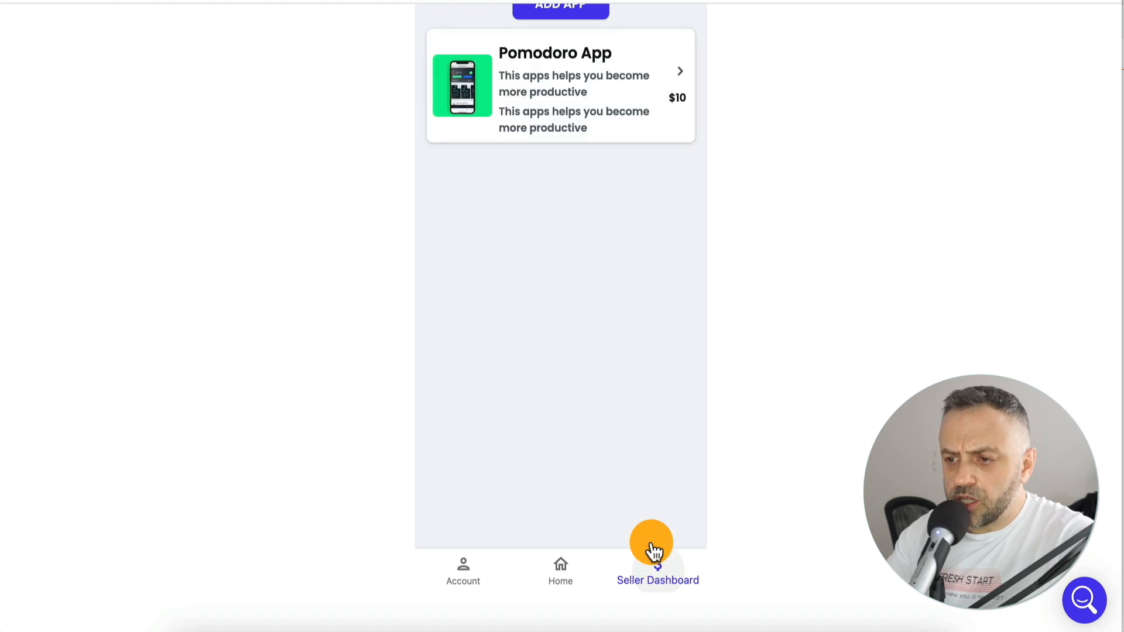
Open the Pomodoro App from the Sellers Dashboard and look through its Edit App page
scroll(367, 187, up, 2)
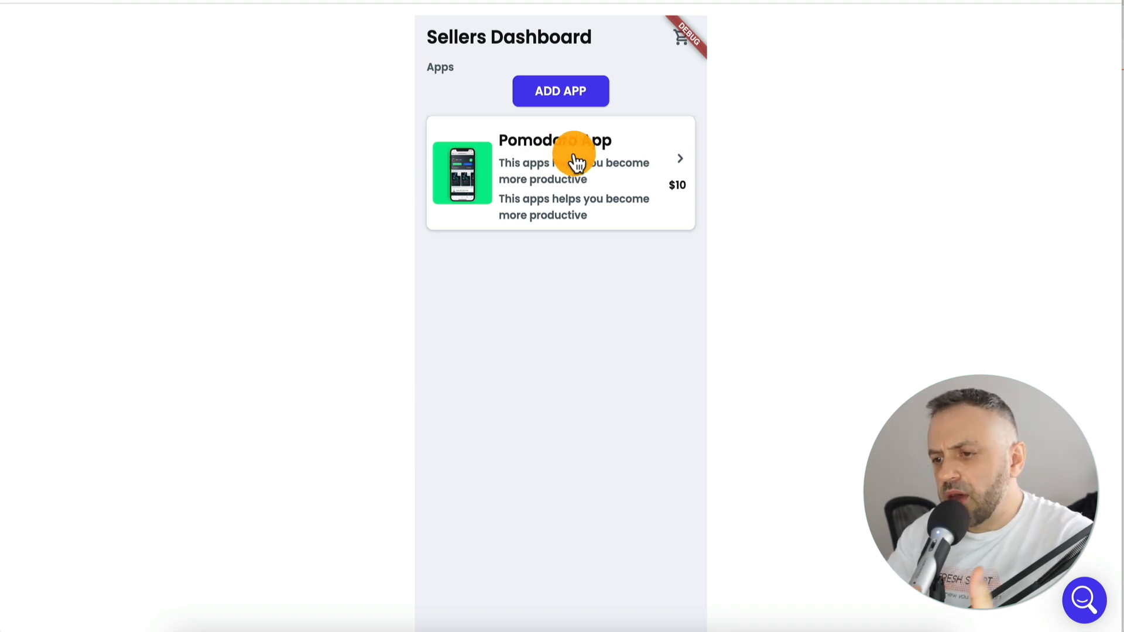
click(555, 196)
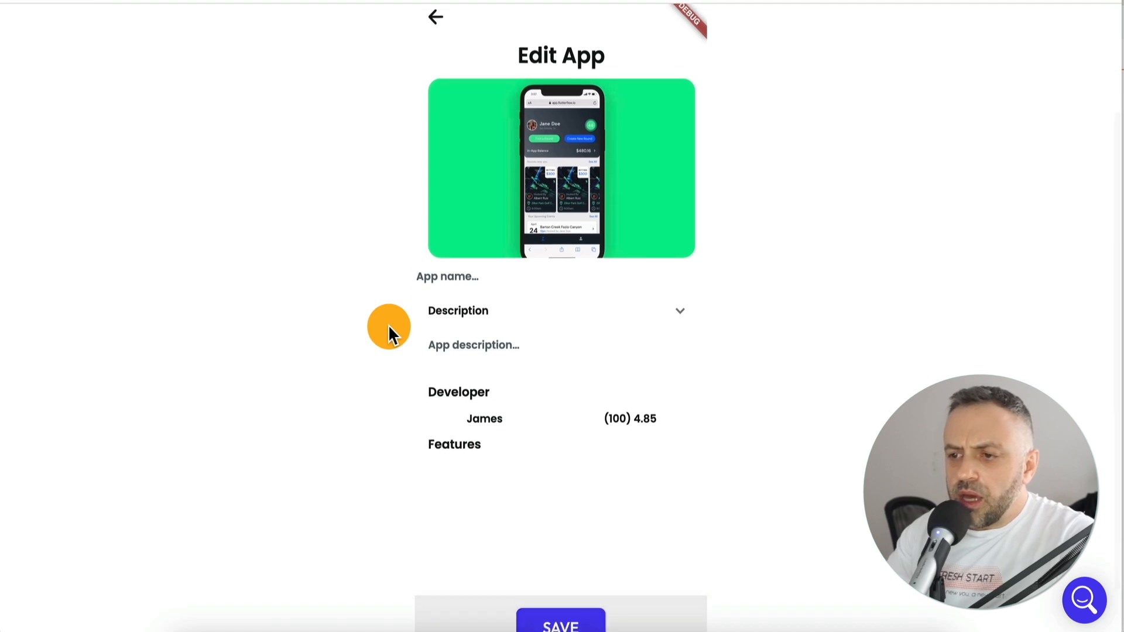
click(430, 273)
scroll(363, 354, down, 1)
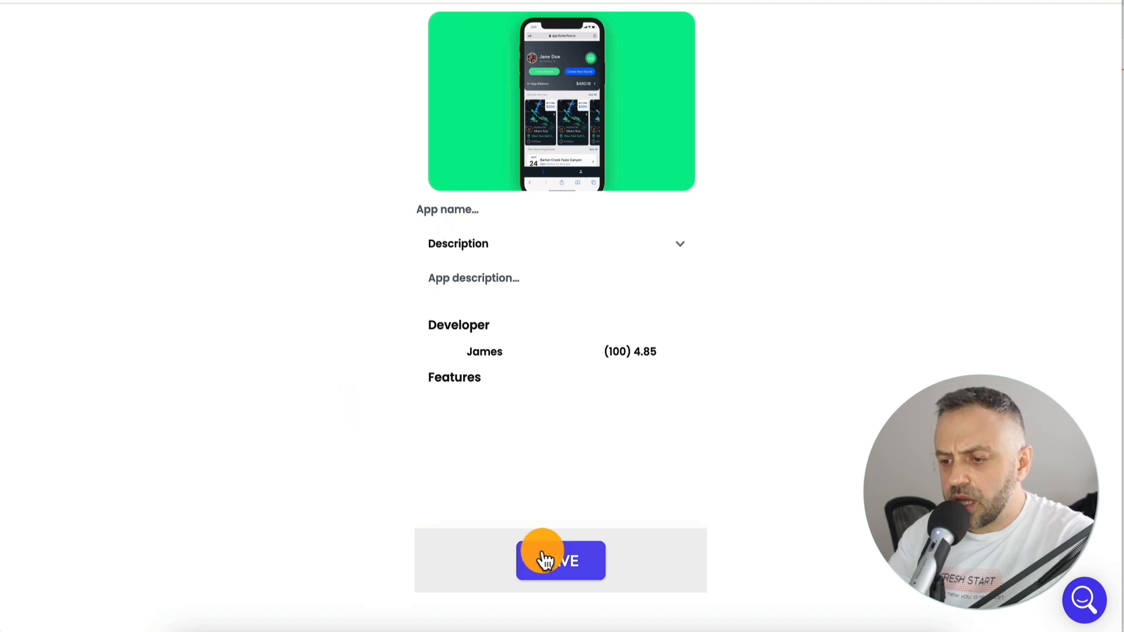
scroll(363, 328, up, 2)
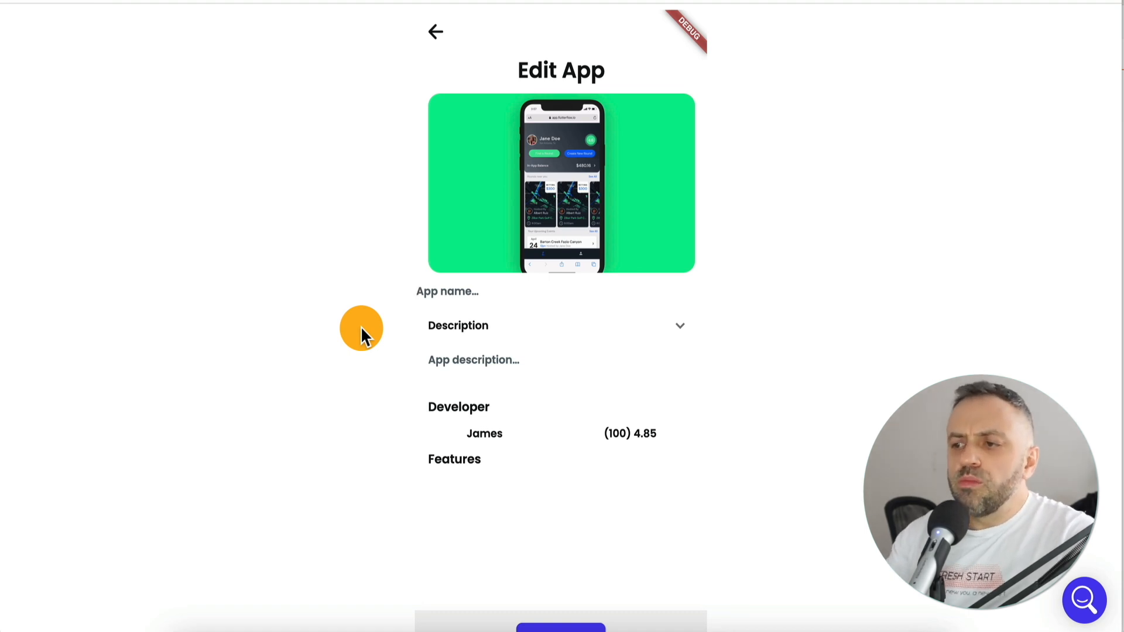
click(778, 1)
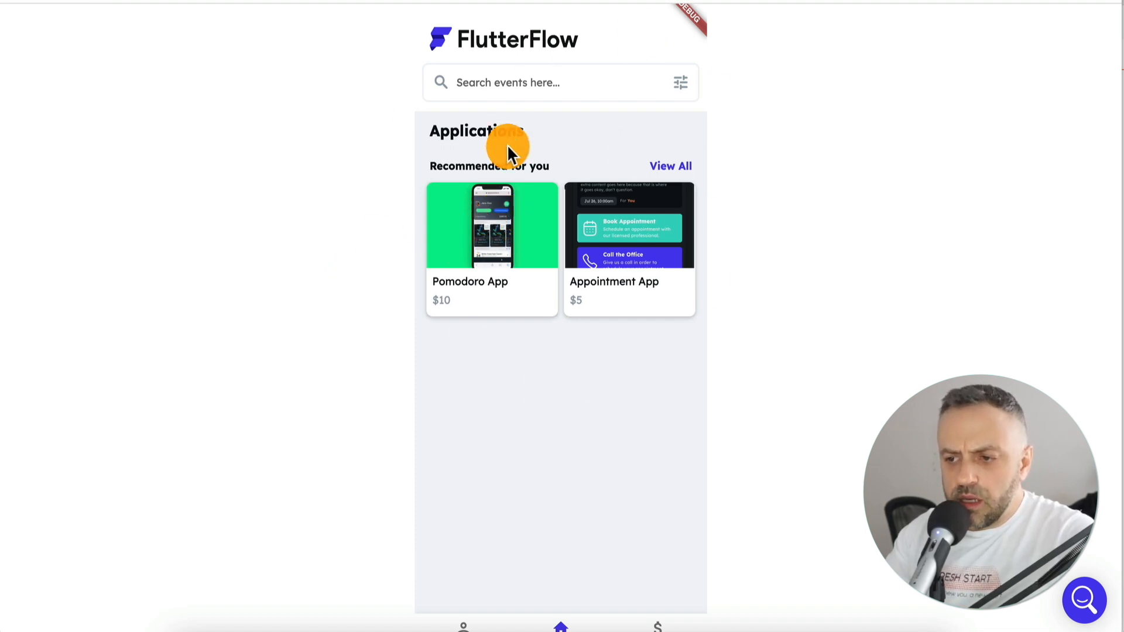
Open the Appointment App from the recommended applications and view its details page down to the purchase bar
scroll(557, 205, down, 1)
click(635, 225)
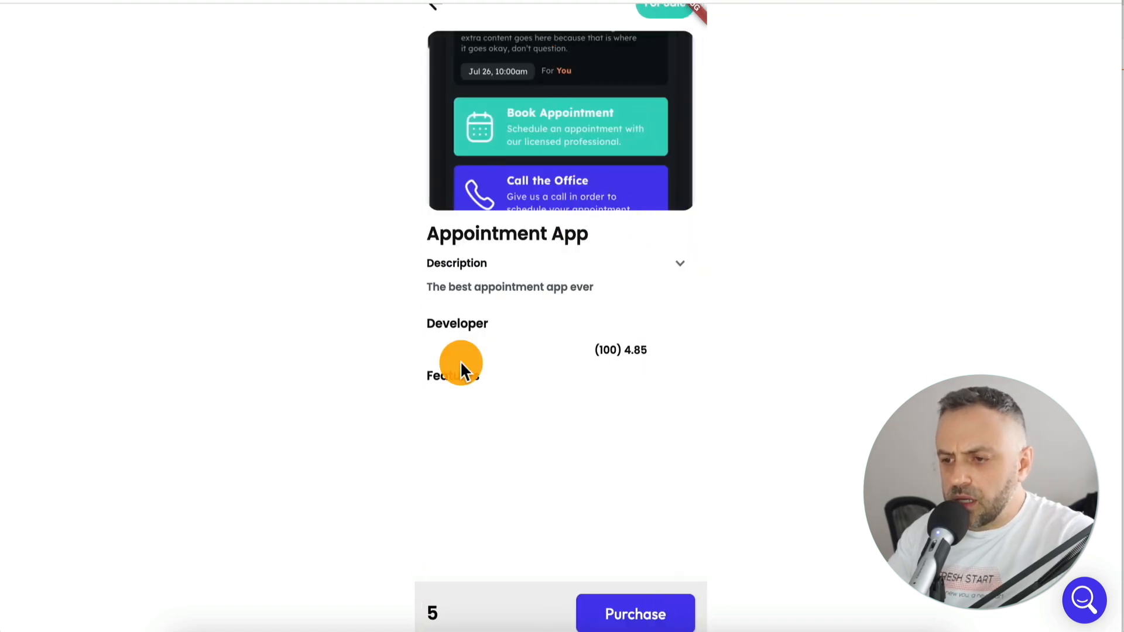
scroll(366, 271, down, 1)
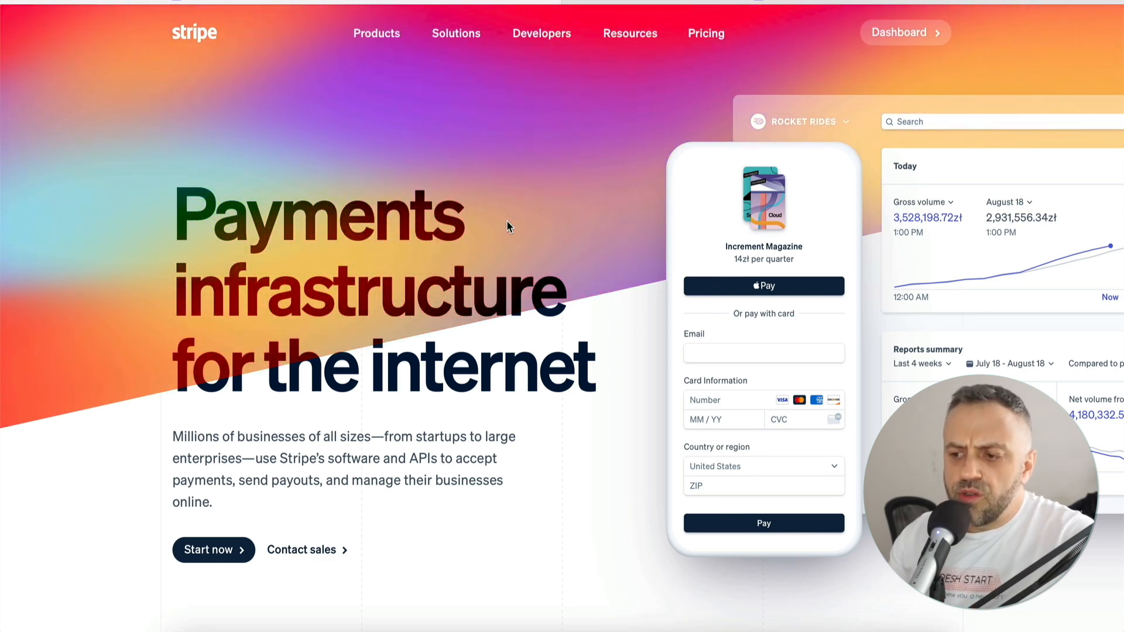
Switch to the FFMarketplace project in FlutterFlow and enable Stripe payments in its settings
click(514, 315)
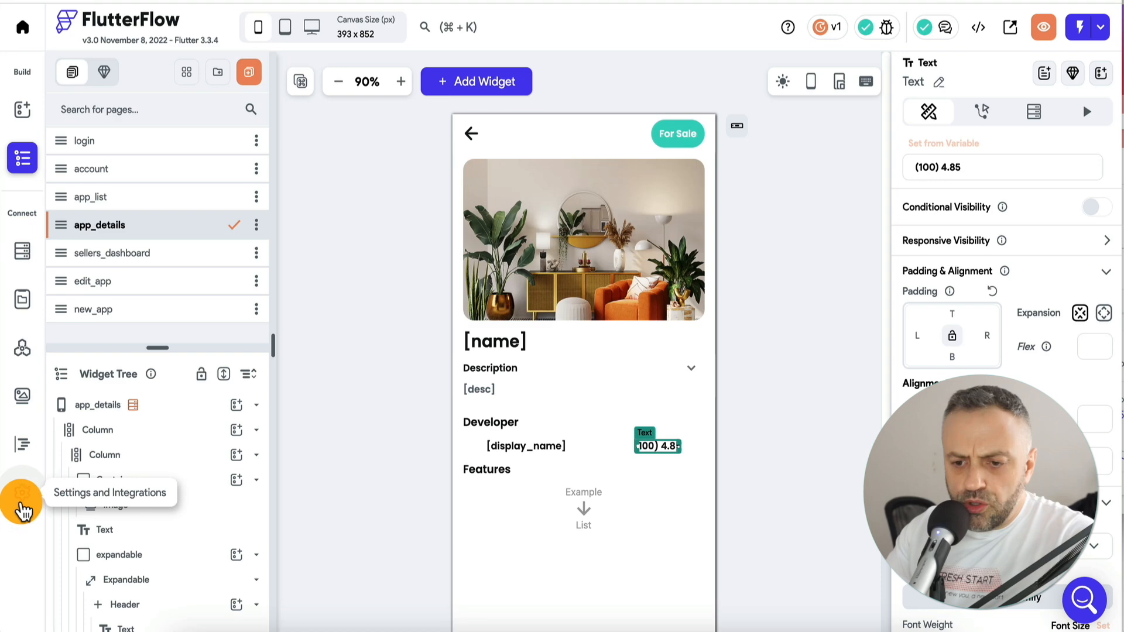
click(23, 497)
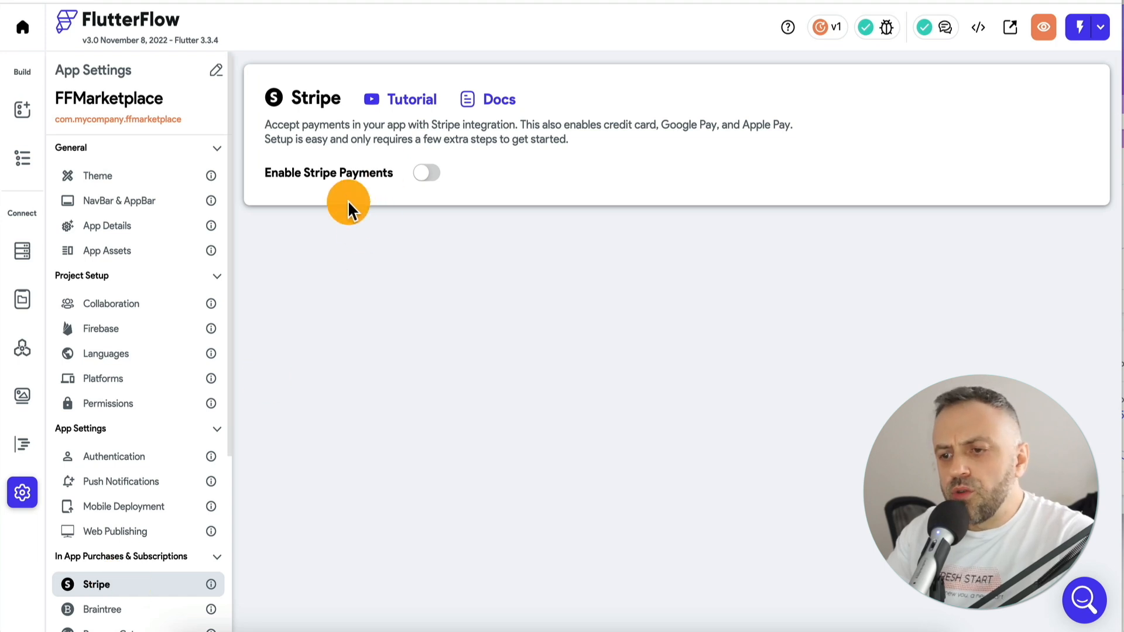
click(433, 176)
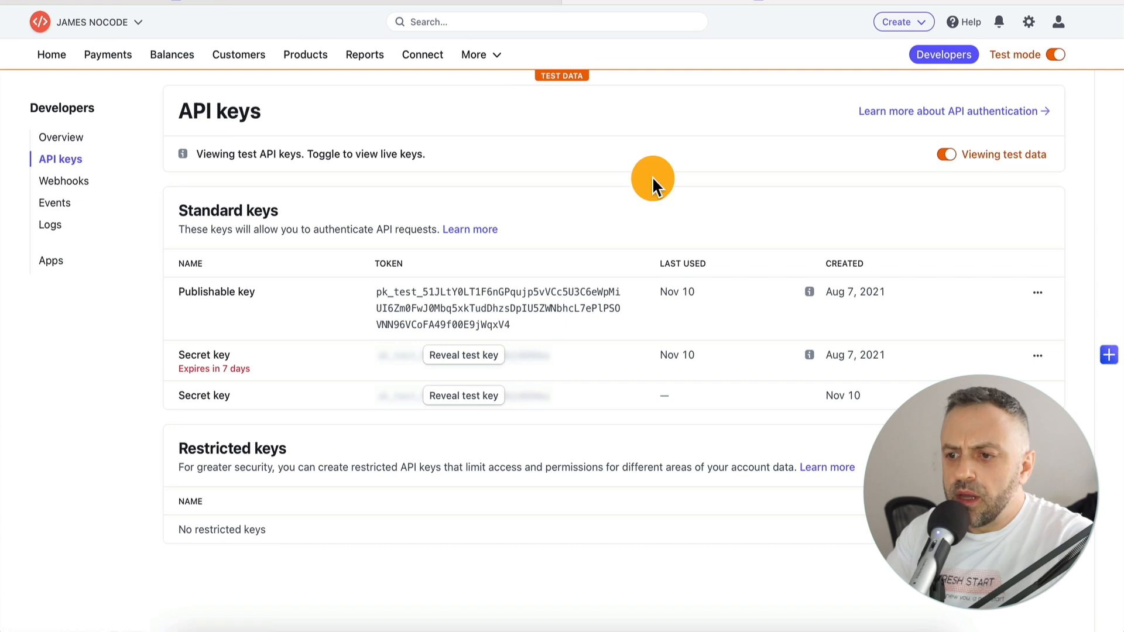
Search the Stripe dashboard for "api keys" and open the Developers API keys page
click(498, 22)
text(api keys)
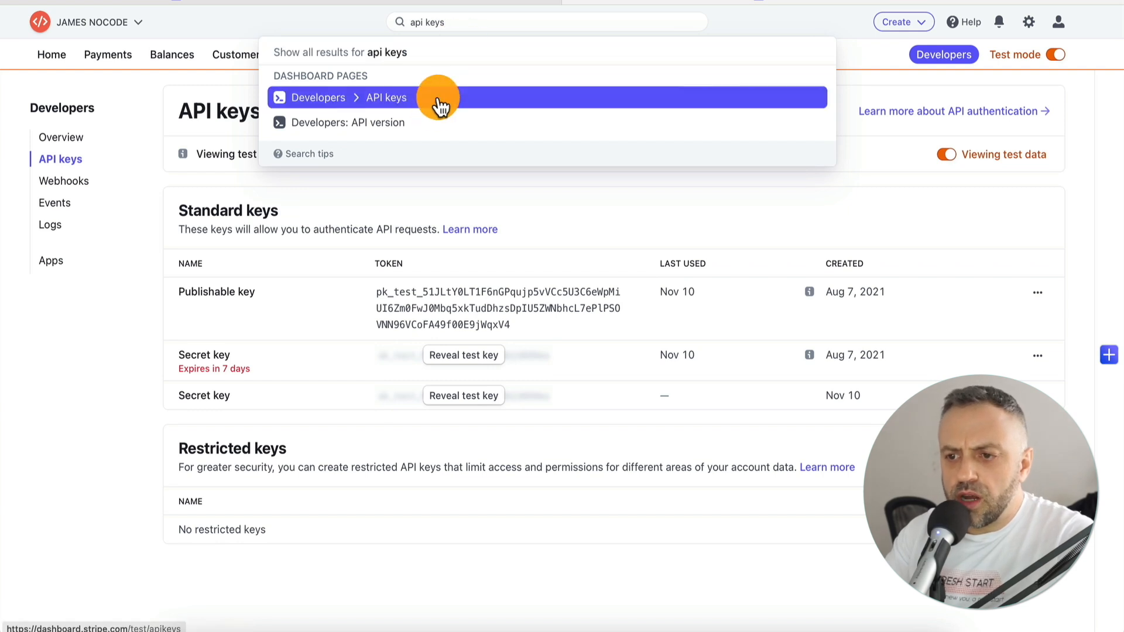
click(410, 104)
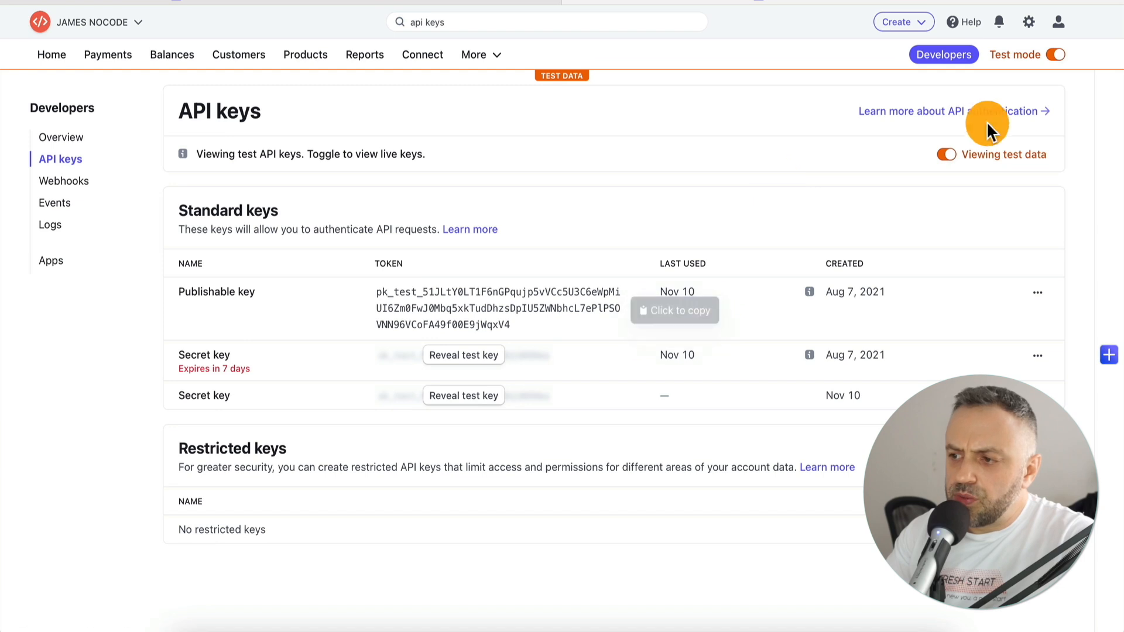
Switch Stripe to live mode to view the live API keys and return to test mode
click(1053, 57)
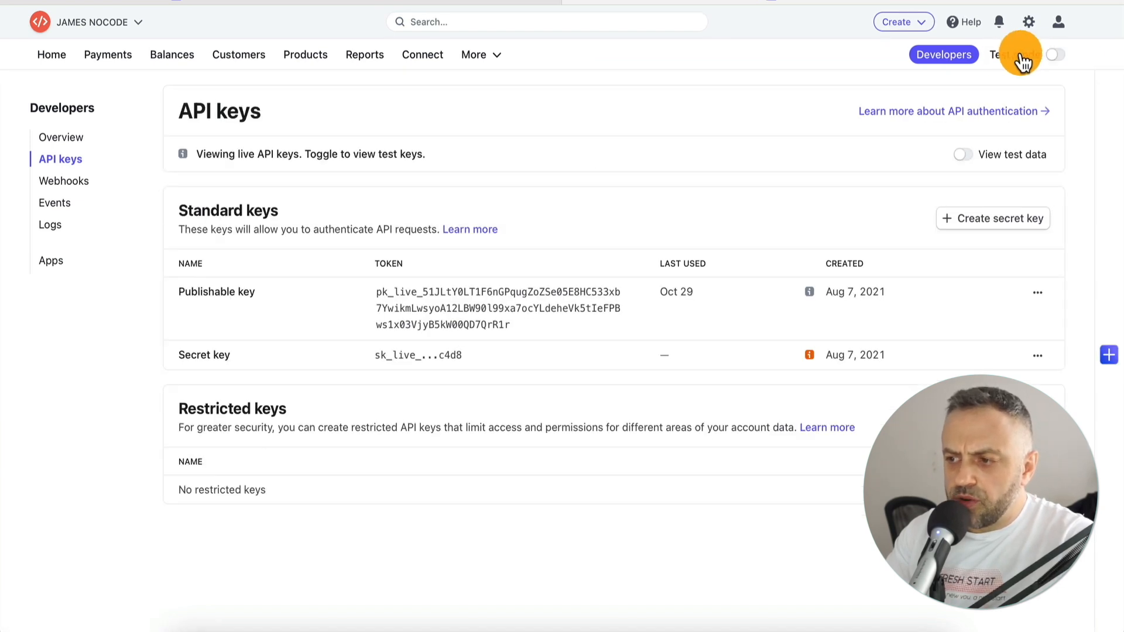
click(1060, 58)
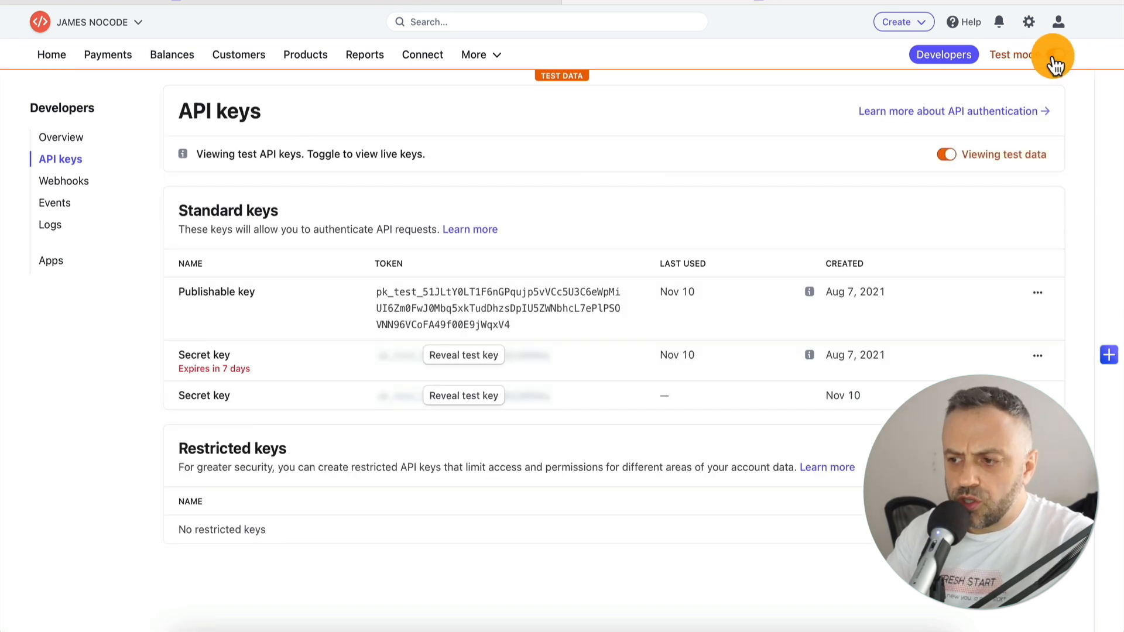
click(943, 155)
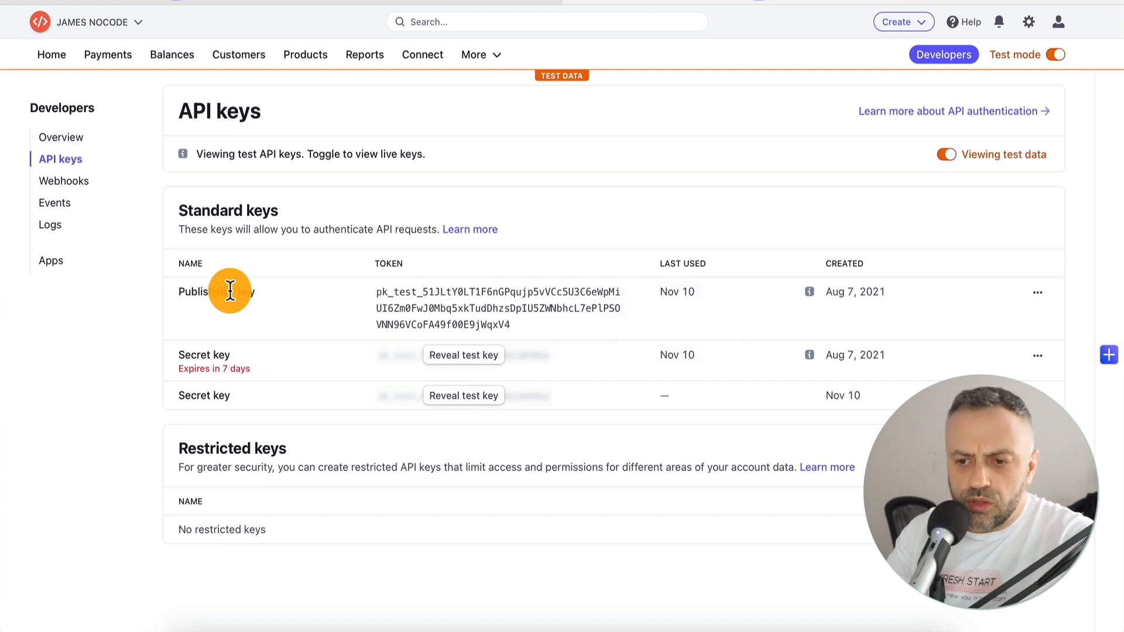
Copy Stripe's test publishable key and paste it as the Publishable Key under Test Credentials in FlutterFlow
click(494, 307)
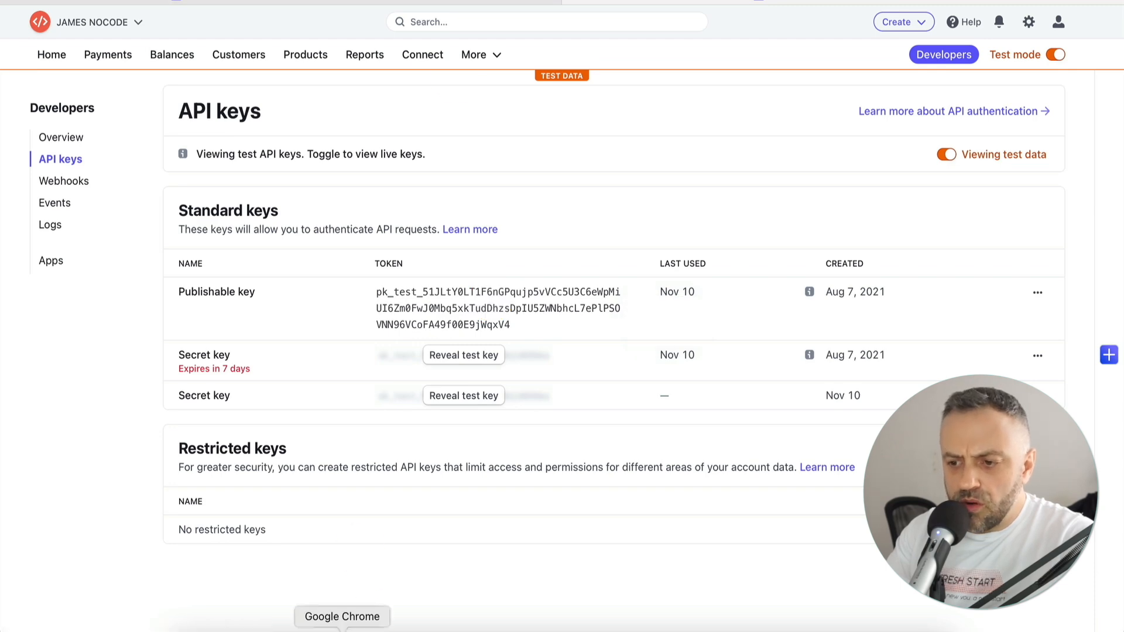
click(342, 626)
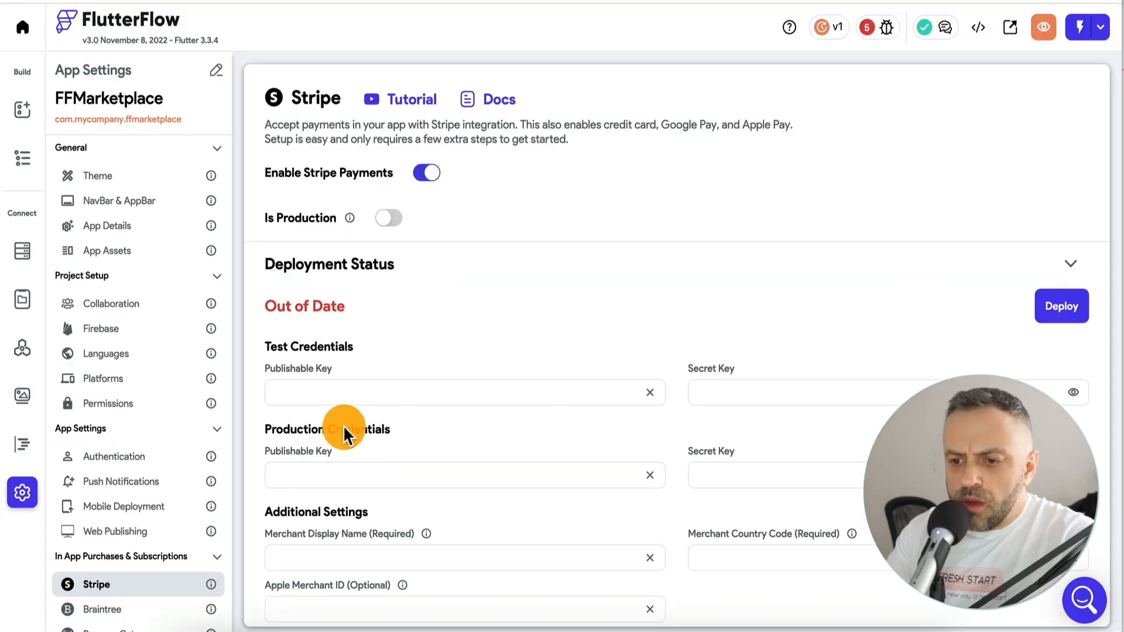
click(363, 394)
key(ctrl+v)
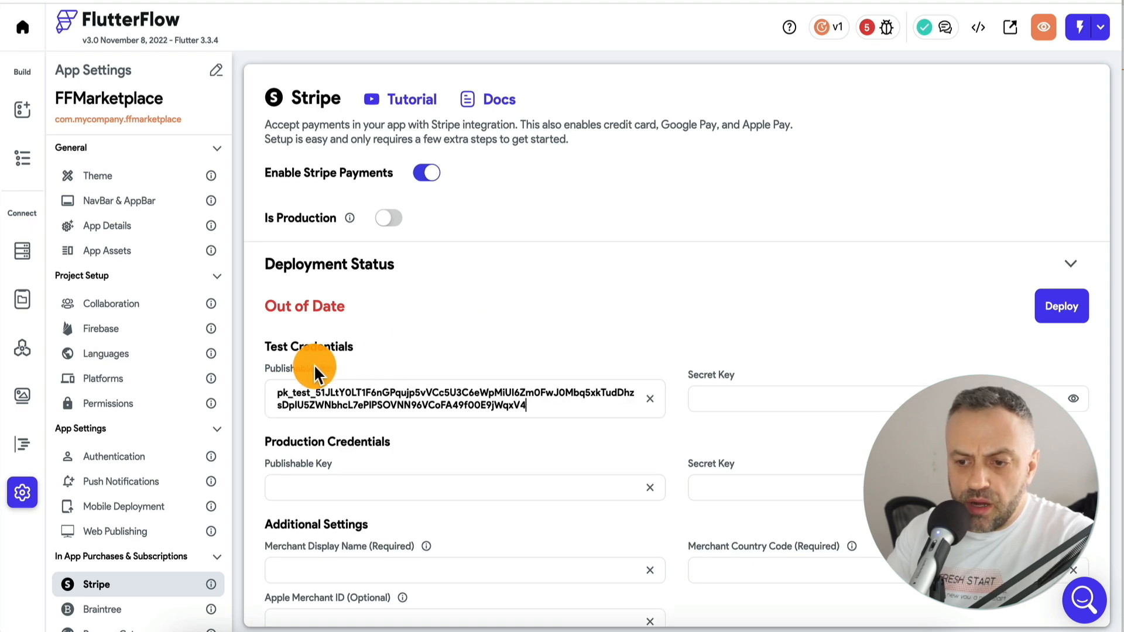
Reveal and copy Stripe's newer test secret key and paste it as the Secret Key under Test Credentials in FlutterFlow
key(super+Tab)
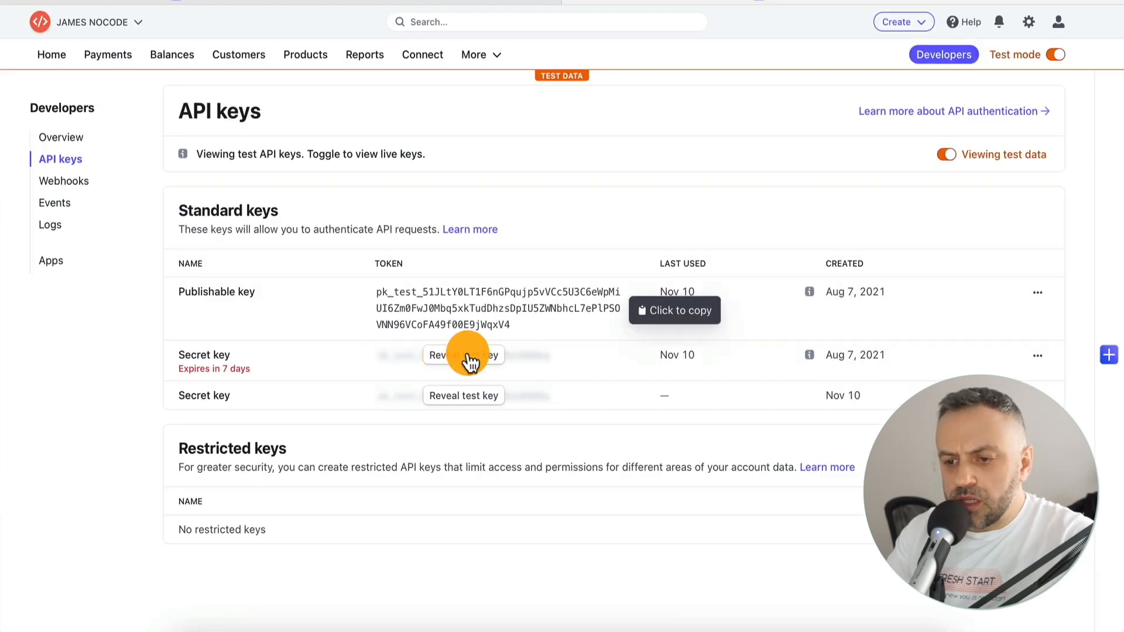
click(465, 395)
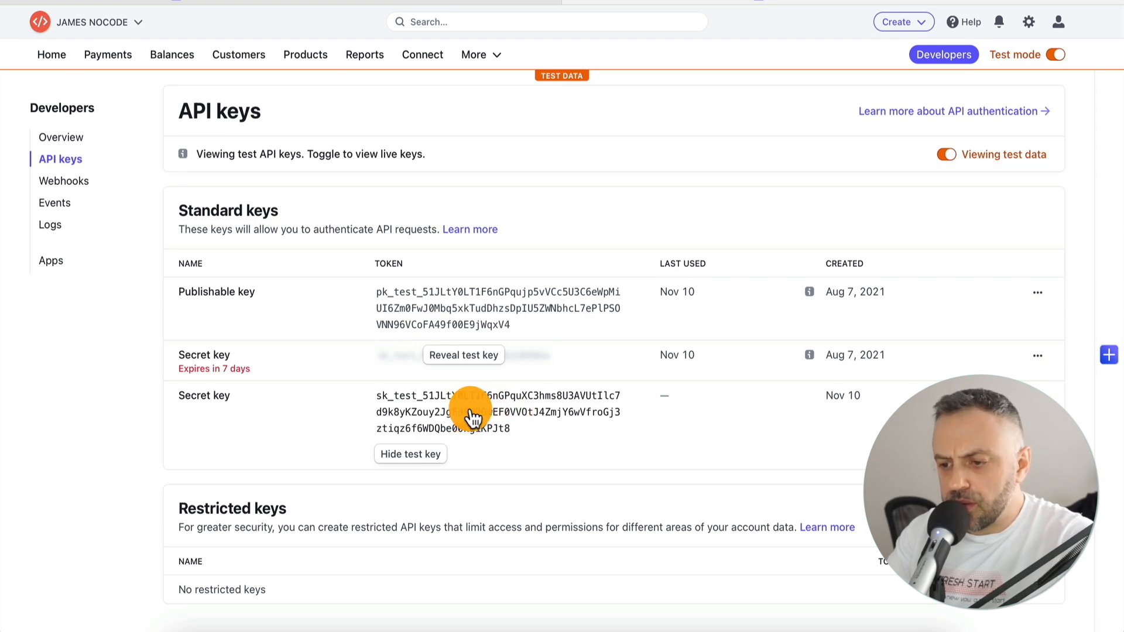
click(506, 418)
key(super+Tab)
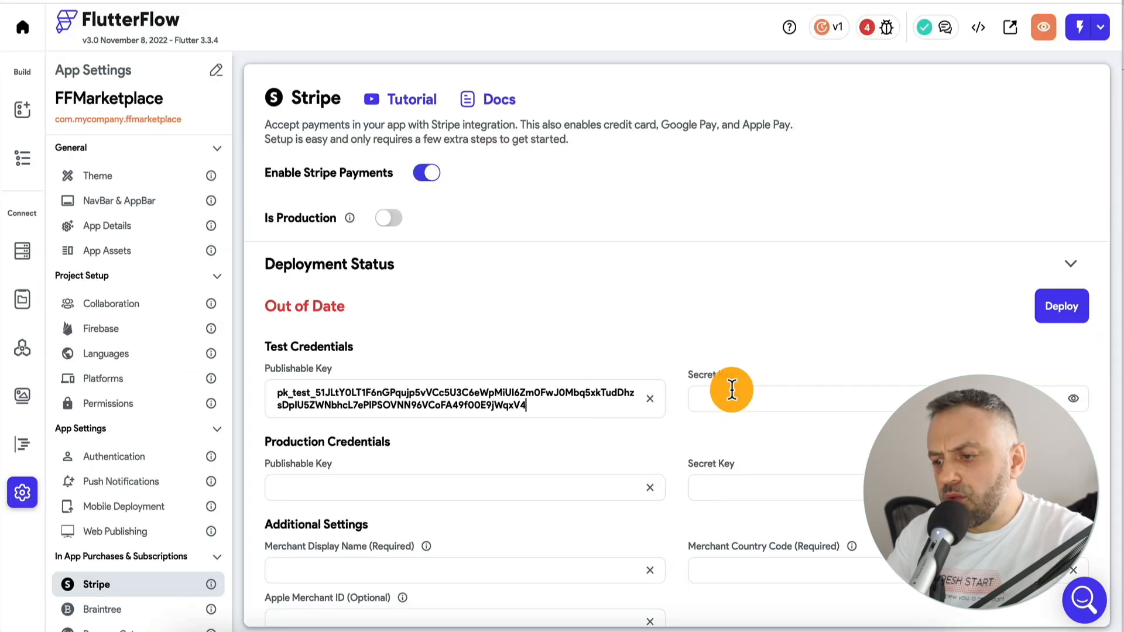
key(ctrl+v)
click(1073, 400)
click(1074, 400)
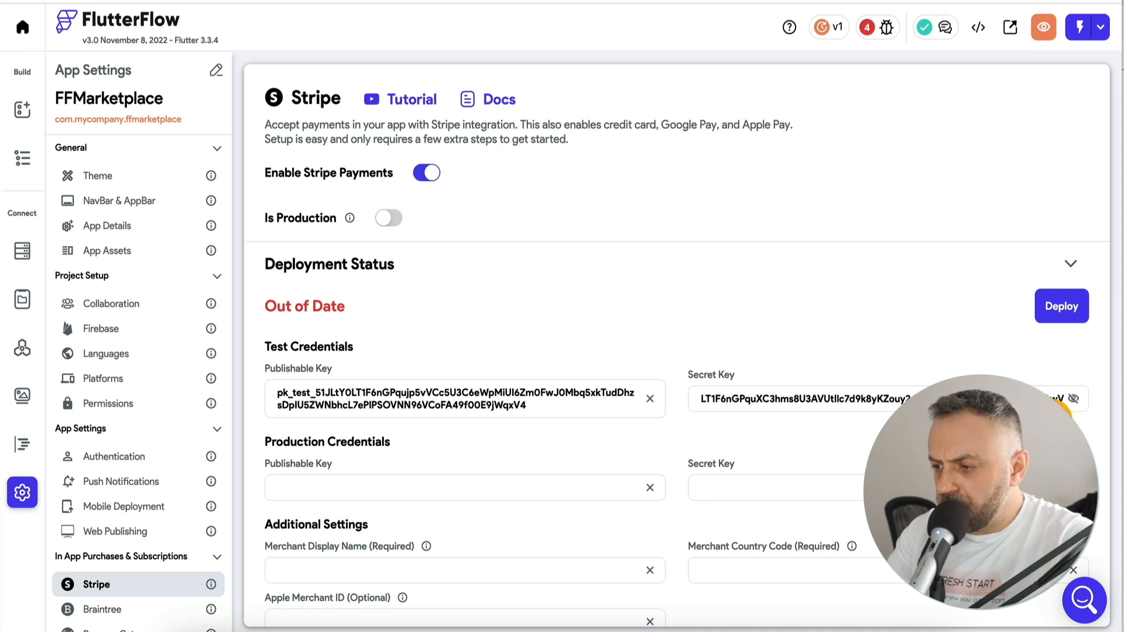
Set the Merchant Display Name to FFMARKETPLACE and the Merchant Country Code to US in the Stripe additional settings
scroll(612, 412, down, 1)
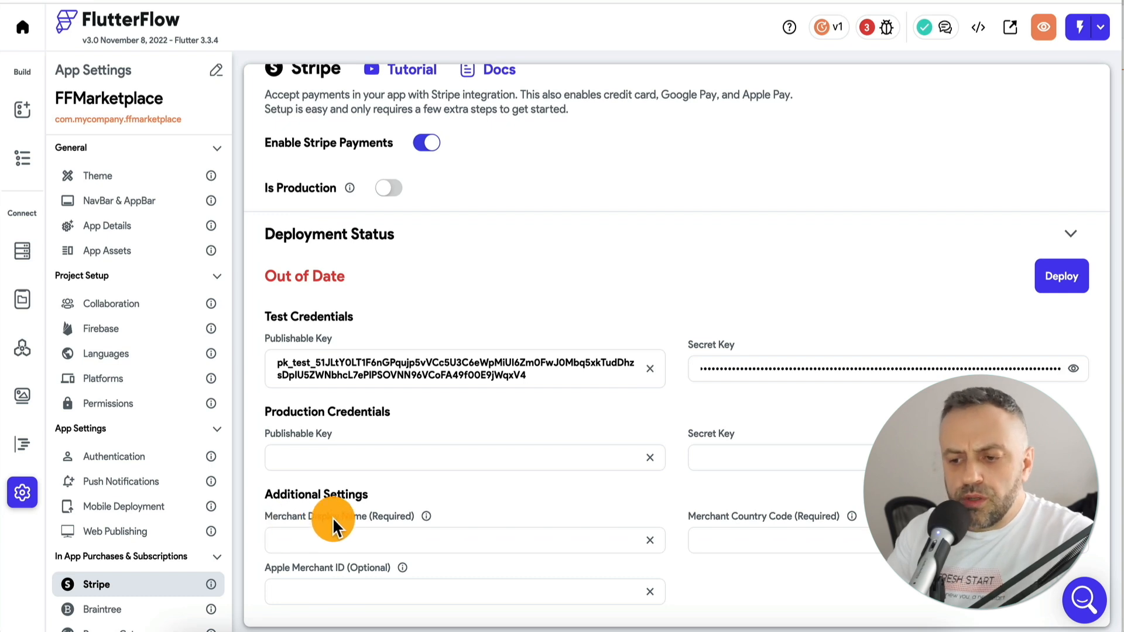
mouse_move(428, 521)
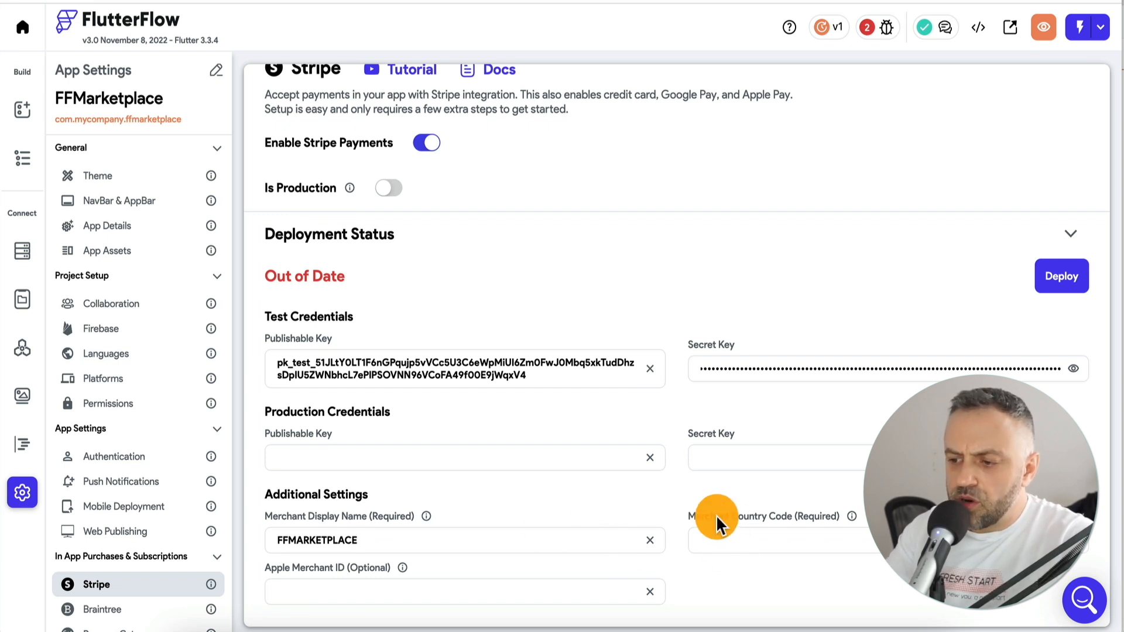
mouse_move(853, 520)
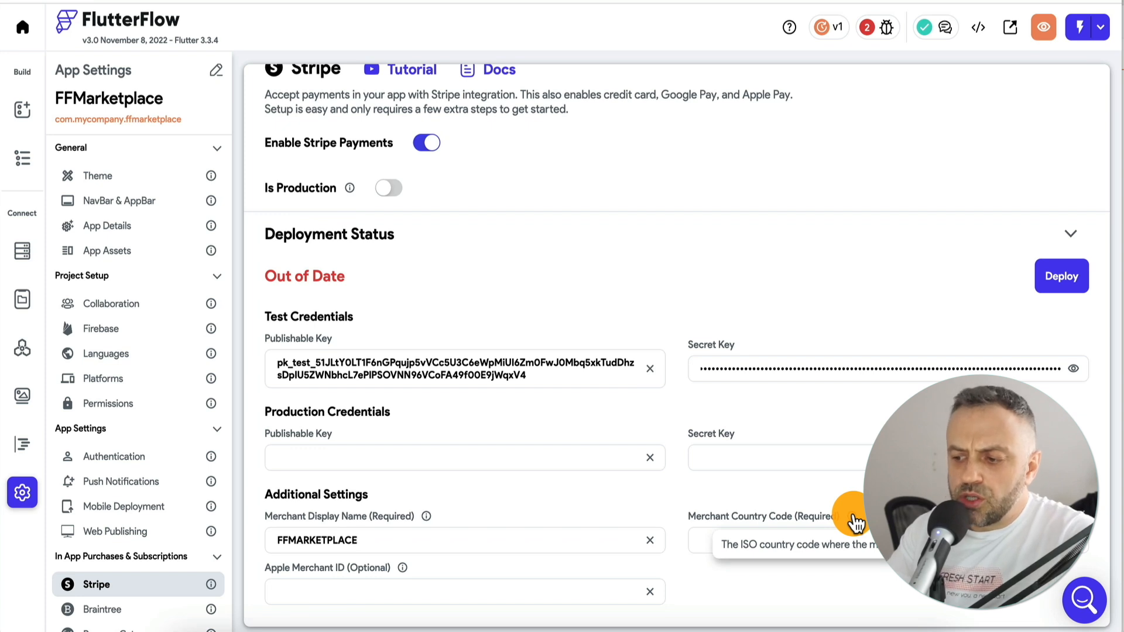
click(703, 541)
text(US)
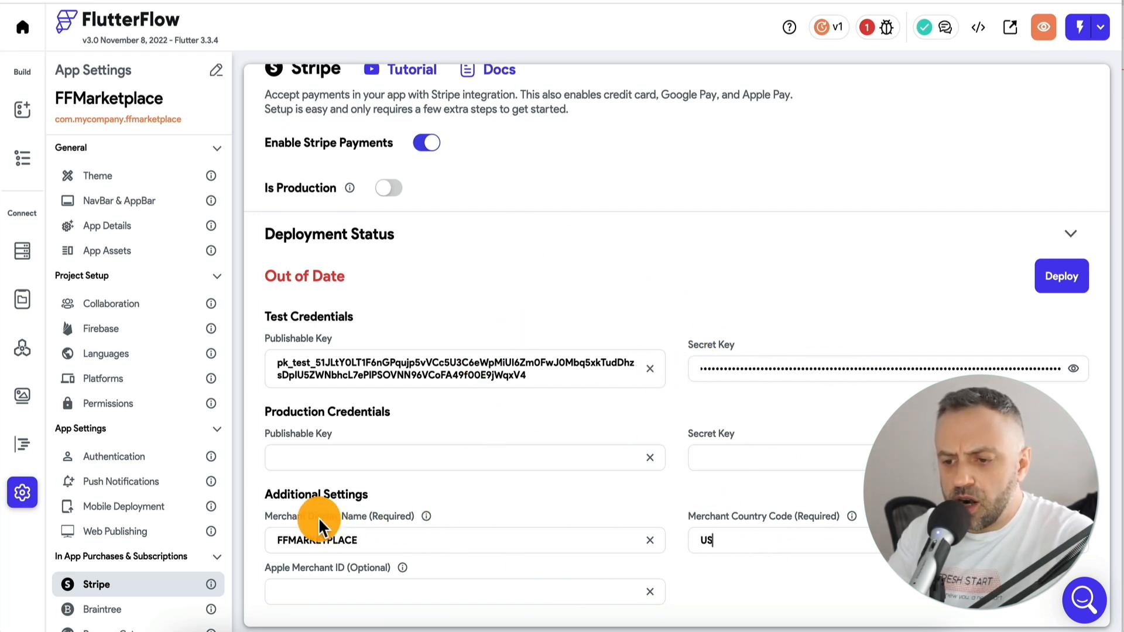
Deploy the Stripe configuration and check the project's issues list for errors
scroll(848, 199, up, 1)
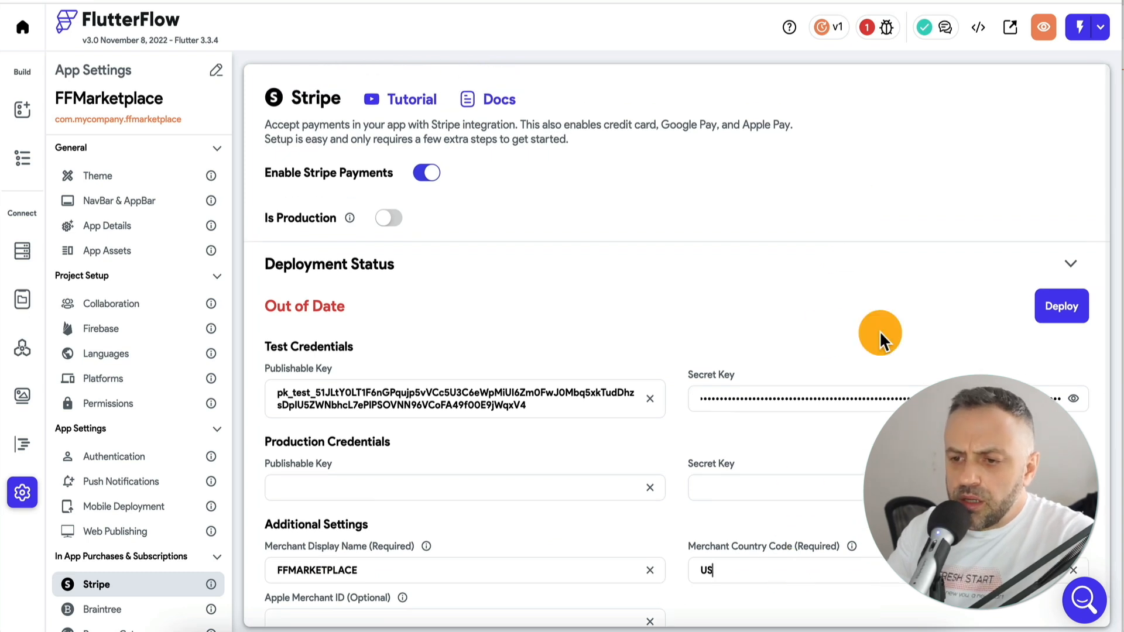
click(1065, 307)
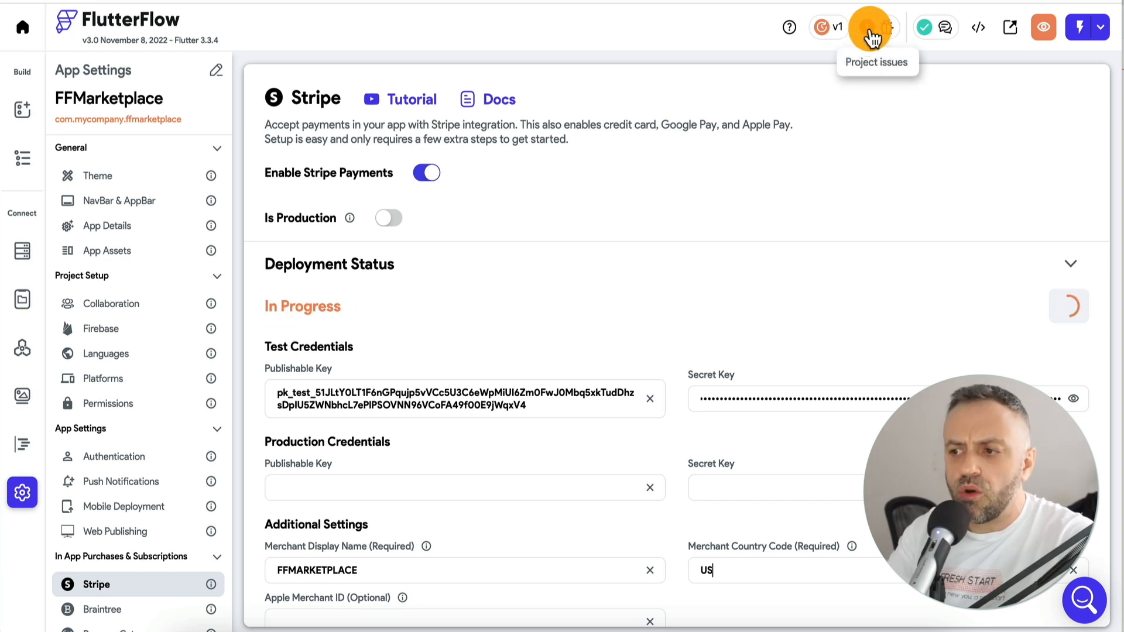
click(872, 37)
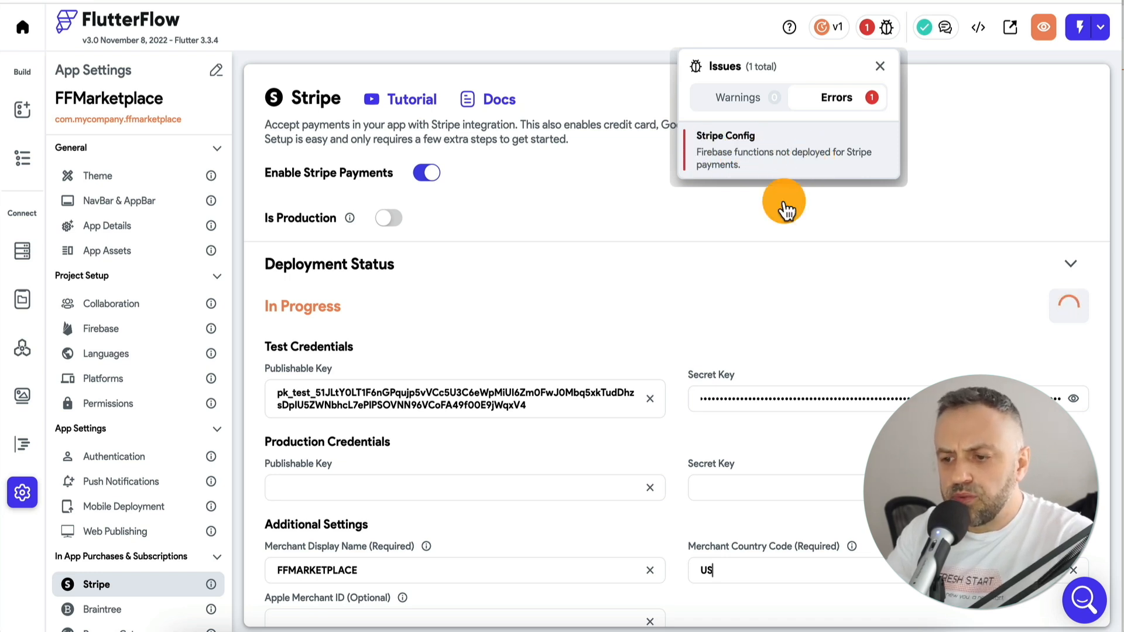
click(725, 293)
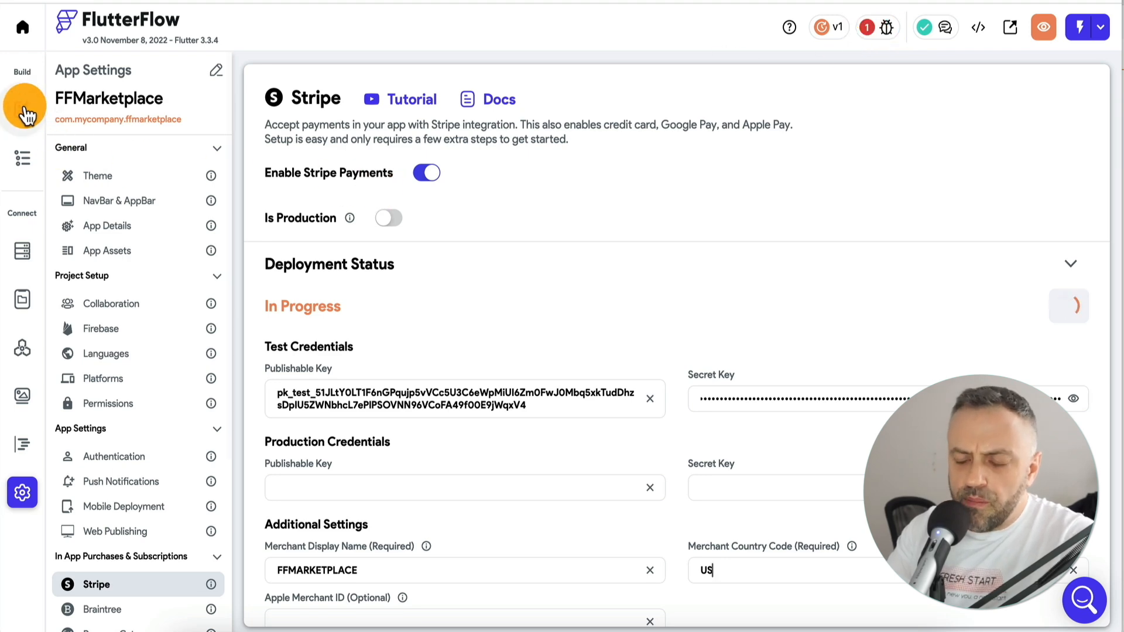
Return to the app_details page in the UI builder and enlarge the page list above its widget tree
click(25, 110)
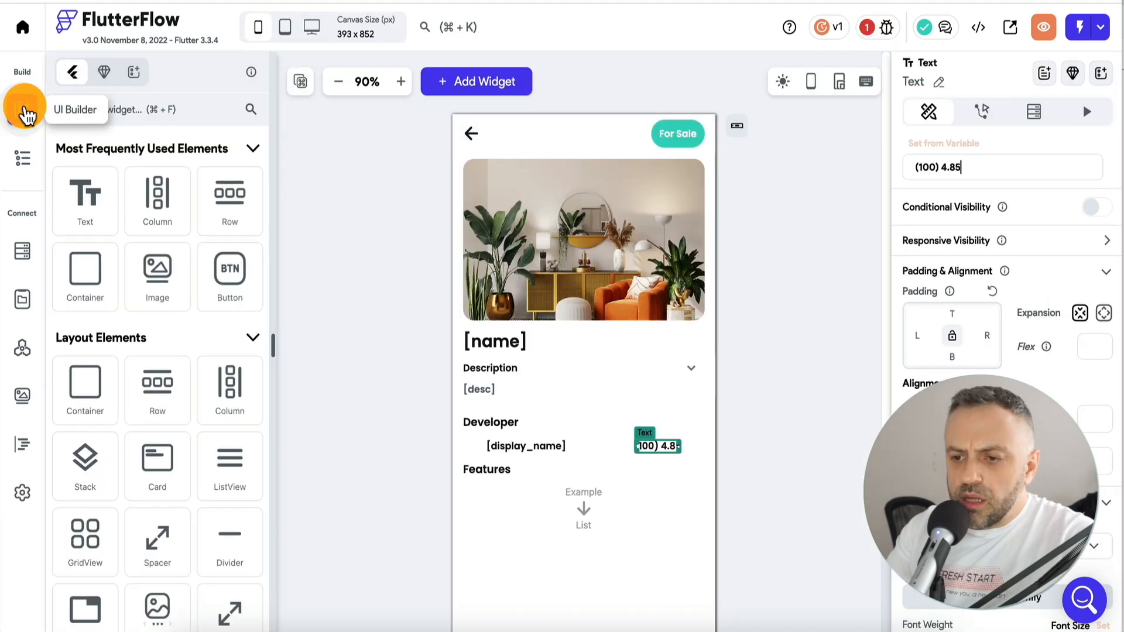
click(32, 168)
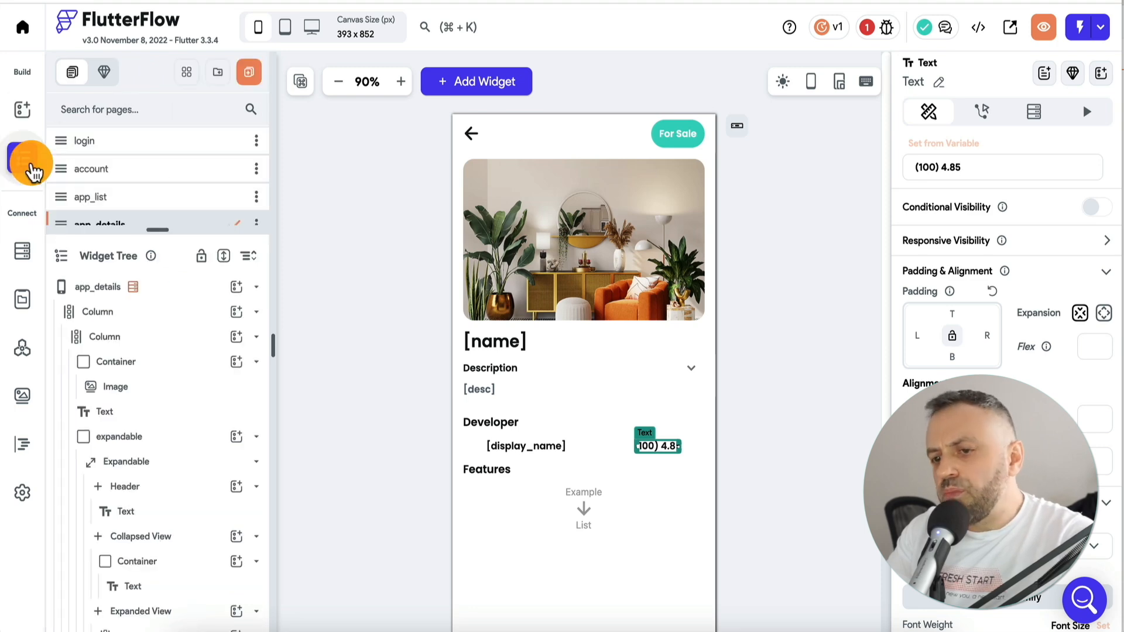
drag(163, 229, 168, 339)
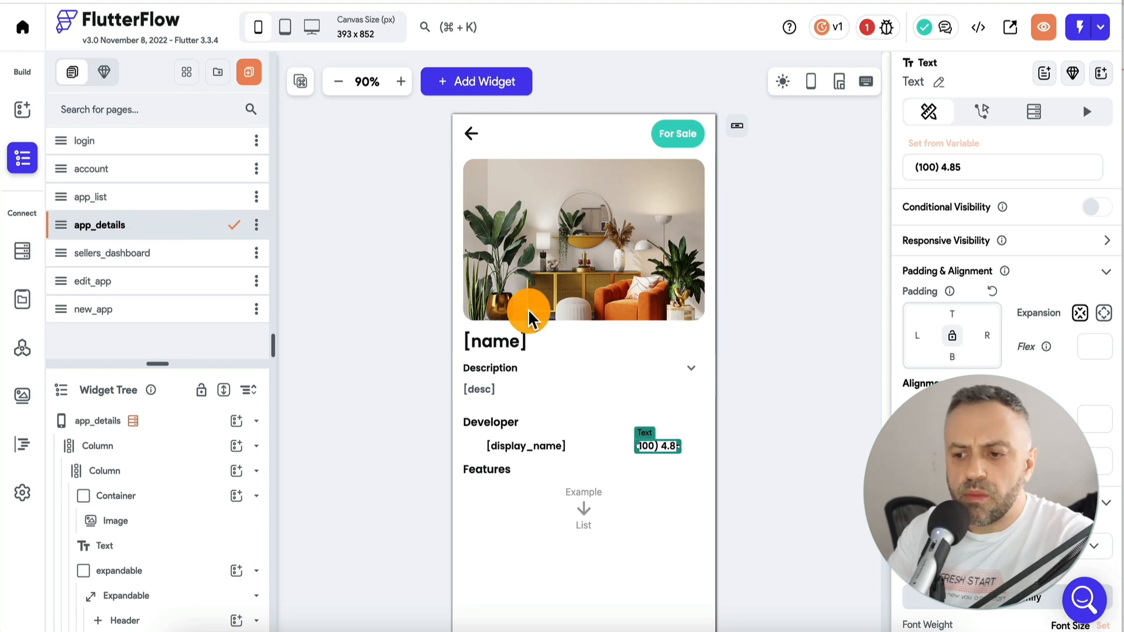
scroll(386, 436, down, 3)
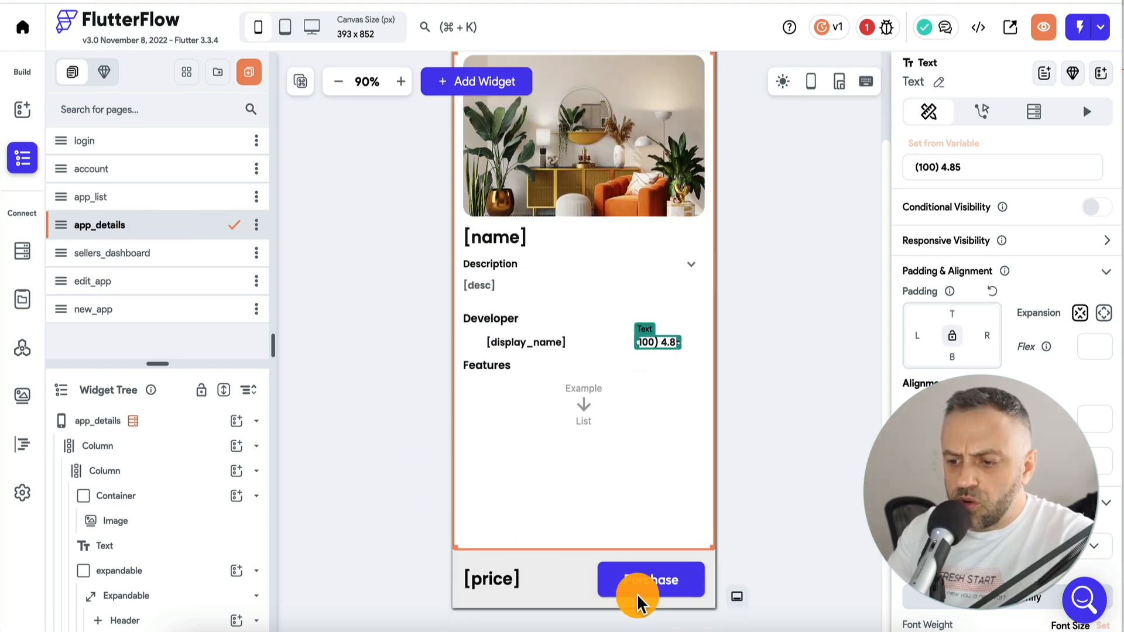
Select the price text beside the Purchase button and apply the Number Format option to its price variable
click(474, 576)
scroll(238, 505, down, 3)
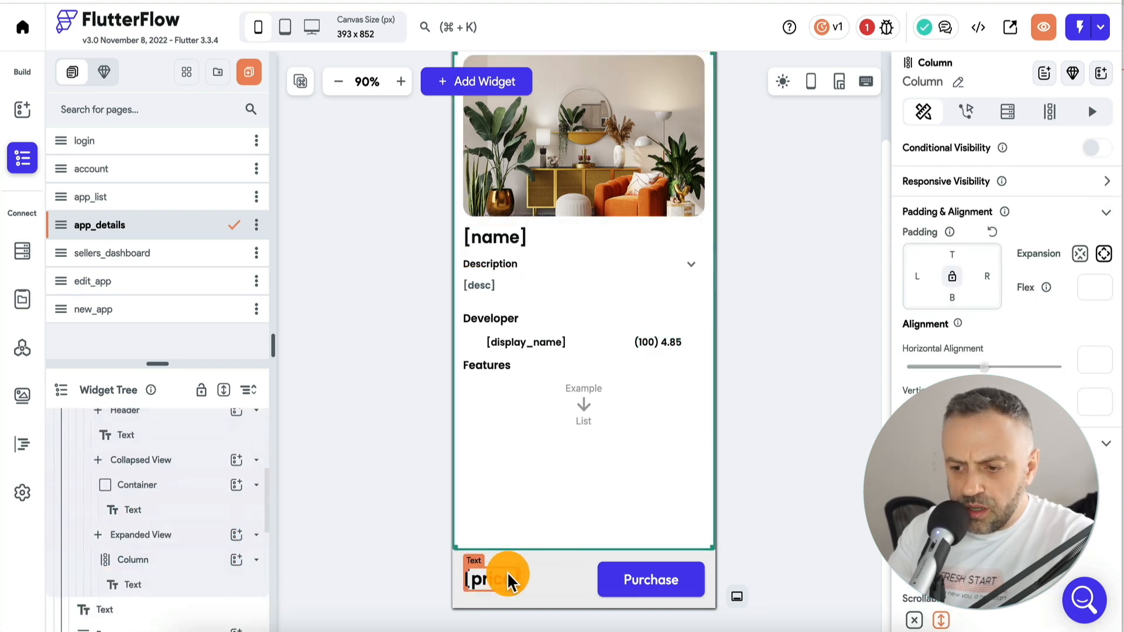
click(515, 579)
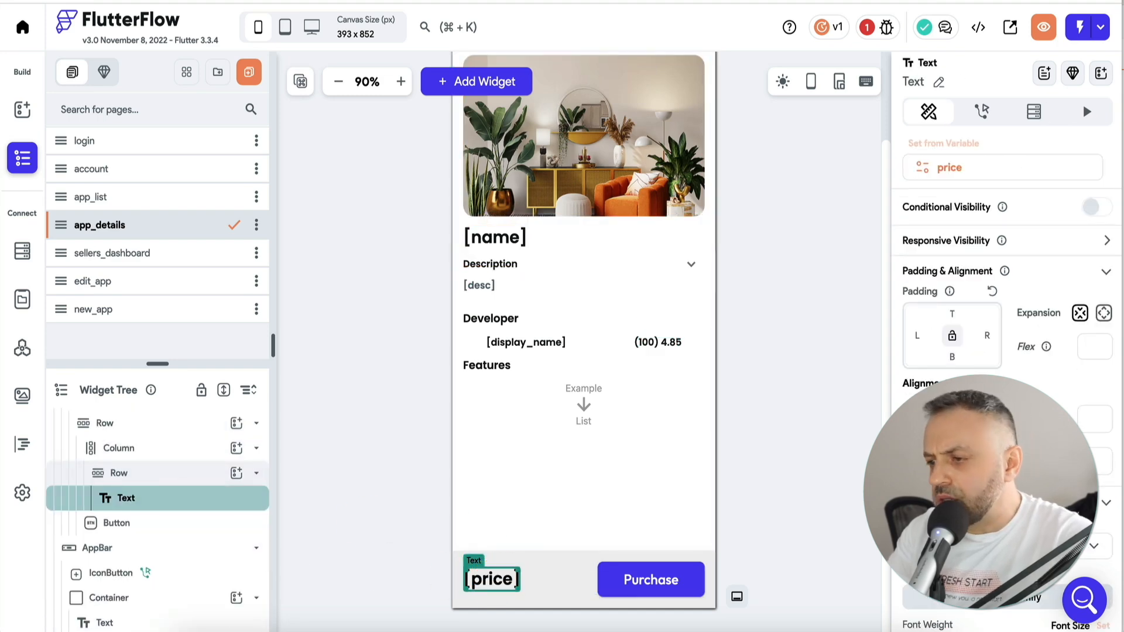
click(958, 152)
click(757, 326)
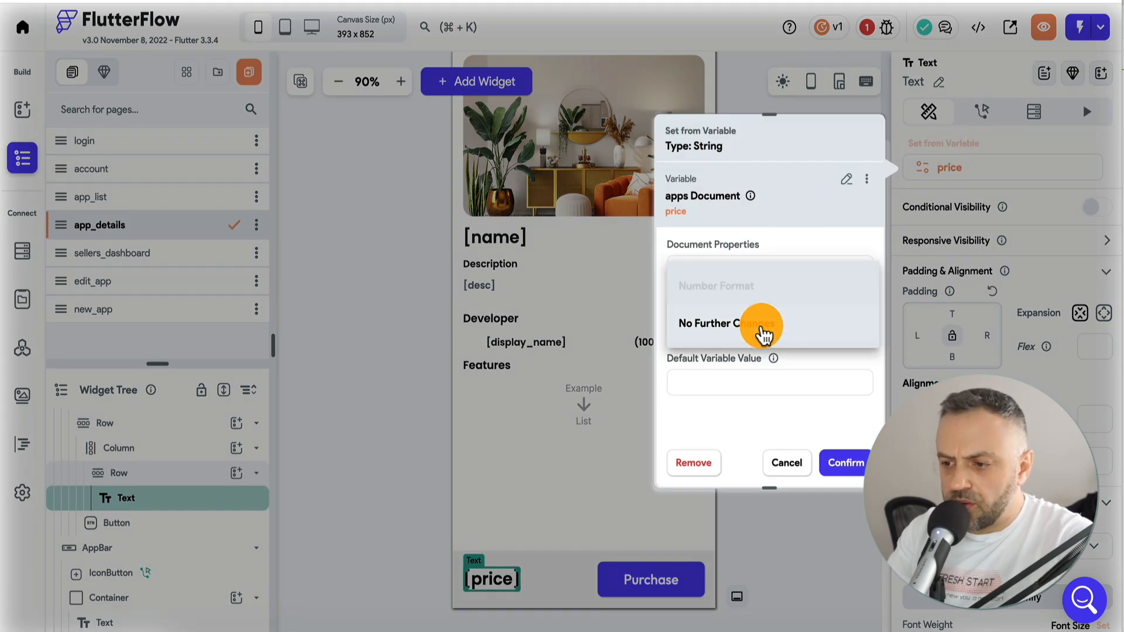
click(774, 449)
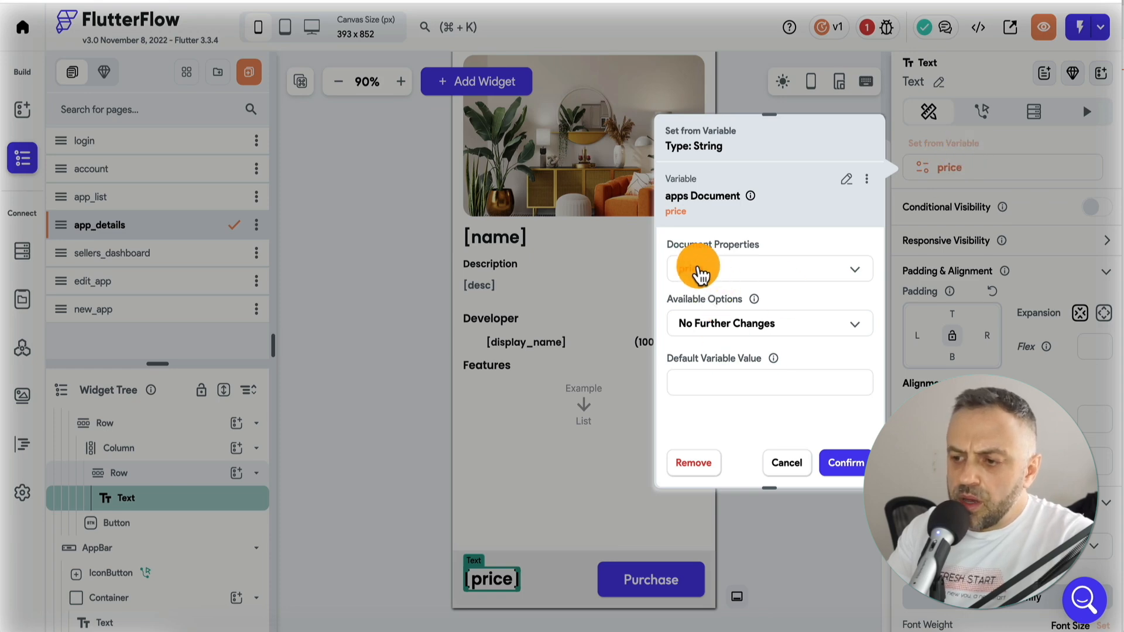
click(731, 323)
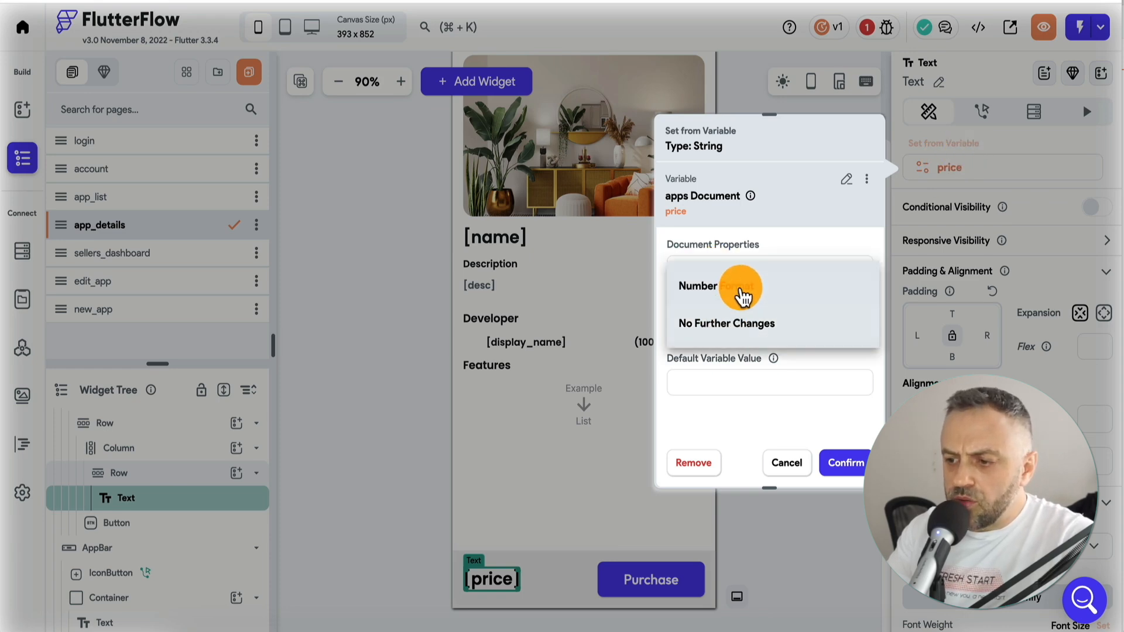
click(741, 290)
scroll(753, 391, down, 1)
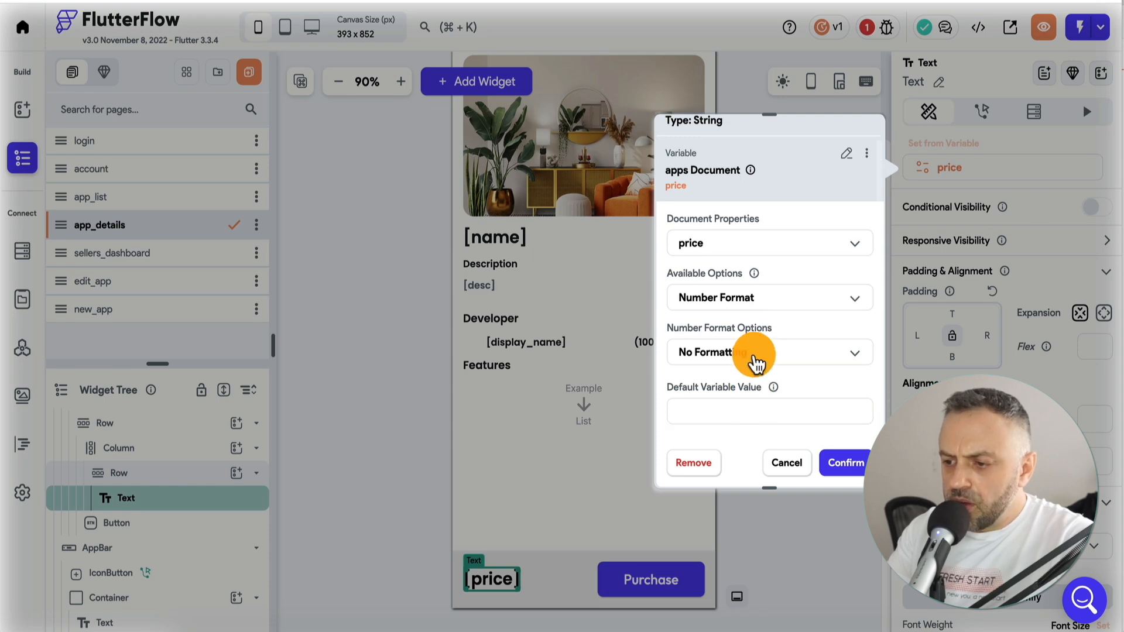
Set the price variable's number format to Custom with Display as Currency enabled, and confirm it
click(760, 354)
click(728, 580)
scroll(753, 377, down, 6)
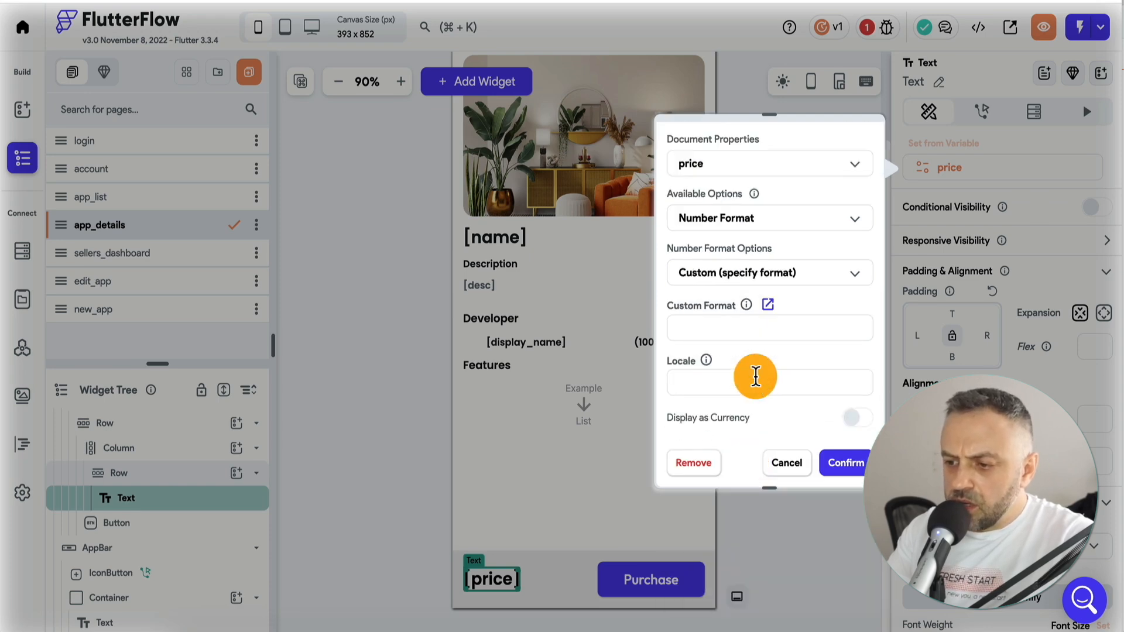
click(860, 328)
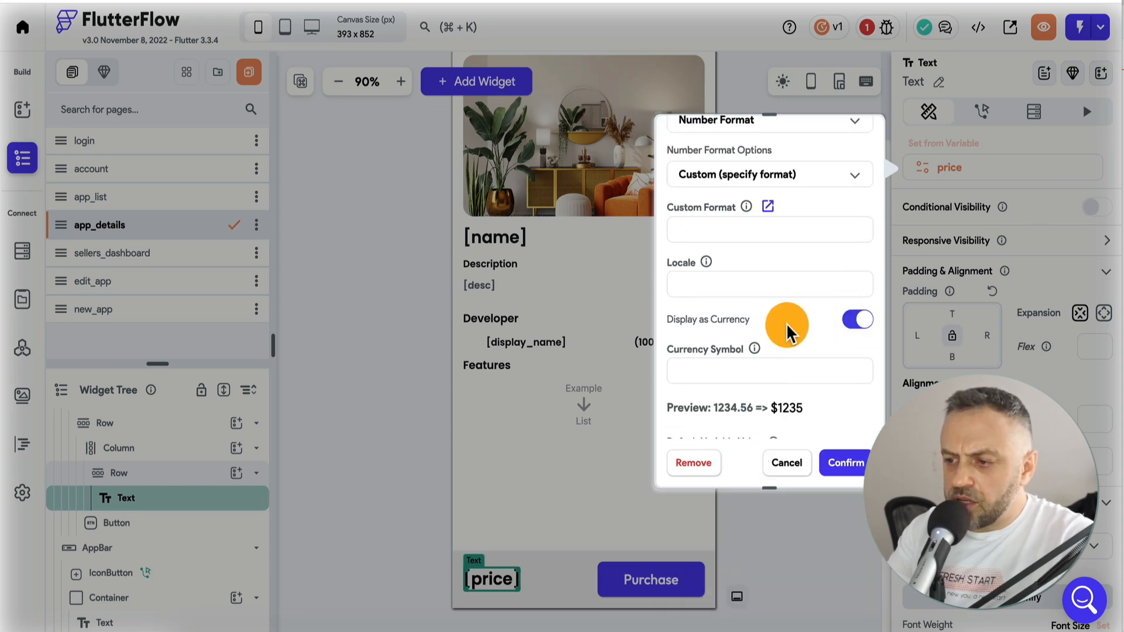
scroll(825, 404, down, 1)
click(859, 465)
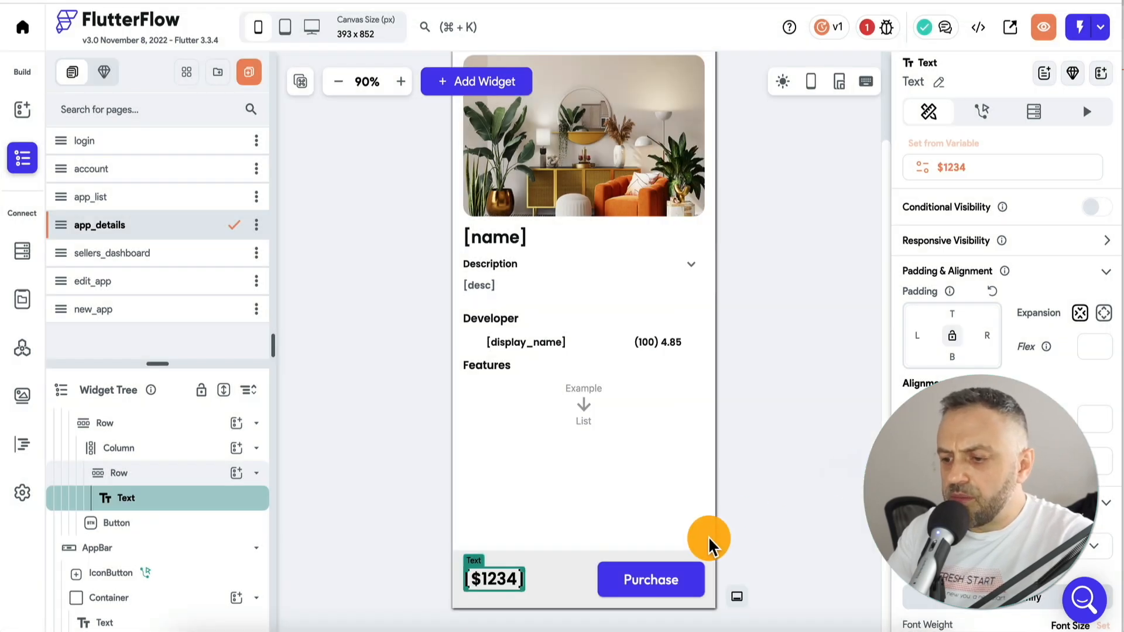
Add a Stripe Payment action on tap to the Purchase button
click(638, 579)
click(1016, 229)
text(stripe)
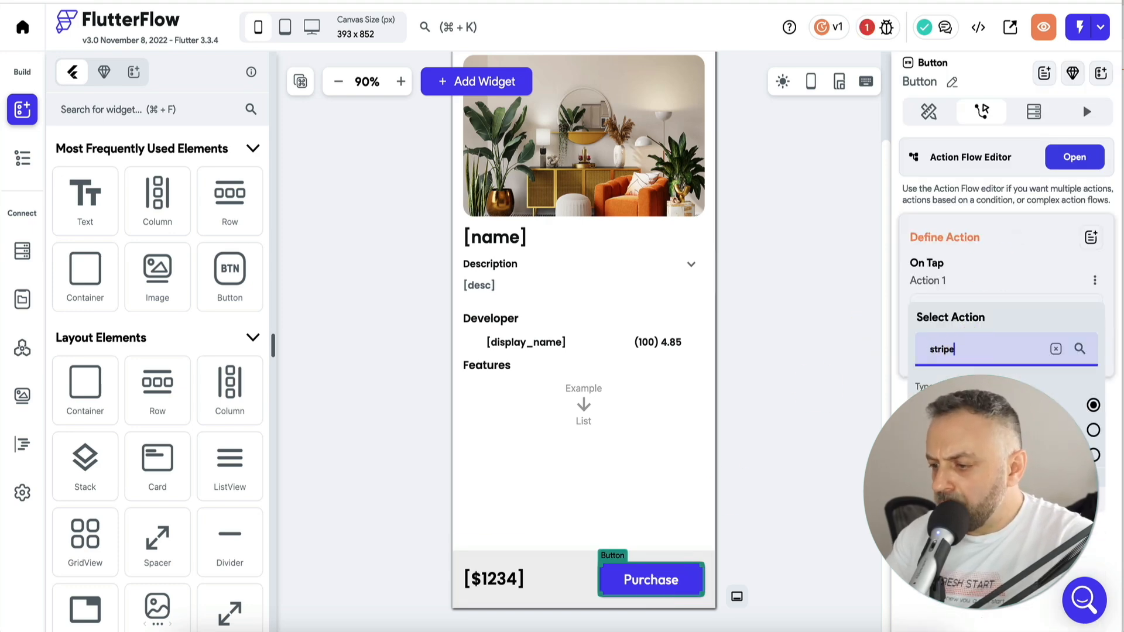
click(973, 497)
scroll(972, 327, down, 3)
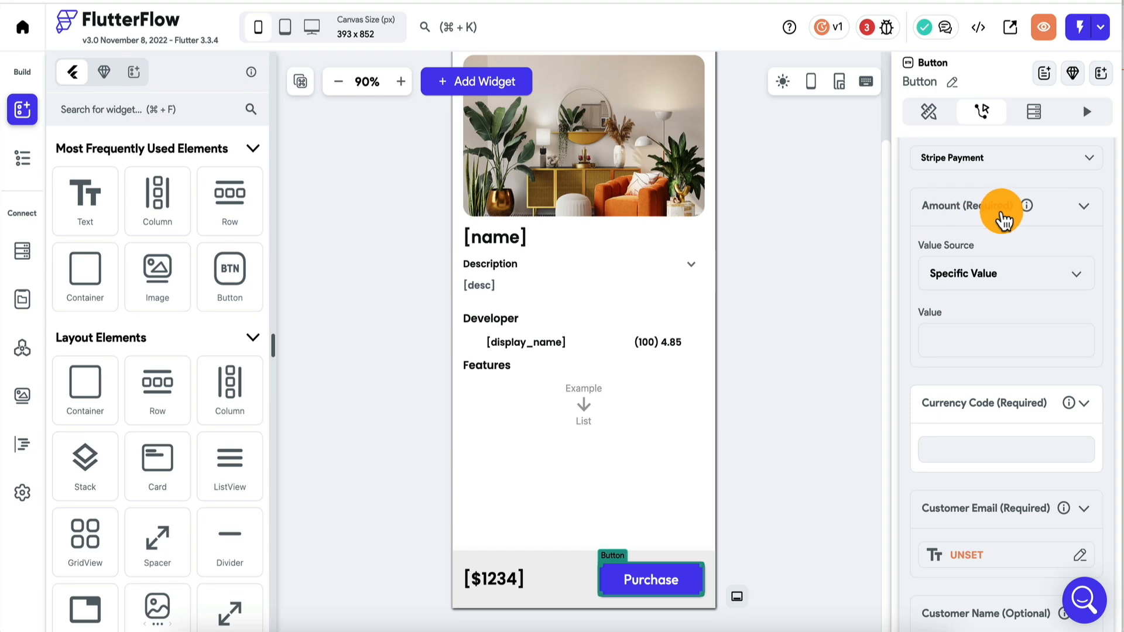
Read the note on the Stripe Payment's required amount and set the amount's value source to From Variable
mouse_move(1027, 207)
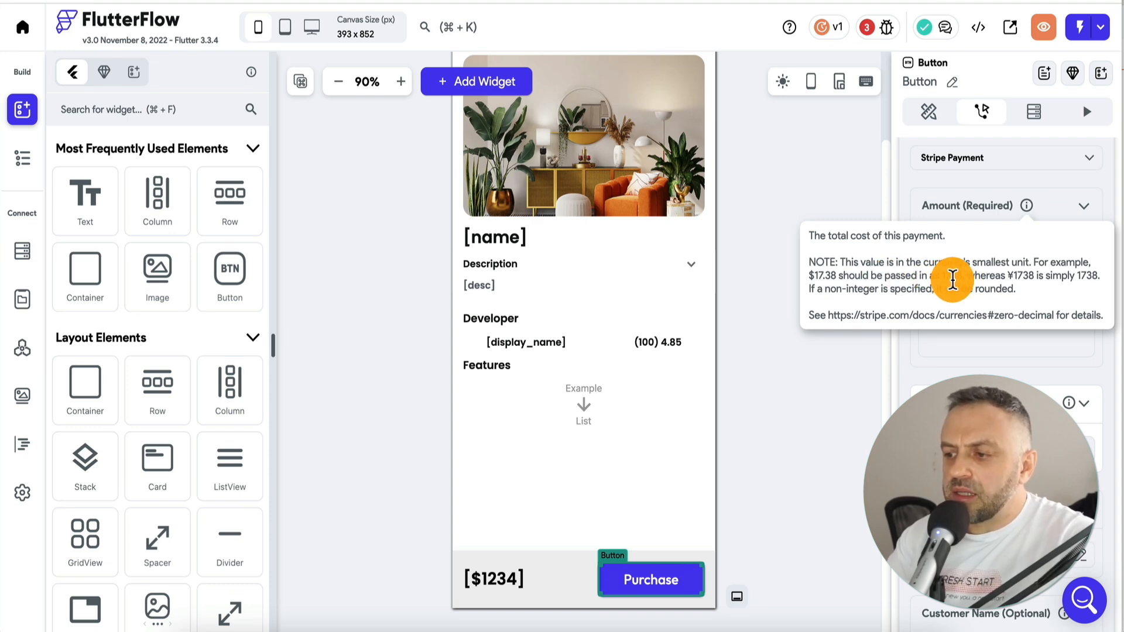
click(802, 351)
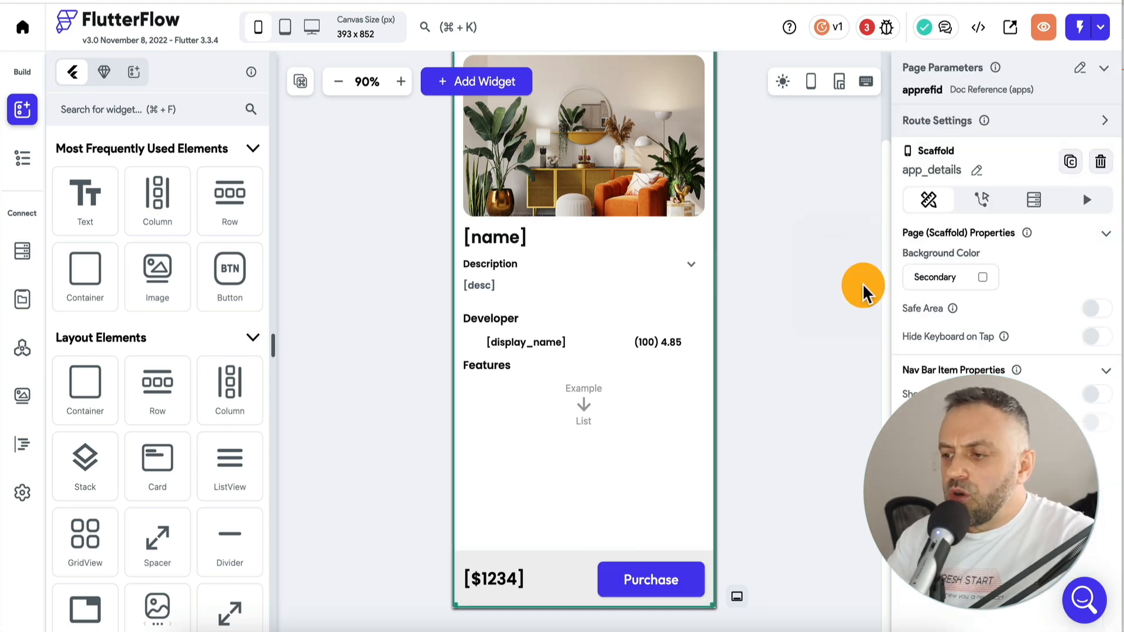
scroll(860, 295, up, 1)
click(647, 609)
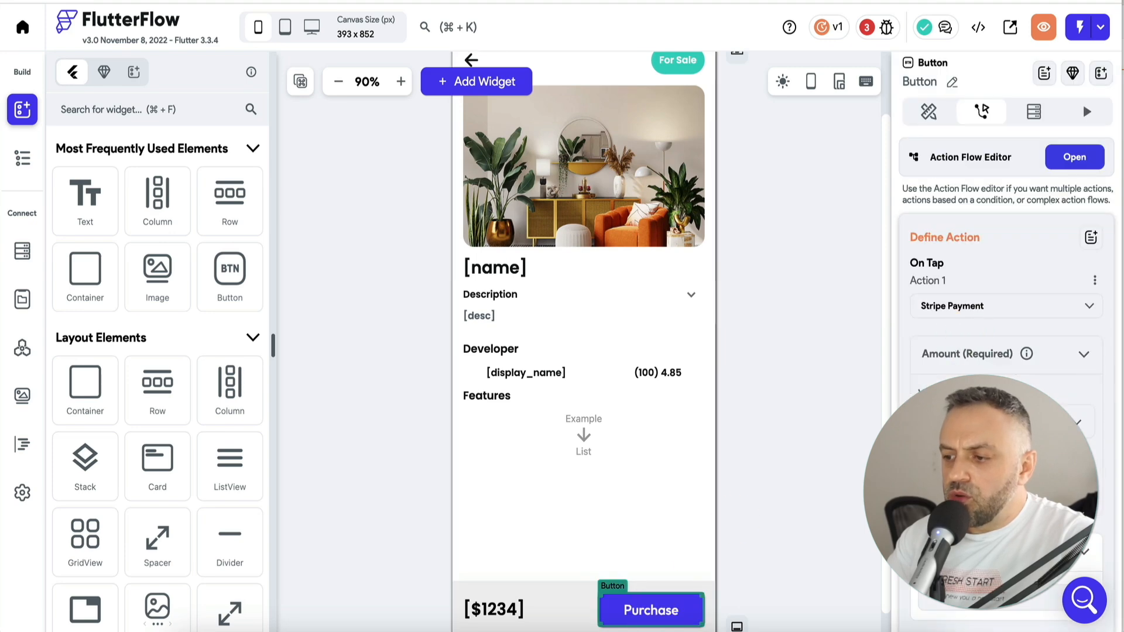
scroll(843, 462, down, 1)
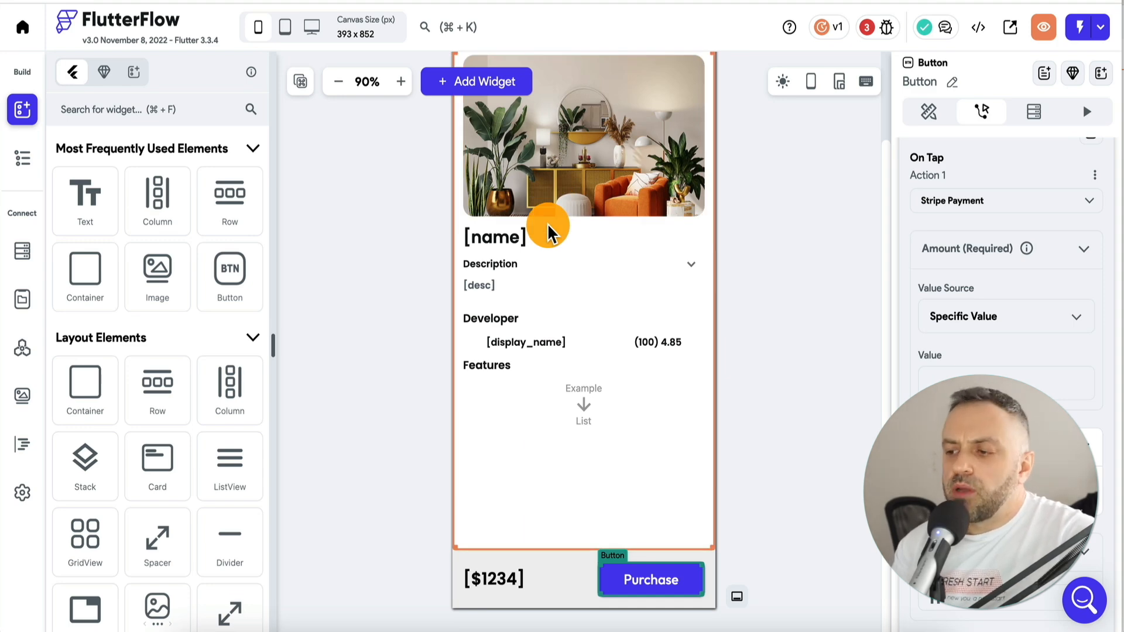
scroll(967, 346, down, 1)
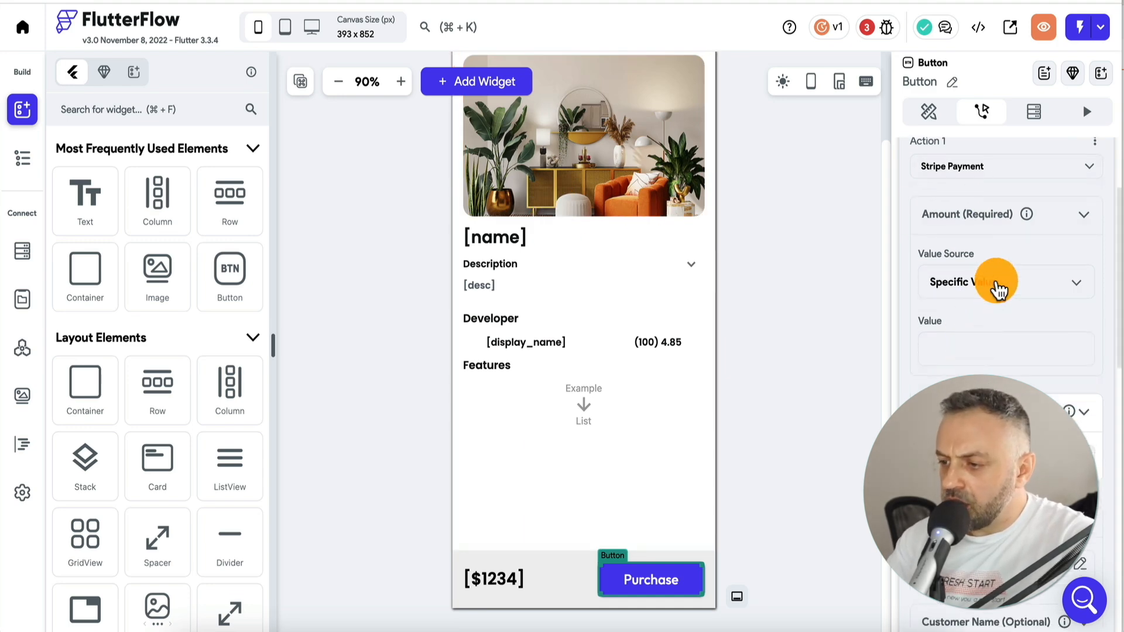
click(997, 287)
click(975, 319)
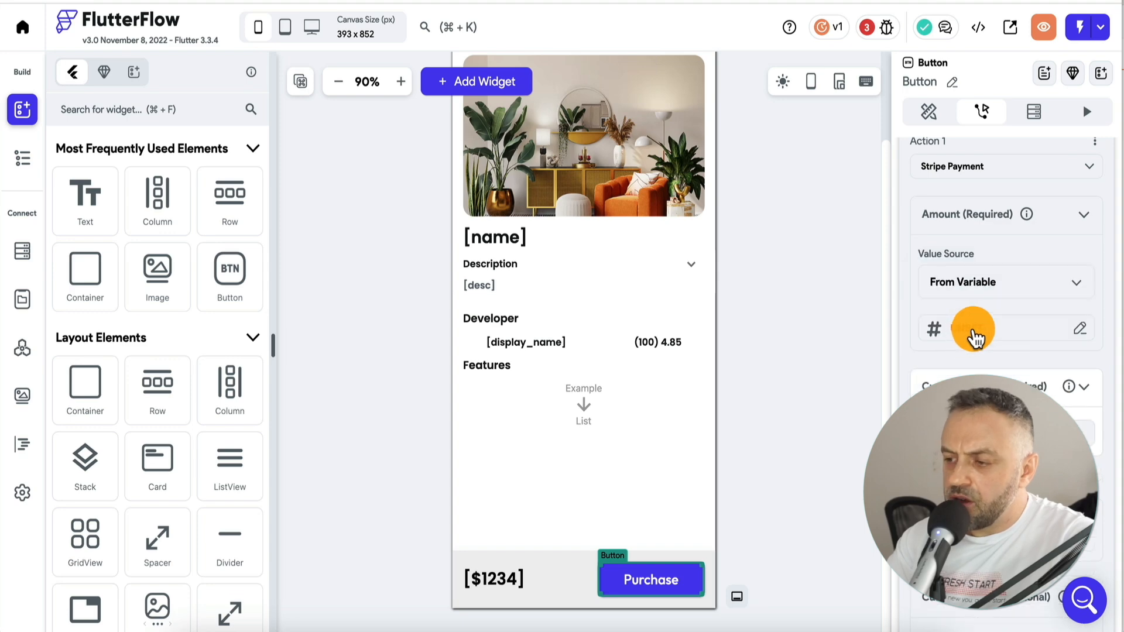
Create a new custom function named getPrice as the source of the payment amount
click(972, 330)
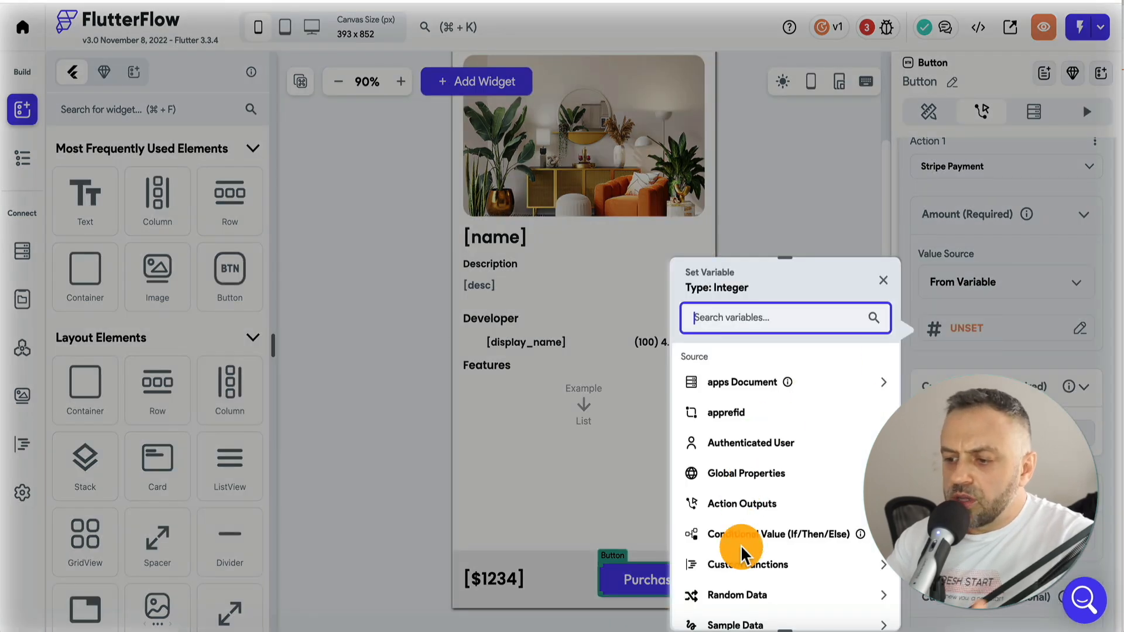
click(748, 565)
scroll(745, 562, down, 2)
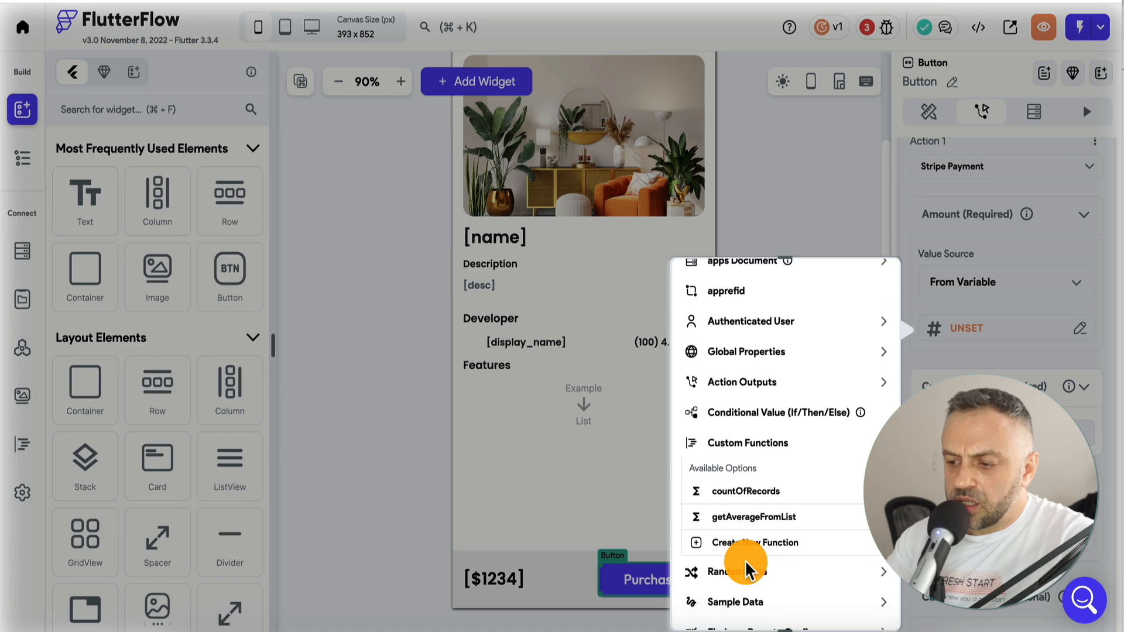
click(761, 544)
click(343, 115)
text(returnPrice)
double_click(244, 115)
text(g)
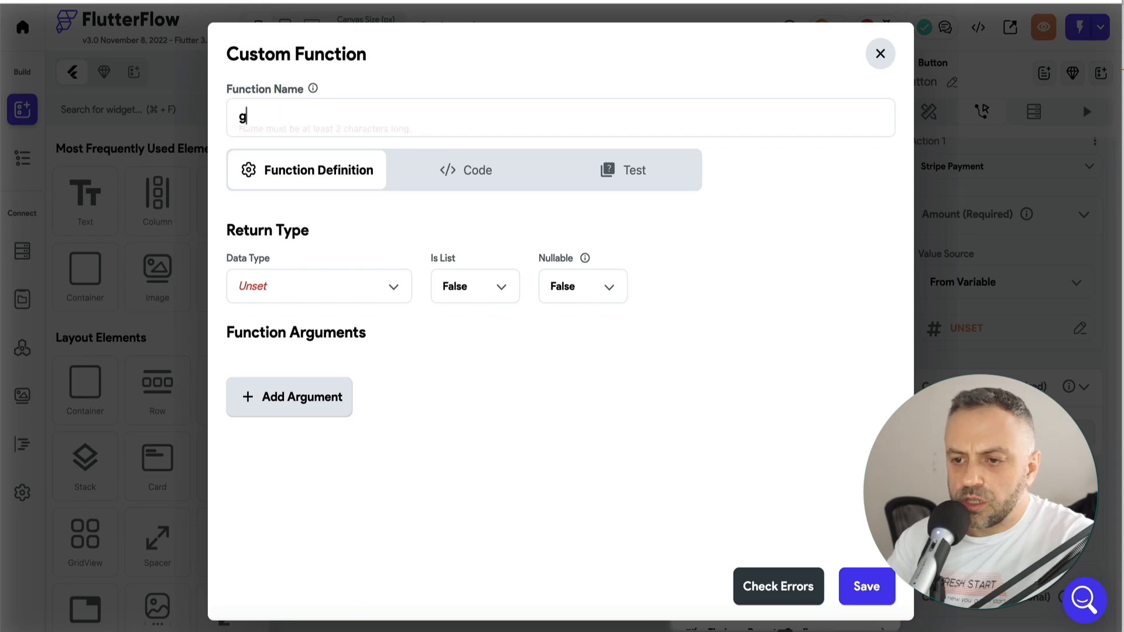
text(etPrice)
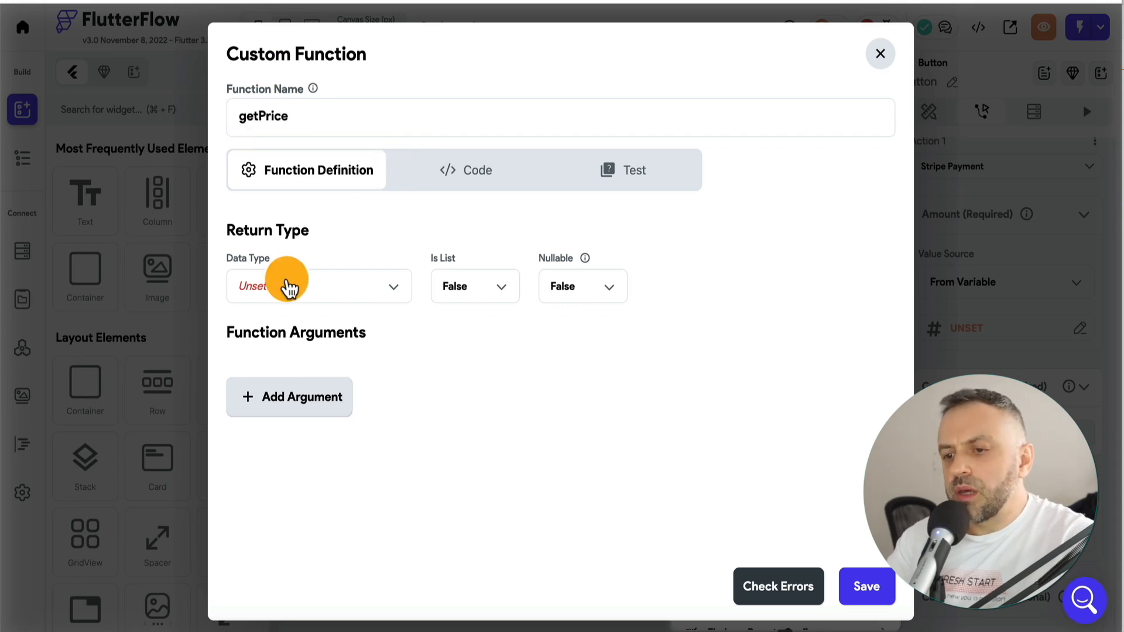
Set getPrice's return type to Integer and add an argument named price of type Double
click(314, 288)
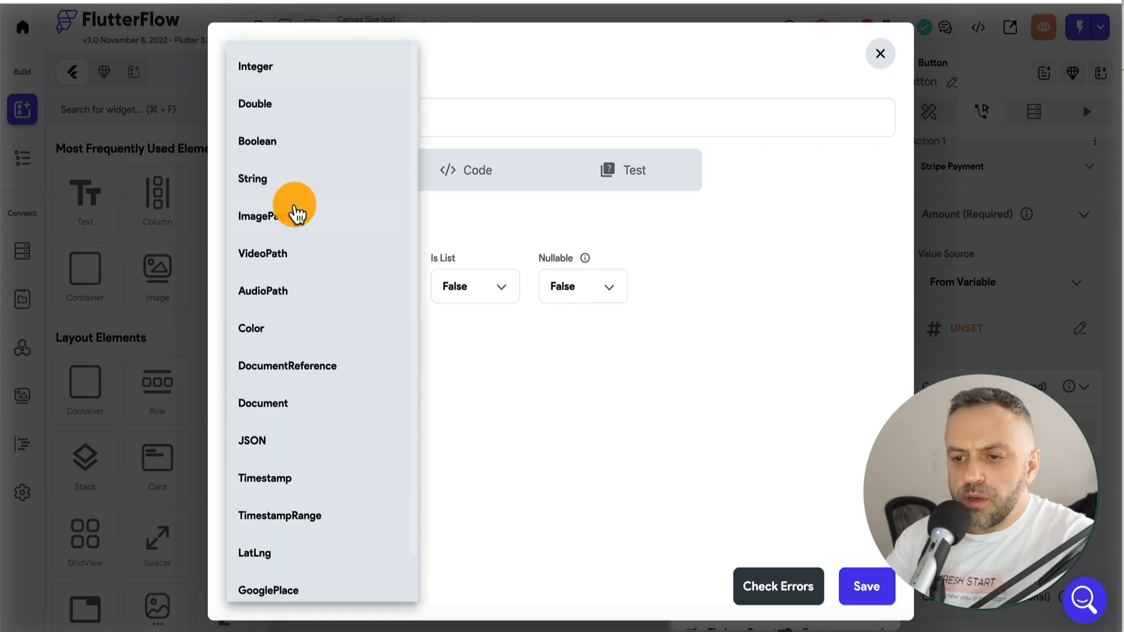
click(310, 69)
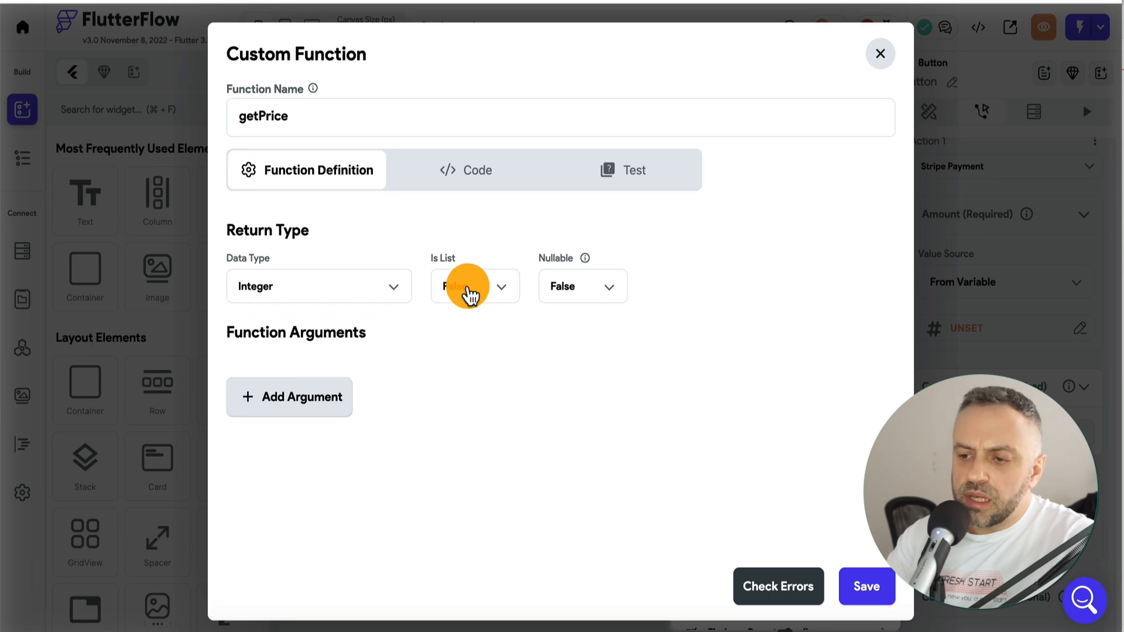
click(303, 398)
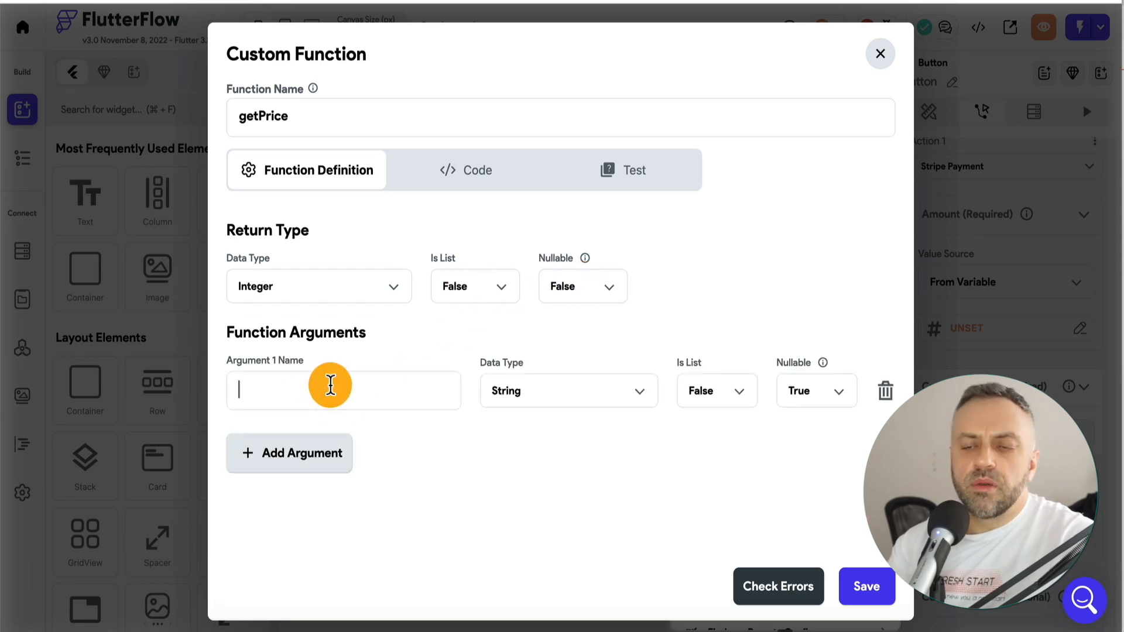
text(price)
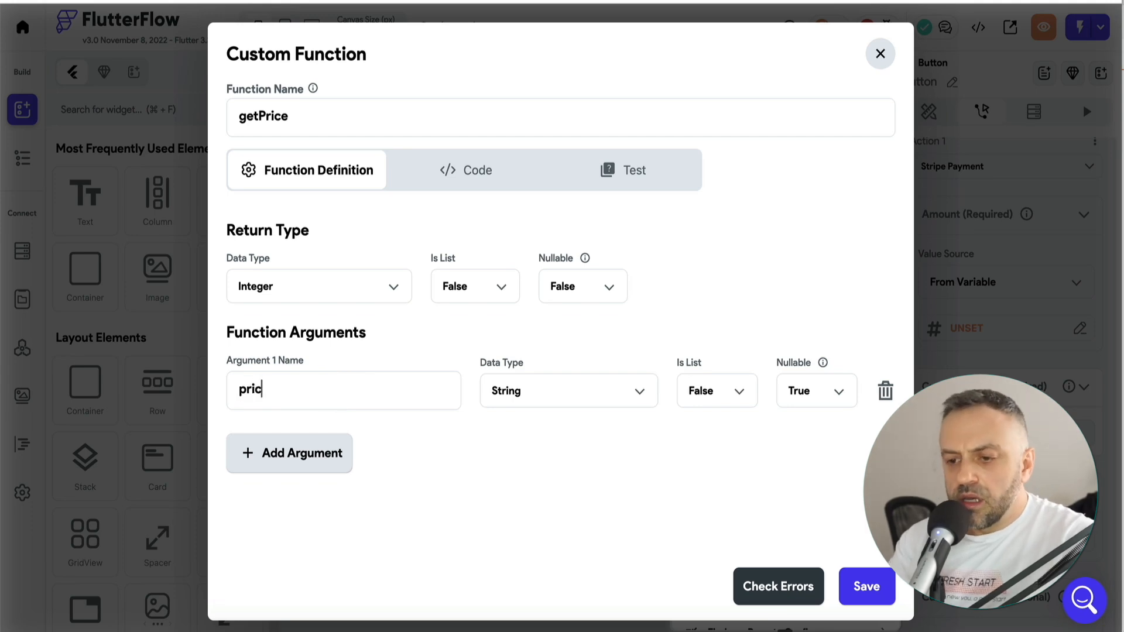
click(532, 388)
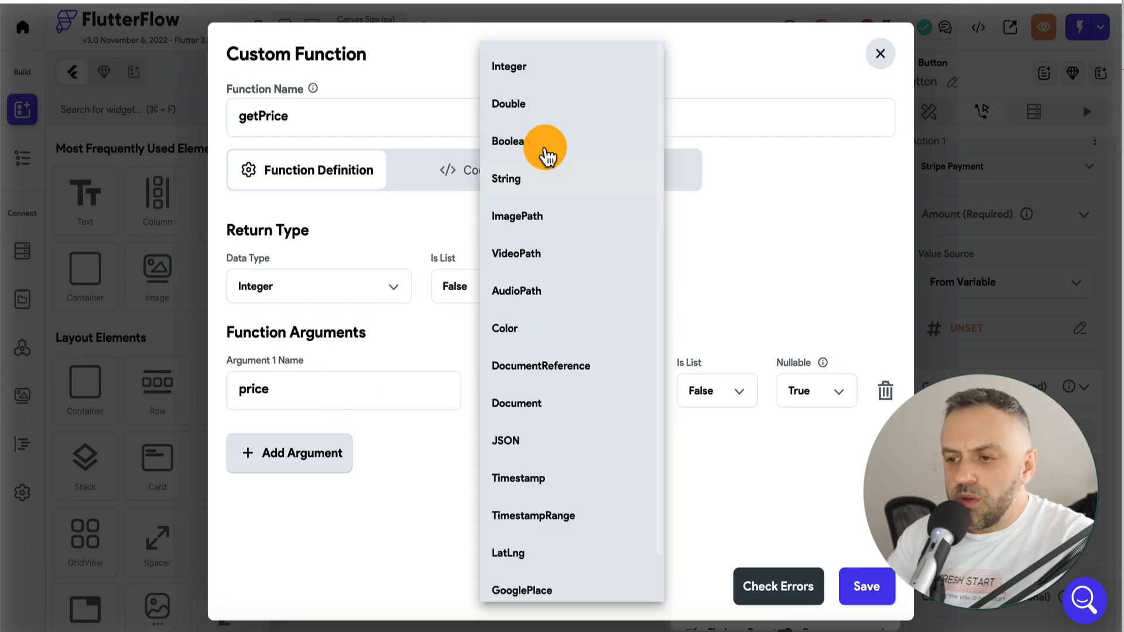
click(553, 104)
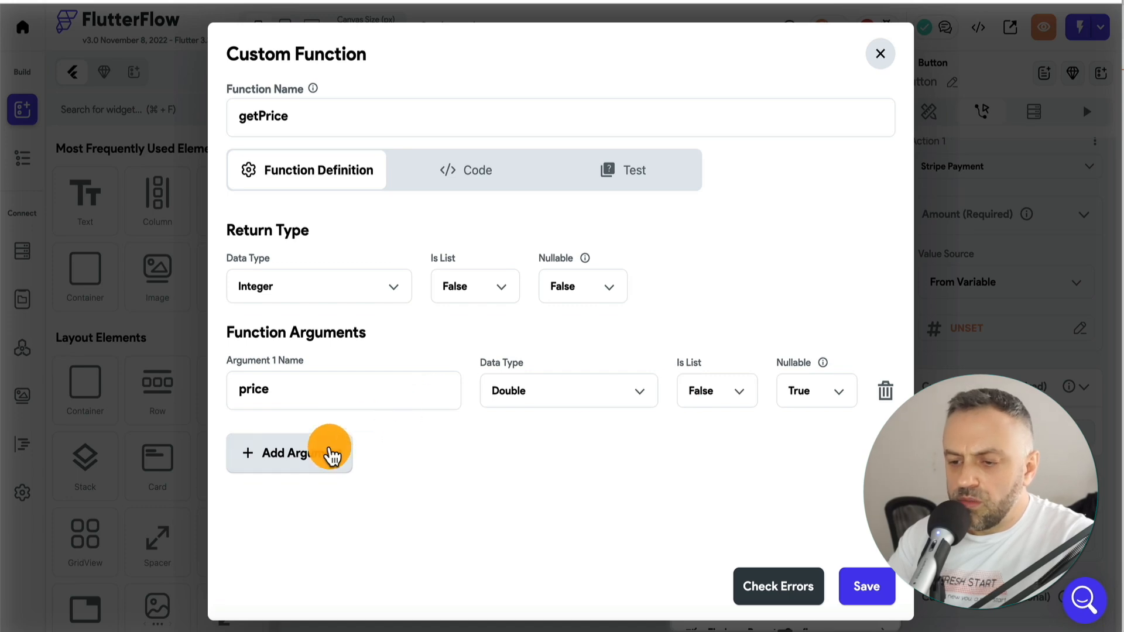
Write getPrice's code to return 0 when price is null, otherwise price * 100 converted with toInt()
click(489, 177)
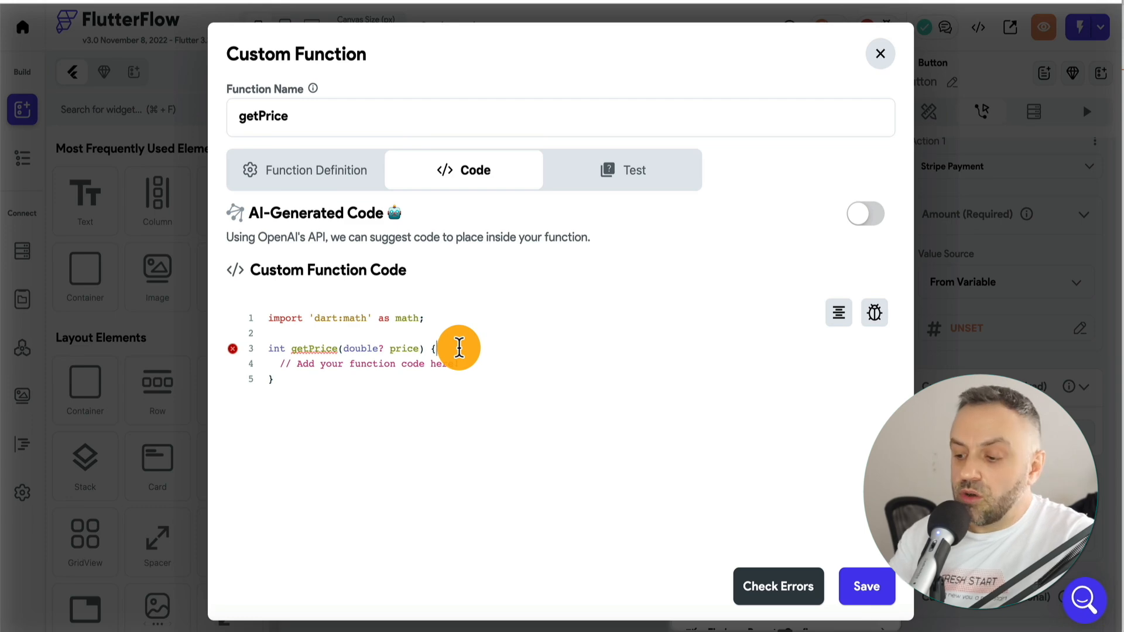
click(459, 348)
key(Return)
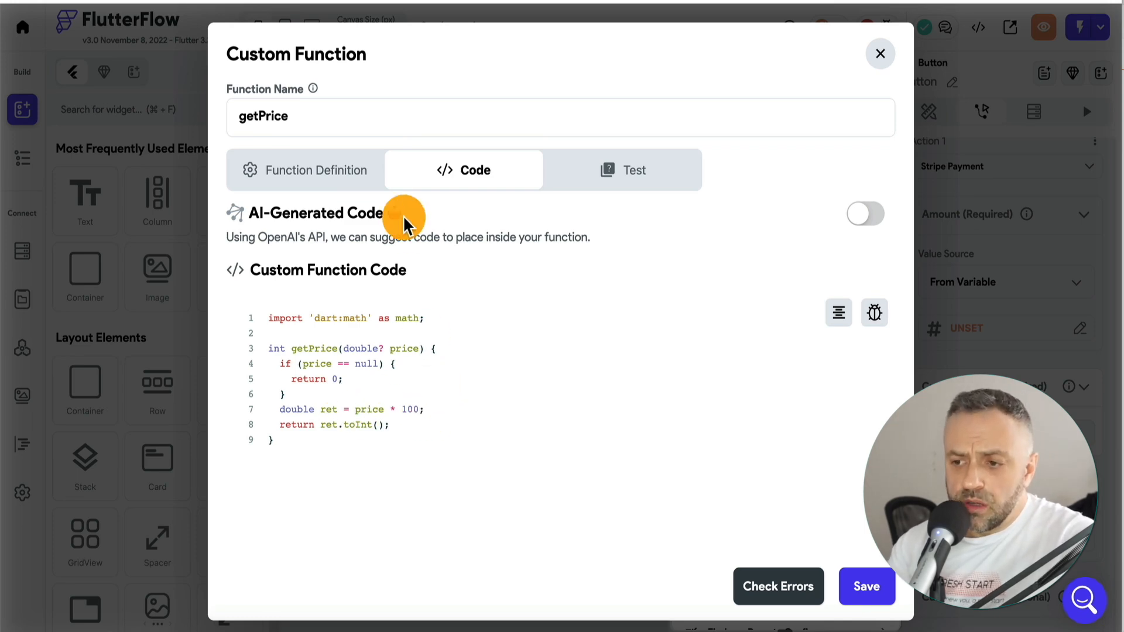
Run a test of the getPrice function with a price of 5.95
click(628, 171)
click(299, 279)
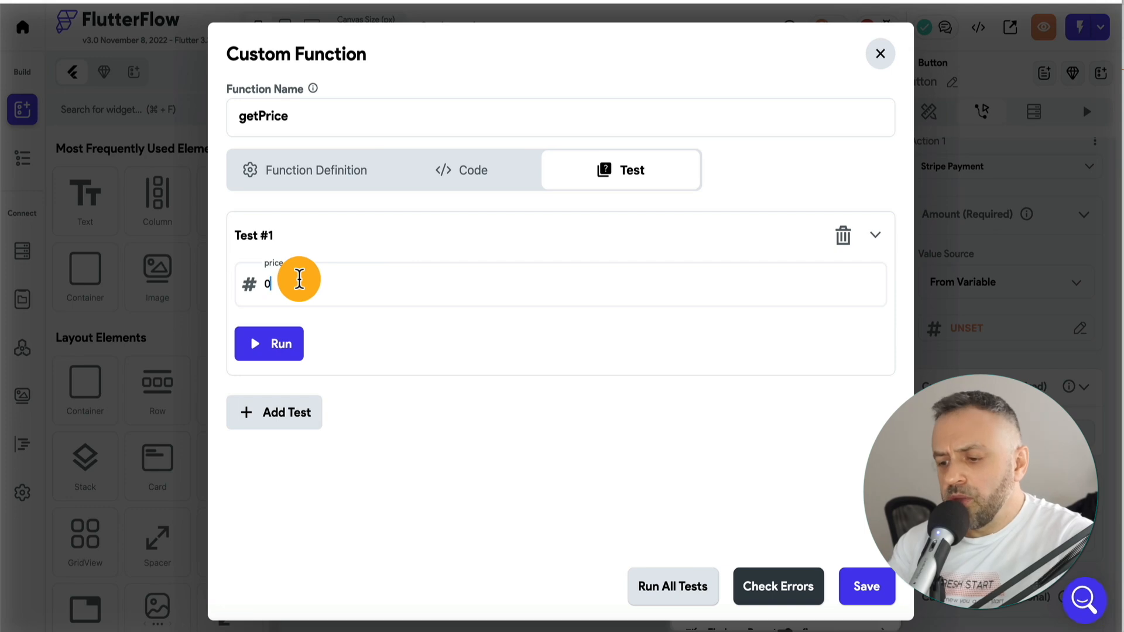
key(BackSpace)
text(5.10)
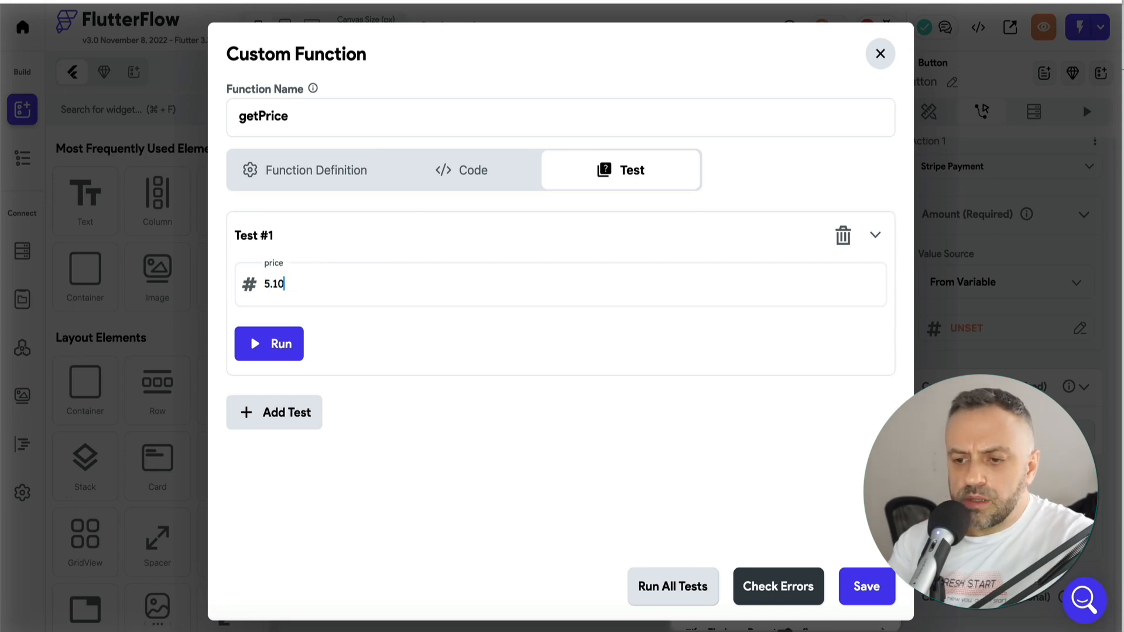
key(BackSpace)
key(BackSpace)
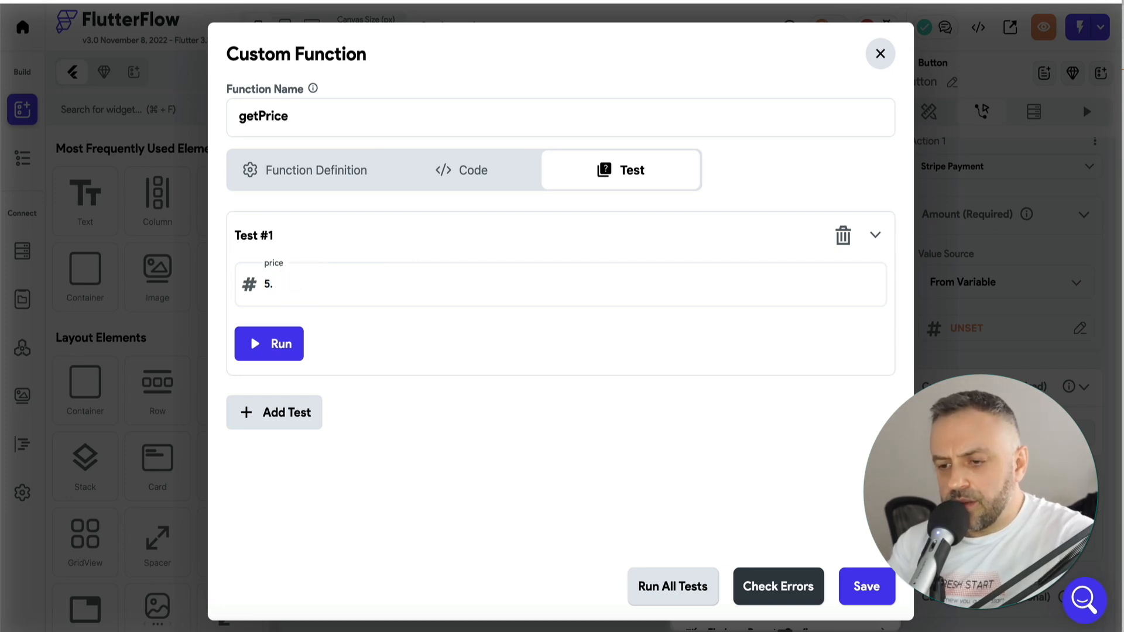
text(95)
click(270, 345)
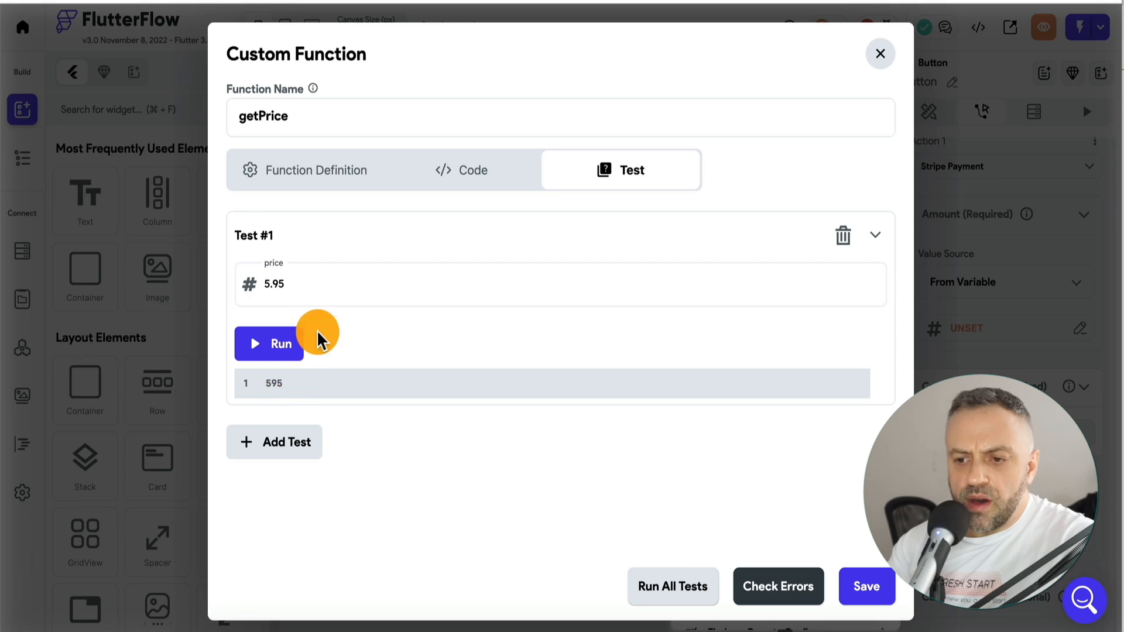
Change the getPrice test's price to 15.49 and run the test again
click(307, 283)
key(BackSpace)
key(BackSpace)
key(BackSpace)
key(BackSpace)
text(15.)
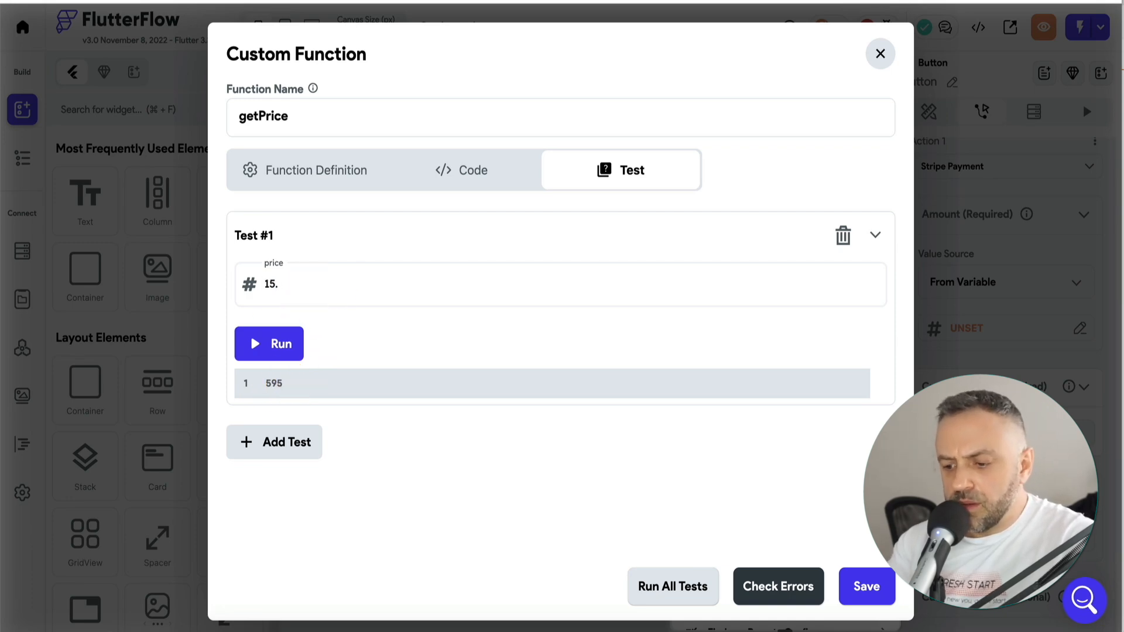
text(49)
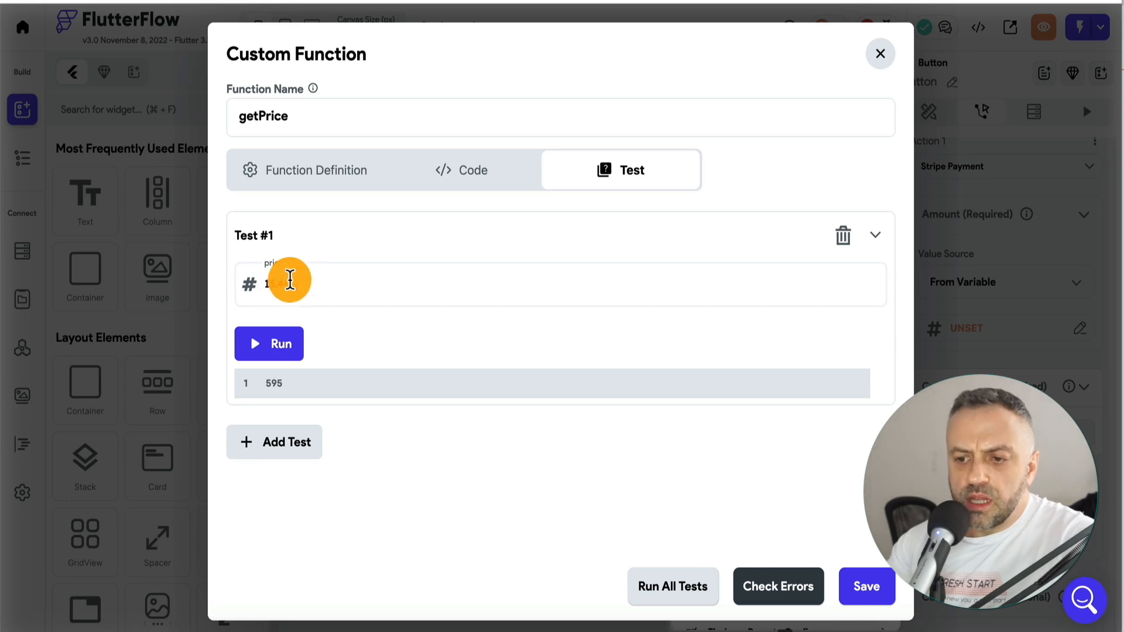
click(282, 351)
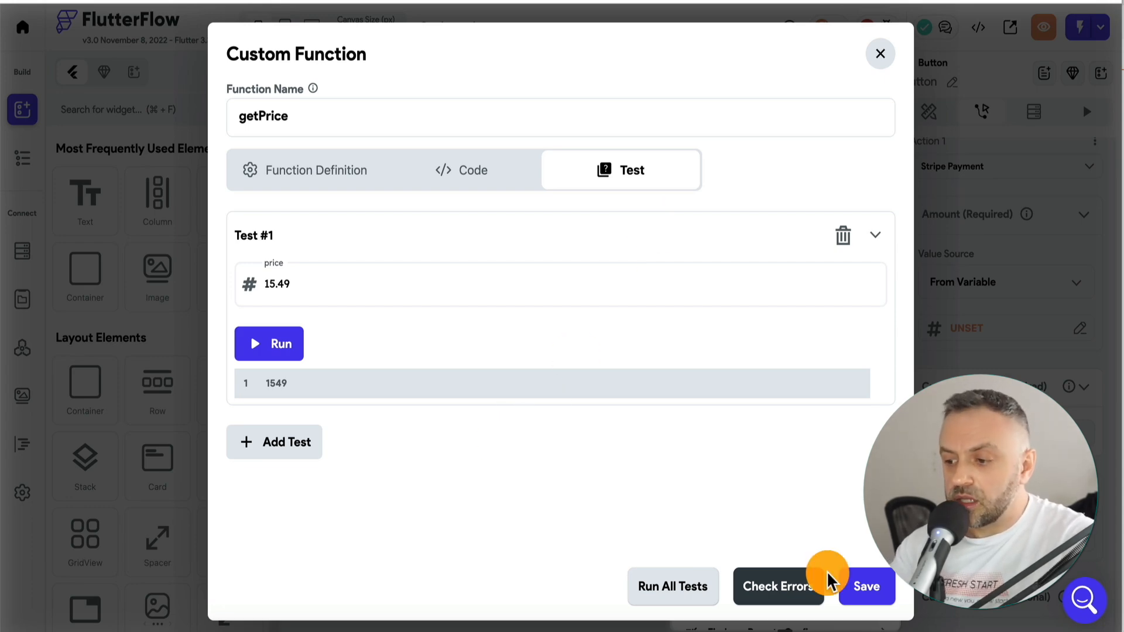
Save getPrice and set its price argument from the price field of the apps Document as the payment amount
click(868, 588)
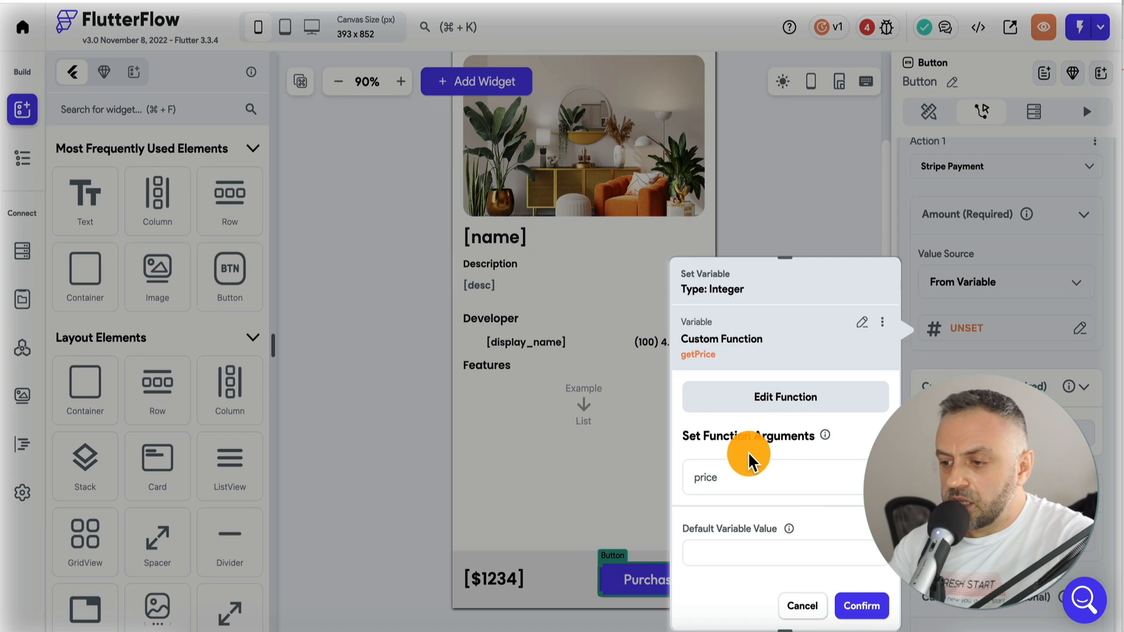
click(777, 477)
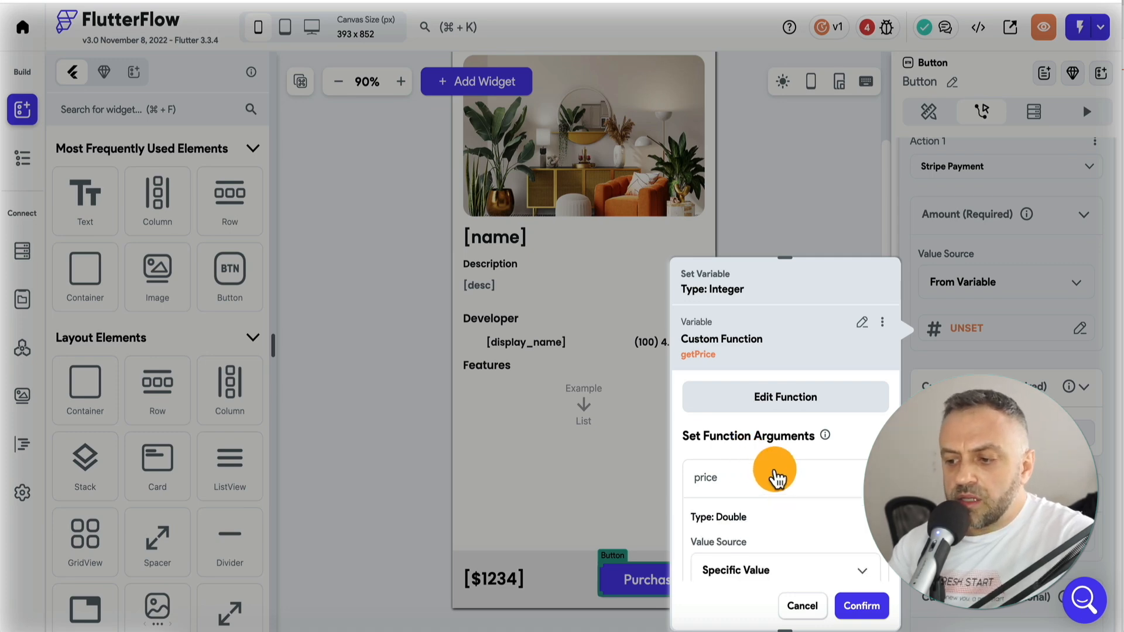
scroll(772, 469, down, 3)
click(766, 413)
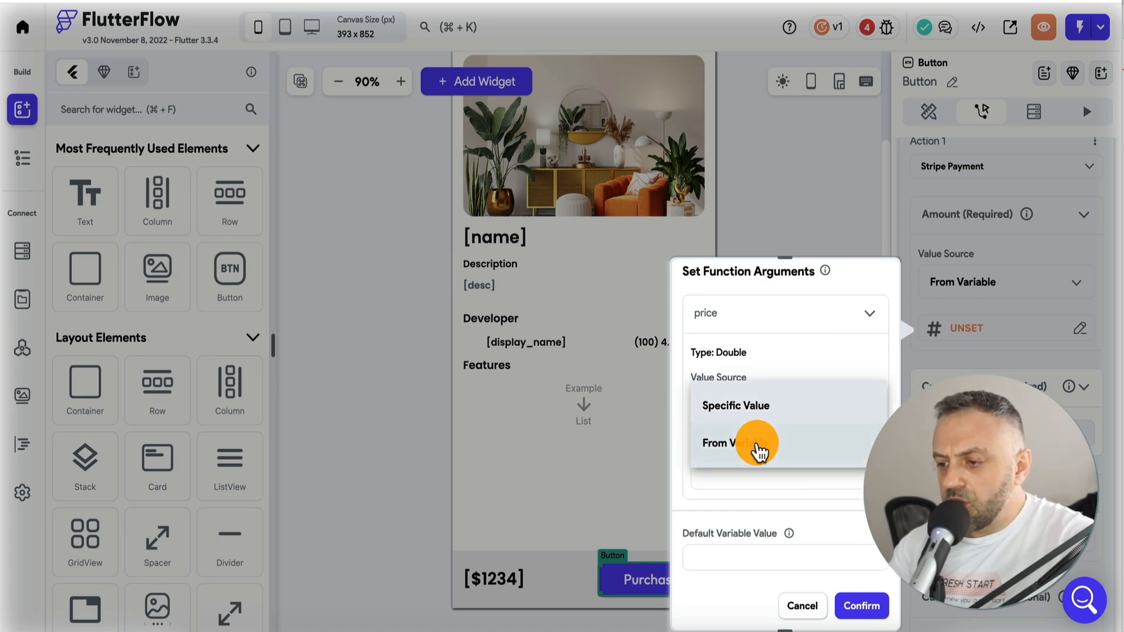
click(755, 441)
click(744, 473)
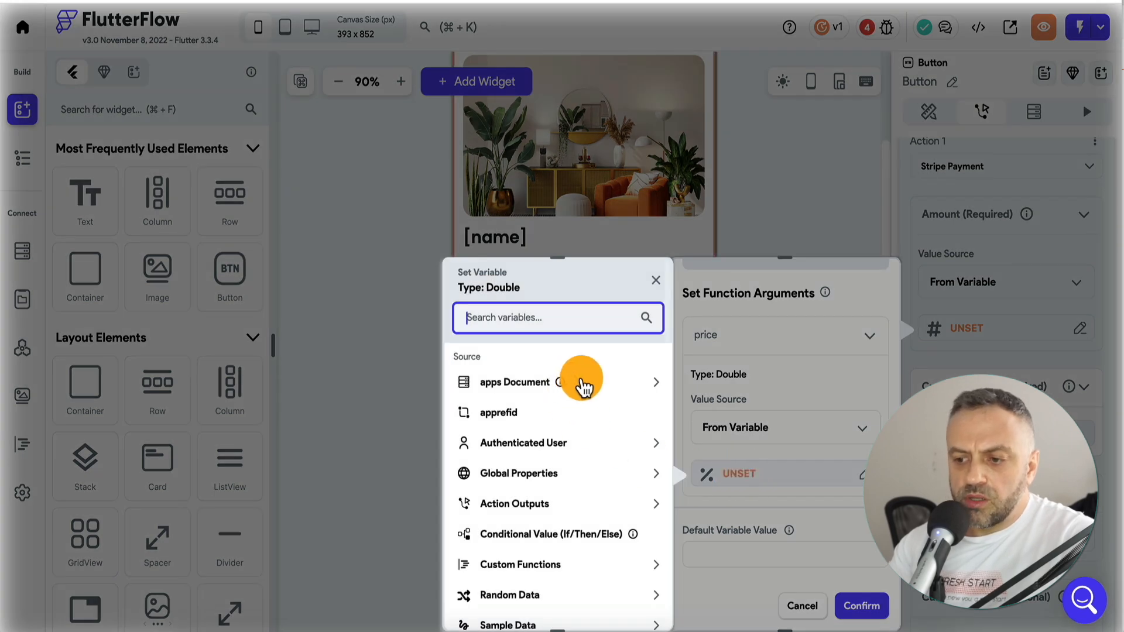
click(571, 382)
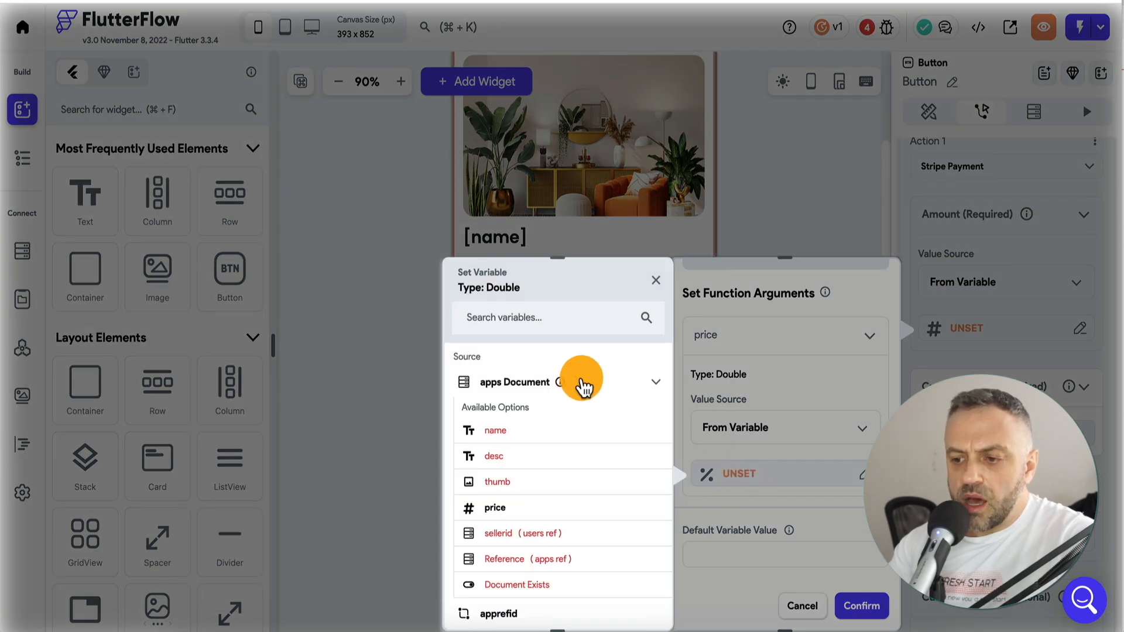
click(504, 508)
click(861, 606)
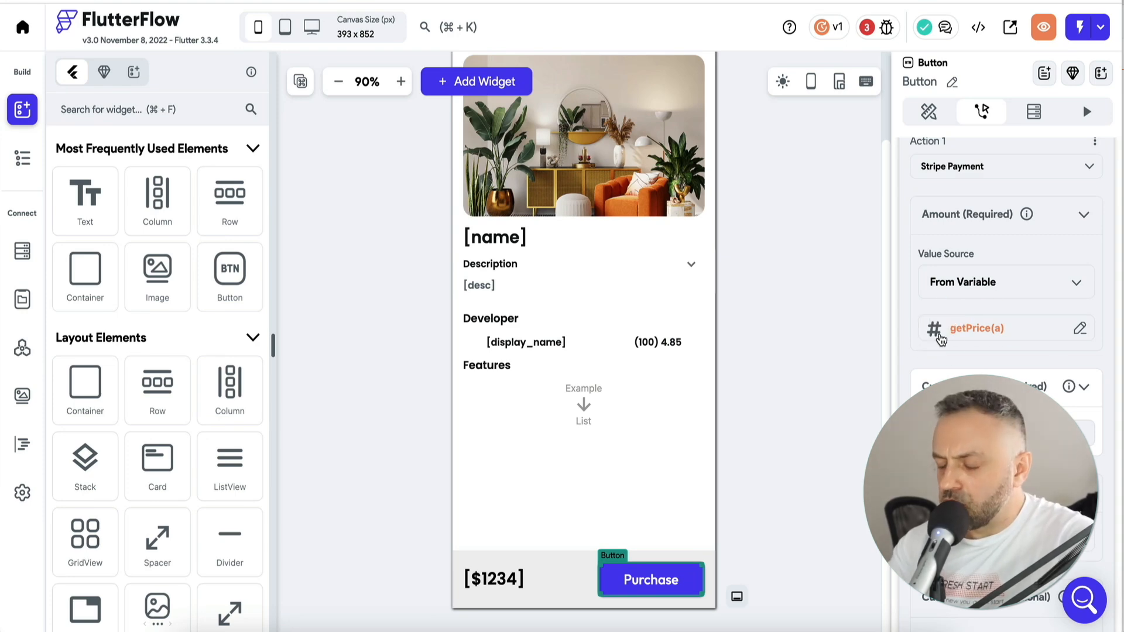
Set the Stripe Payment's currency code to USD and its customer email to the authenticated user's Email
scroll(953, 393, down, 2)
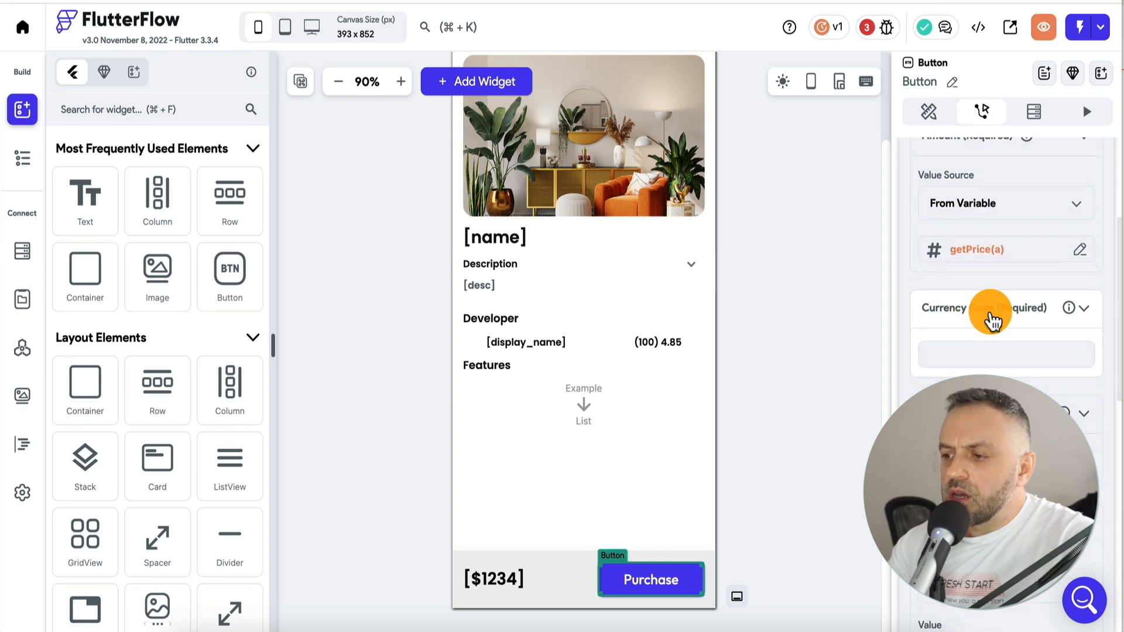
click(973, 353)
text(USD)
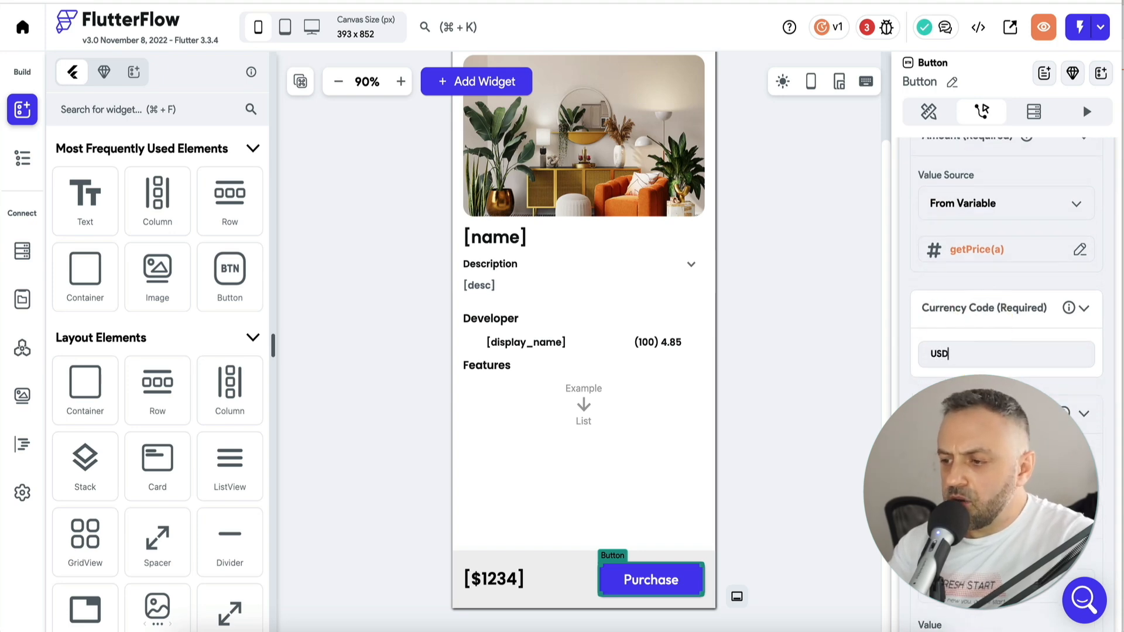
scroll(998, 381, down, 3)
click(998, 342)
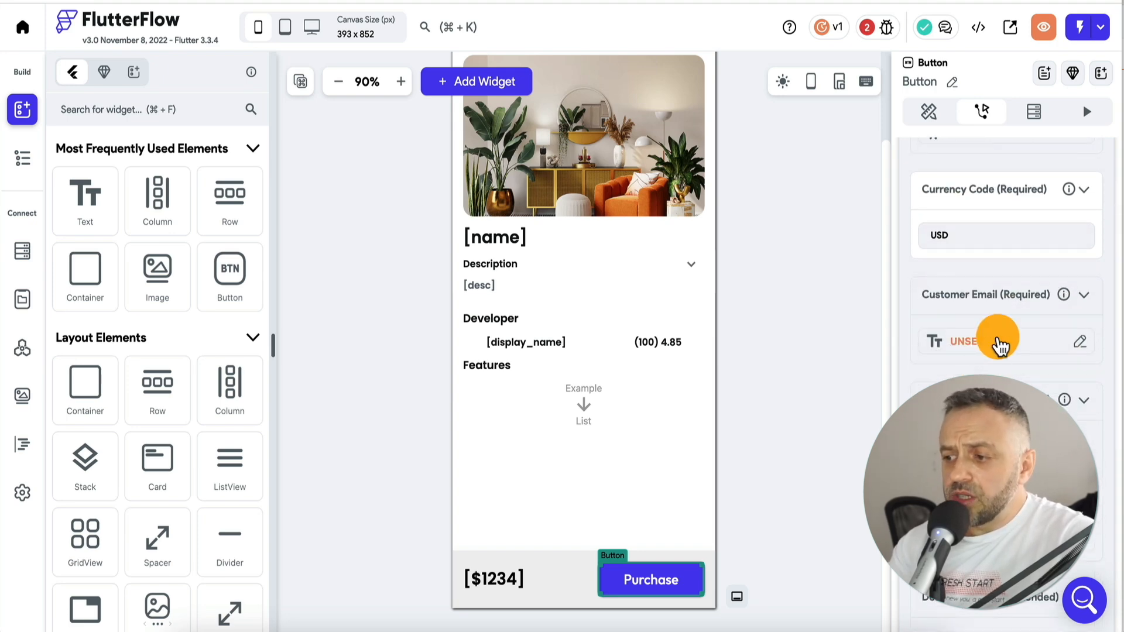
click(997, 342)
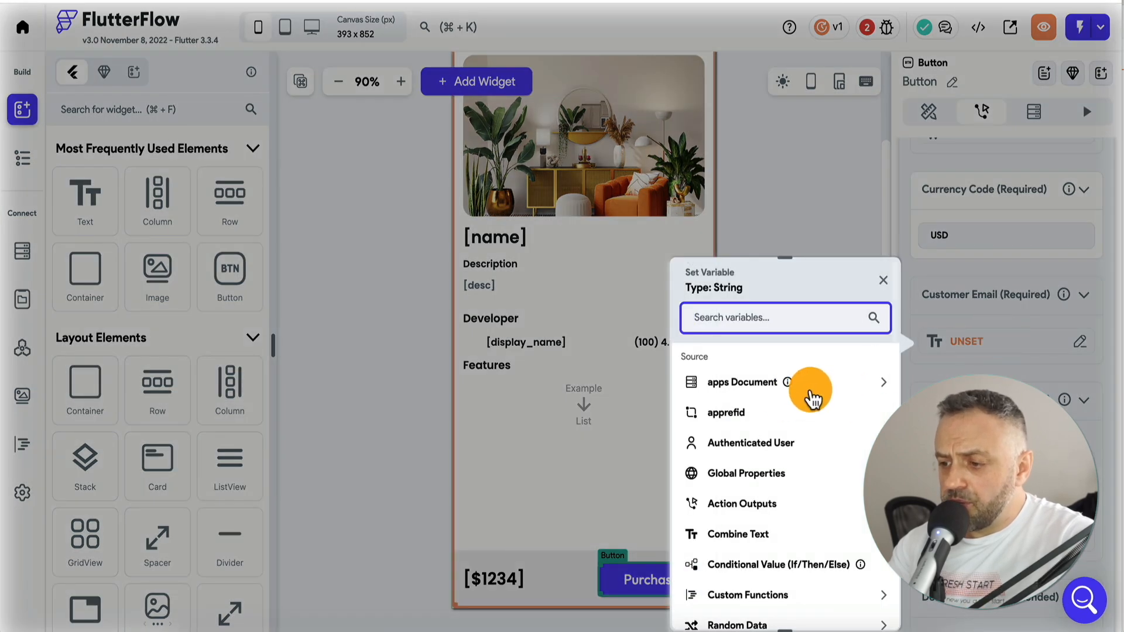
click(761, 443)
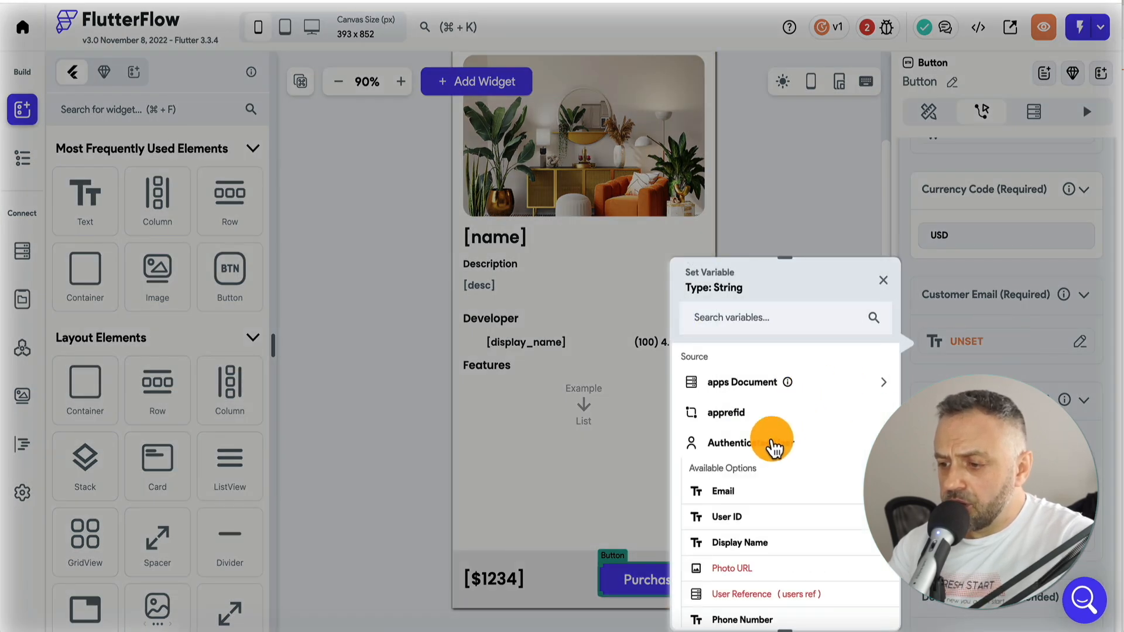
click(759, 497)
Set the payment description's value source to From Variable, using the name field of the apps Document
scroll(989, 328, down, 2)
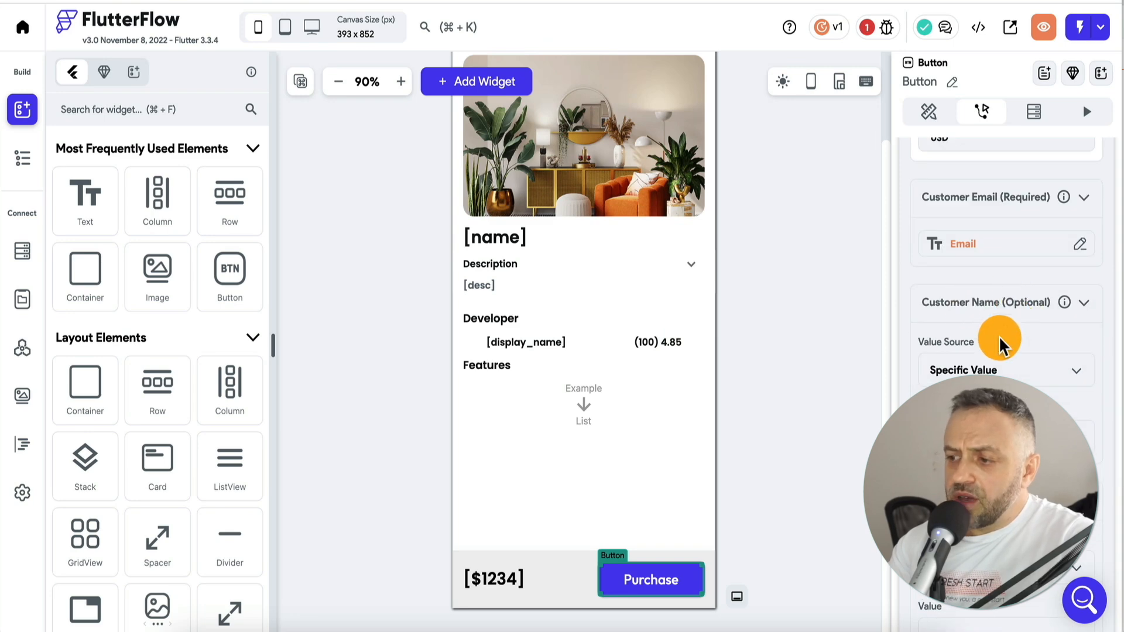
scroll(1016, 368, down, 3)
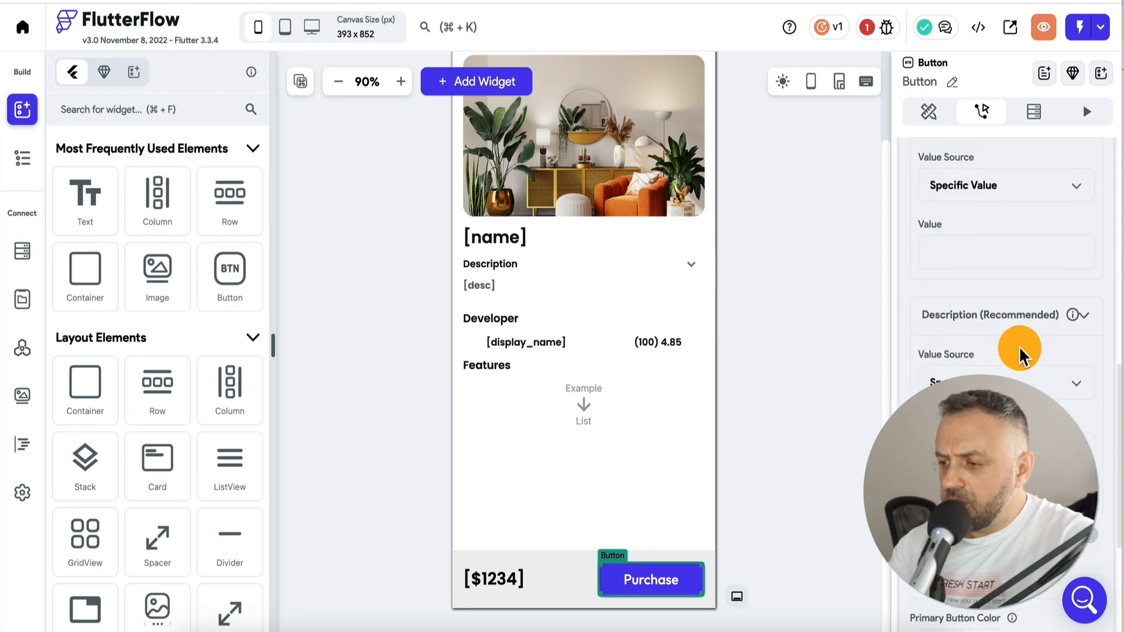
click(996, 374)
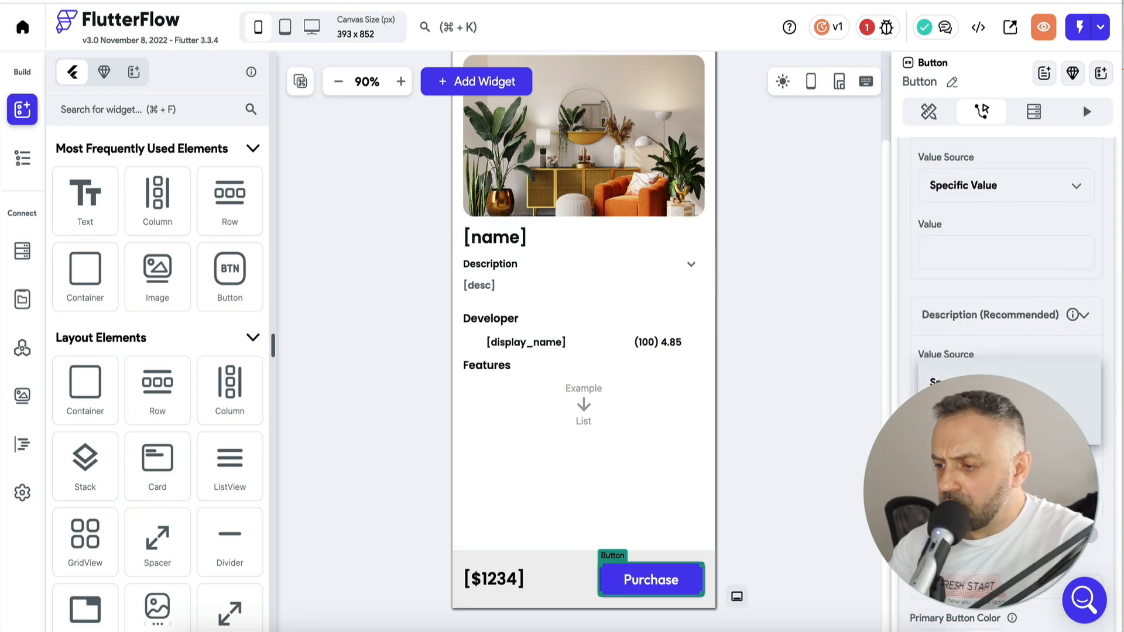
click(959, 415)
click(965, 430)
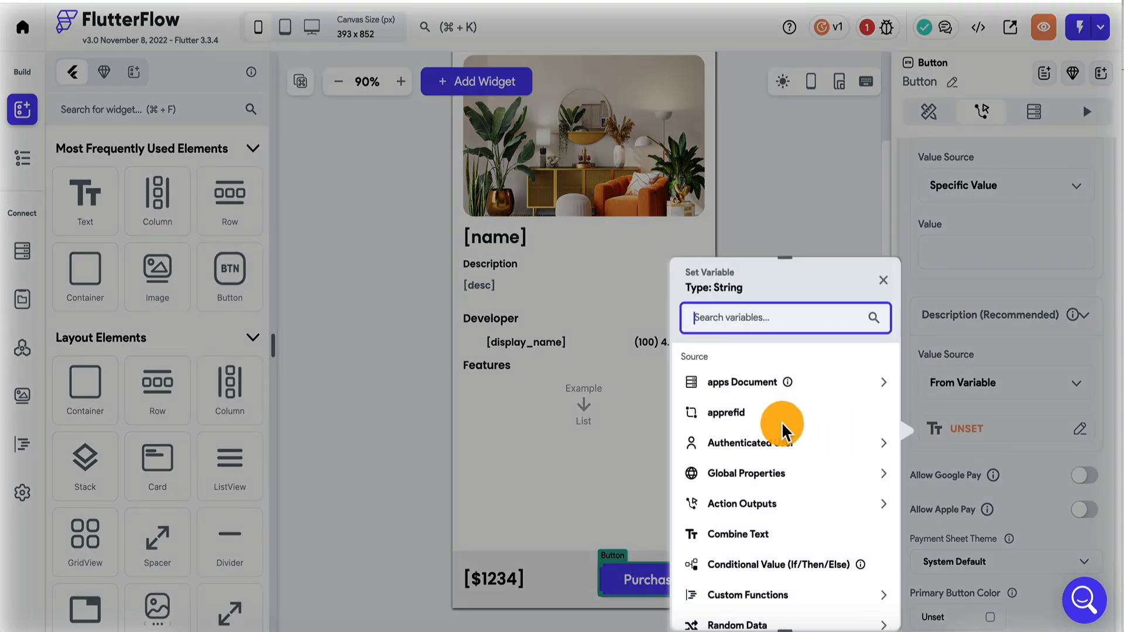
click(802, 391)
click(746, 433)
scroll(964, 413, down, 3)
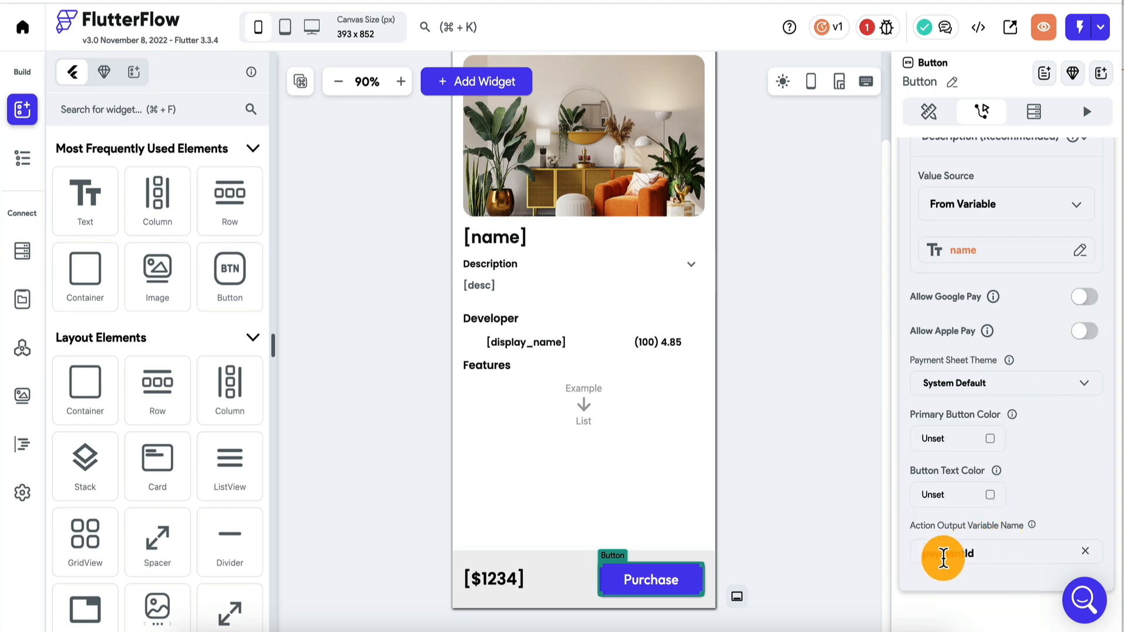
text(mentI)
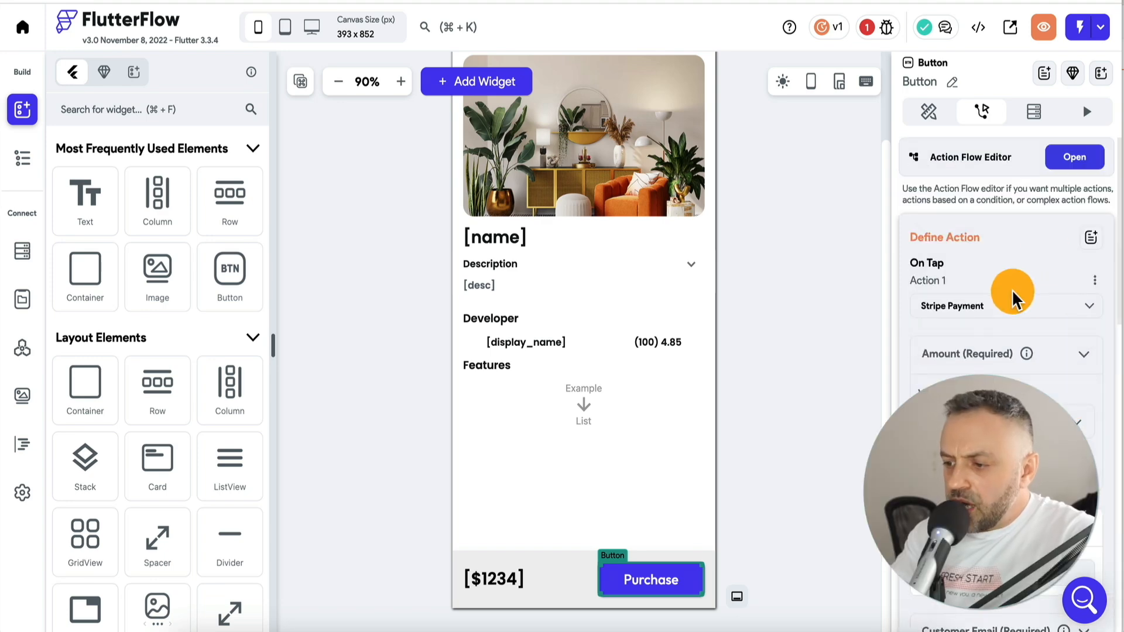
Look up the project's reported issue and run the error check on the custom functions
scroll(1011, 289, down, 7)
scroll(1012, 289, down, 4)
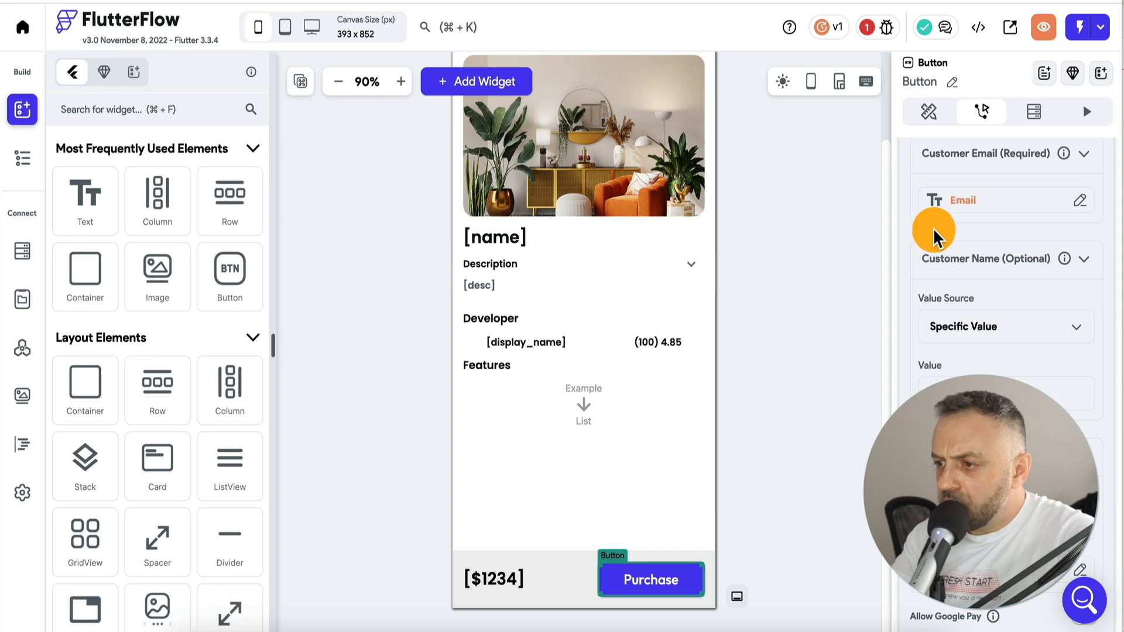
click(864, 26)
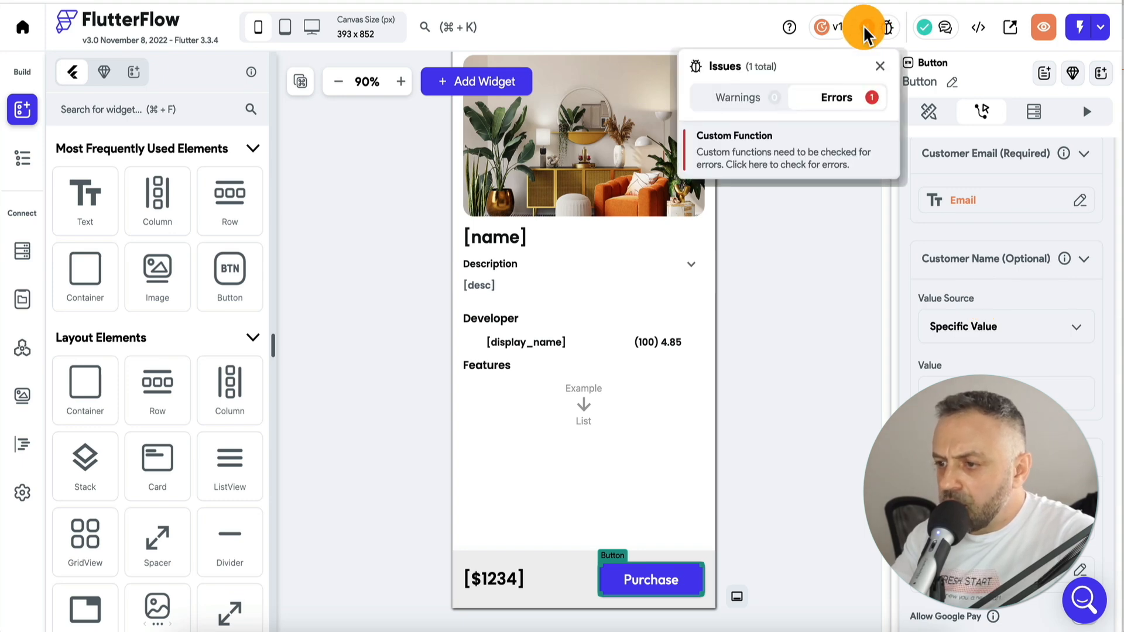
scroll(1035, 377, up, 6)
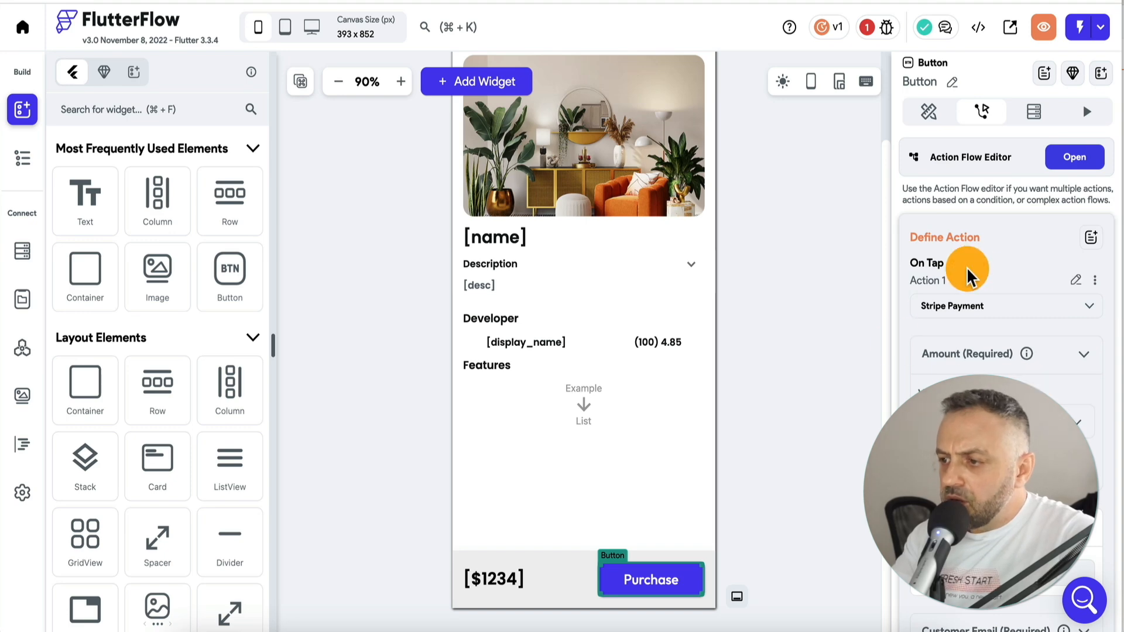
click(22, 447)
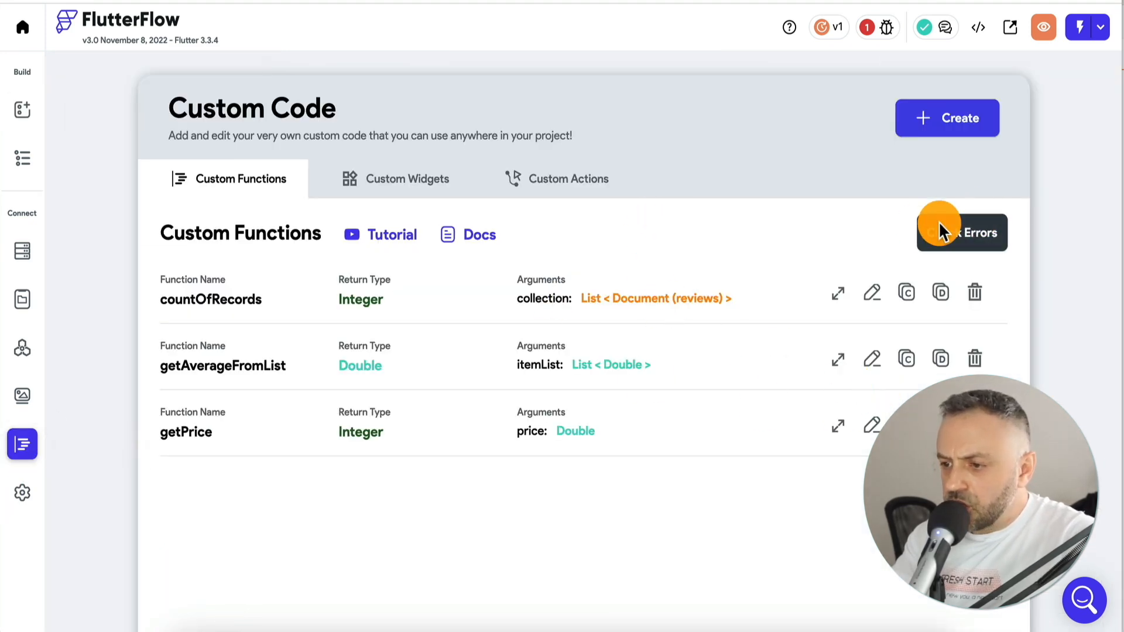
click(971, 240)
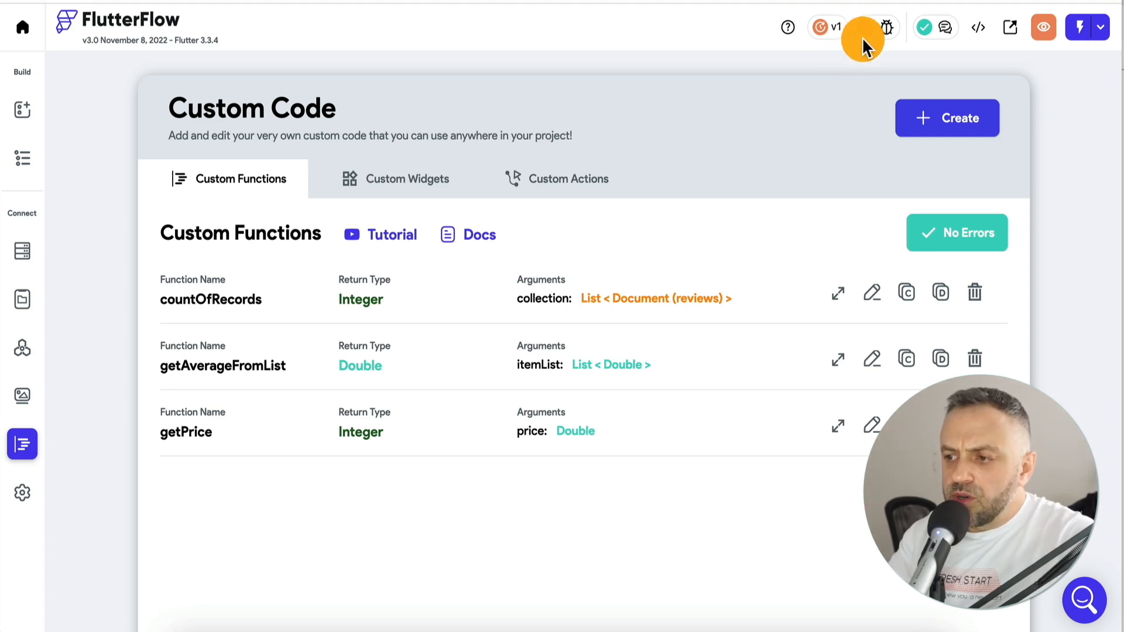
Review the Stripe deployment status, credentials and merchant settings in the app settings, and return to the app details page
click(23, 493)
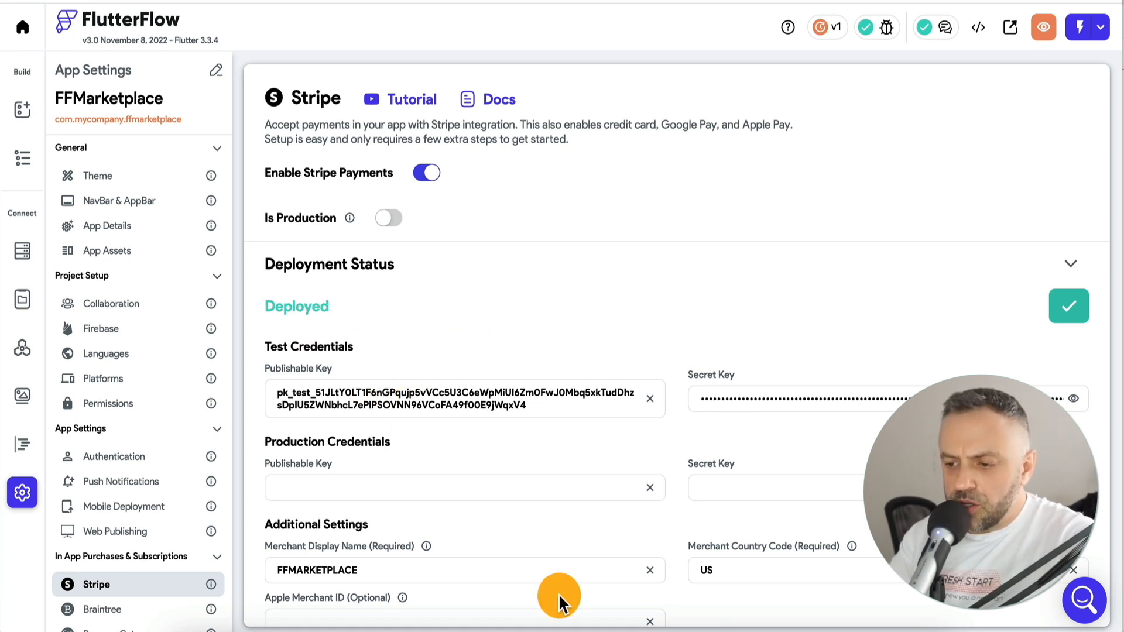
scroll(567, 585, down, 1)
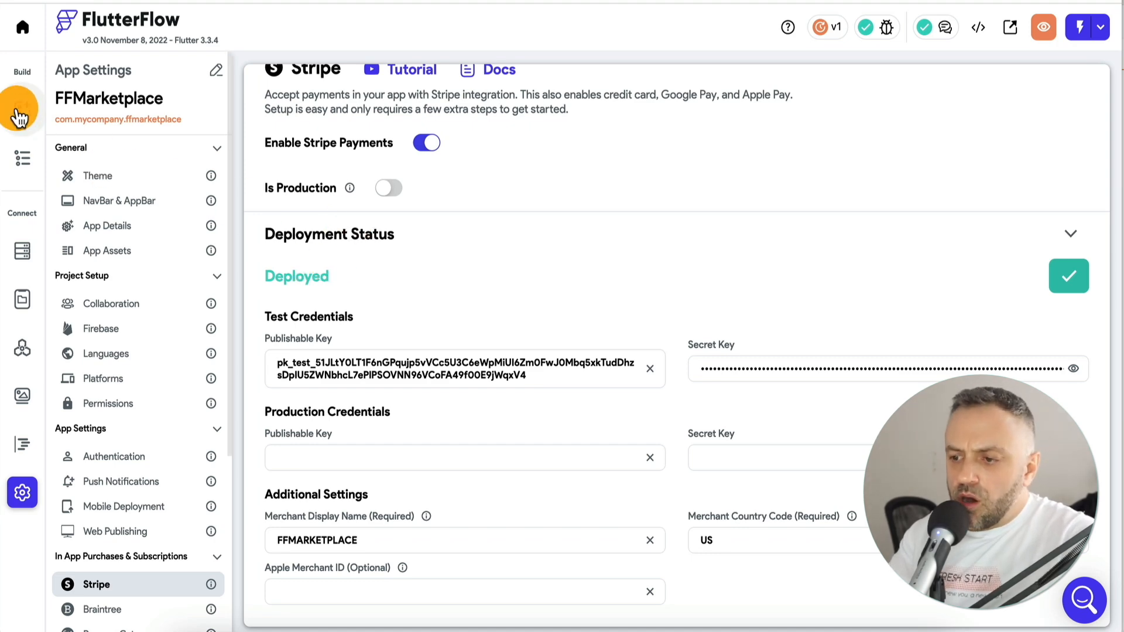
click(20, 114)
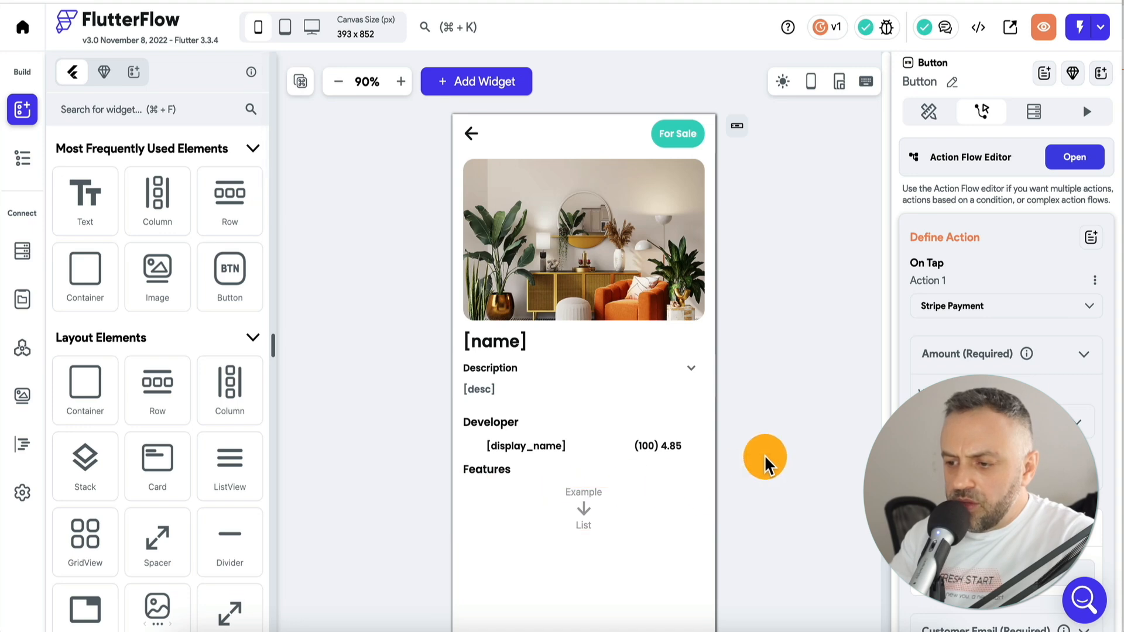
Switch to the running test app and reload it with the latest changes
scroll(764, 461, down, 2)
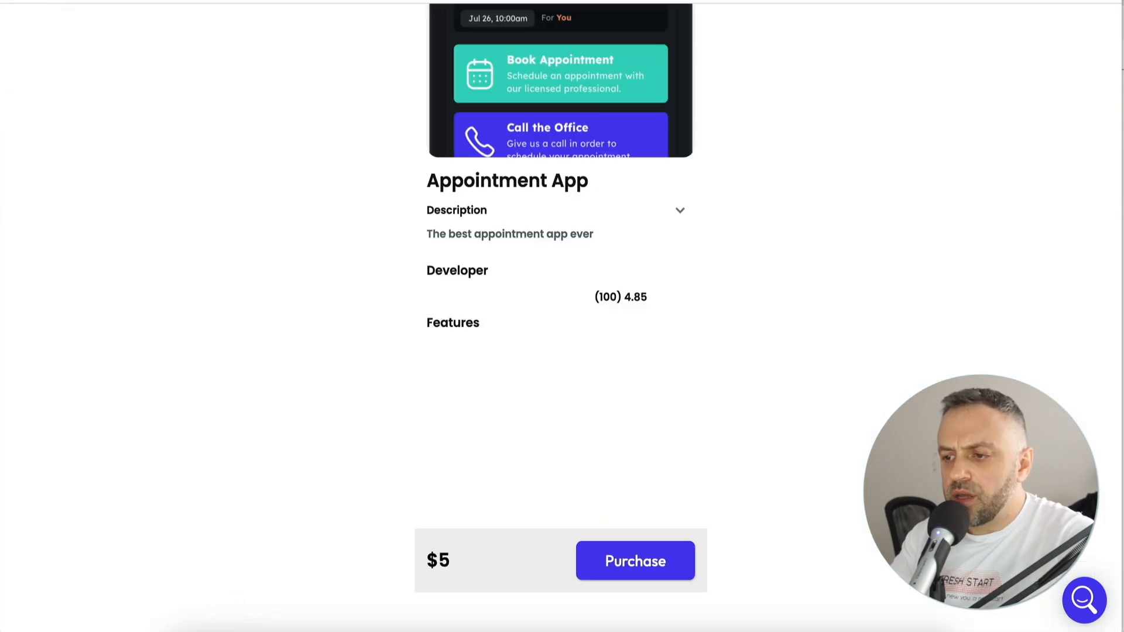
click(1037, 45)
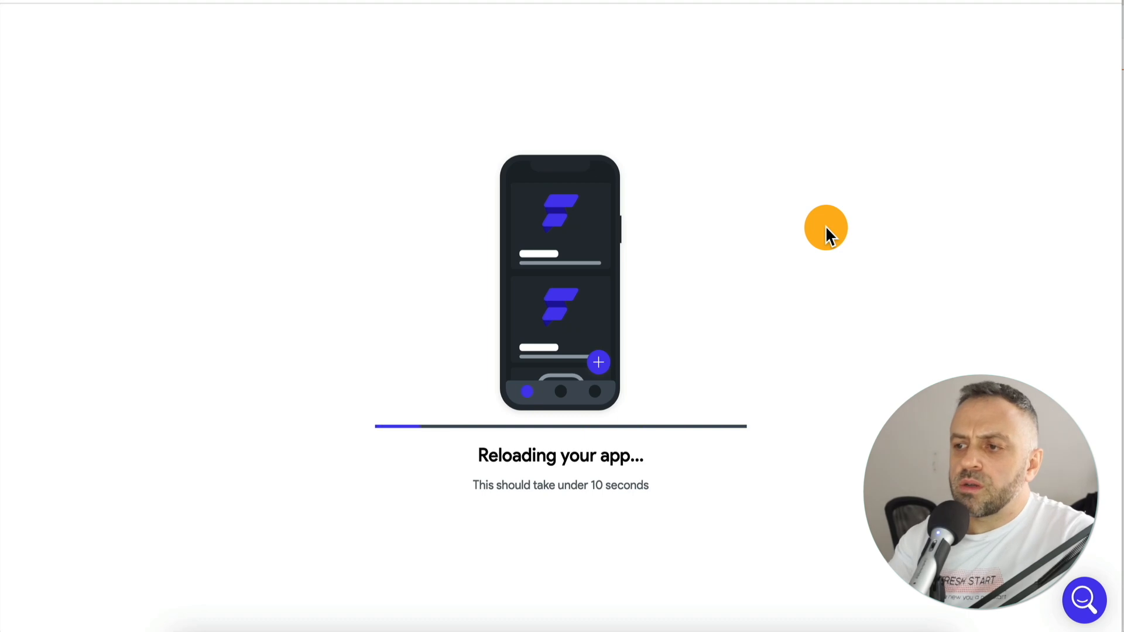
scroll(825, 233, down, 3)
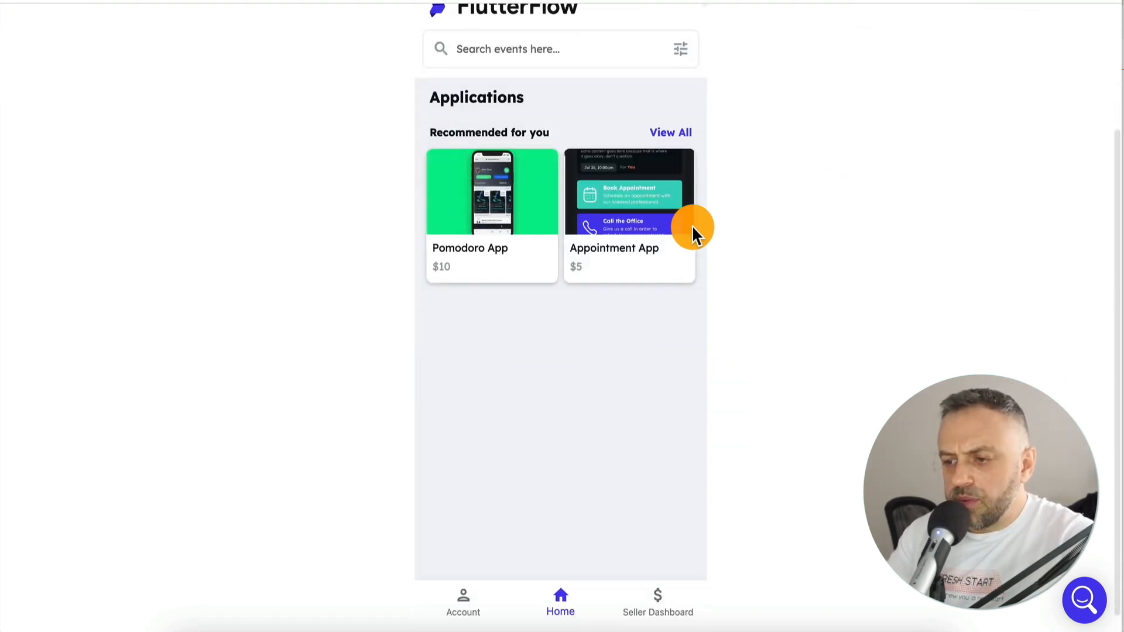
Open the Appointment App's details in the running test app and start purchasing it
click(634, 216)
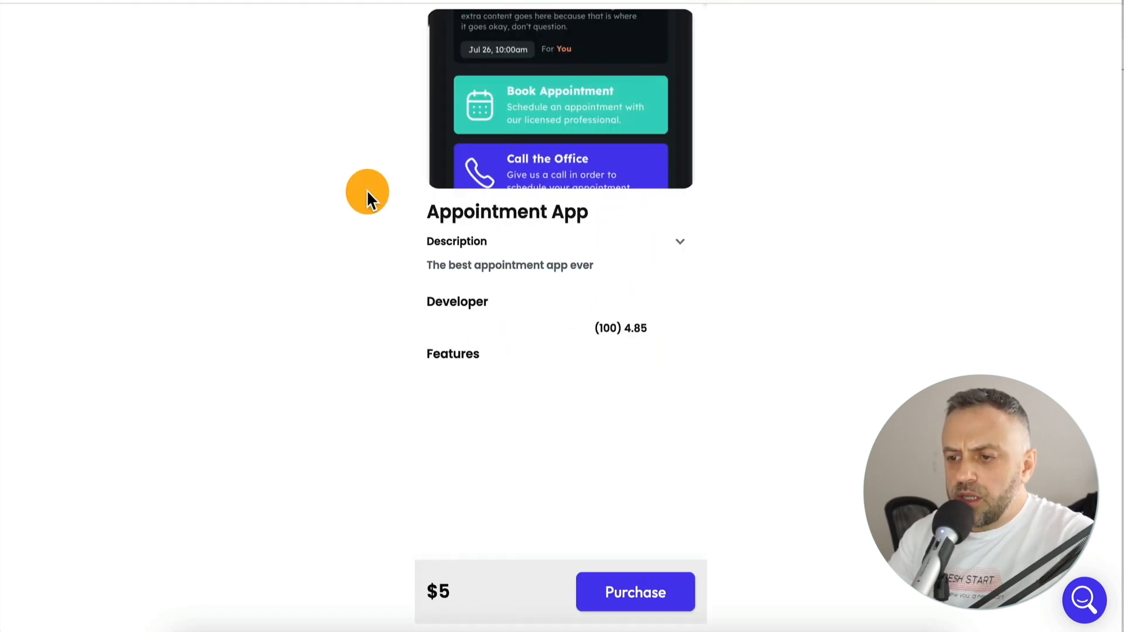
scroll(366, 197, up, 2)
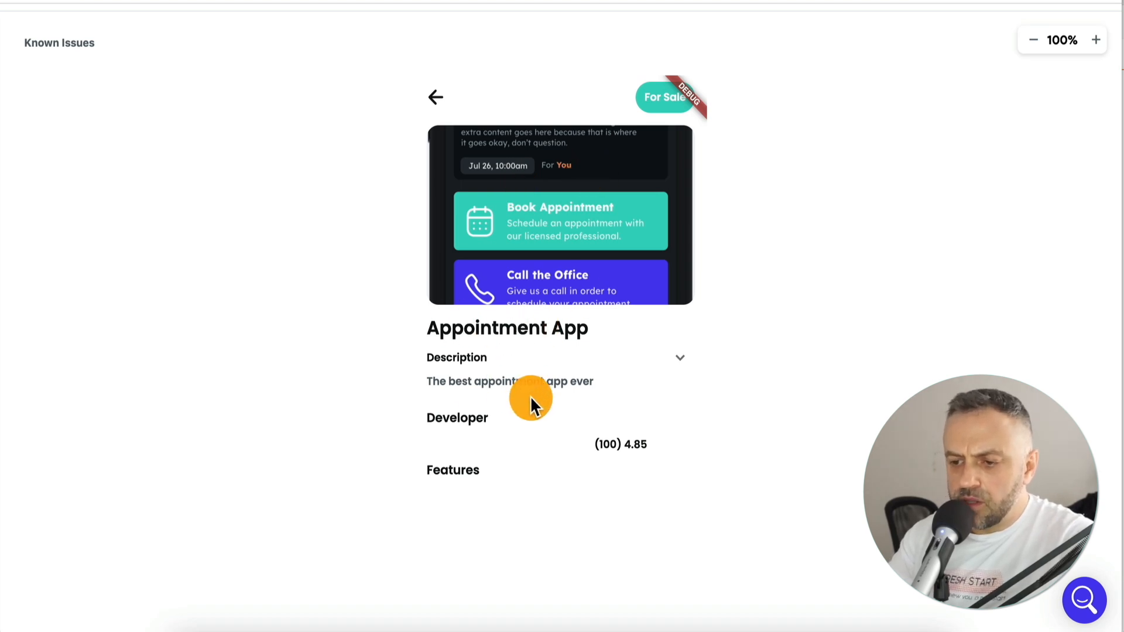
scroll(388, 444, down, 2)
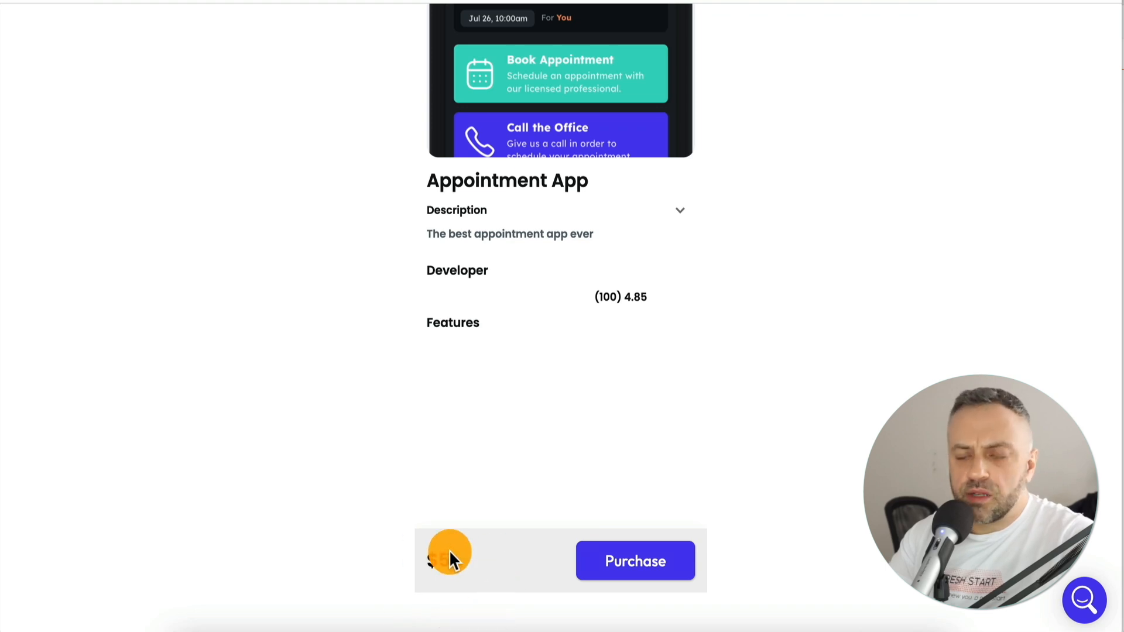
click(622, 564)
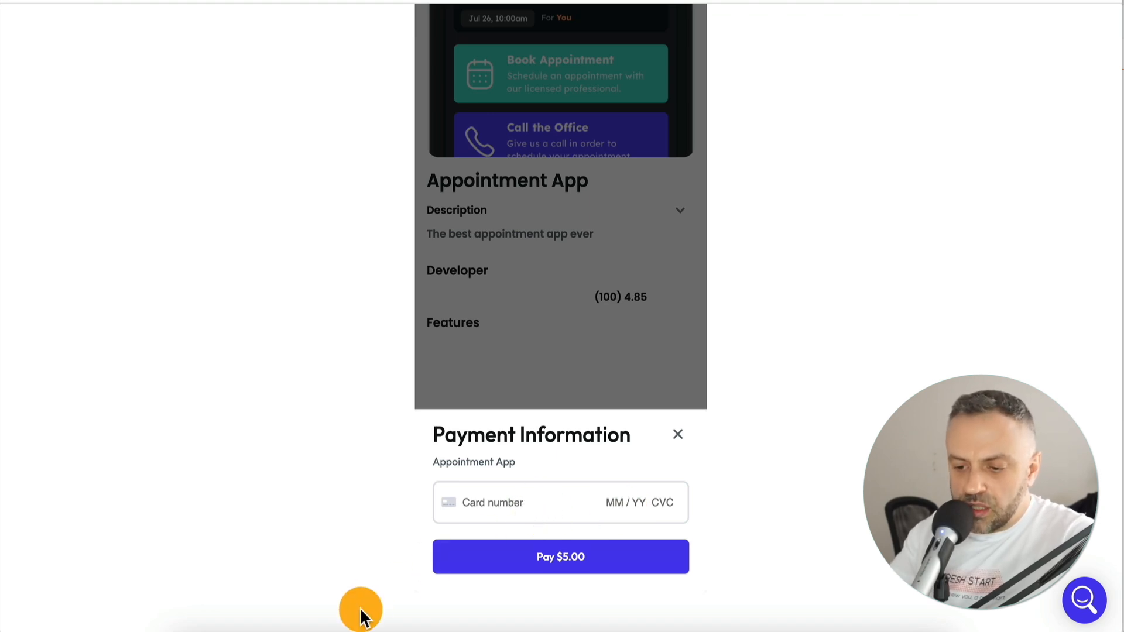
Switch to the Stripe Docs testing page and look up the Visa test card number under Cards by brand
click(345, 622)
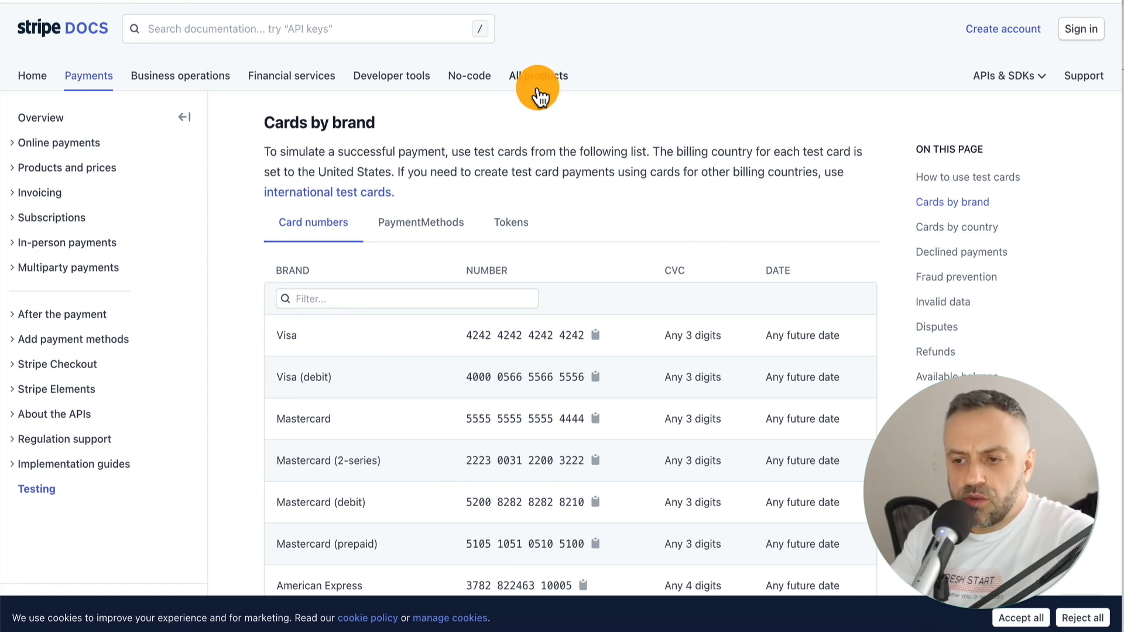
scroll(378, 404, down, 5)
scroll(377, 272, up, 15)
scroll(377, 272, down, 11)
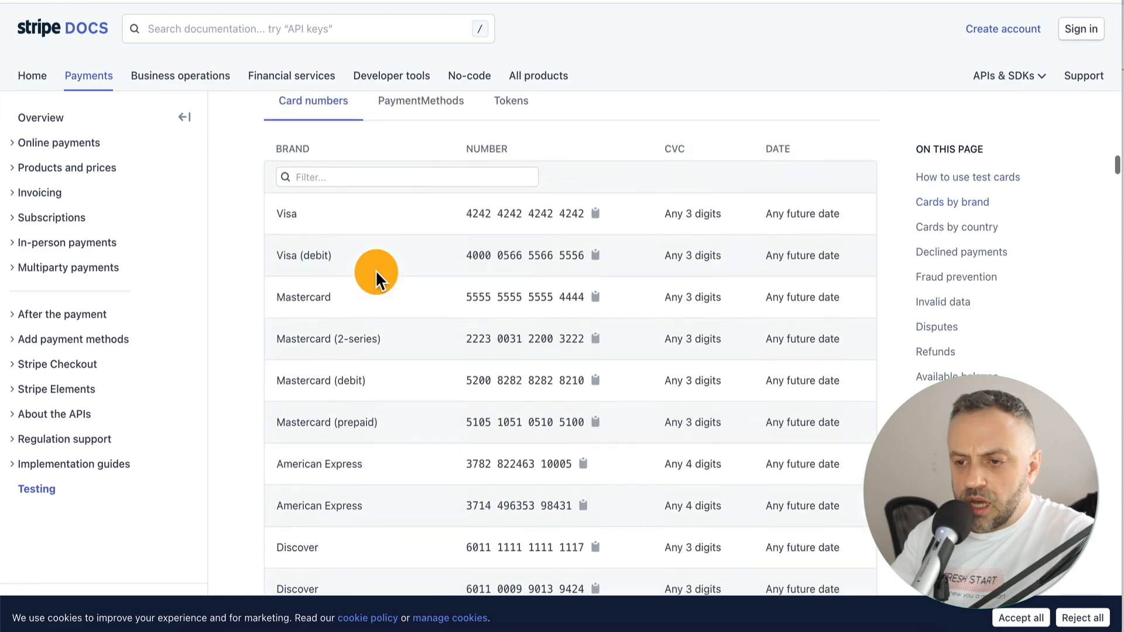
scroll(375, 269, up, 1)
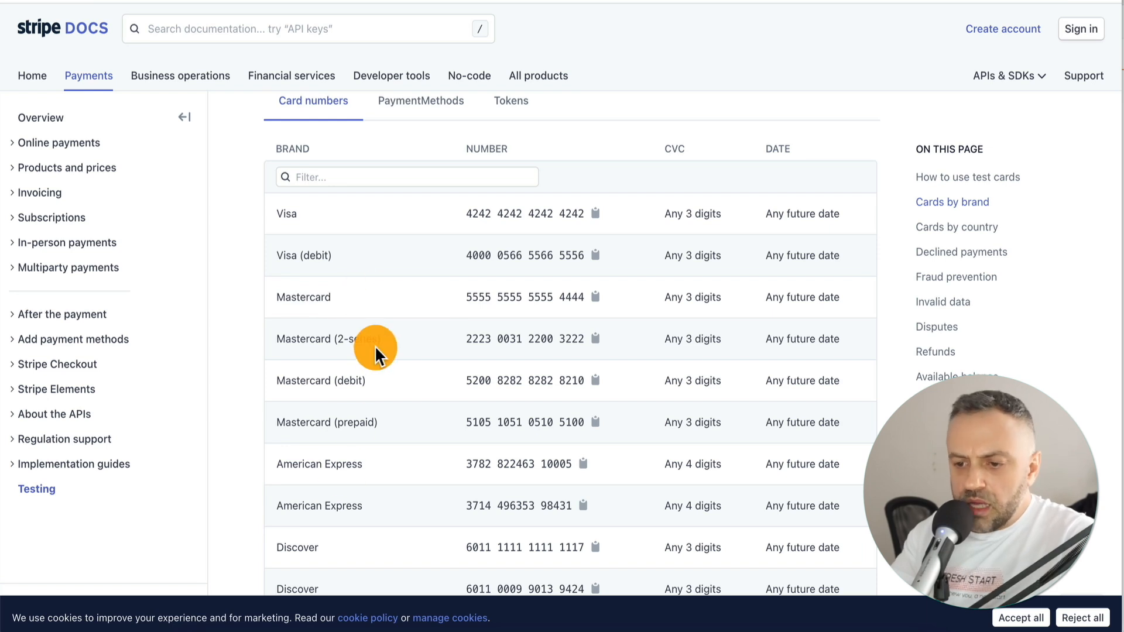
scroll(376, 351, up, 1)
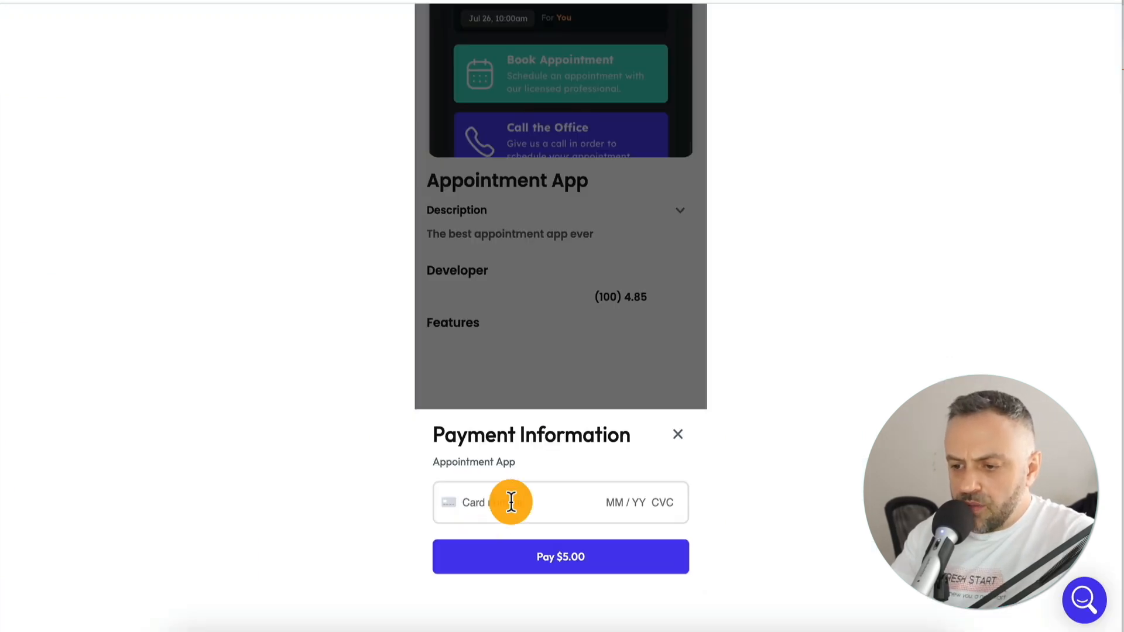
Enter the test card number, expiry date and CVC in the Payment Information form and submit the payment
click(509, 499)
key(ctrl+v)
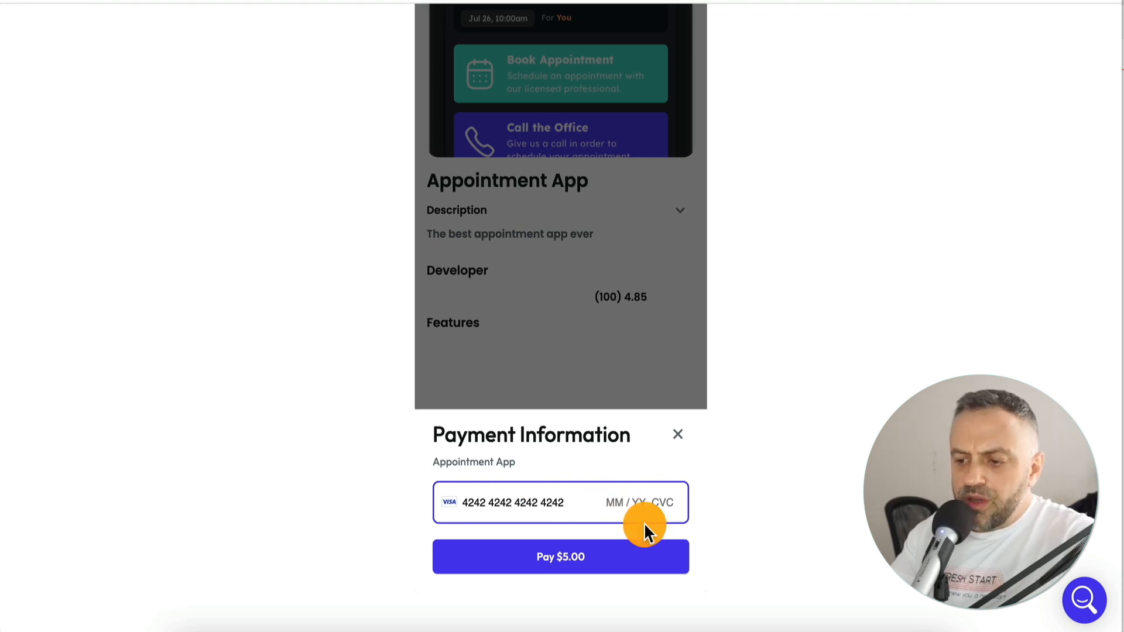
text(12 /)
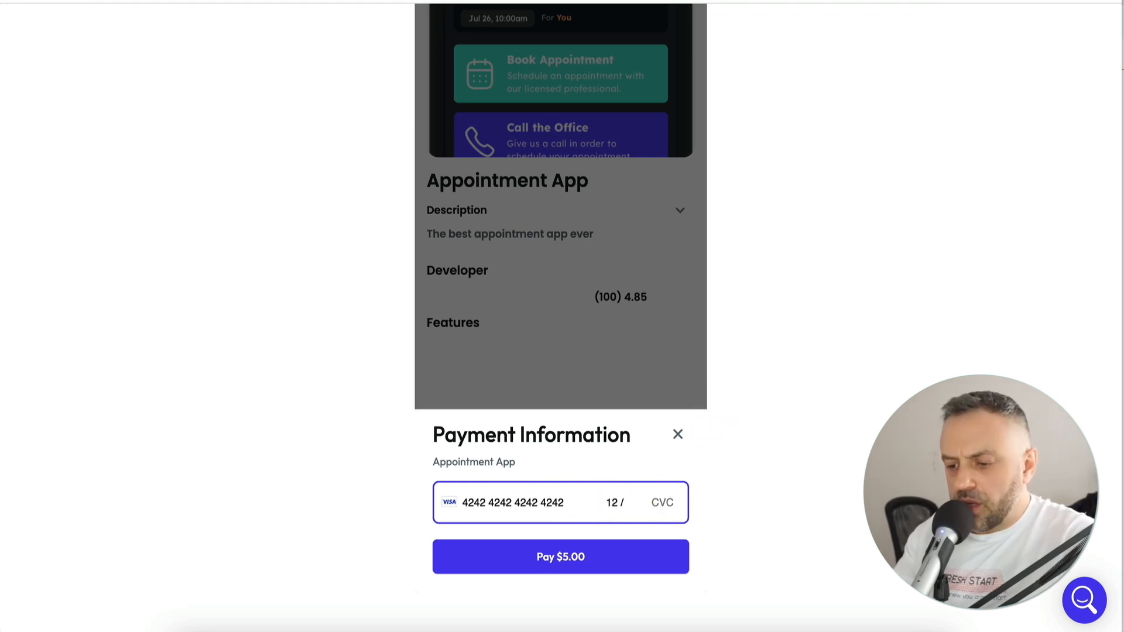
text(111)
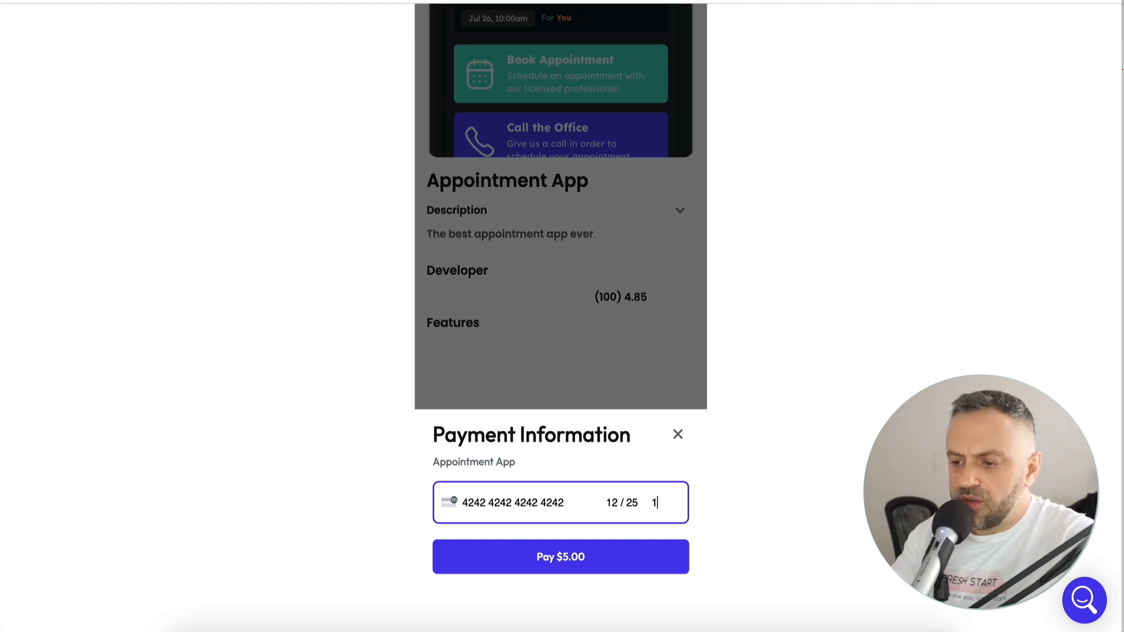
click(577, 566)
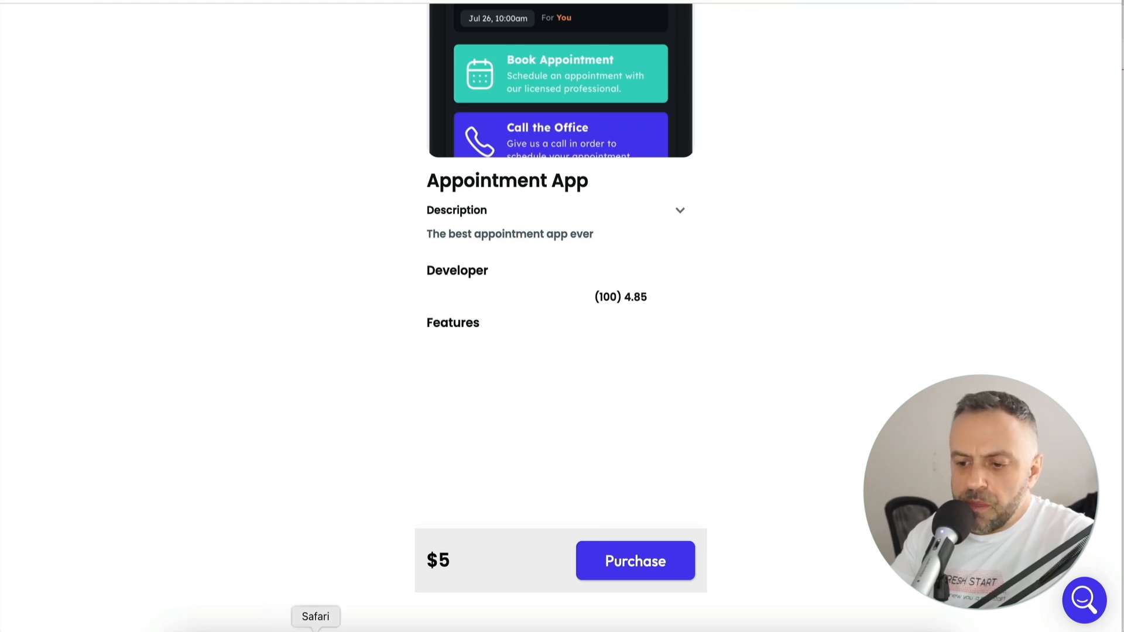
Switch to the Stripe dashboard in Safari and open the payments list to check the test purchase
click(316, 629)
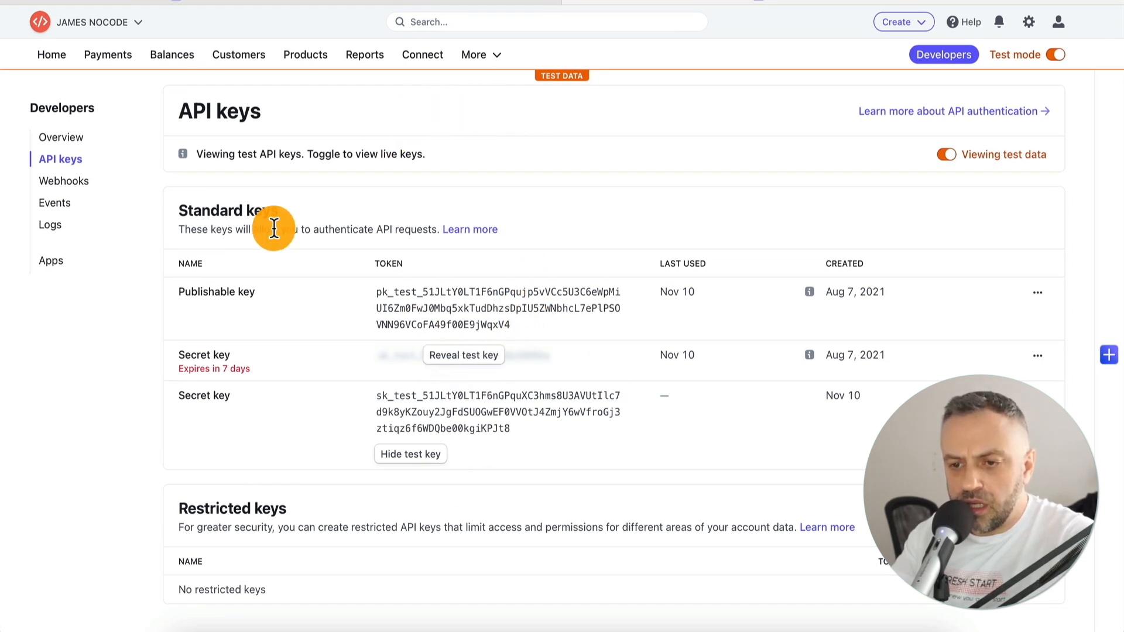
click(114, 54)
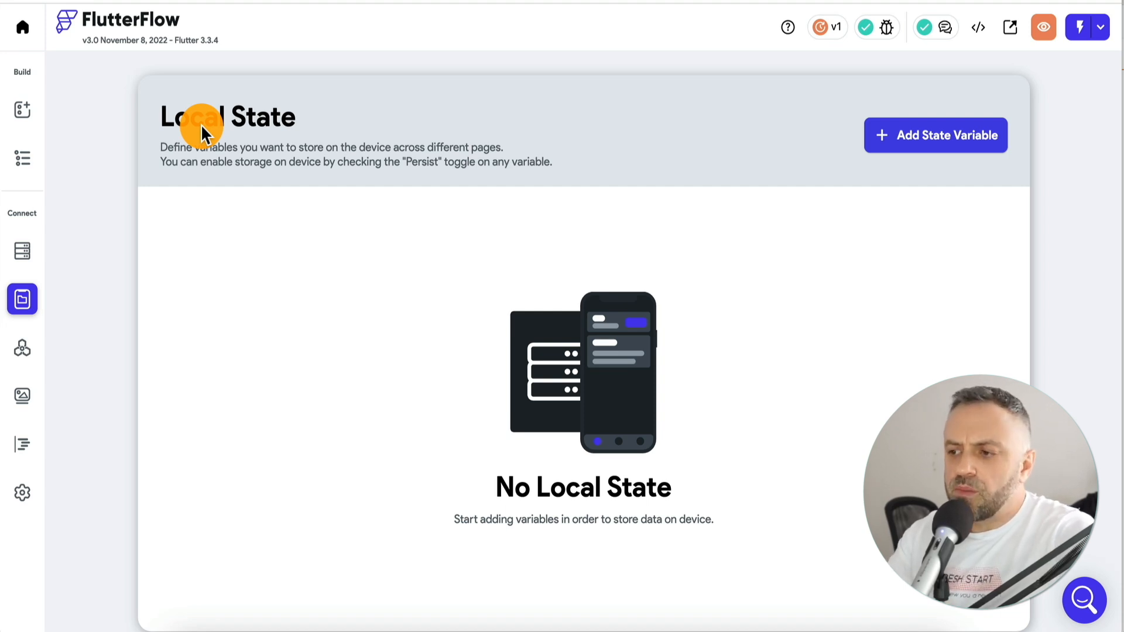
Create a local state variable named cart as a list of Document References to the Apps collection
click(951, 141)
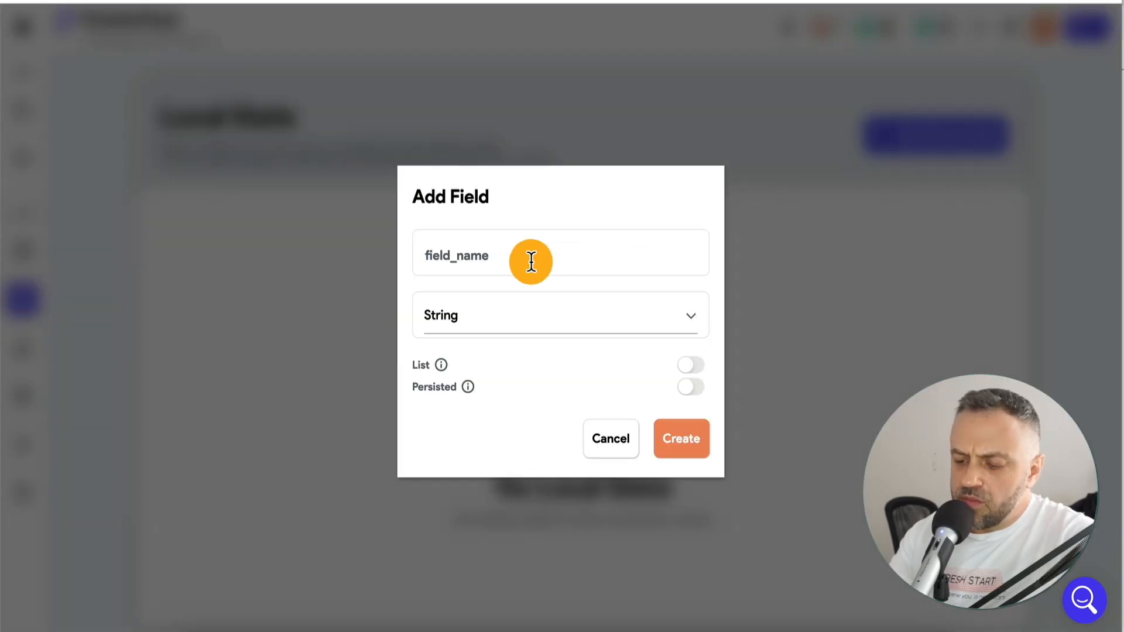
text(cart)
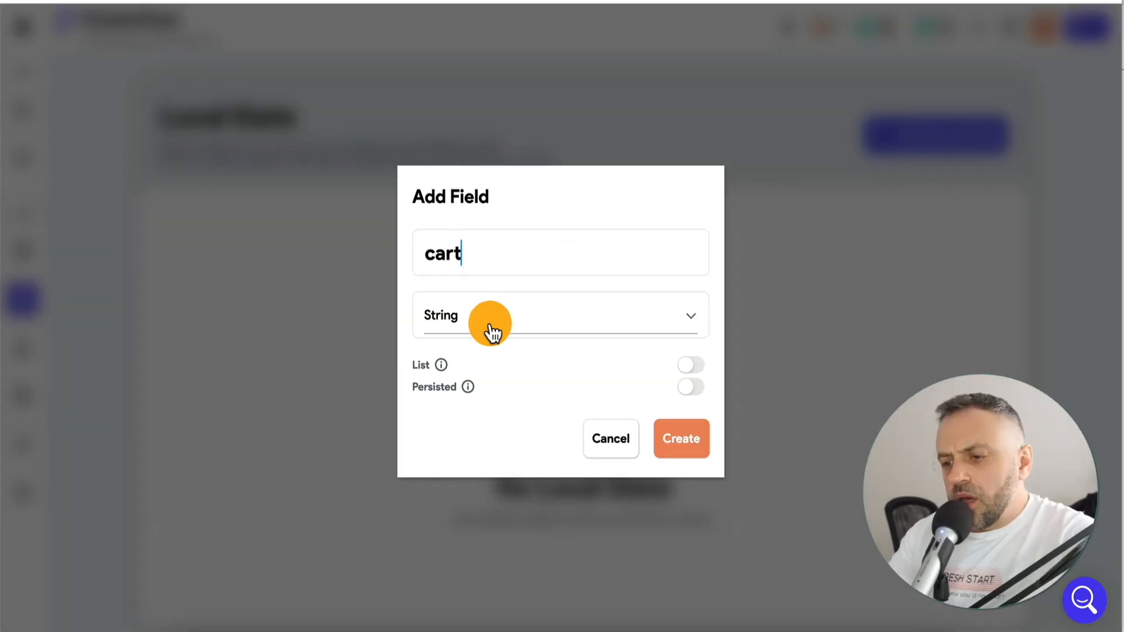
click(497, 322)
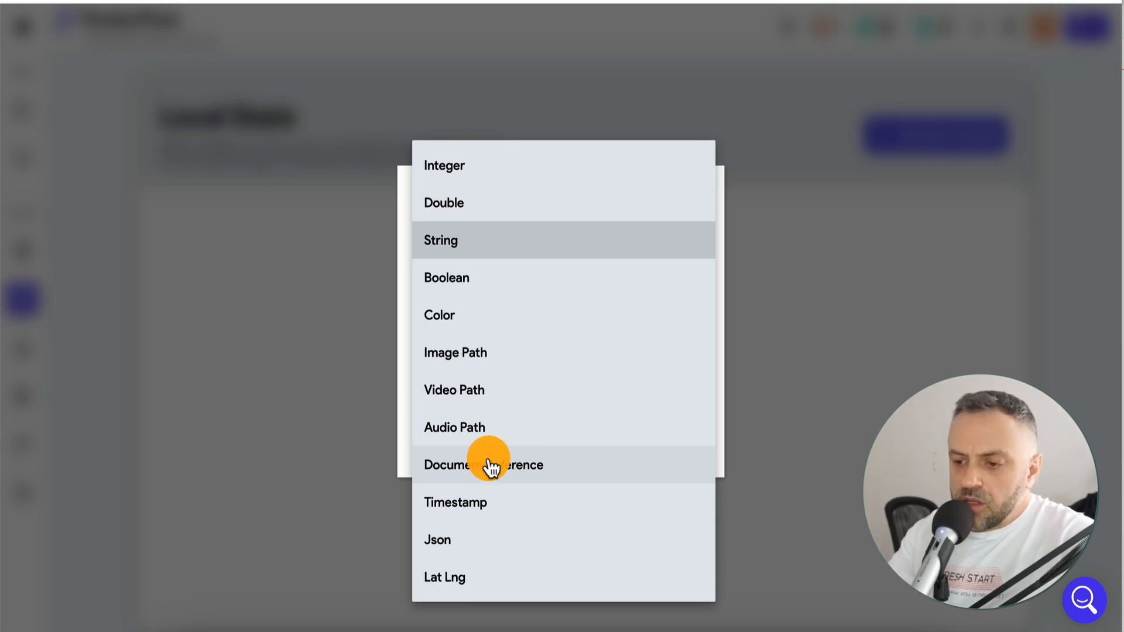
click(489, 466)
click(501, 345)
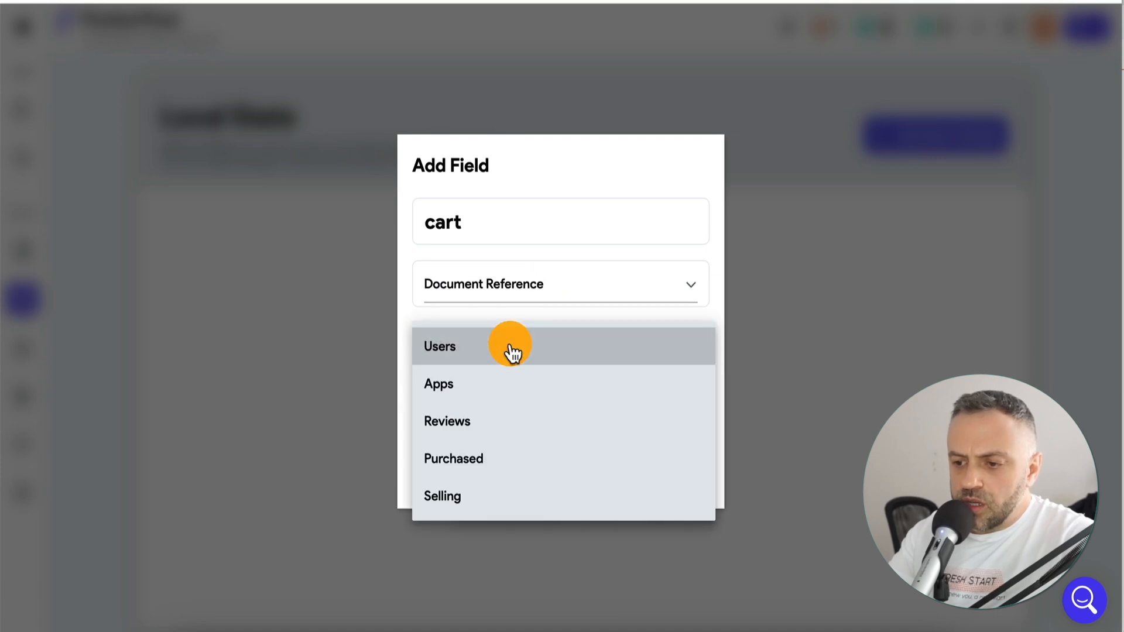
click(483, 387)
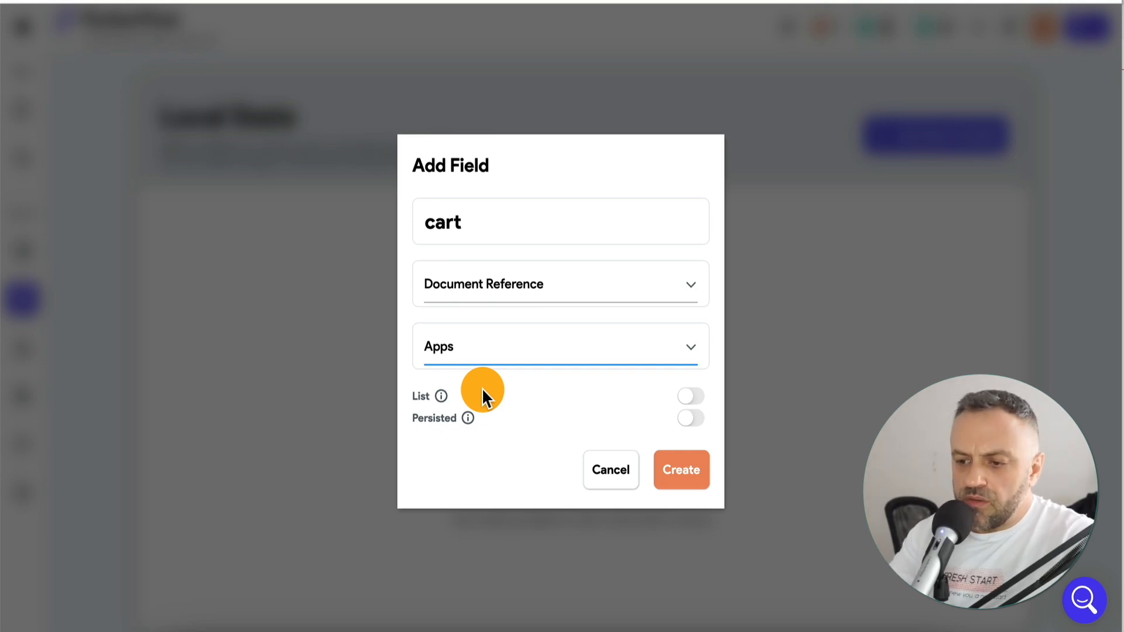
click(691, 397)
click(673, 469)
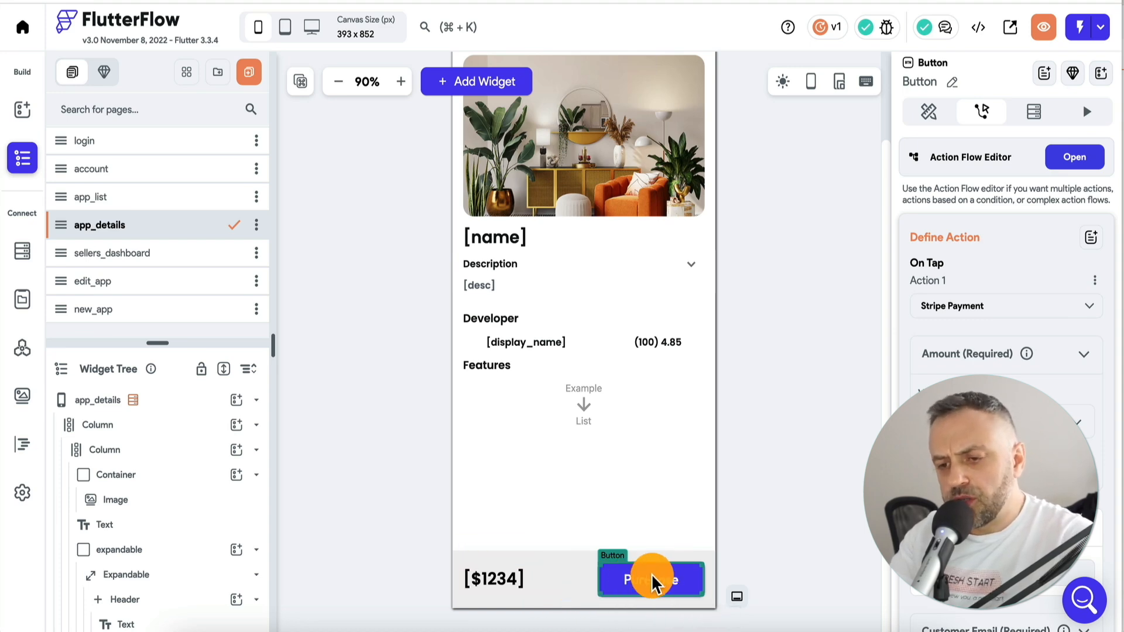
Duplicate the Purchase button within the bottom button area's row on the app_details page
click(609, 572)
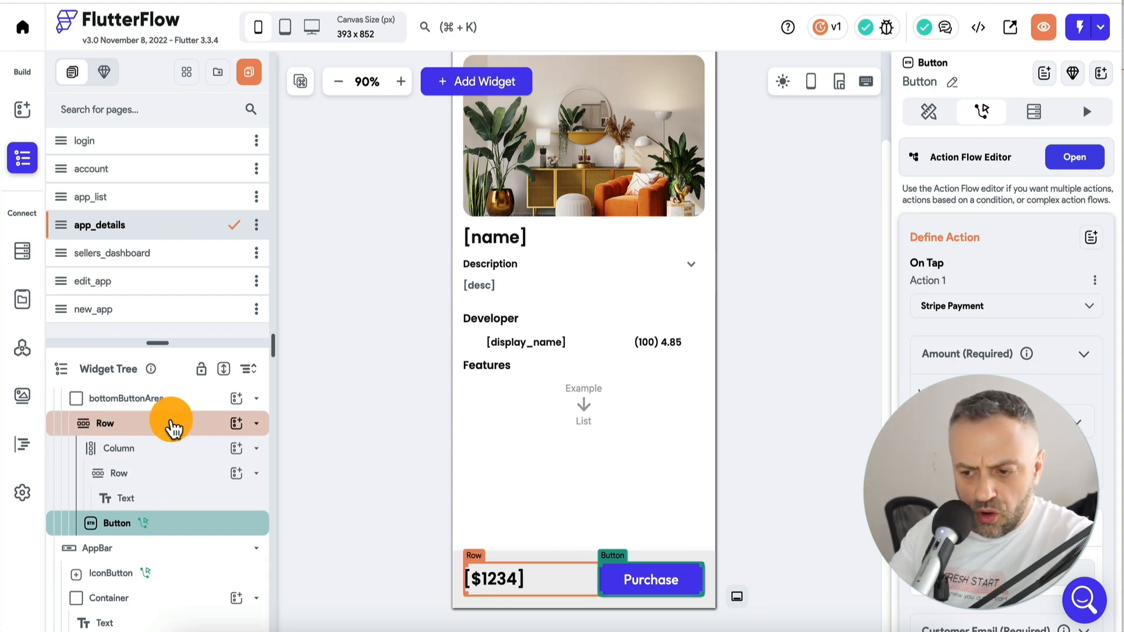
click(169, 430)
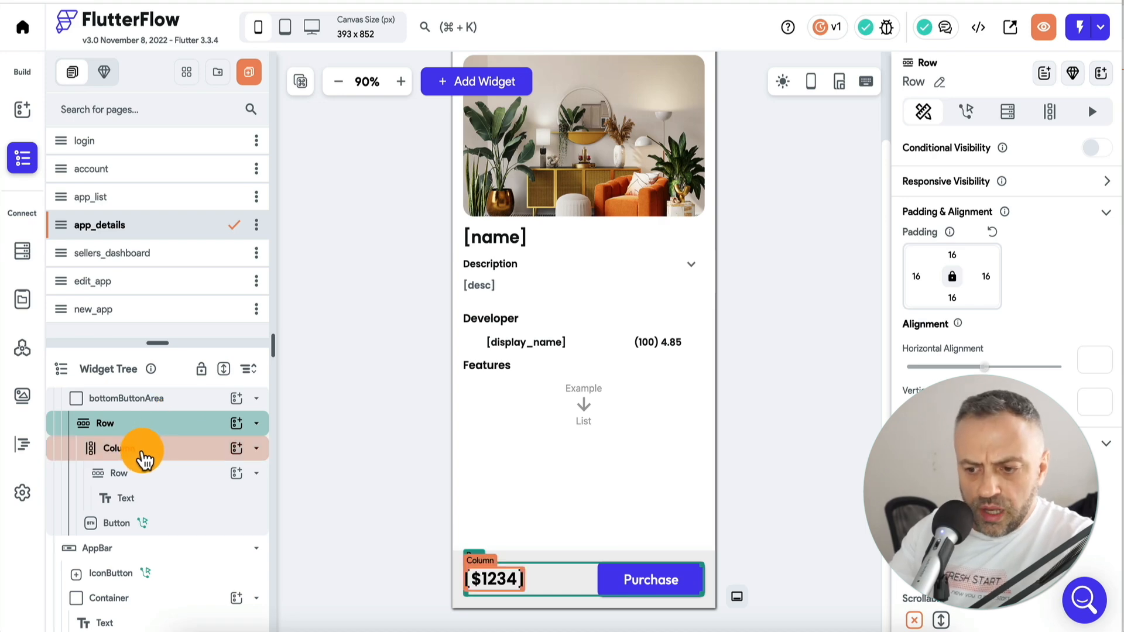
click(143, 452)
click(163, 427)
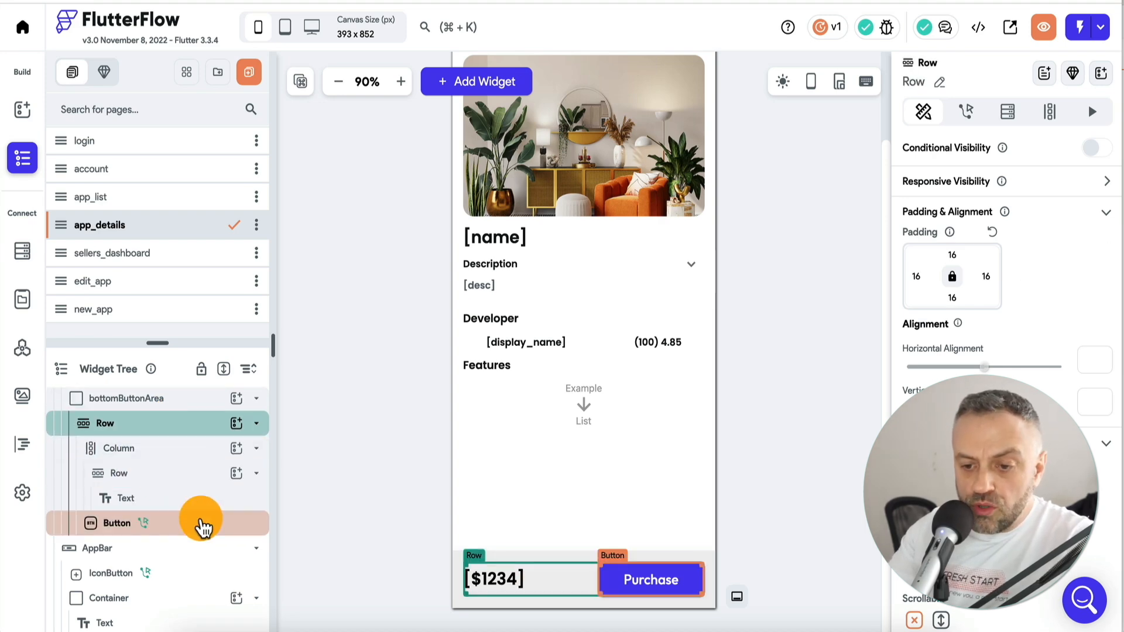
click(202, 527)
right_click(202, 526)
click(269, 332)
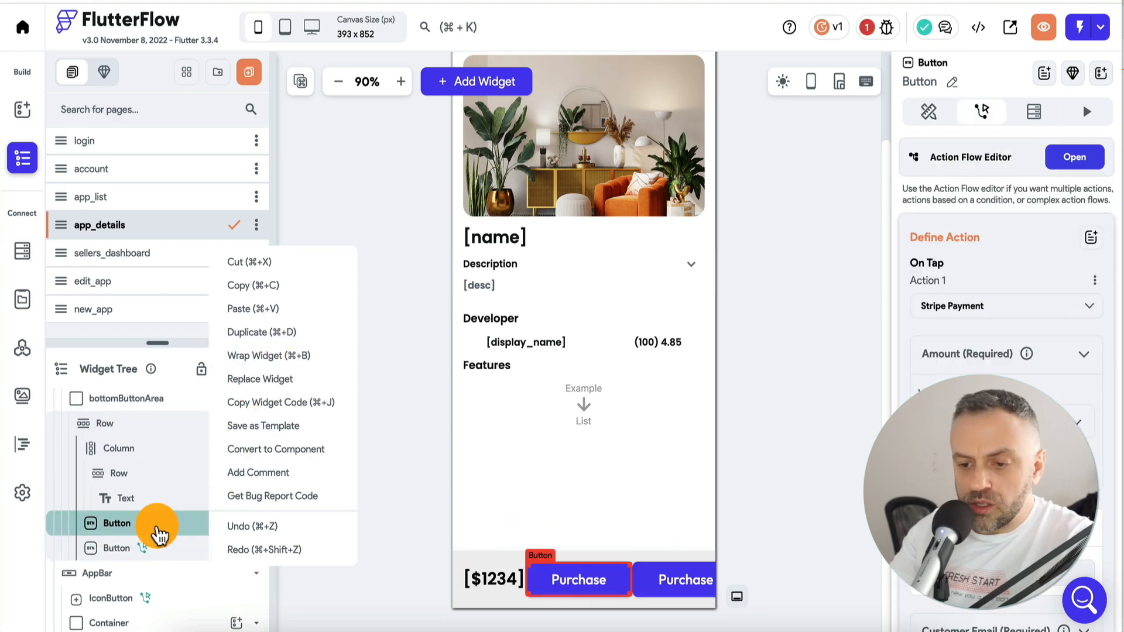
Change the first of the two Purchase buttons' text to ADD TO CART
click(175, 531)
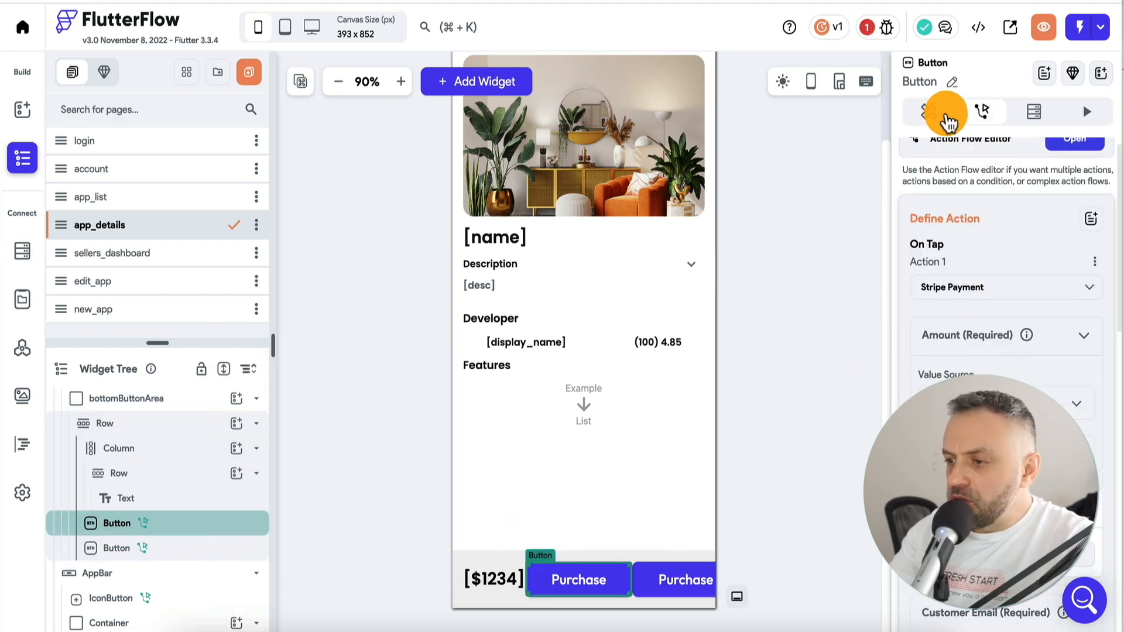
click(929, 111)
scroll(960, 304, down, 3)
click(988, 250)
double_click(932, 240)
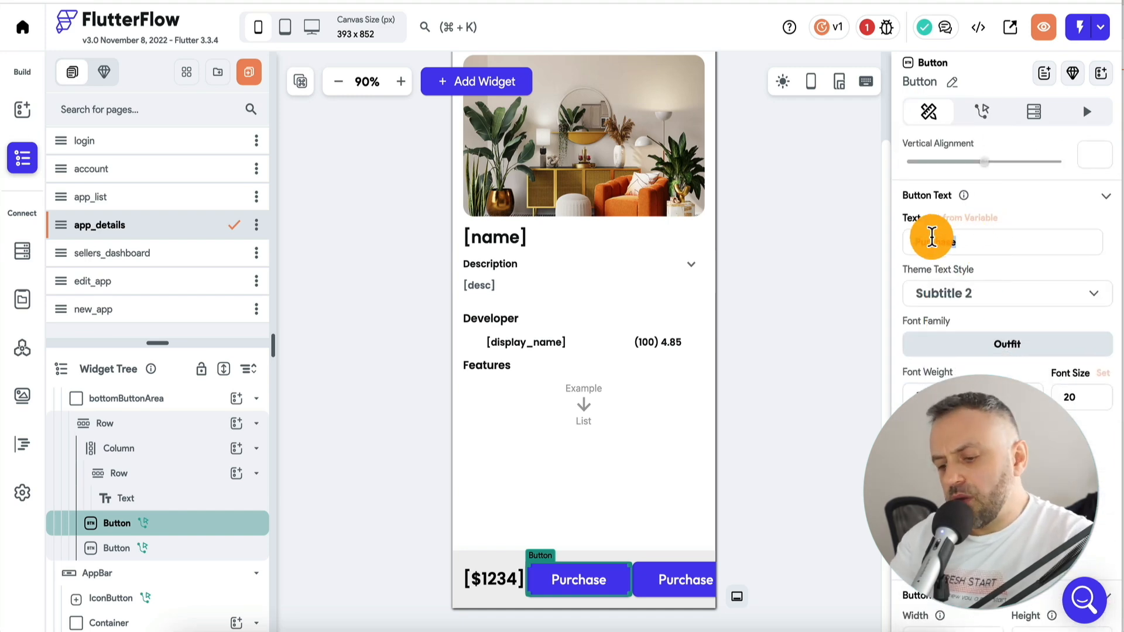
text(ADD TO CART)
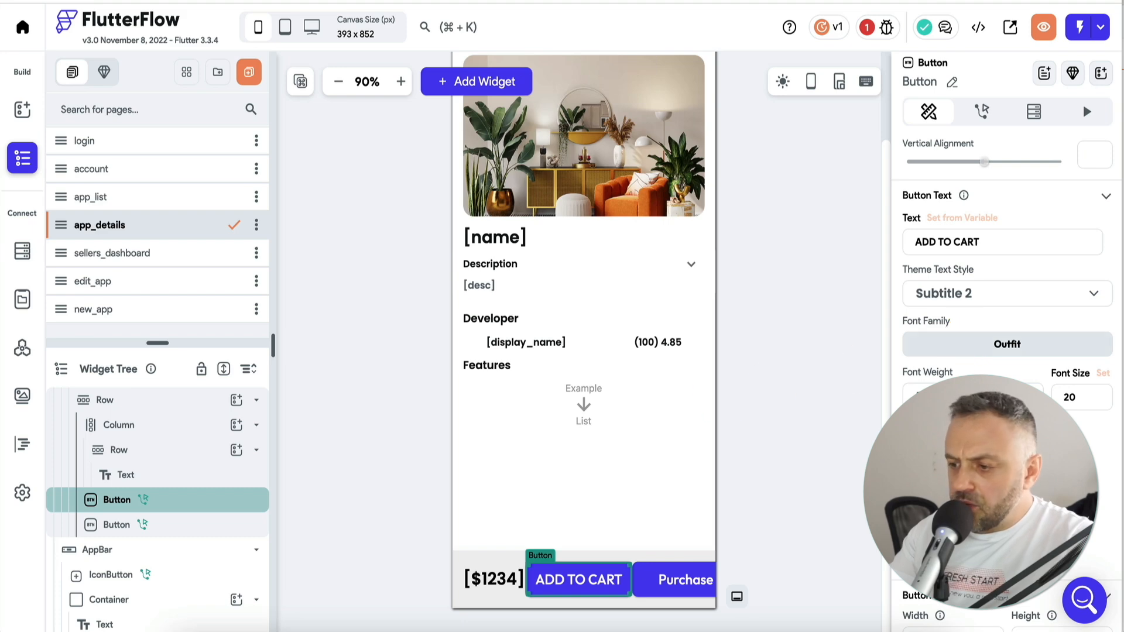
Set the ADD TO CART button's font size to 18 and its width to 130
scroll(931, 240, down, 1)
double_click(1090, 336)
text(18)
scroll(972, 346, down, 1)
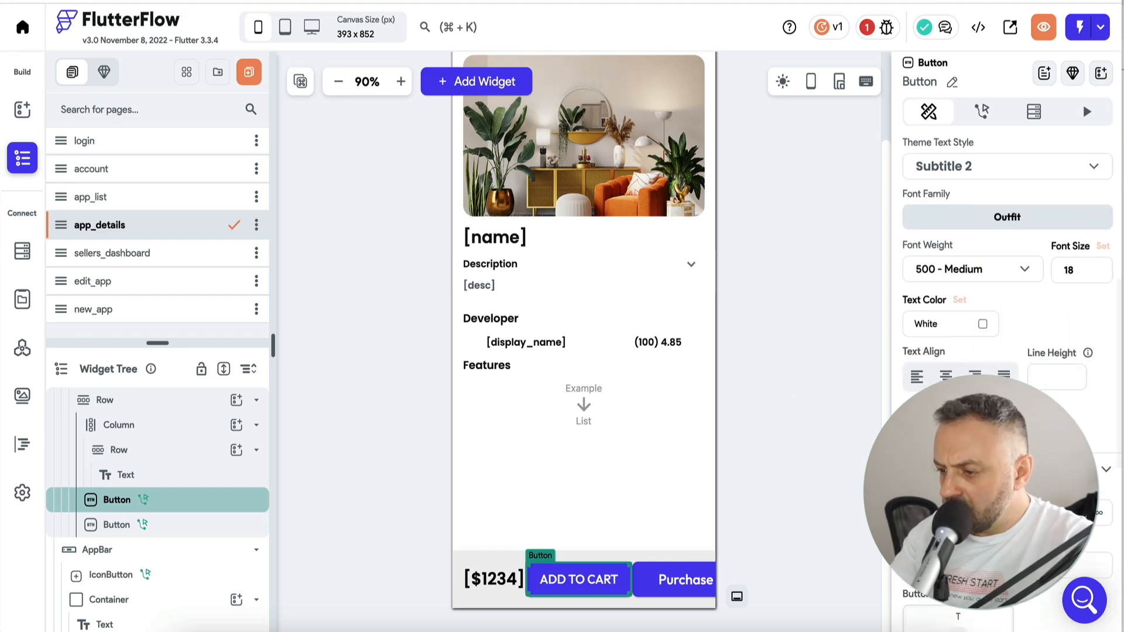
scroll(948, 377, down, 2)
click(945, 384)
text(130)
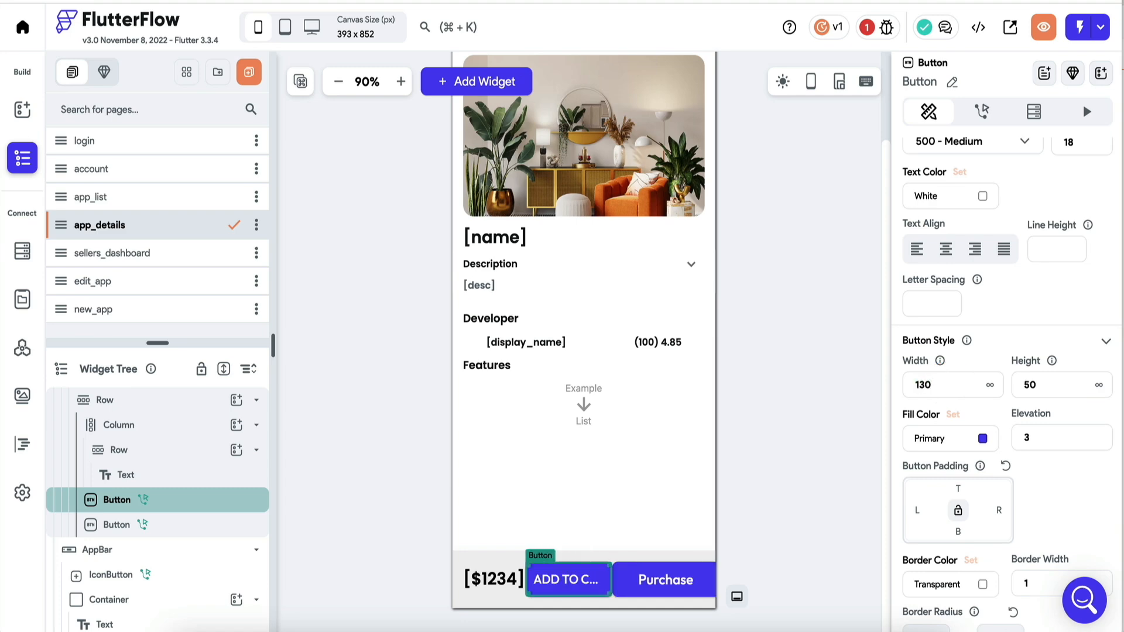
Set the remaining Purchase button's width to 100 and change its text to BUY
click(657, 577)
scroll(954, 421, up, 4)
scroll(955, 418, up, 1)
scroll(961, 240, down, 8)
click(948, 266)
text(100)
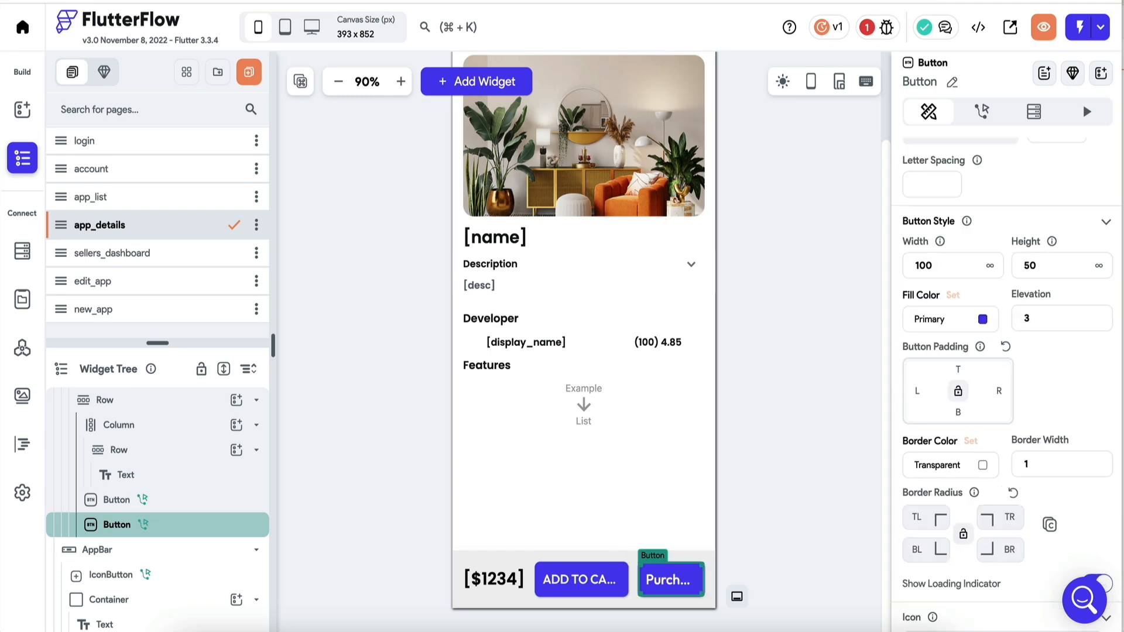
scroll(963, 292, up, 5)
scroll(963, 258, down, 2)
scroll(962, 258, up, 5)
double_click(936, 303)
text(BUY)
scroll(954, 474, down, 7)
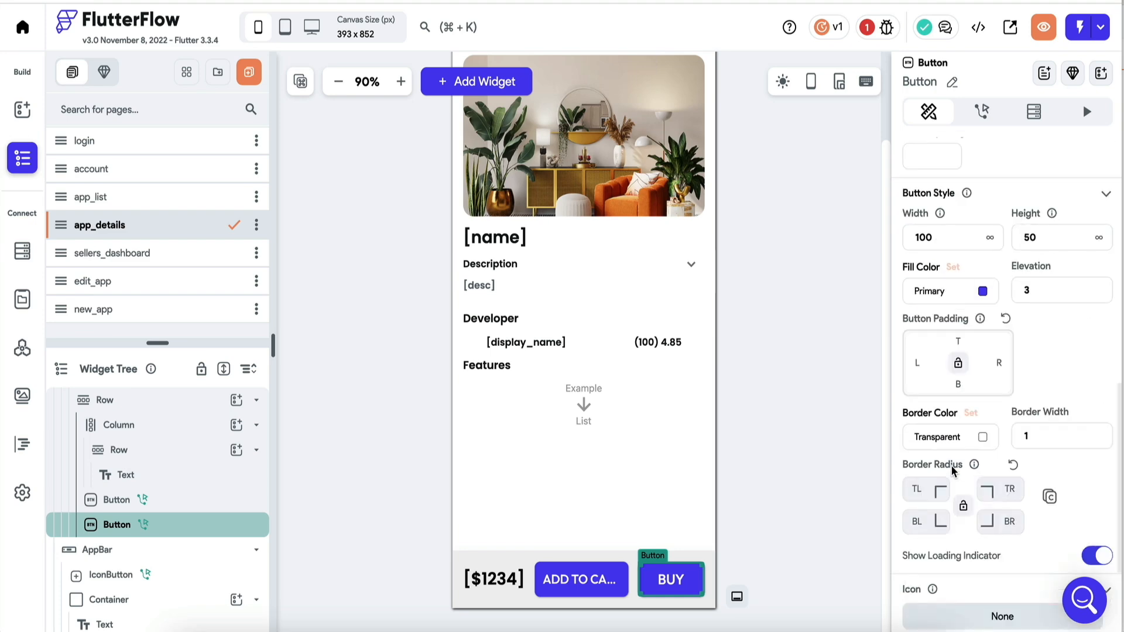
Set the BUY button's font size to 16
scroll(952, 470, down, 3)
scroll(952, 471, up, 8)
scroll(952, 470, down, 1)
double_click(1082, 244)
text(16)
click(763, 497)
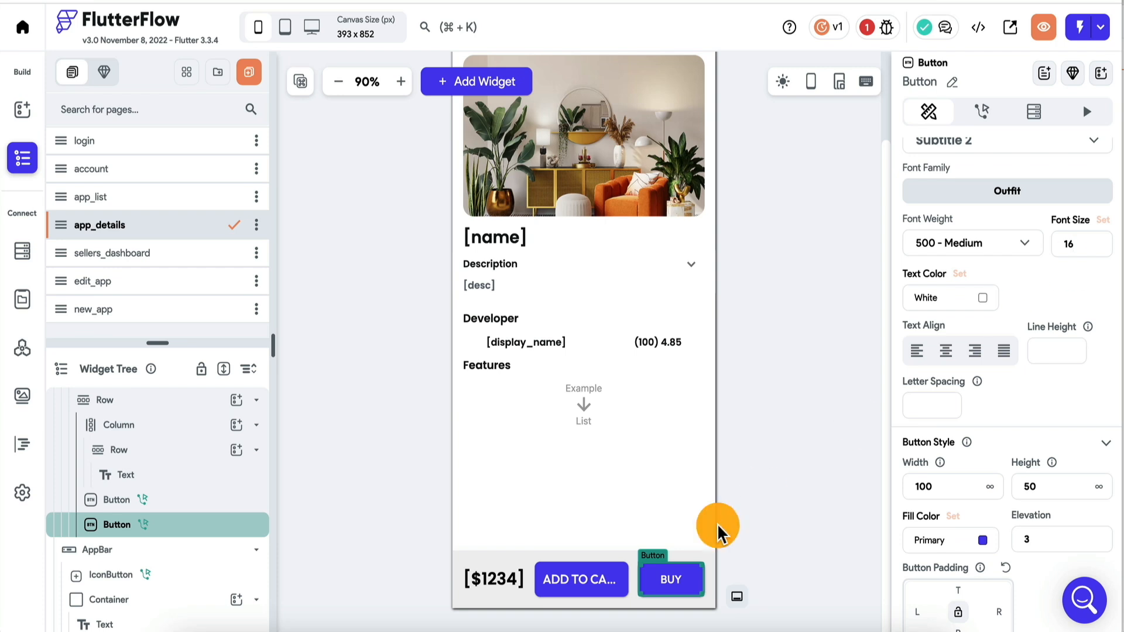
Set the BUY button's width to 80
scroll(948, 359, up, 3)
scroll(948, 374, down, 5)
double_click(949, 393)
text(80)
Set the ADD TO CART button's font size to 16 and the BUY button's width to 100
click(584, 581)
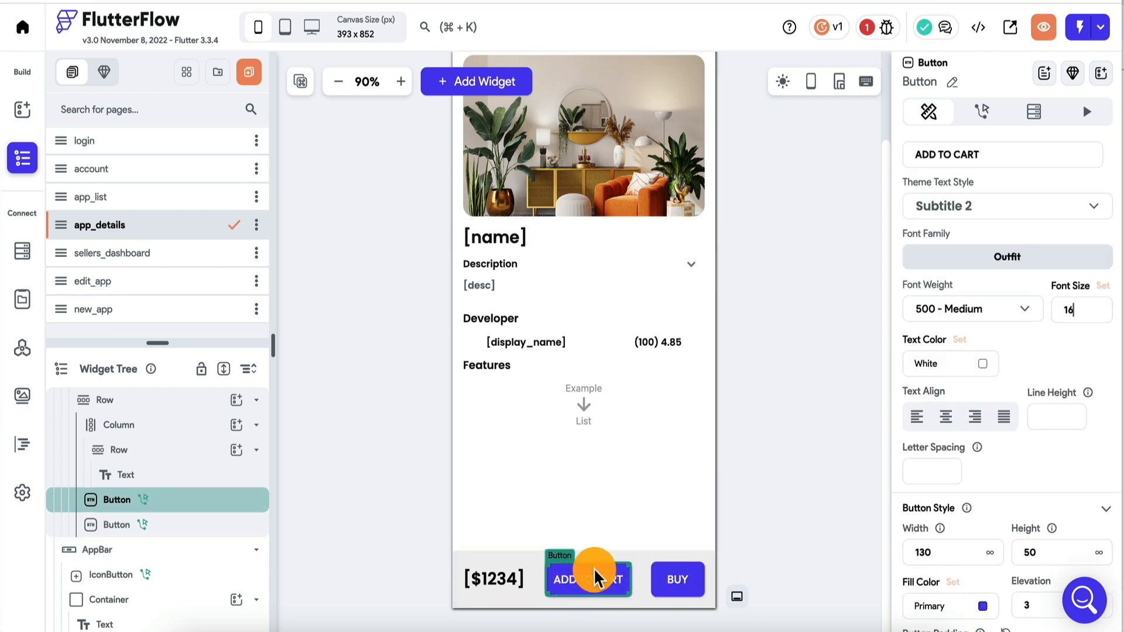
click(673, 578)
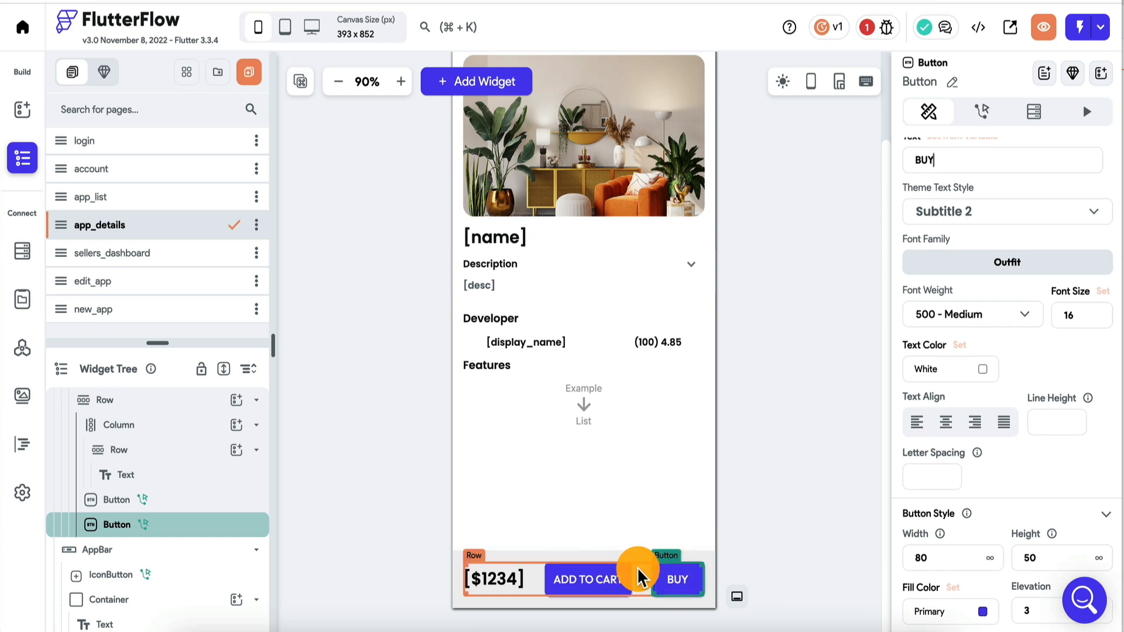
scroll(953, 433, down, 3)
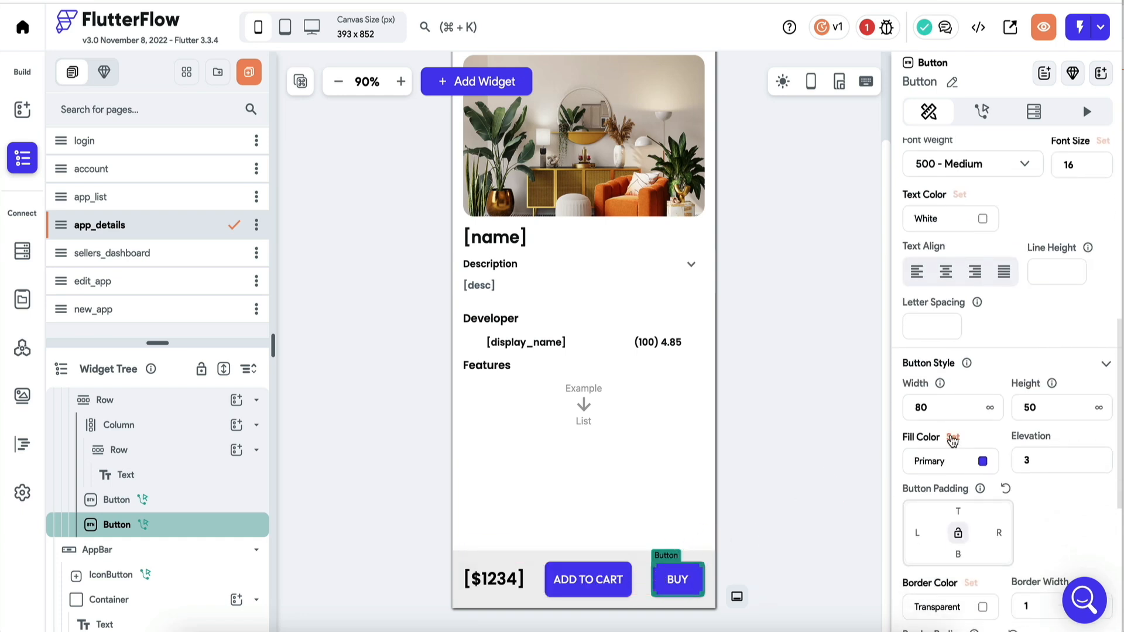
double_click(931, 406)
text(100)
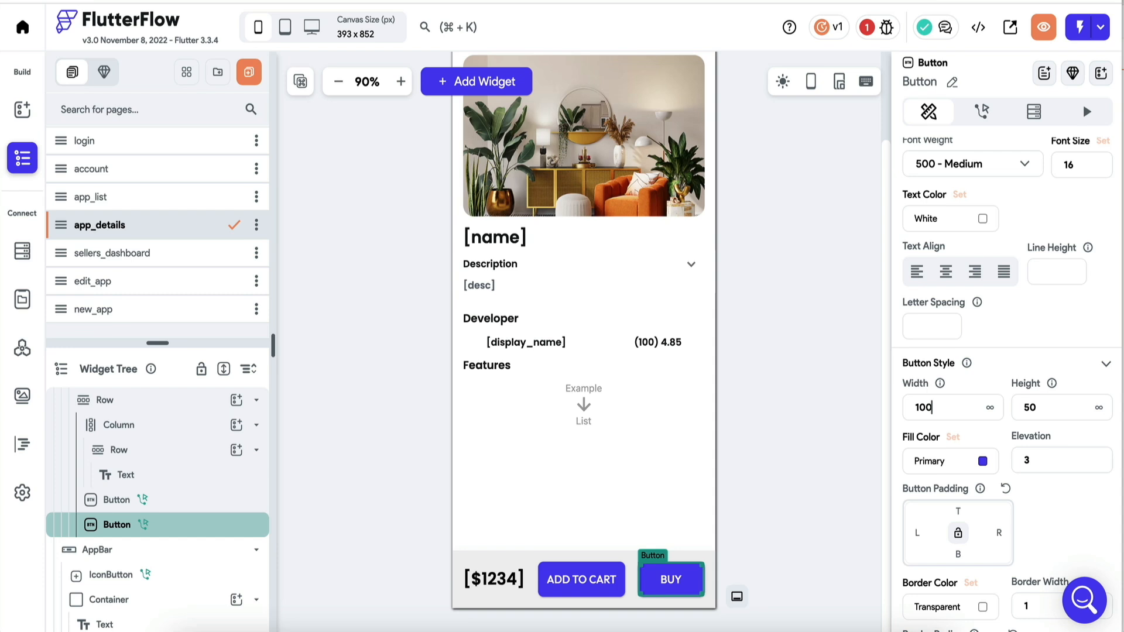
Delete the Stripe Payment action from the ADD TO CART button
click(581, 592)
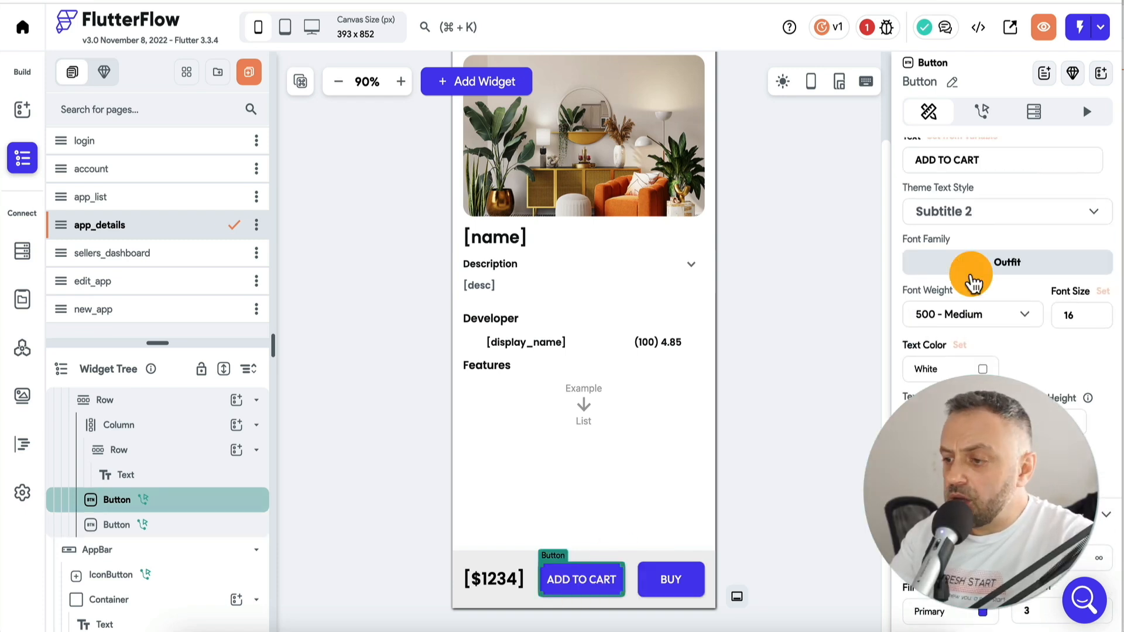
scroll(998, 199, up, 5)
click(986, 126)
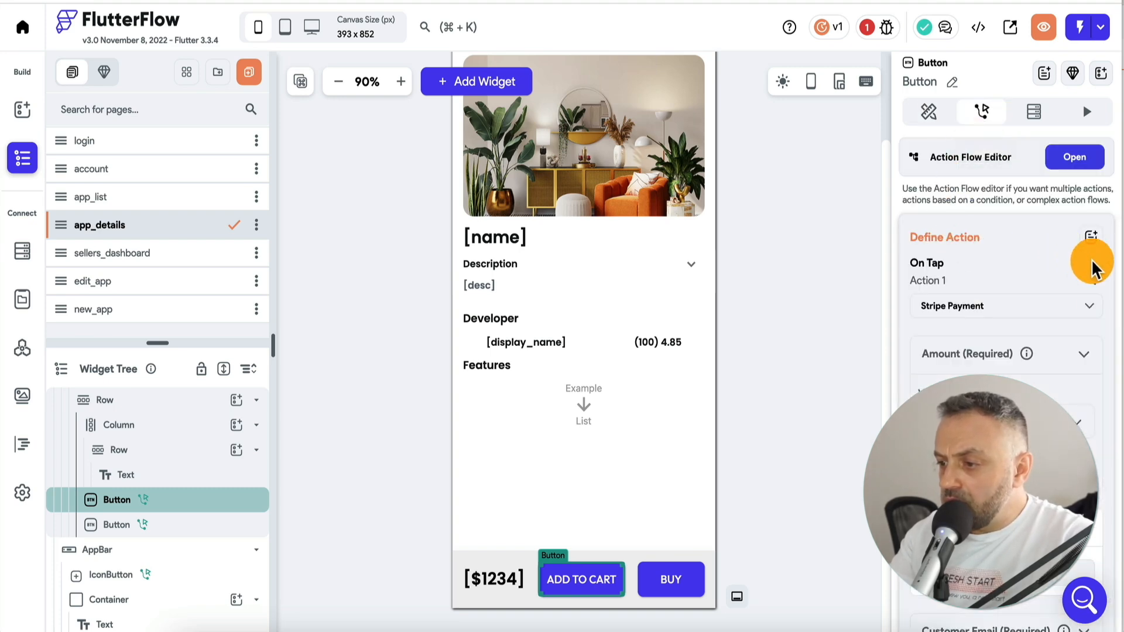
click(1094, 281)
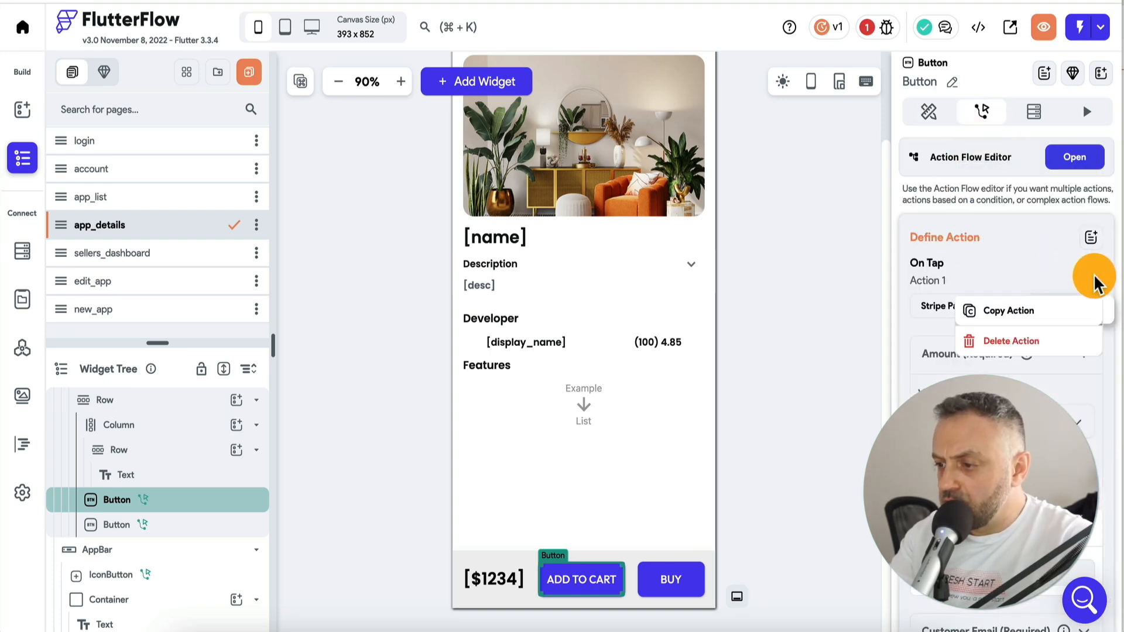
click(1024, 347)
click(667, 355)
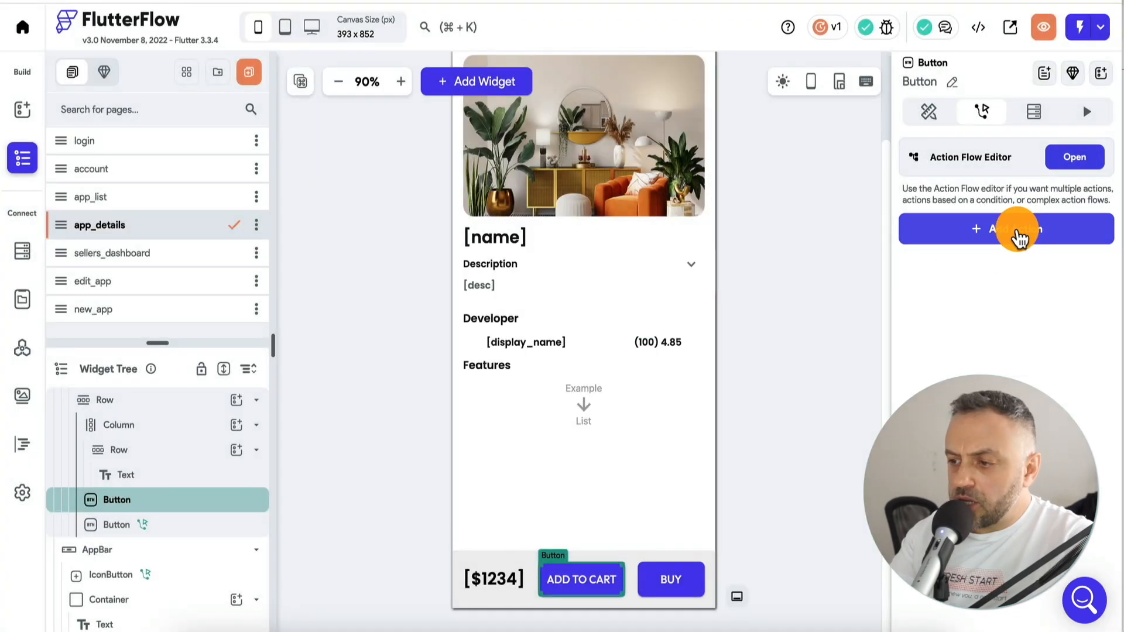
Add an On Tap Update Local State action to the ADD TO CART button and choose the cart list as the field to update
click(1025, 233)
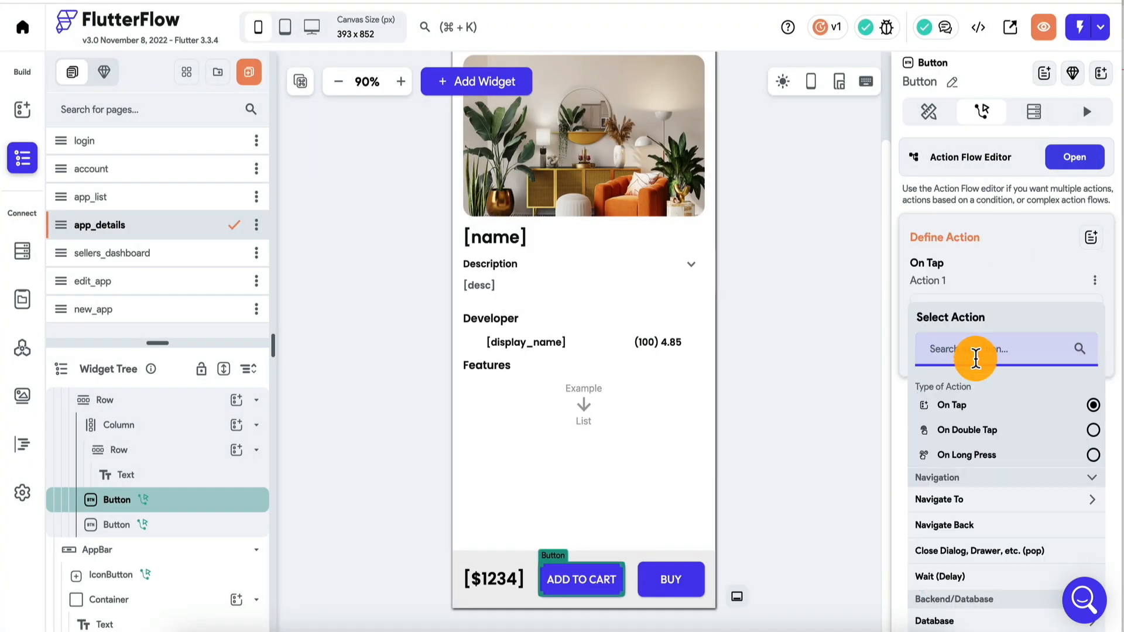
text(loc)
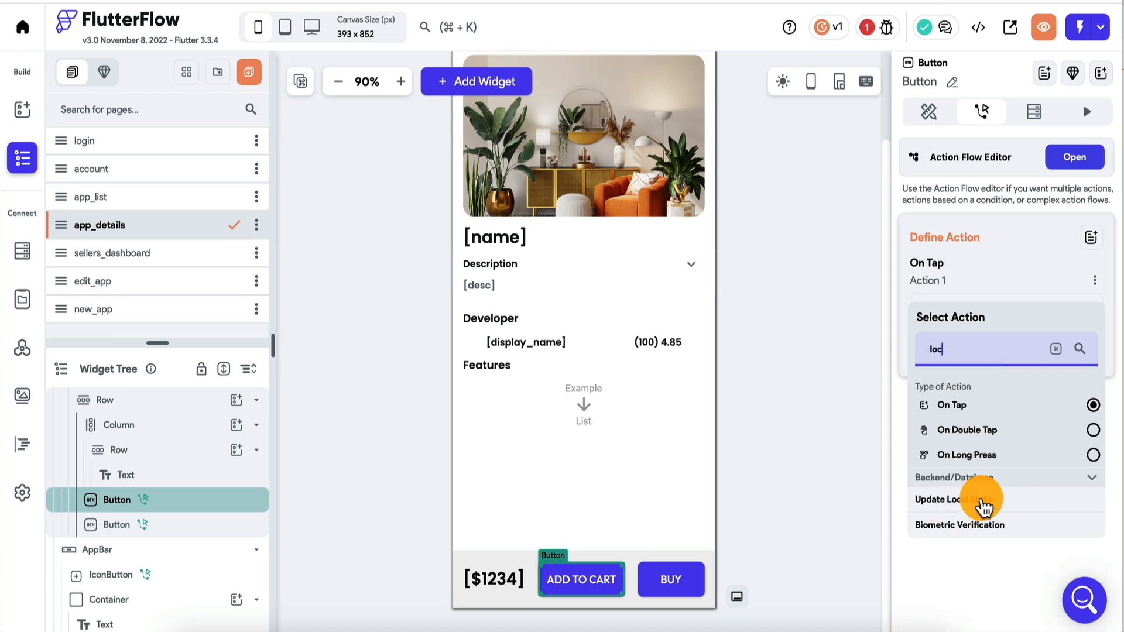
click(983, 502)
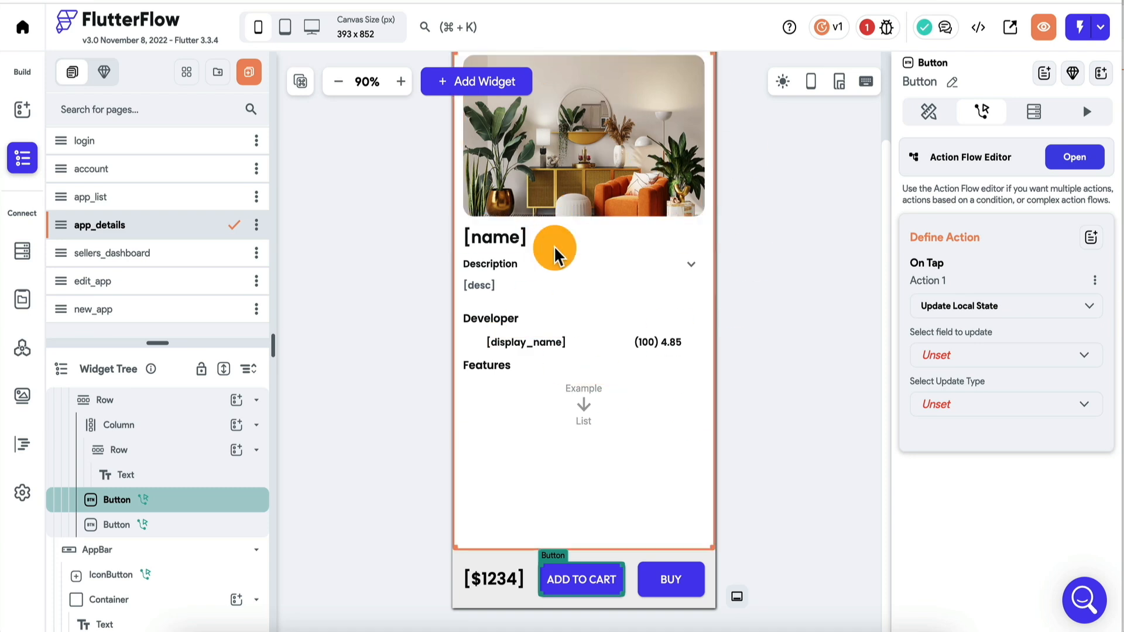
click(1008, 357)
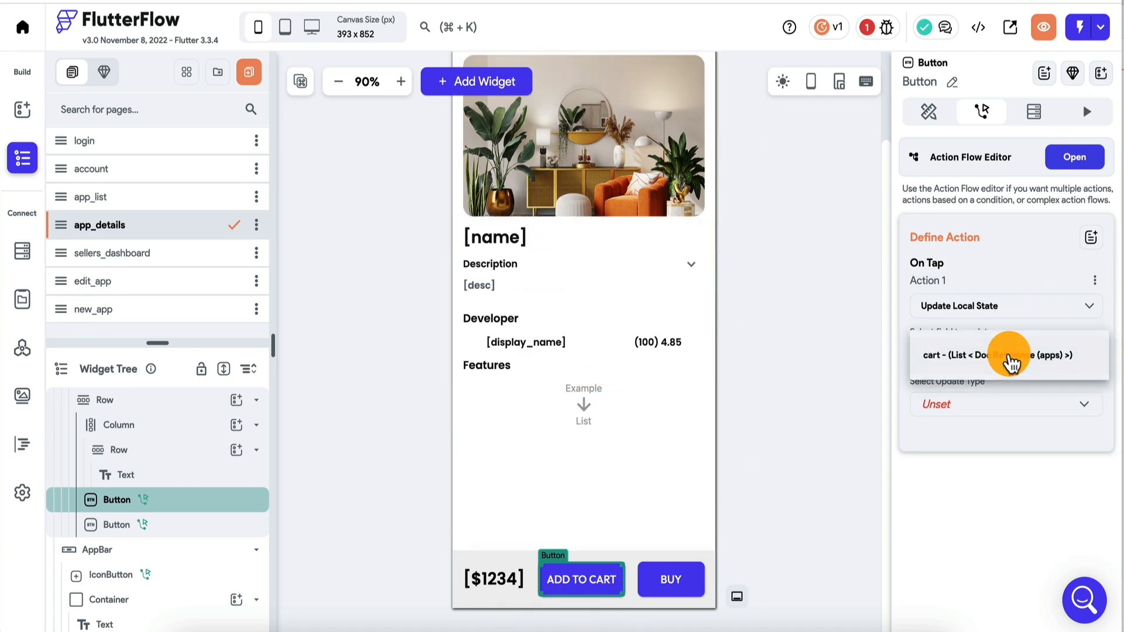
click(1009, 357)
Set the cart update type to Add to List, taking the value to add from the apprefid variable
click(976, 410)
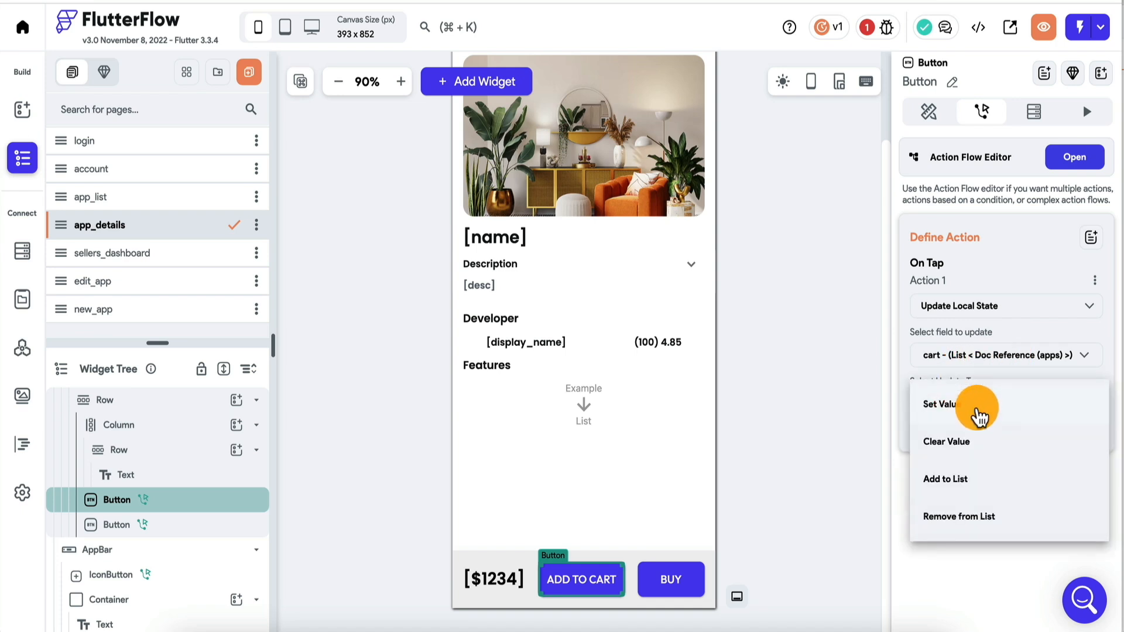
click(943, 477)
click(980, 530)
click(967, 518)
click(967, 559)
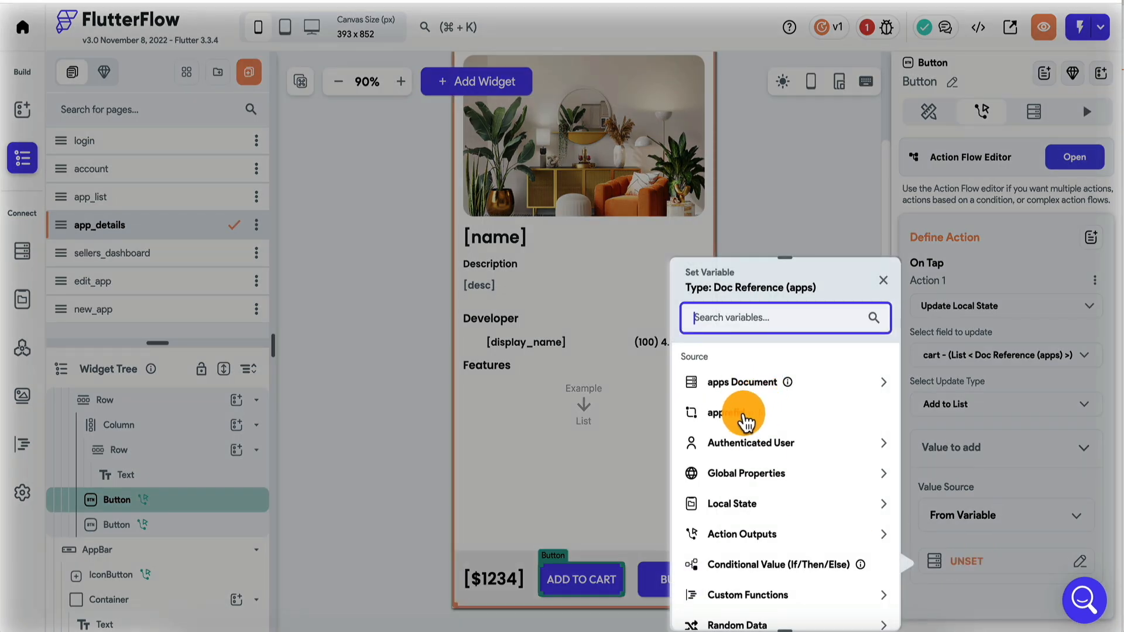
click(745, 420)
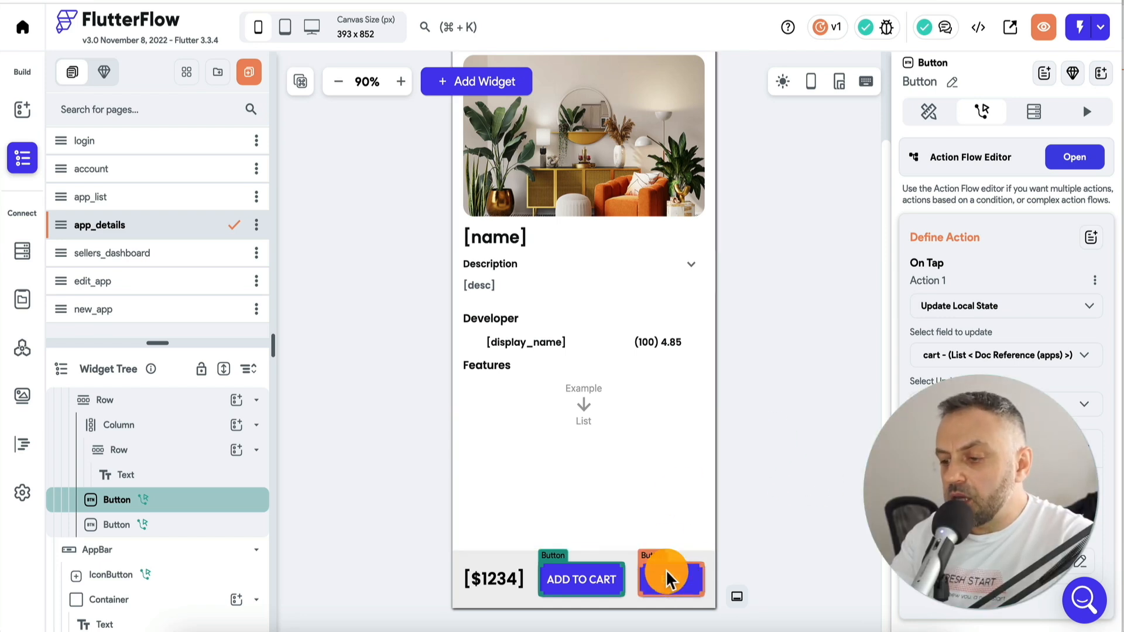
Add a Show Snack Bar action after Update Local State in the ADD TO CART button's action flow
click(681, 585)
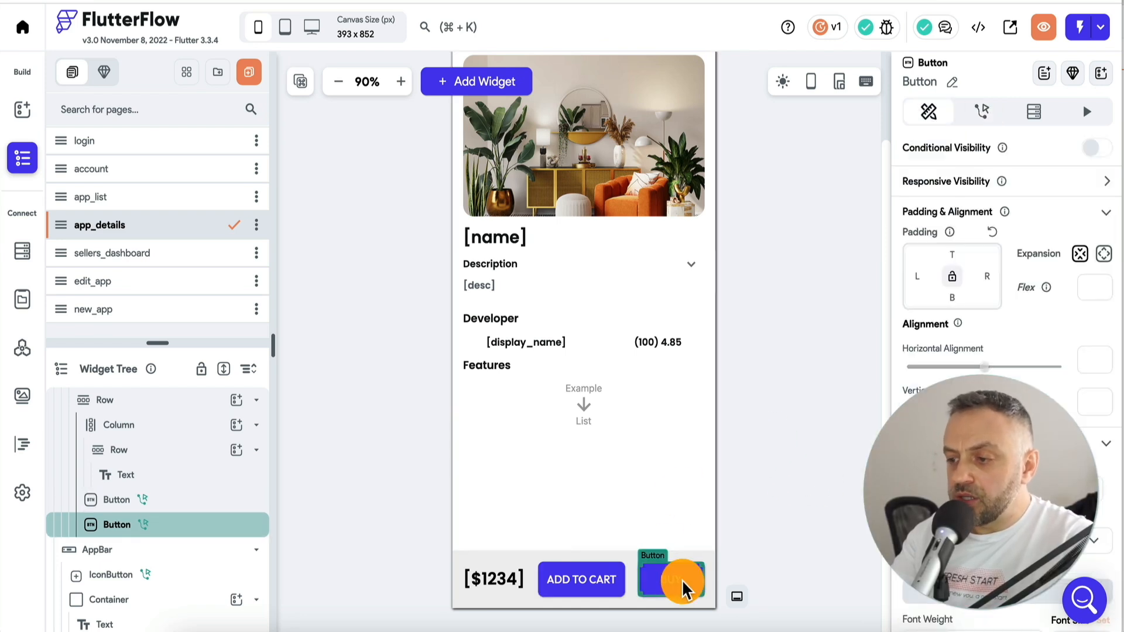
click(589, 582)
click(1075, 164)
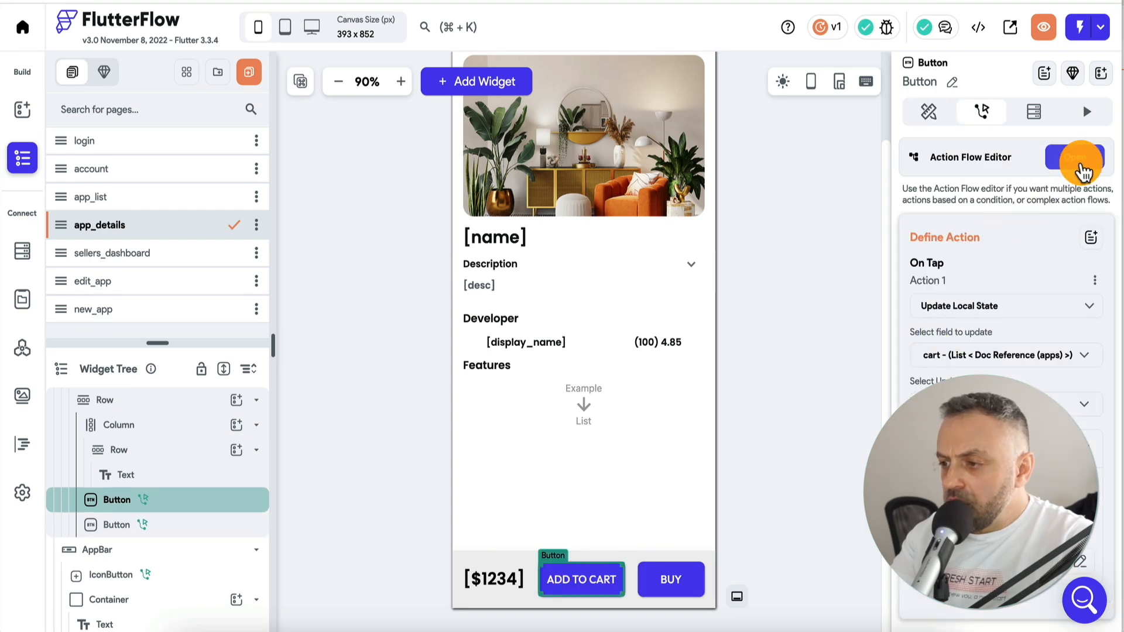
click(435, 232)
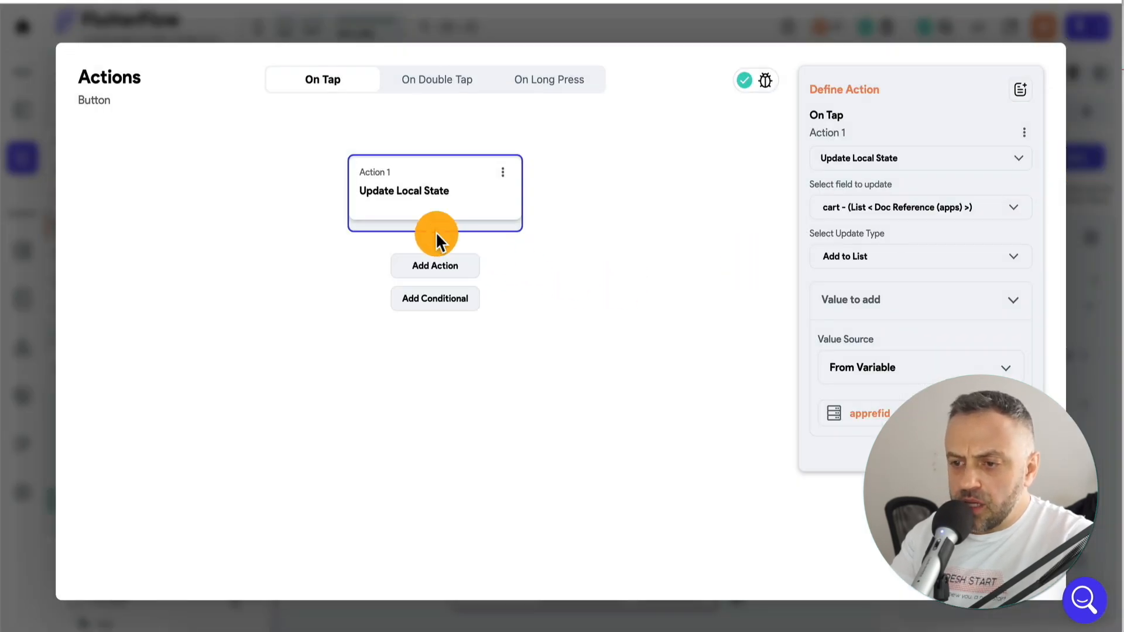
click(443, 271)
click(886, 201)
text(sna)
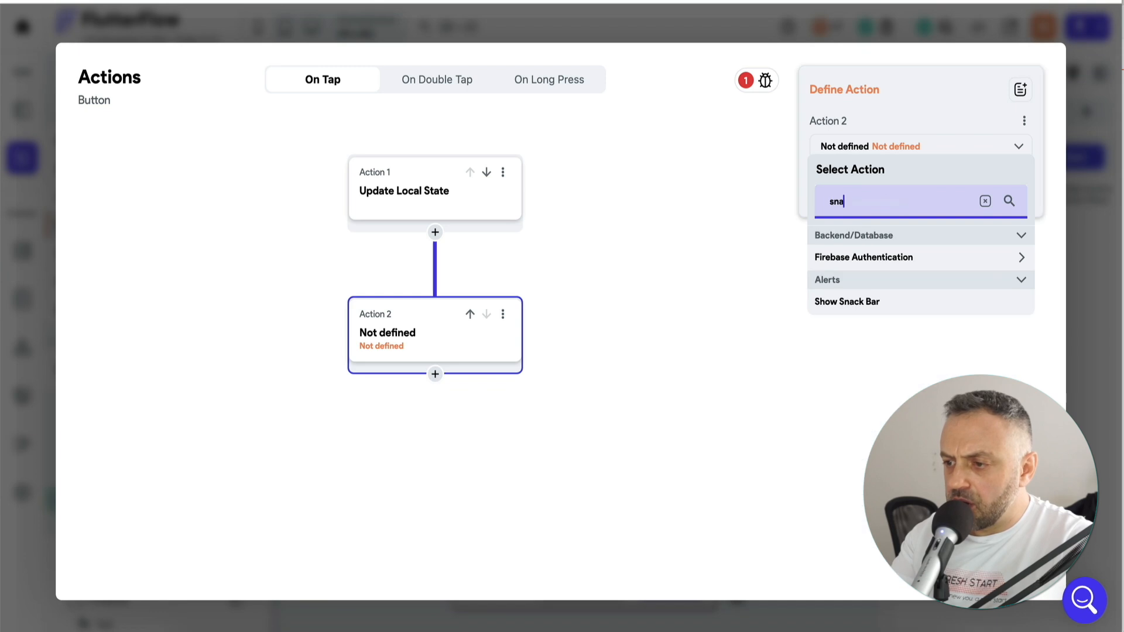
click(855, 302)
click(859, 301)
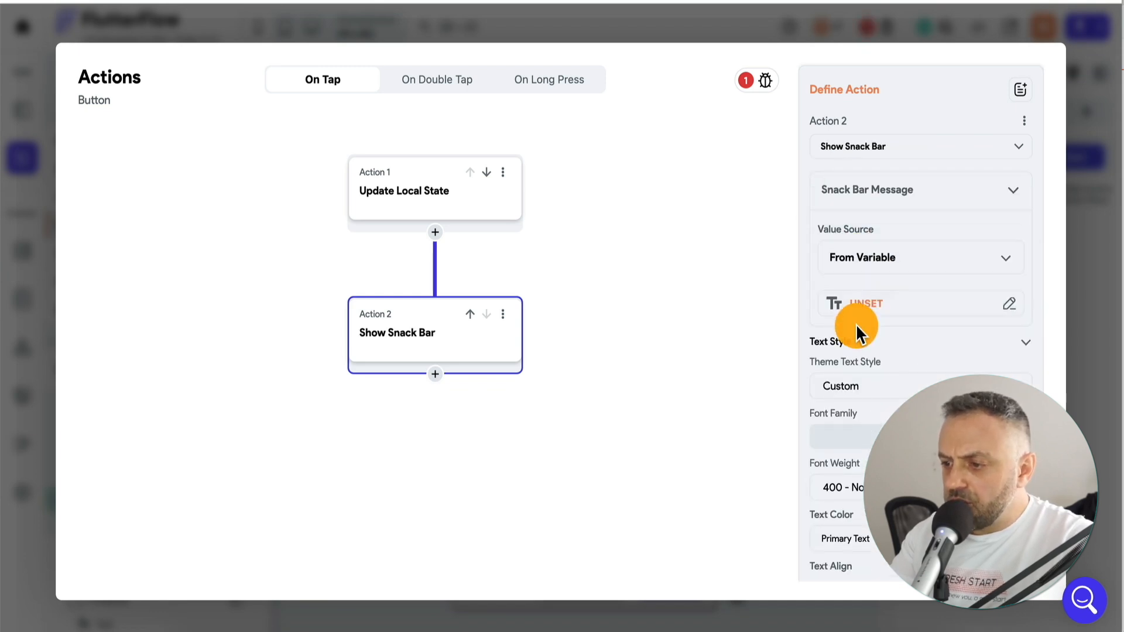
Set the snack bar message to the specific value "ADDED TO CART!"
click(892, 265)
click(903, 218)
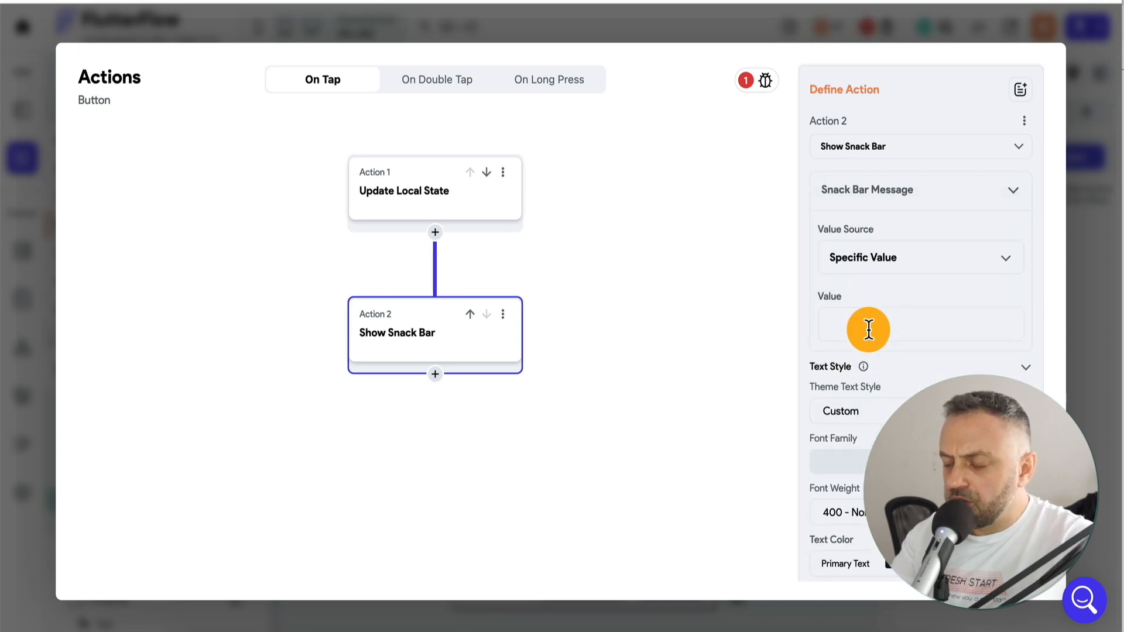
text(ADDED TO CART!)
Set the snack bar's background color to the light blue #39BDFF
scroll(855, 364, down, 5)
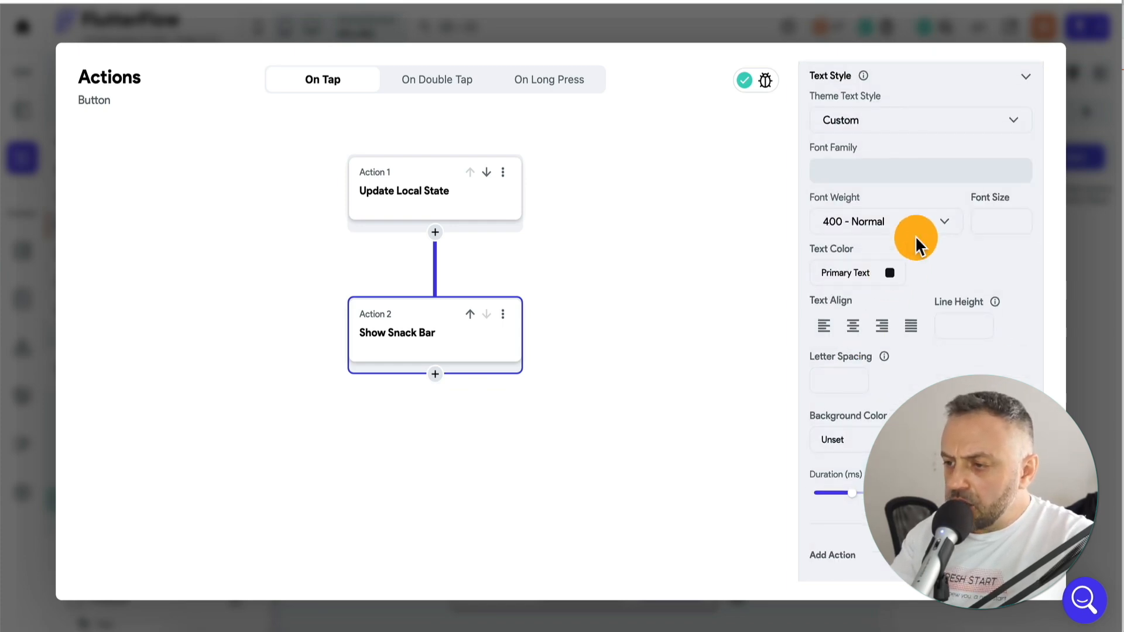
click(886, 439)
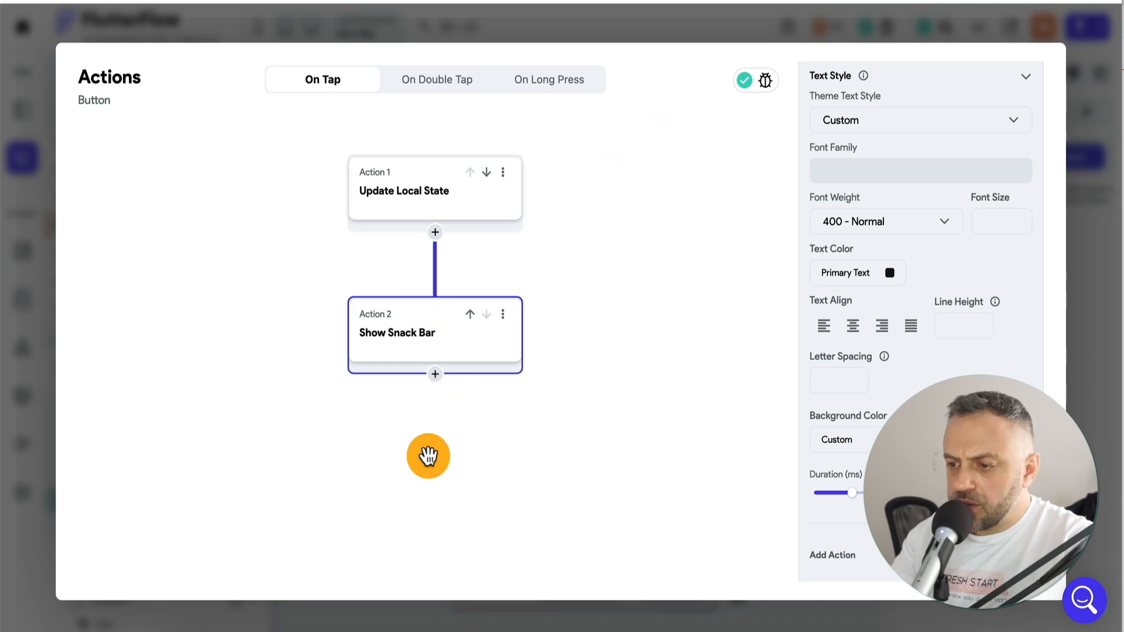
click(868, 447)
mouse_move(663, 161)
mouse_down()
mouse_move(698, 162)
mouse_move(674, 163)
mouse_up()
click(509, 162)
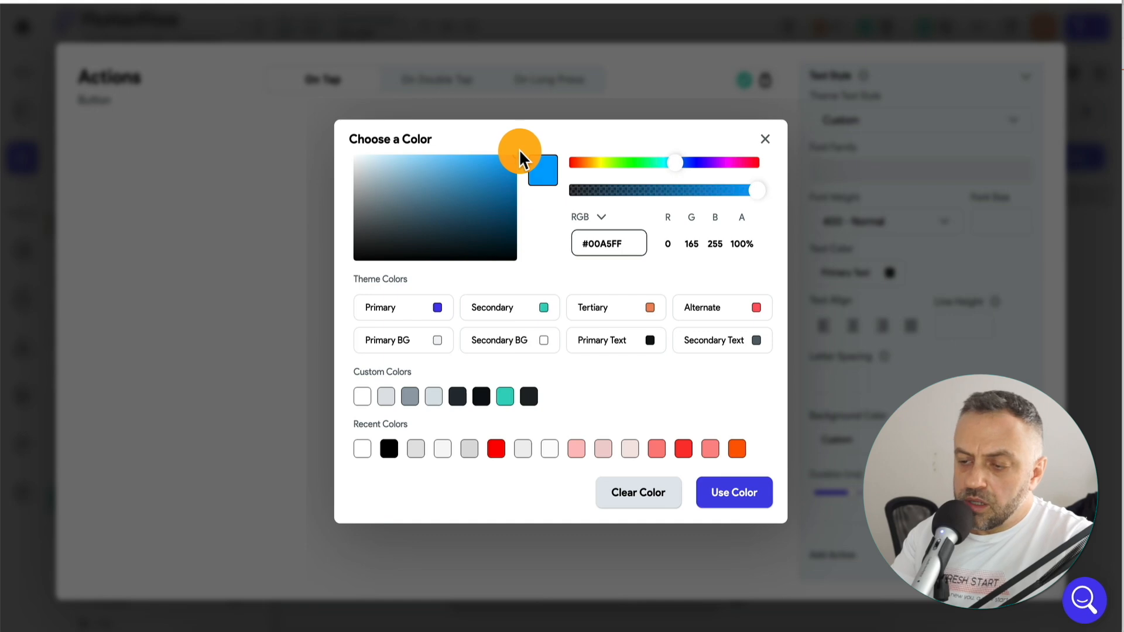
mouse_move(515, 150)
mouse_down()
mouse_move(514, 188)
mouse_move(501, 150)
mouse_move(480, 151)
mouse_up()
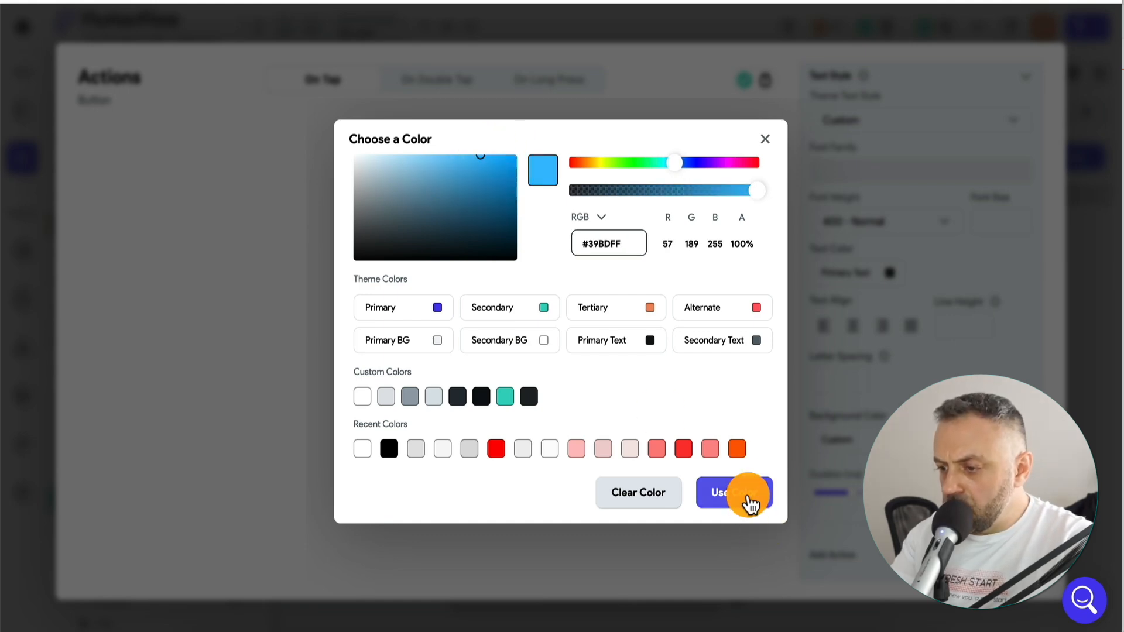
click(744, 500)
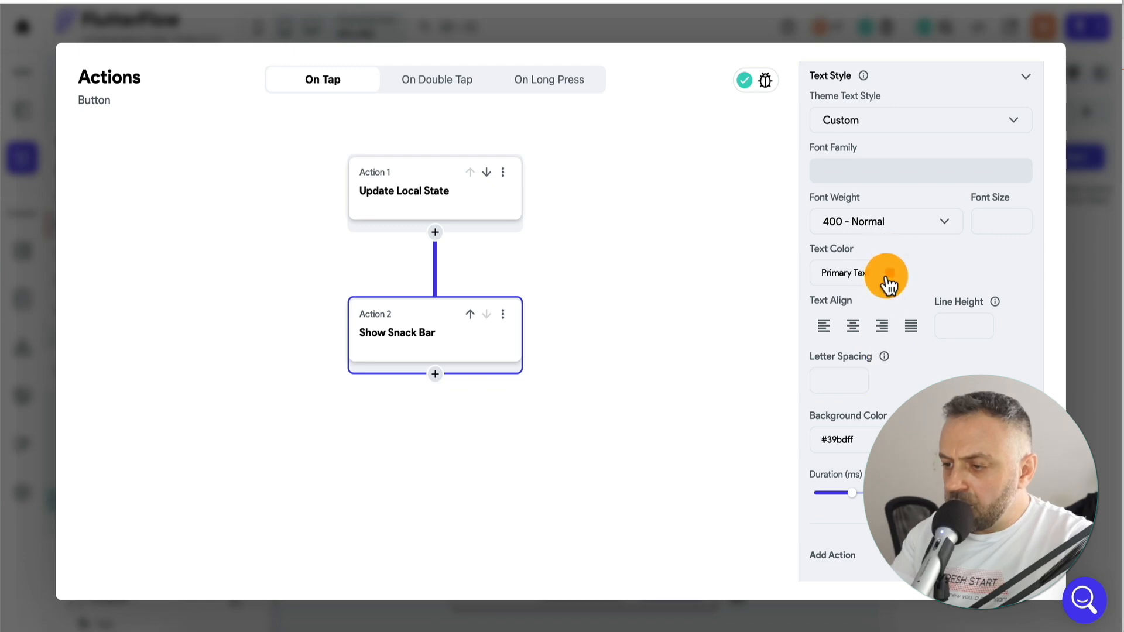
Set the snack bar's text color to White
click(889, 275)
click(584, 246)
click(461, 181)
click(362, 397)
click(723, 496)
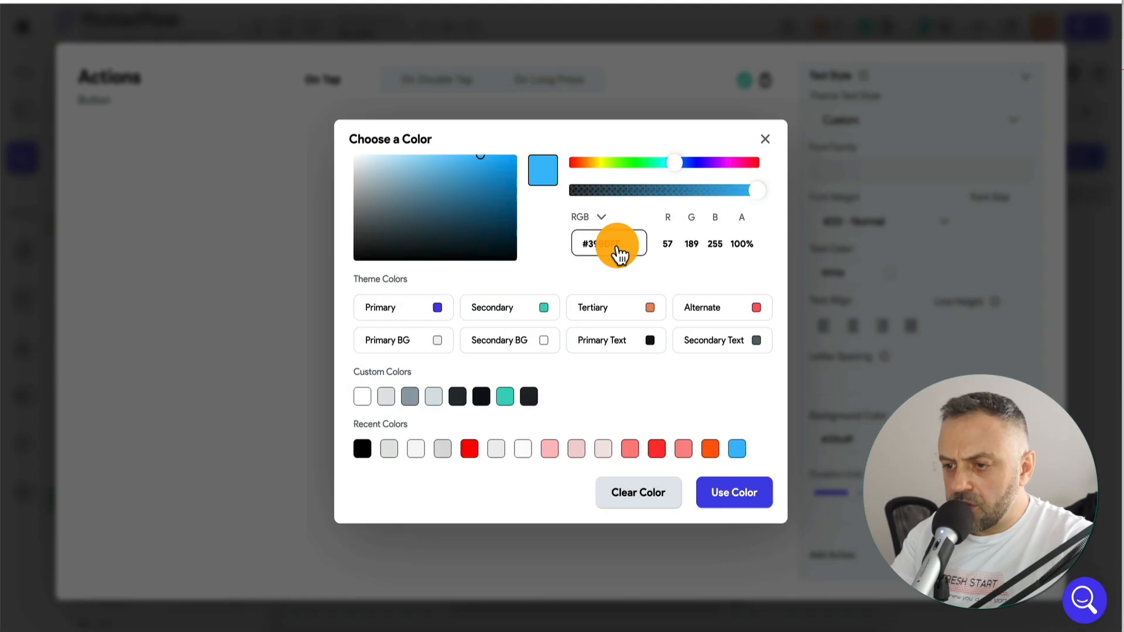
Darken the snack bar's background color to #14A0E5 and set its duration to 3000 ms
drag(488, 163, 501, 168)
click(738, 493)
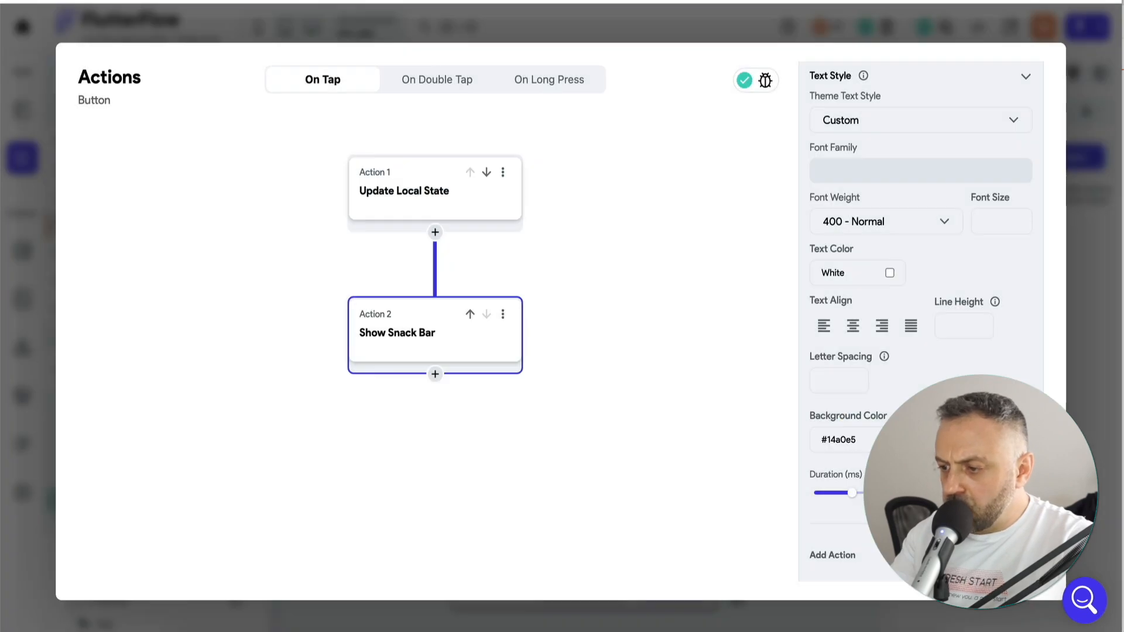
scroll(1004, 468, down, 1)
click(1004, 466)
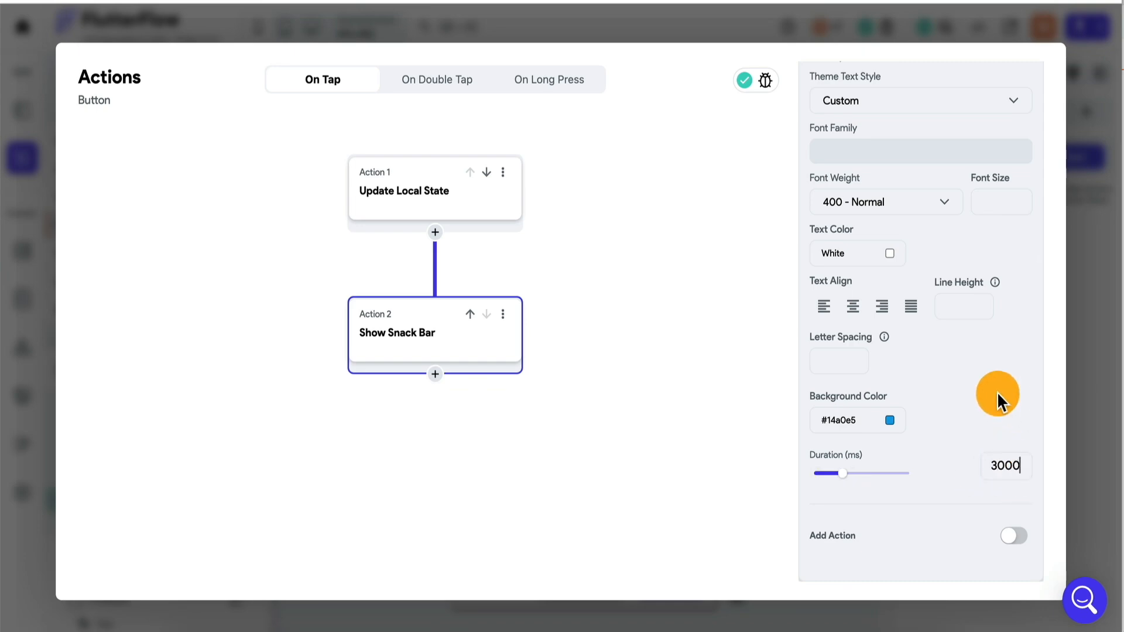
click(1076, 352)
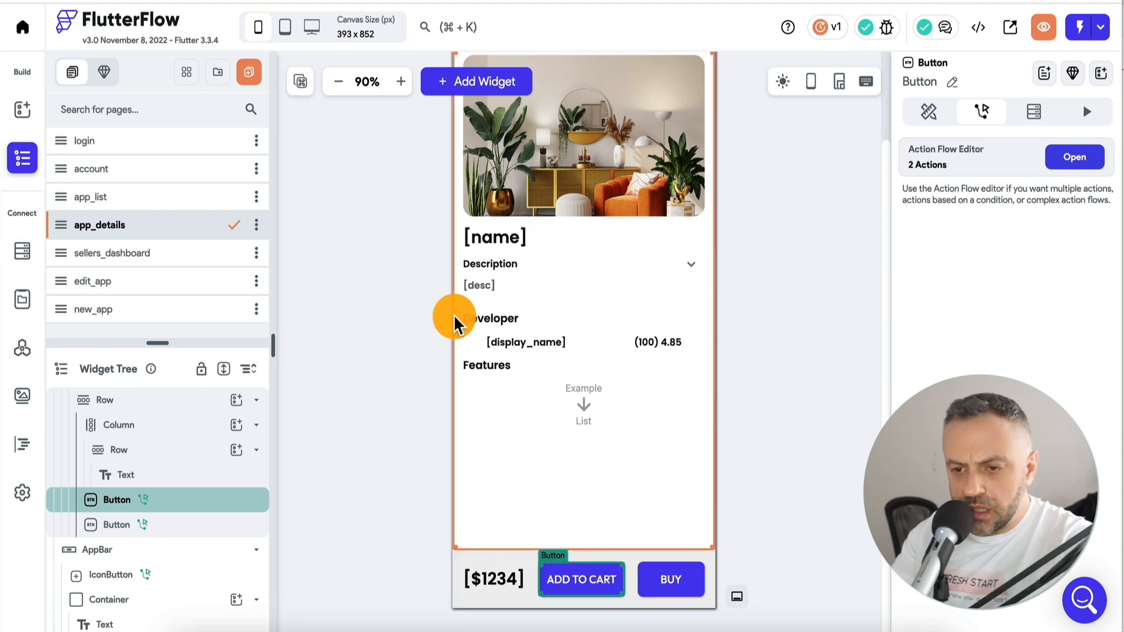
Create a new page named cart from the E-commerce Checkout 1 template, using the project's own theme
click(253, 85)
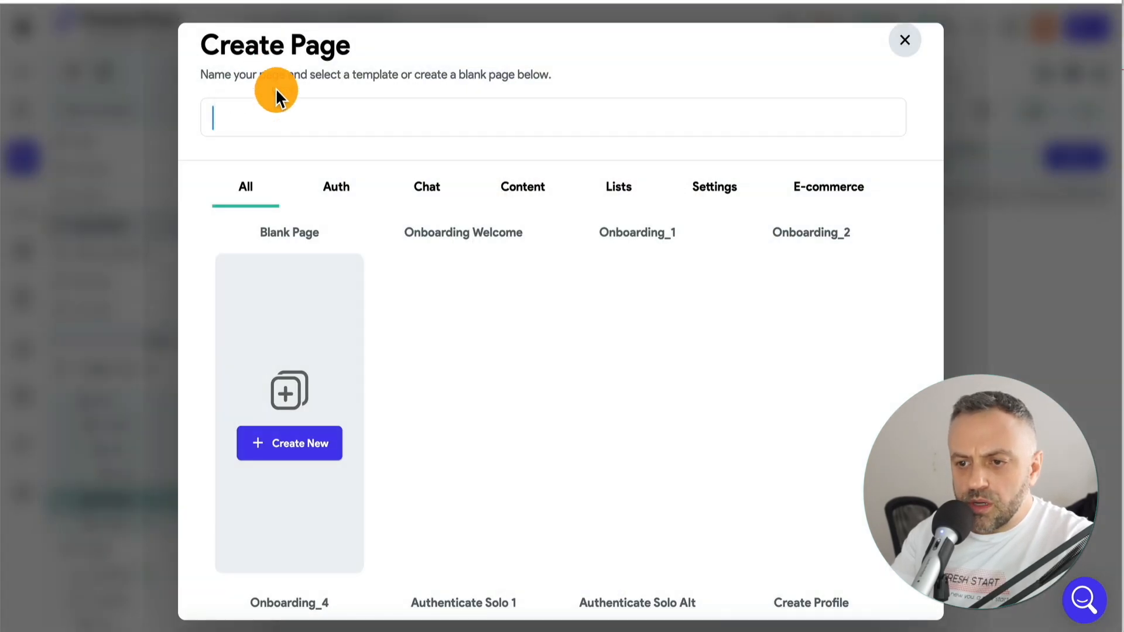
text(cart)
click(825, 187)
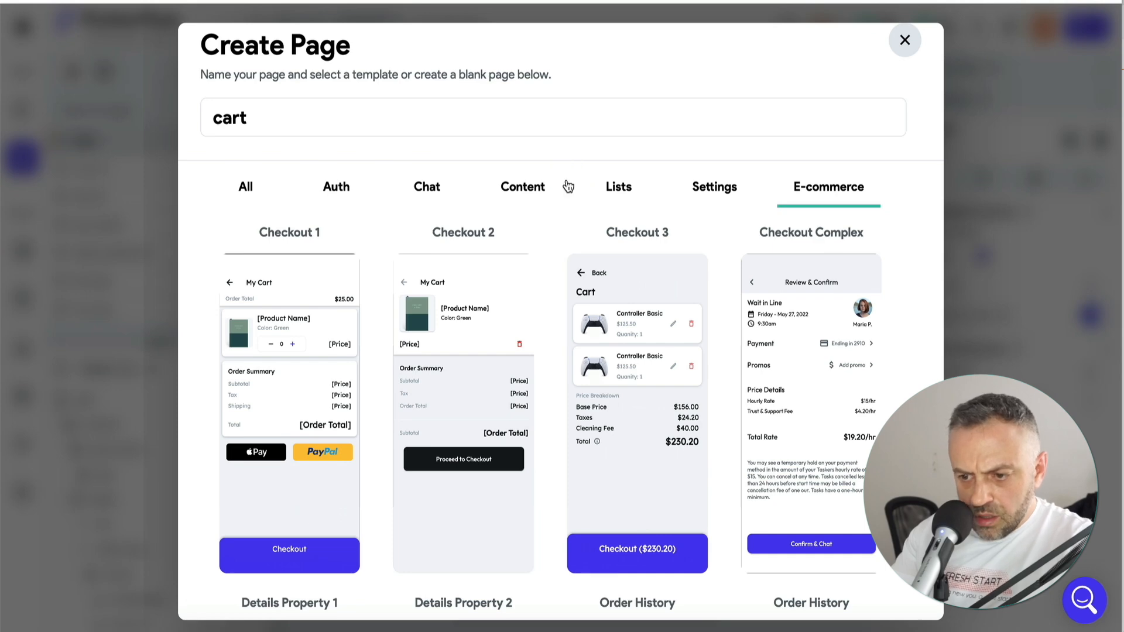
scroll(495, 406, down, 6)
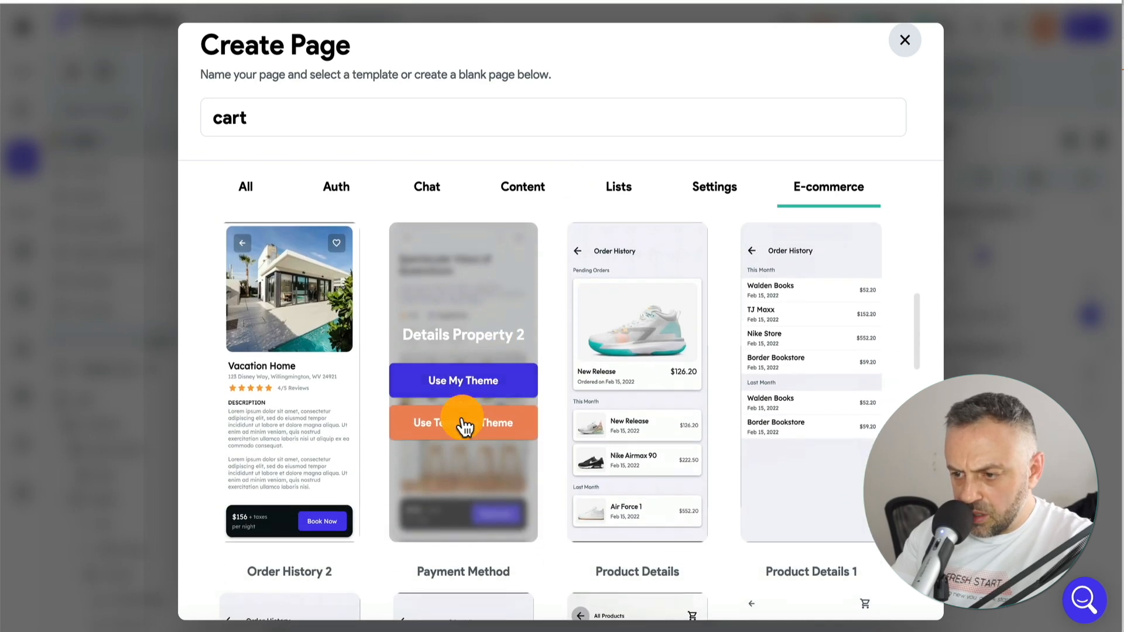
click(234, 380)
scroll(231, 377, down, 7)
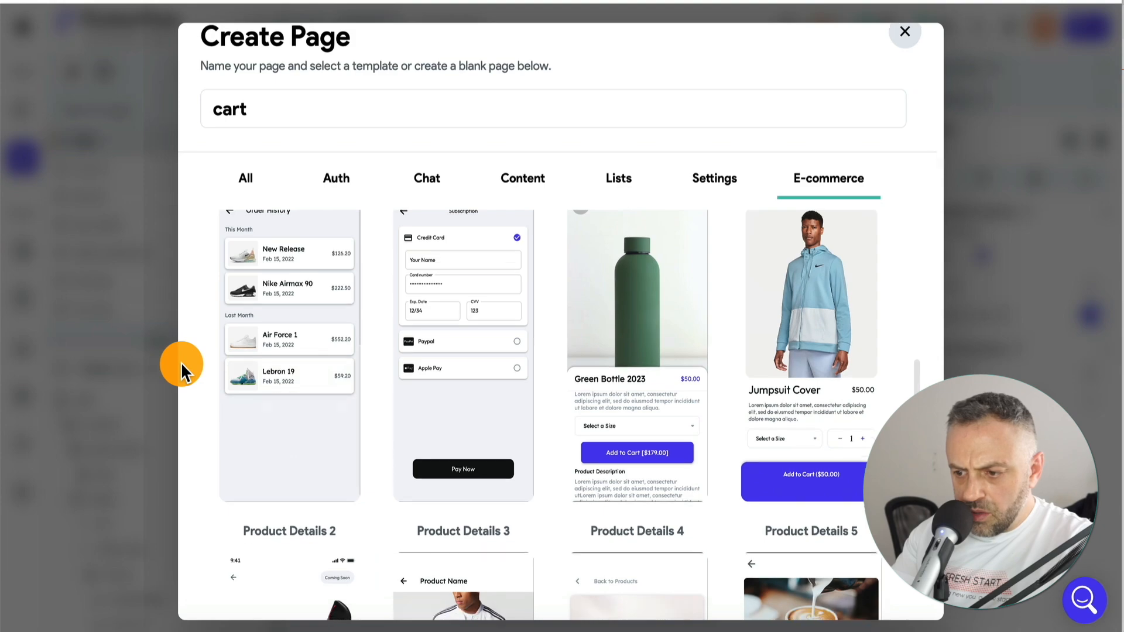
scroll(226, 400, down, 10)
scroll(227, 400, up, 20)
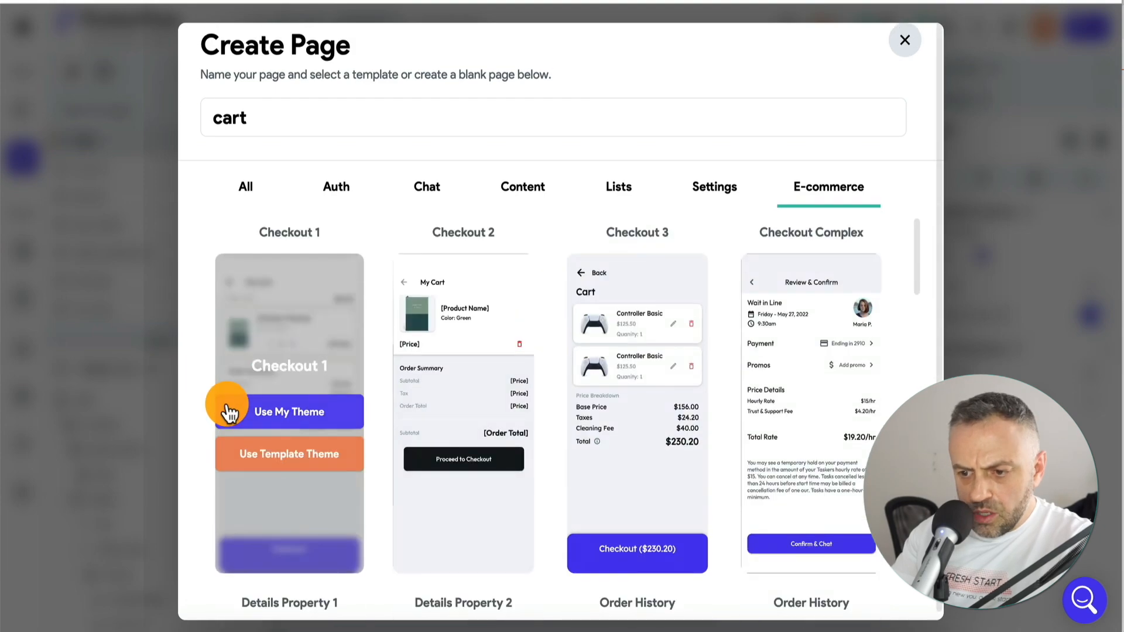
mouse_move(296, 497)
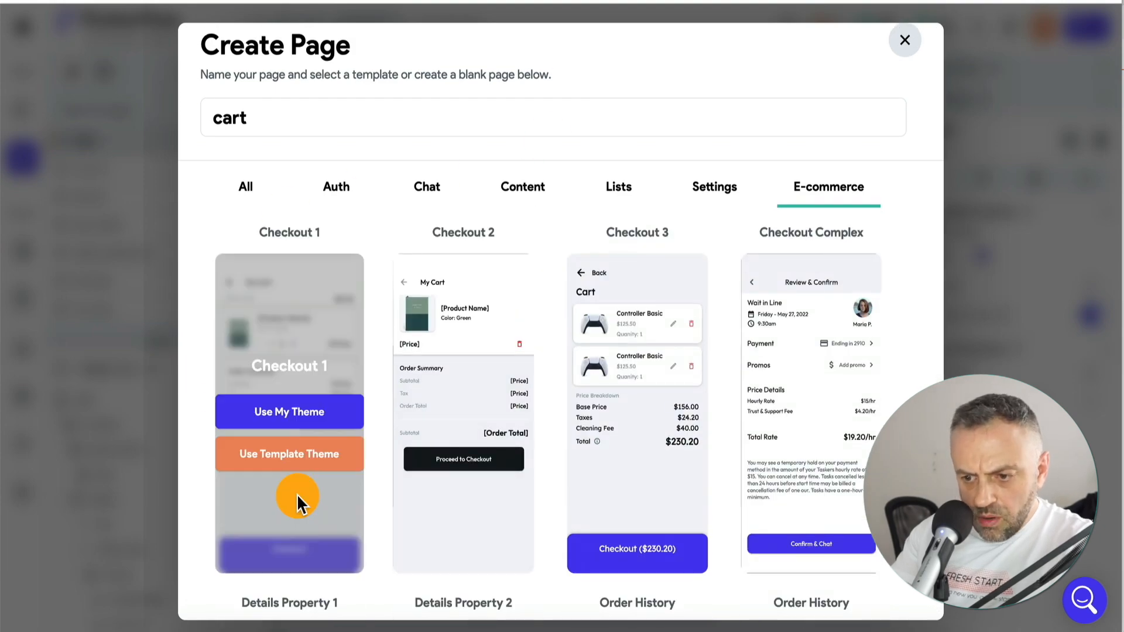
click(306, 417)
click(535, 185)
Review the app_details, app_list and cart pages to decide where access to the cart belongs
click(99, 212)
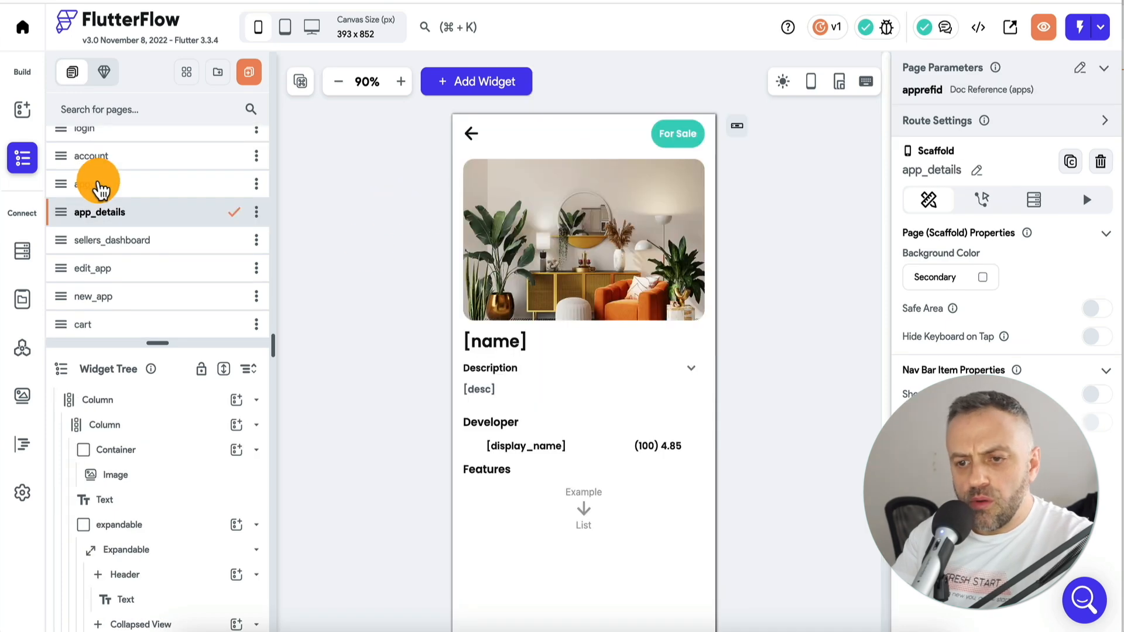
click(99, 185)
click(607, 601)
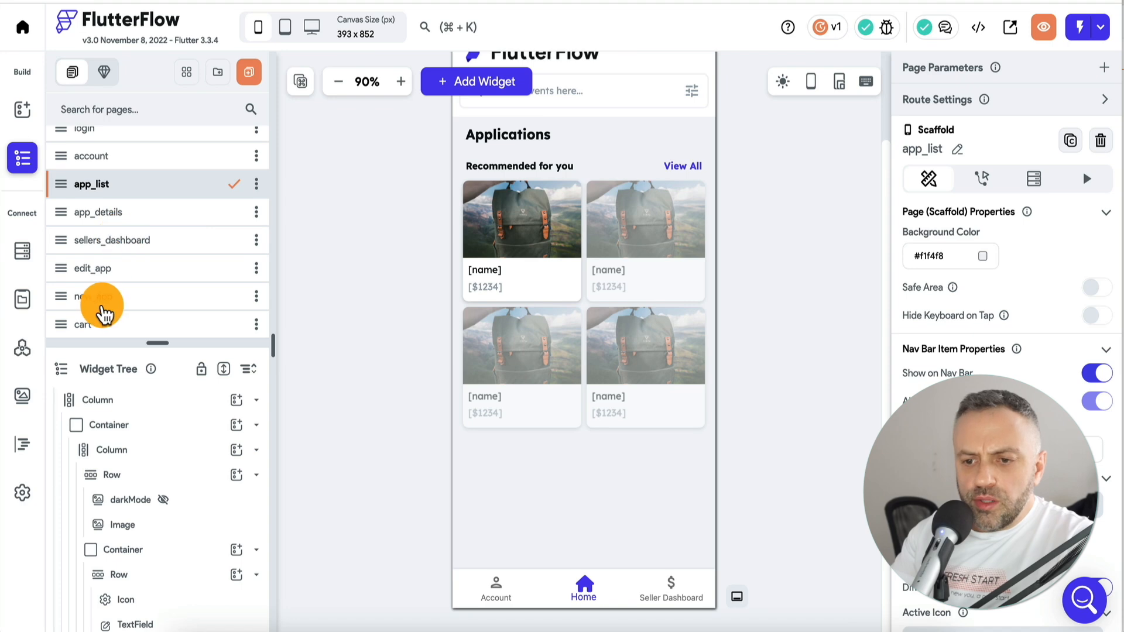
click(134, 220)
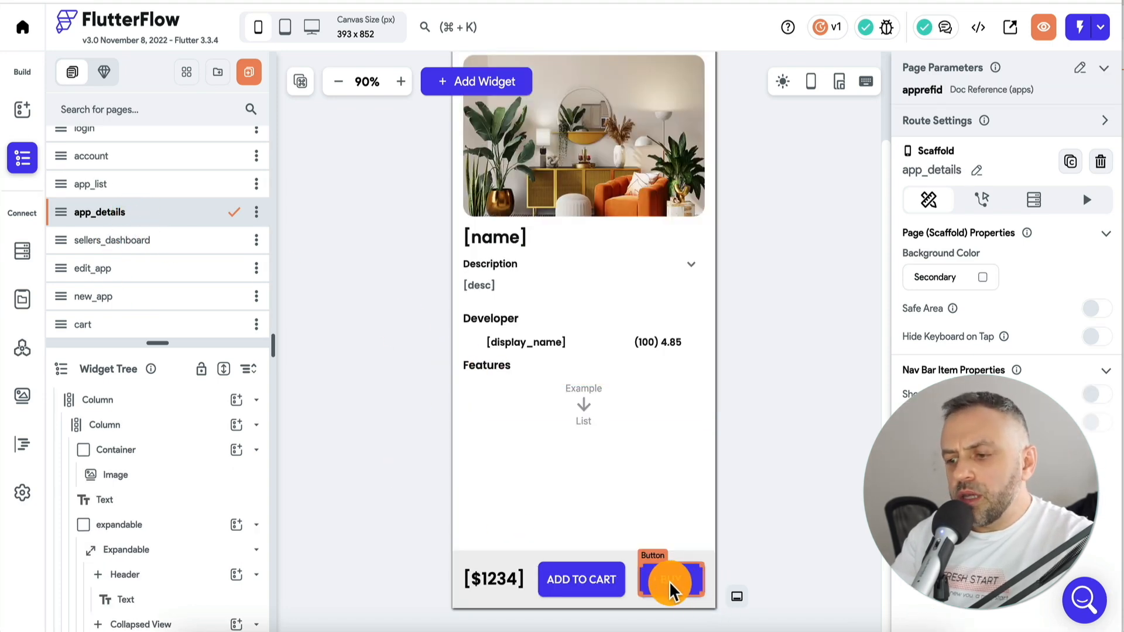
scroll(790, 266, up, 2)
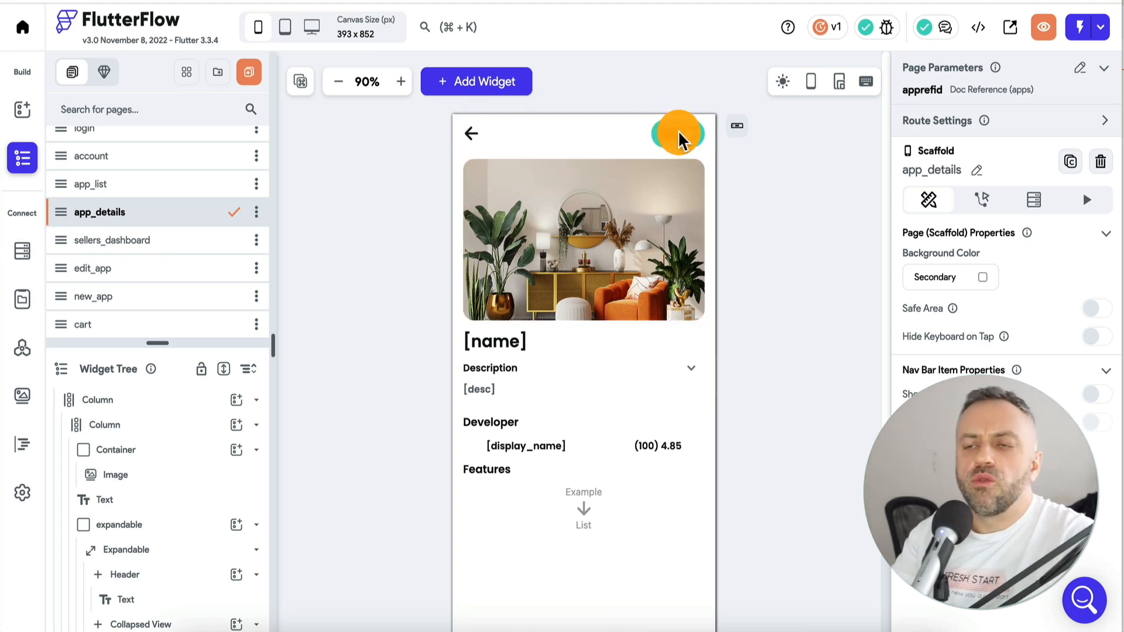
scroll(775, 318, down, 2)
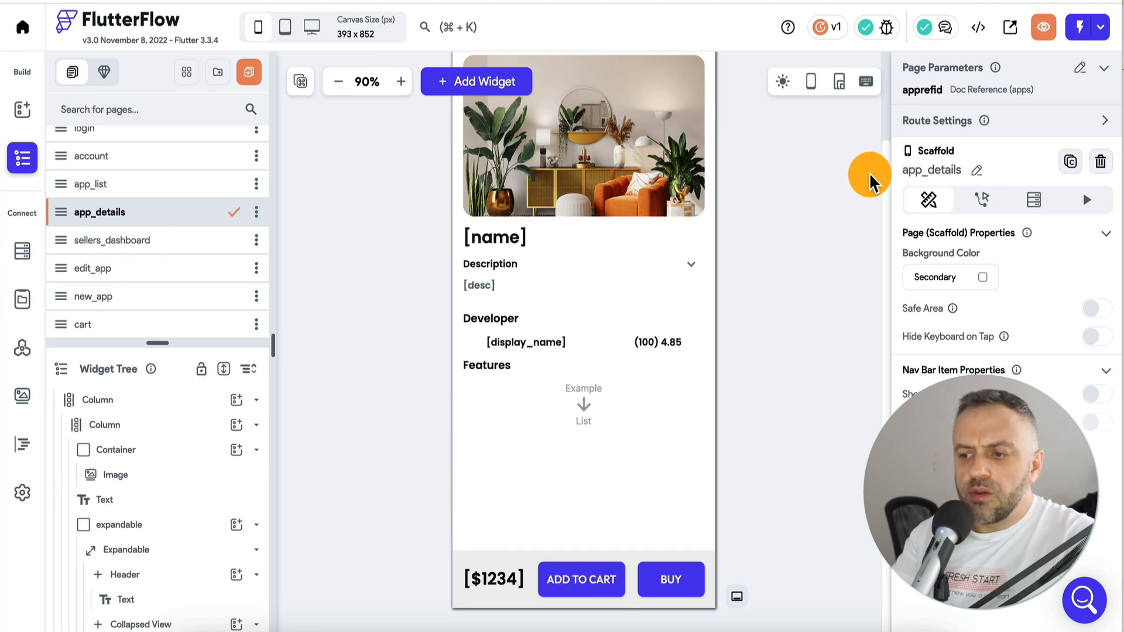
scroll(773, 214, up, 2)
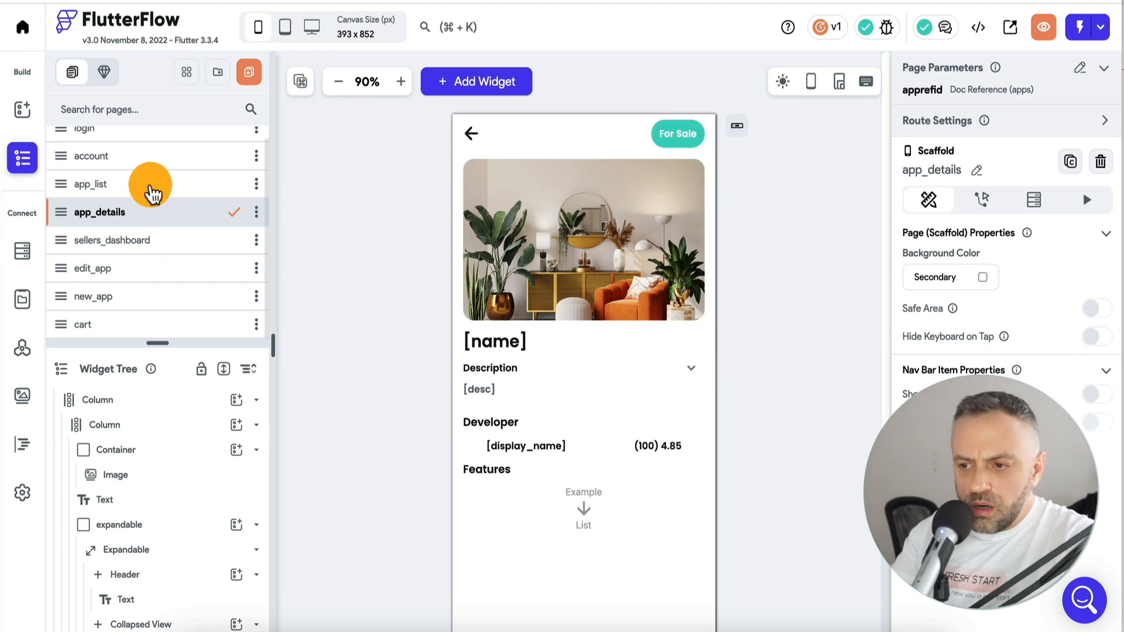
click(150, 186)
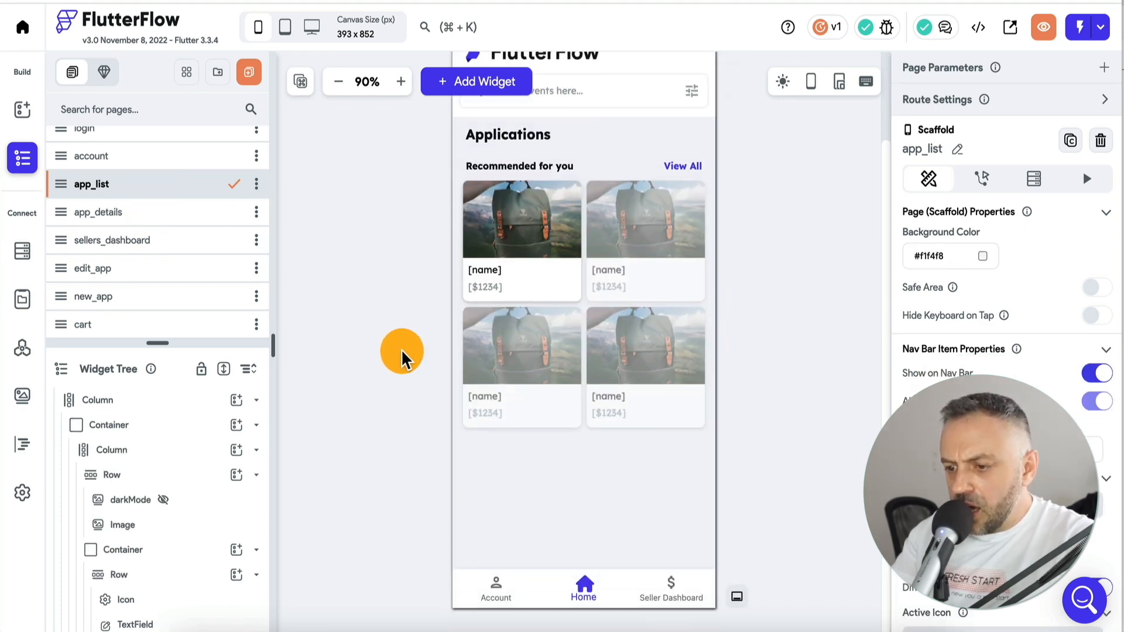
scroll(372, 375, up, 1)
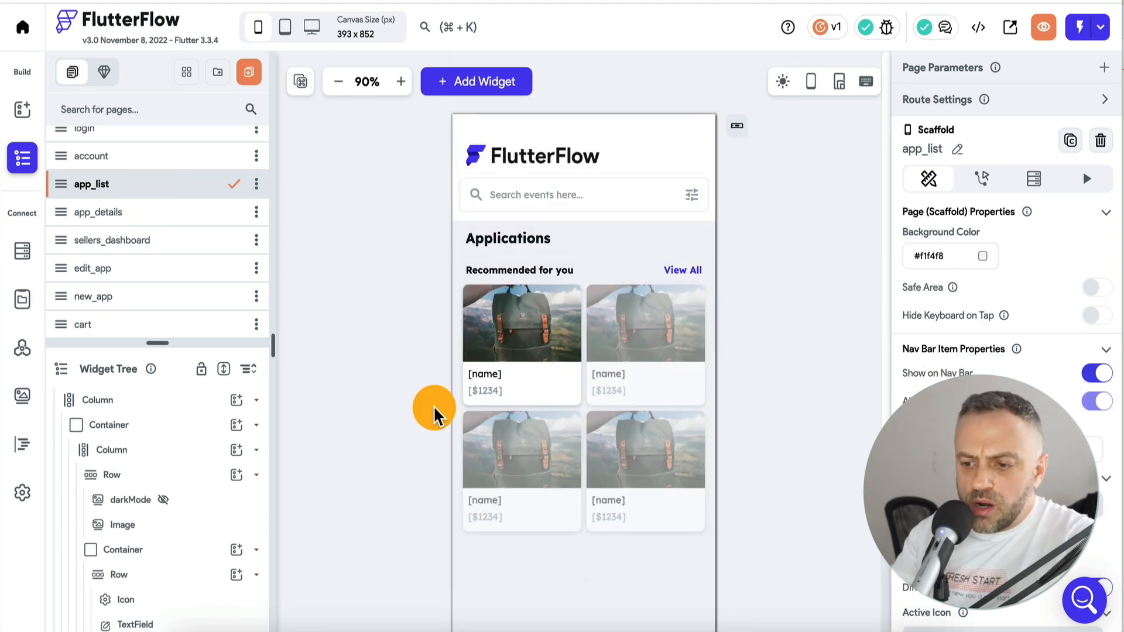
scroll(457, 450, down, 2)
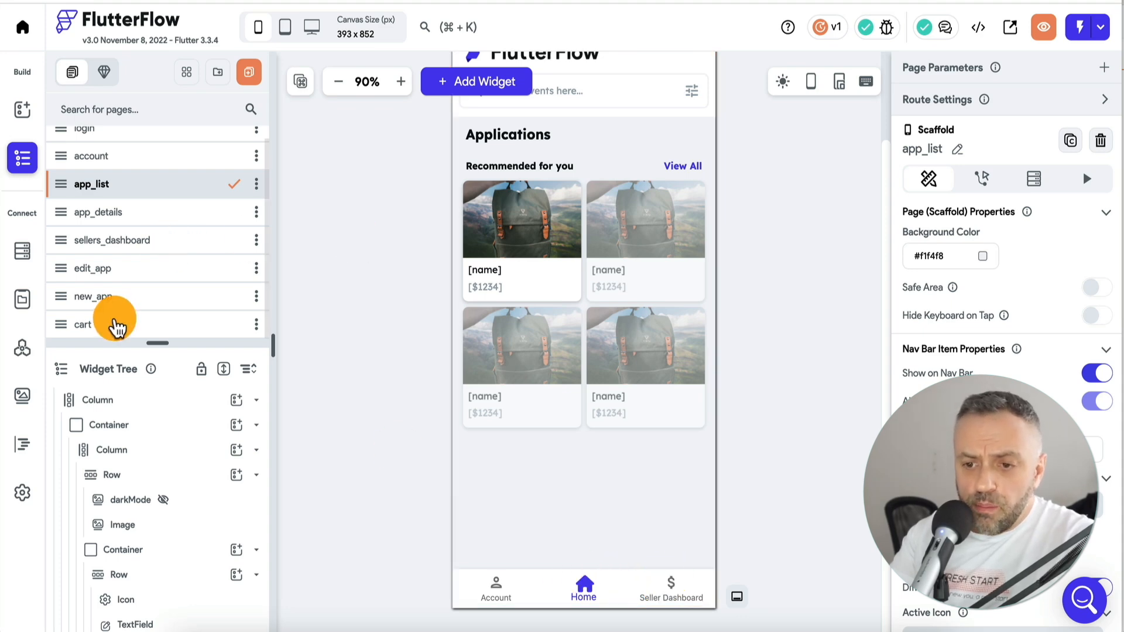
click(112, 325)
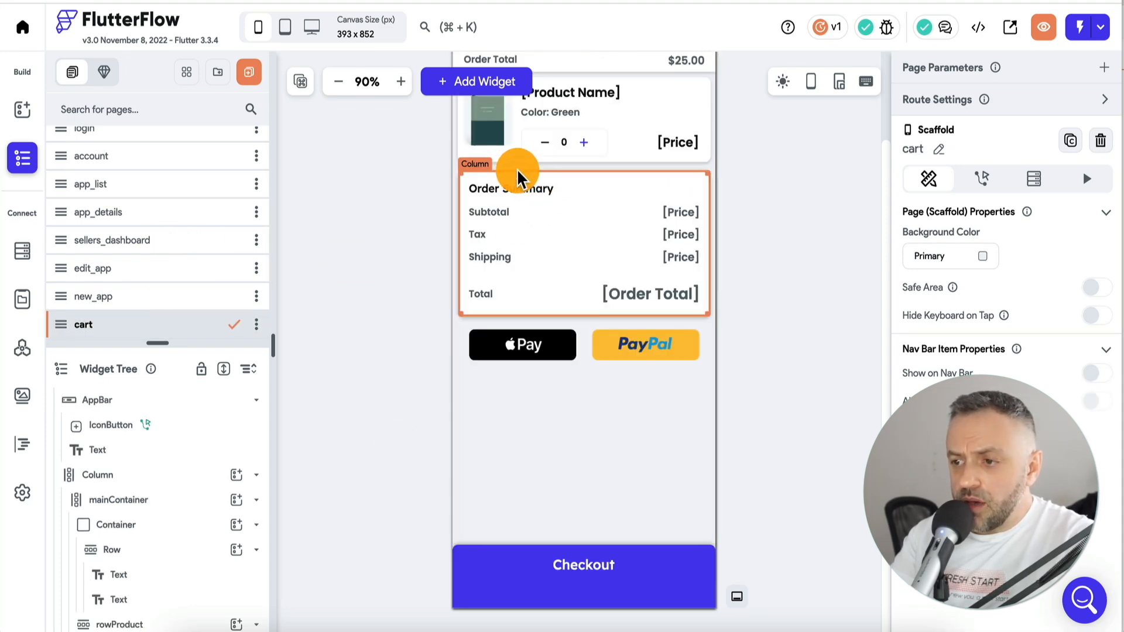
scroll(413, 255, up, 2)
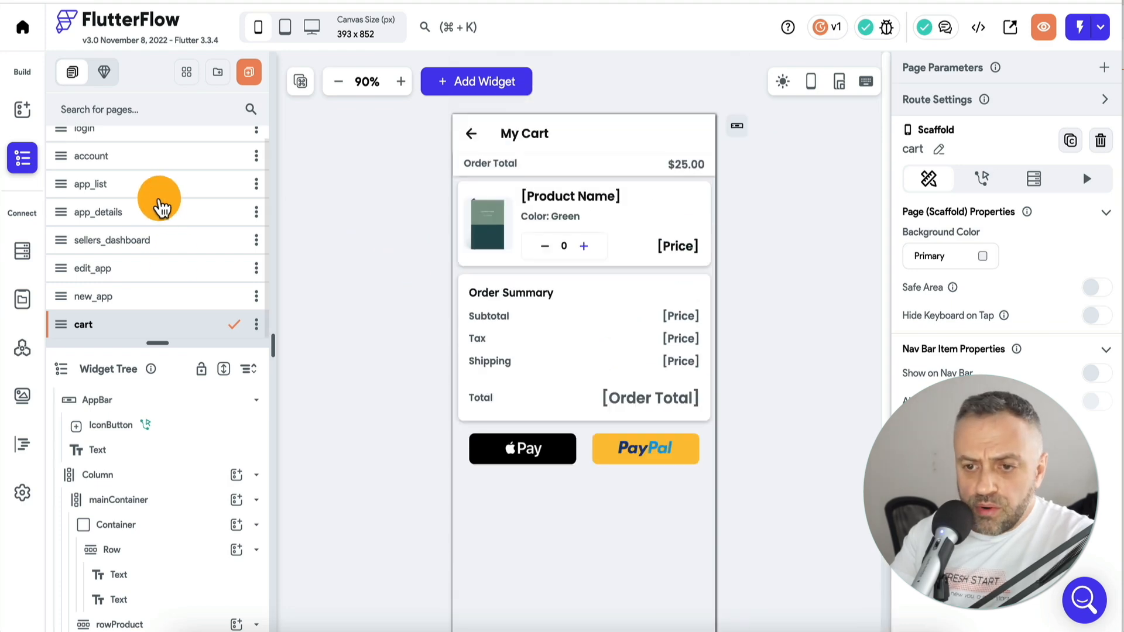
Change the "For Sale" badge text in the app_details app bar to "VIEW CART"
click(156, 213)
scroll(349, 337, down, 2)
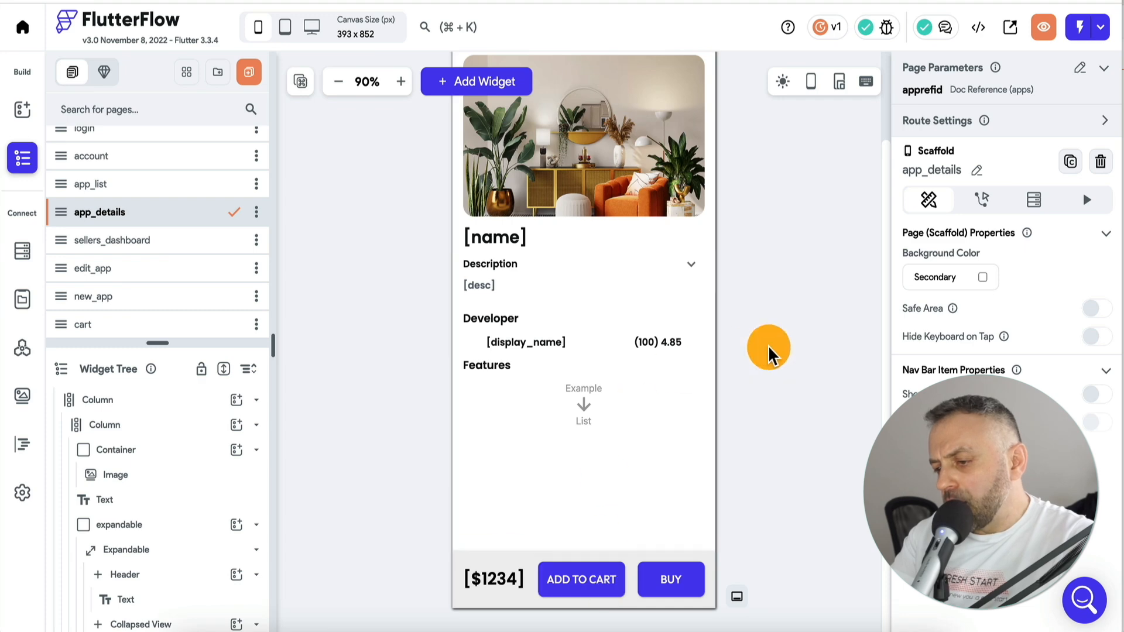
scroll(819, 351, up, 2)
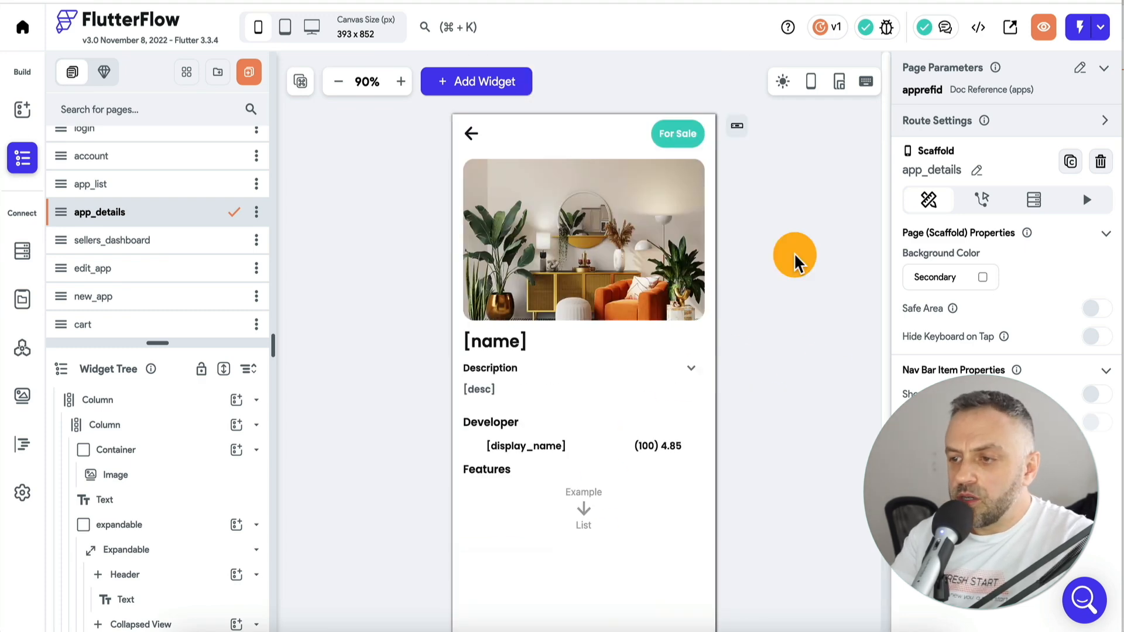
click(677, 138)
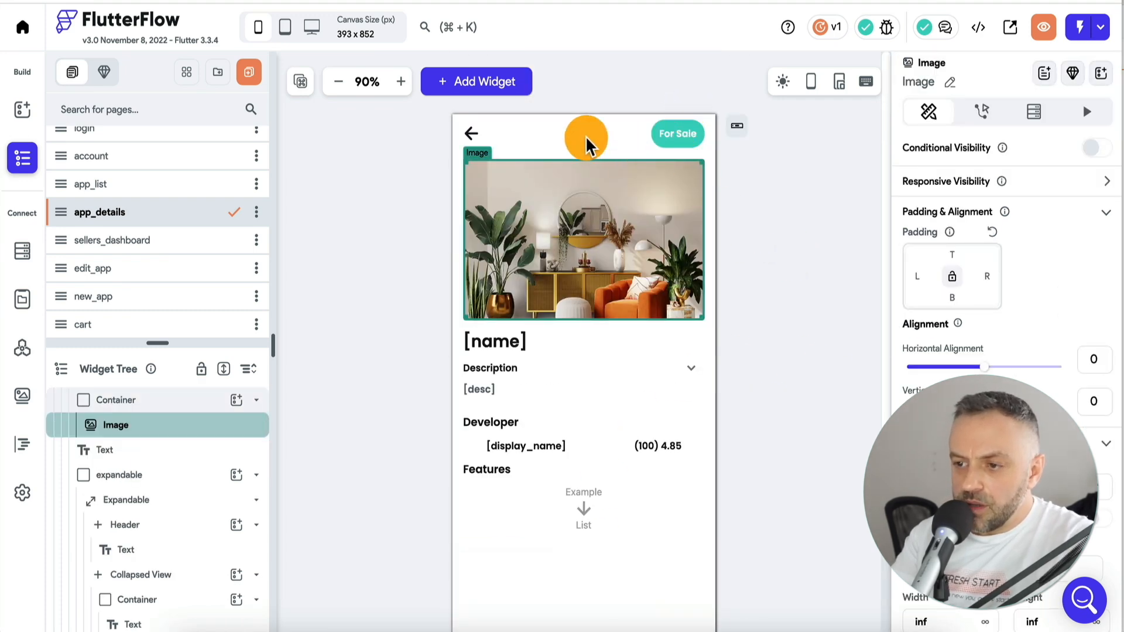
click(619, 143)
click(128, 624)
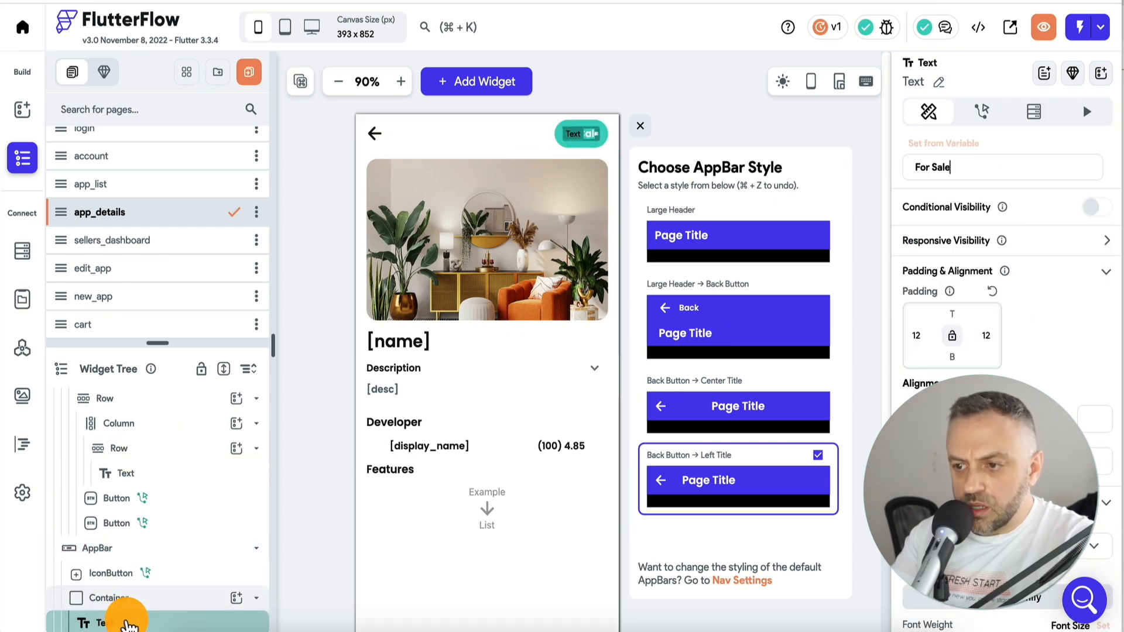
click(975, 170)
text(VIEW CART)
click(735, 123)
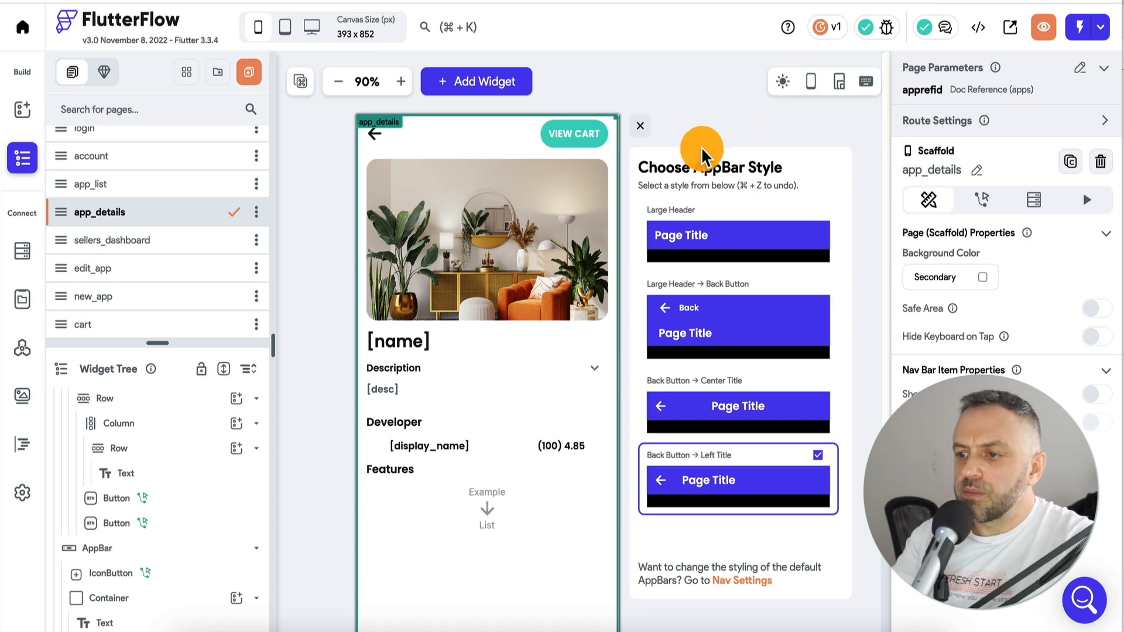
click(639, 126)
Examine the cart page's layout and how its order total container, rowProduct and productContainer are nested
click(131, 324)
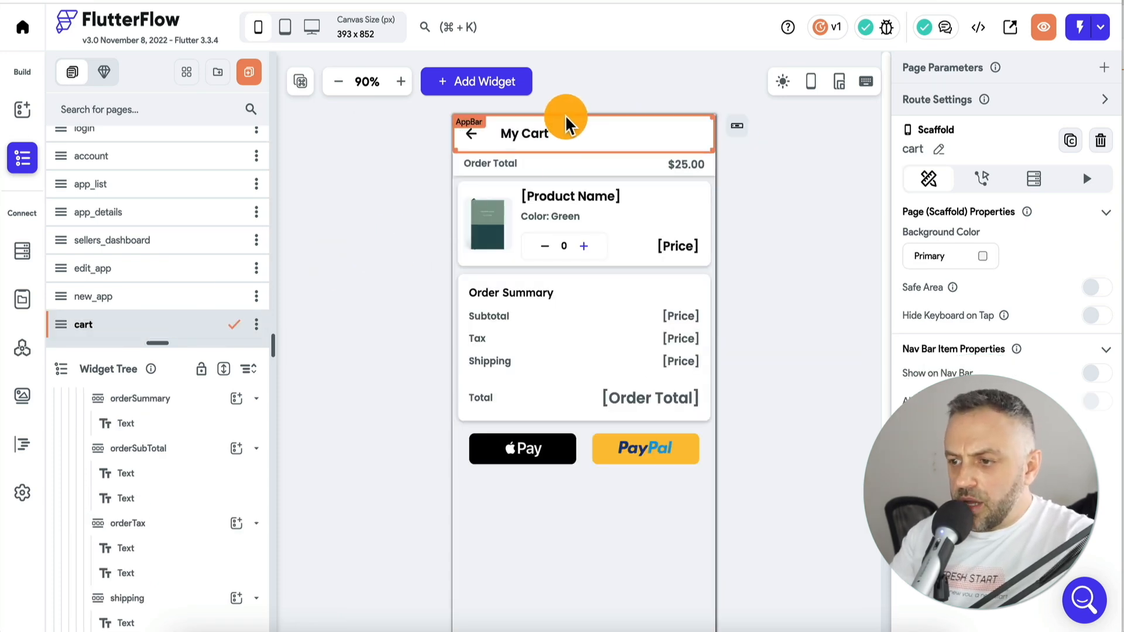
scroll(408, 403, down, 2)
scroll(408, 403, up, 2)
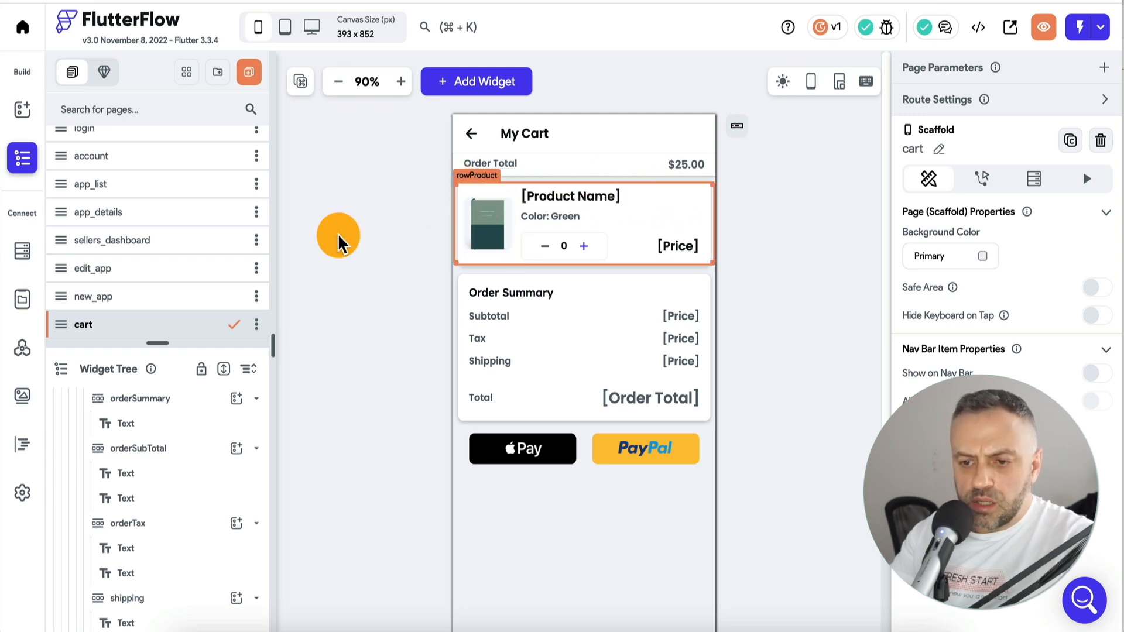
click(589, 200)
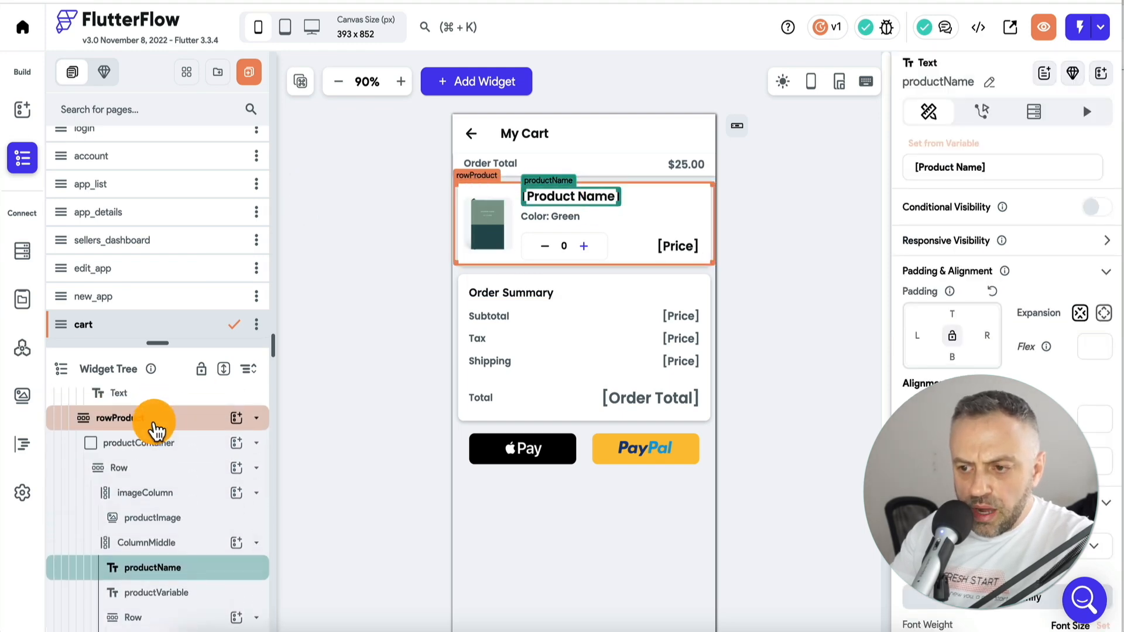
click(153, 448)
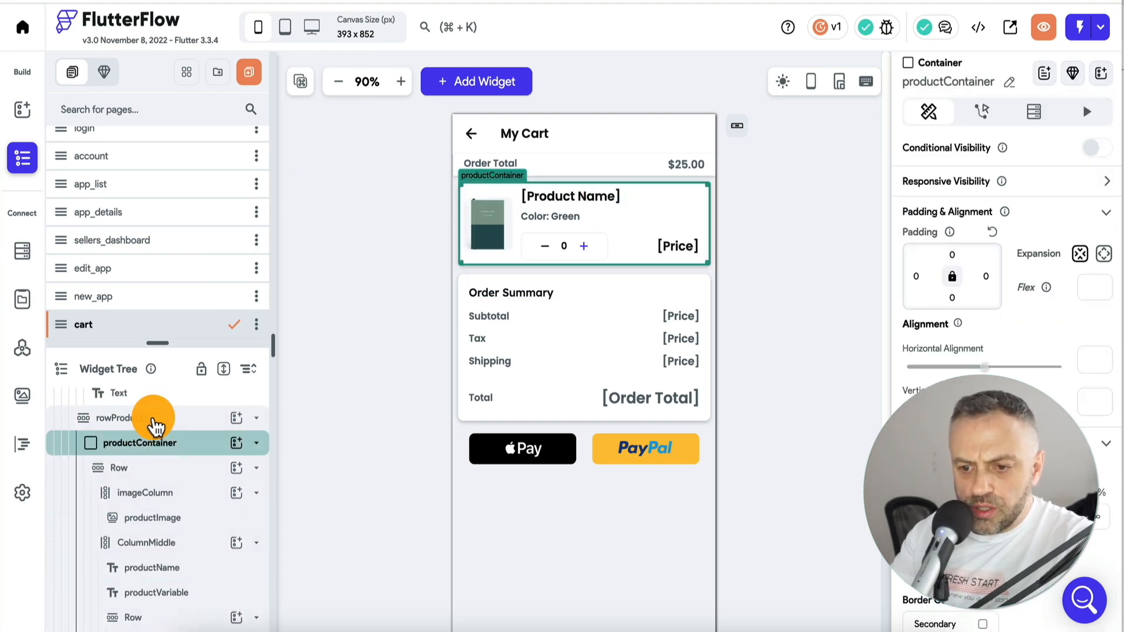
click(156, 422)
scroll(155, 425, up, 2)
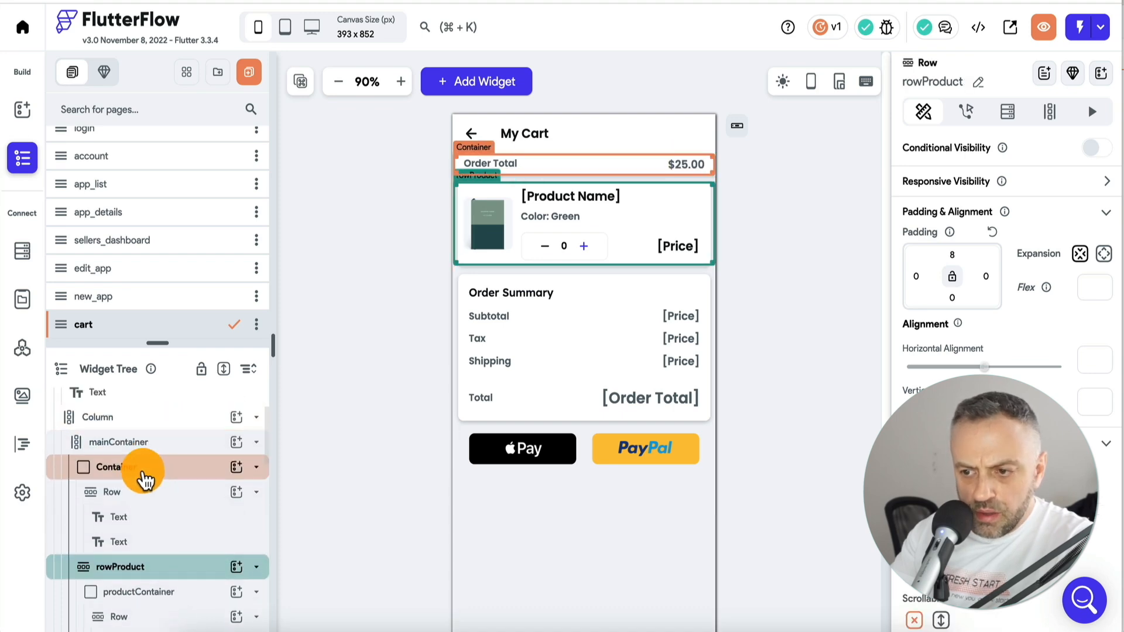
click(146, 481)
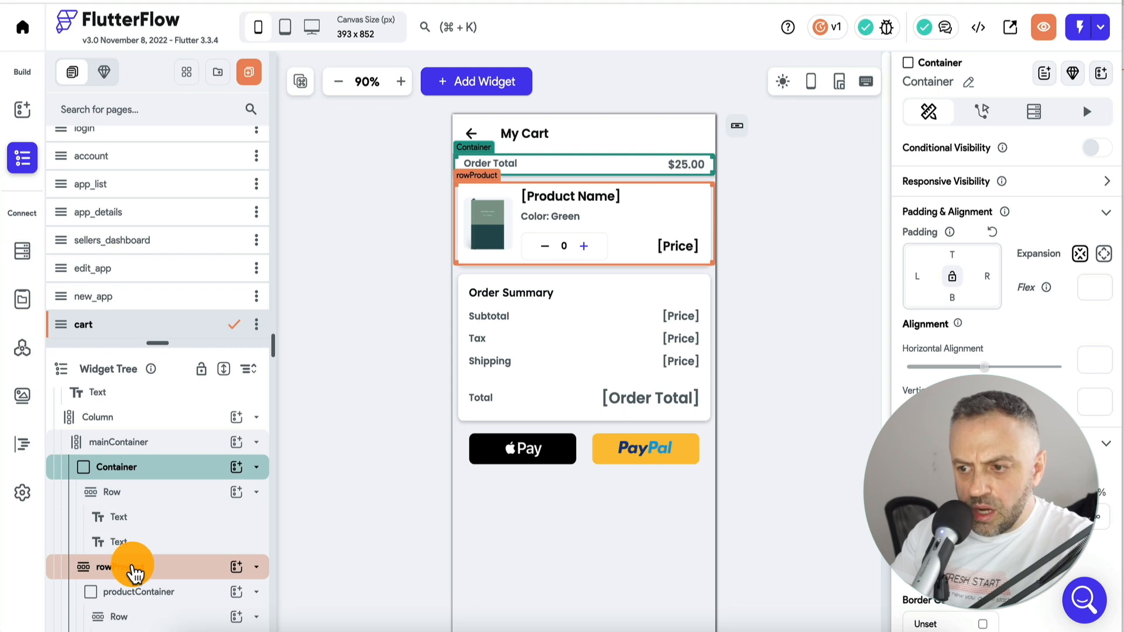
click(134, 571)
scroll(138, 526, down, 2)
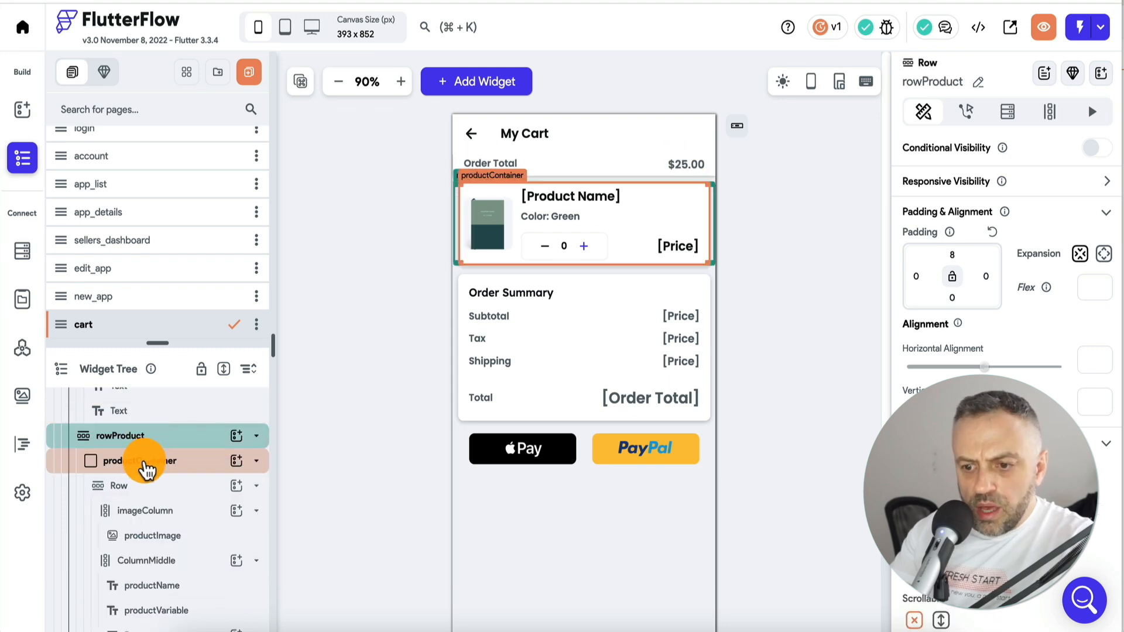
click(146, 469)
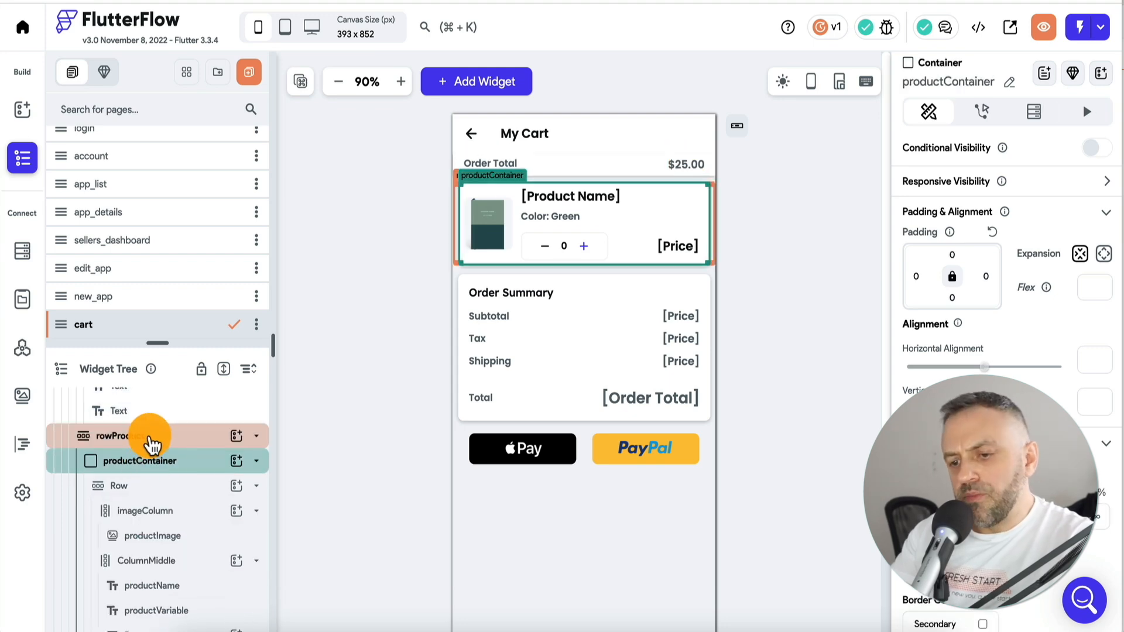
Wrap the cart page's rowProduct row in a ListView
click(146, 439)
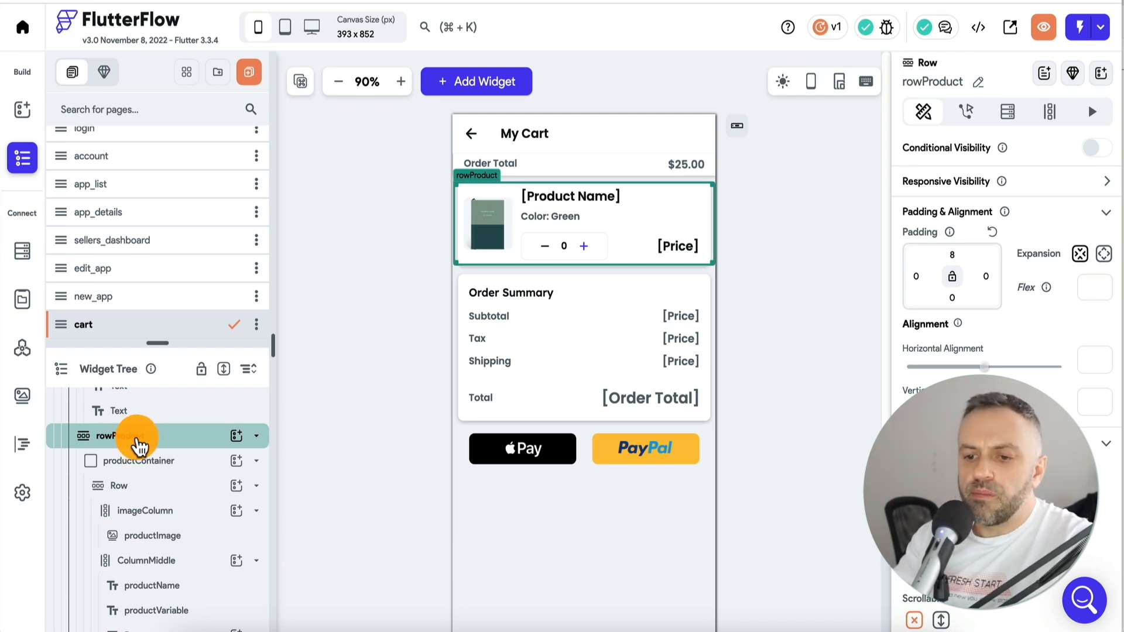
drag(139, 447, 168, 493)
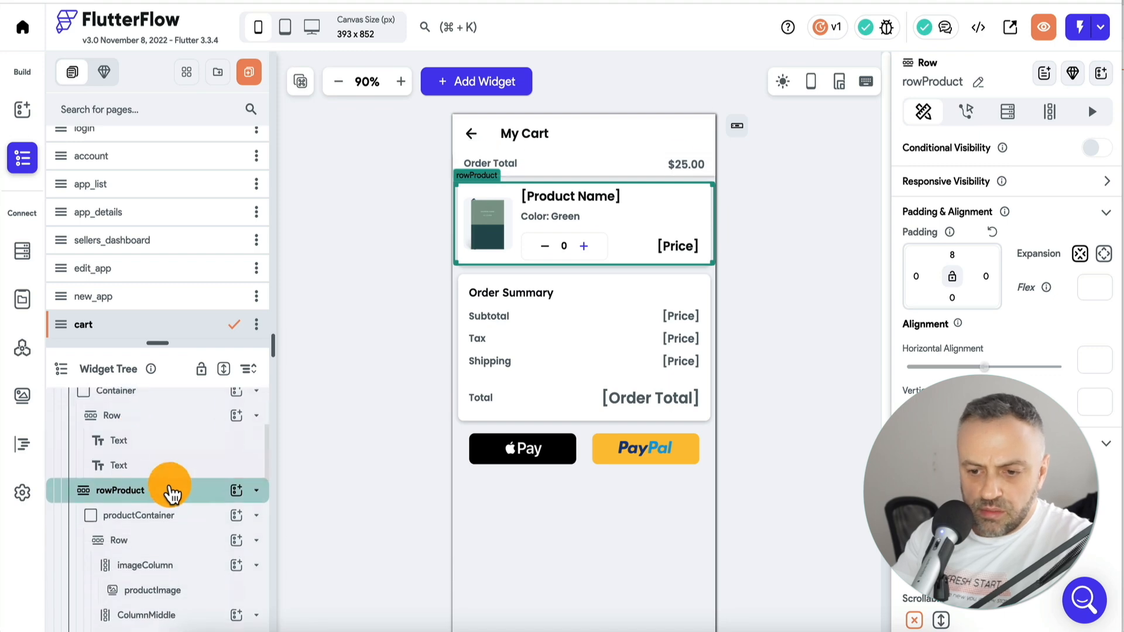
right_click(175, 493)
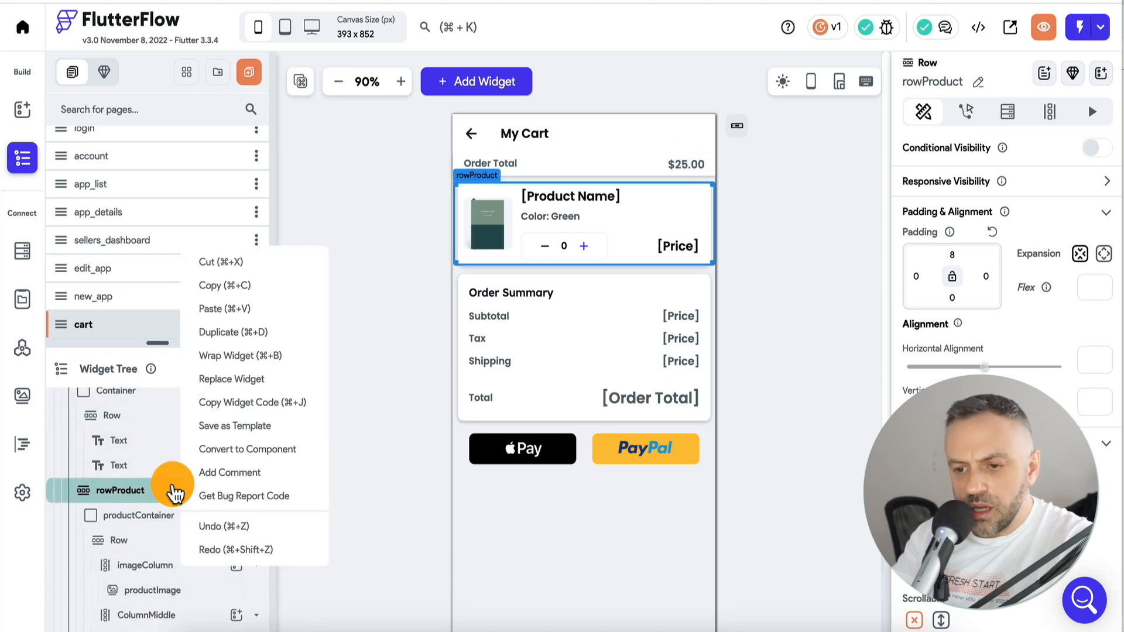
click(241, 352)
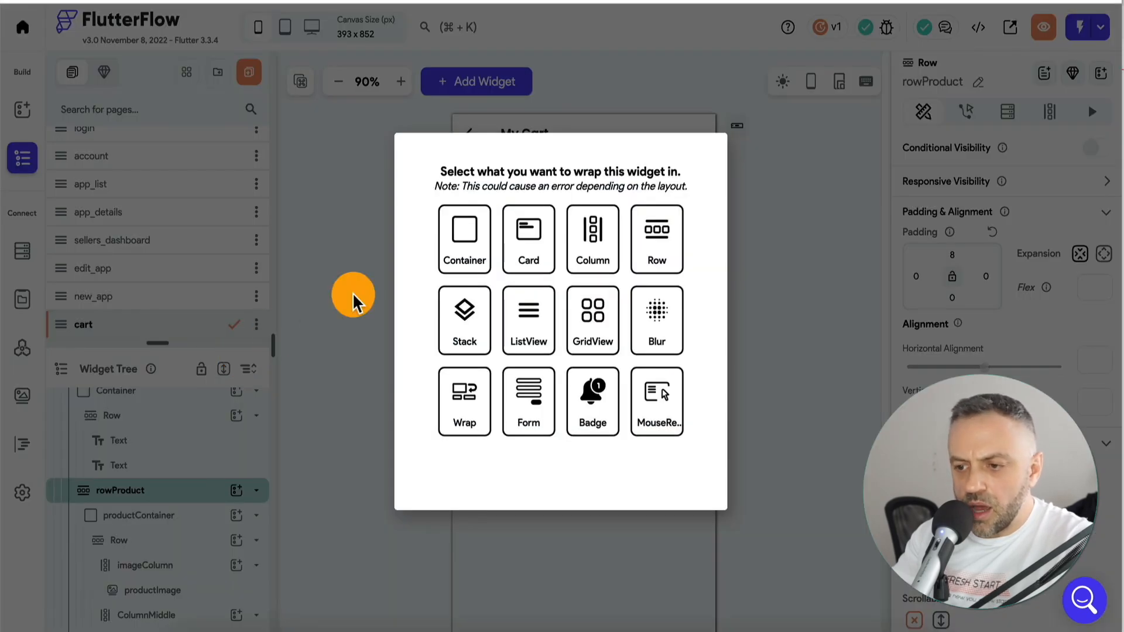
click(528, 319)
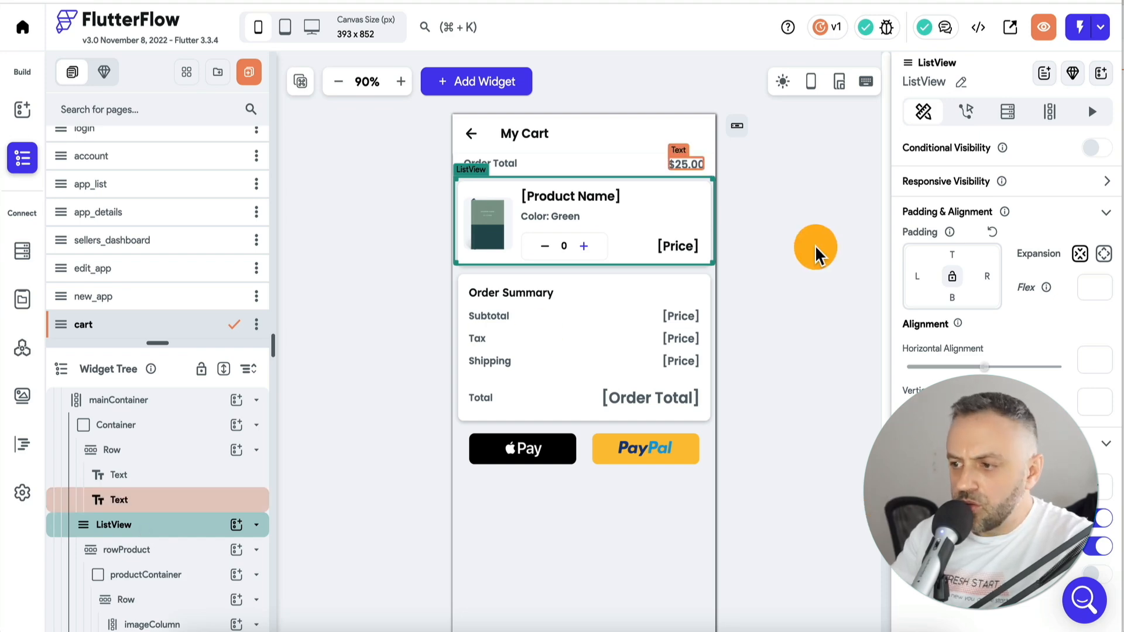
Generate the ListView's children from the cart local state list, with items as the variable name
click(1049, 112)
click(966, 303)
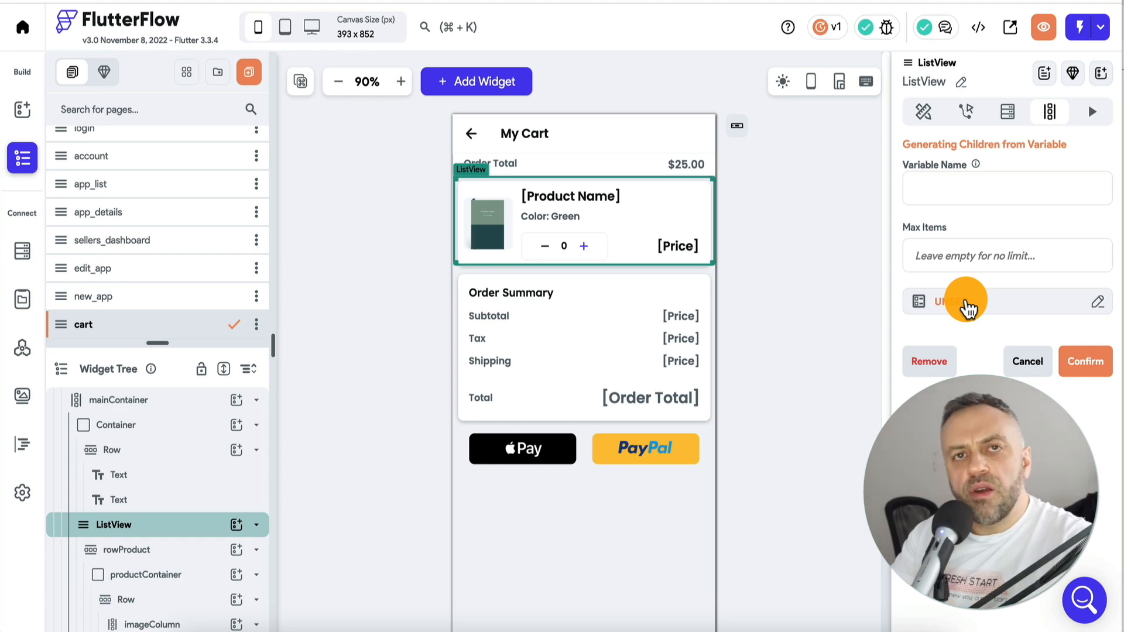
click(966, 303)
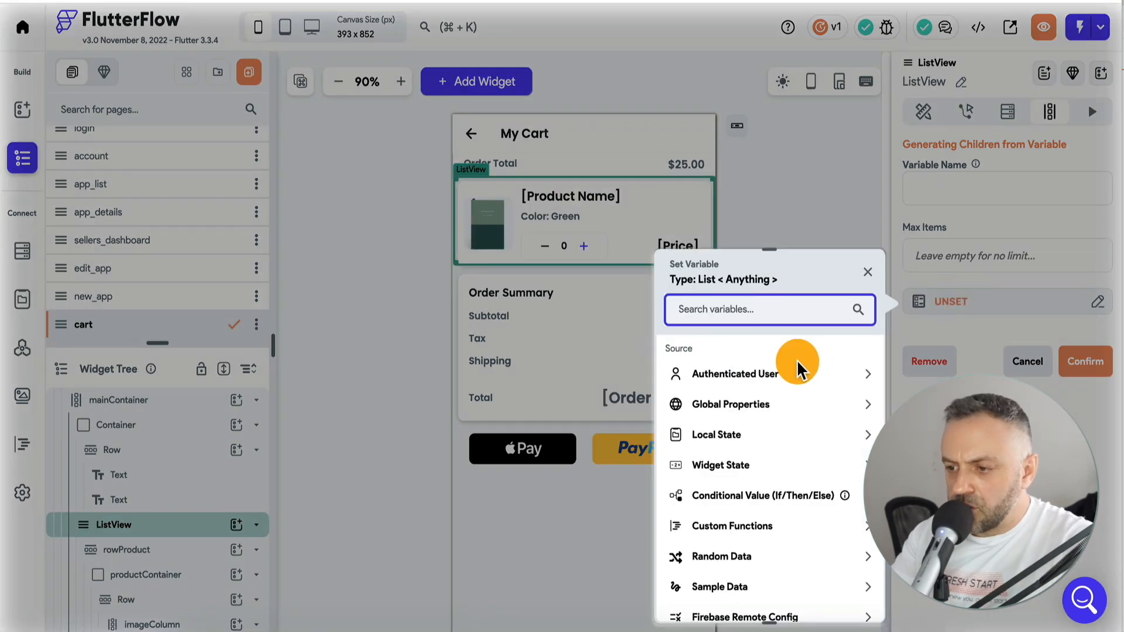
click(721, 436)
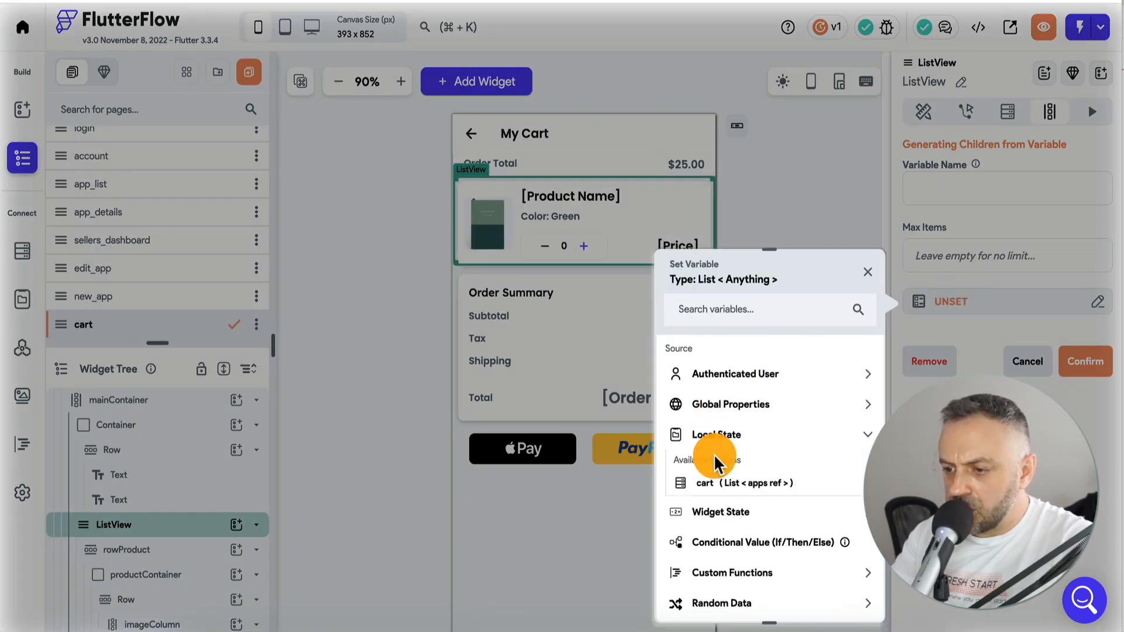
click(733, 493)
click(835, 596)
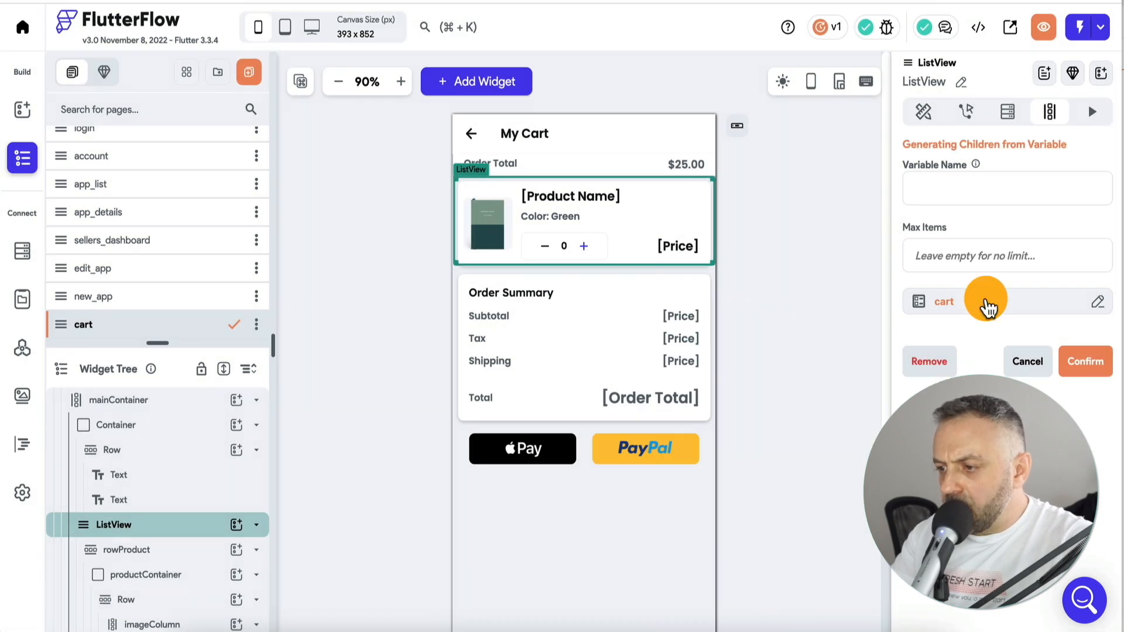
click(964, 176)
text(cart)
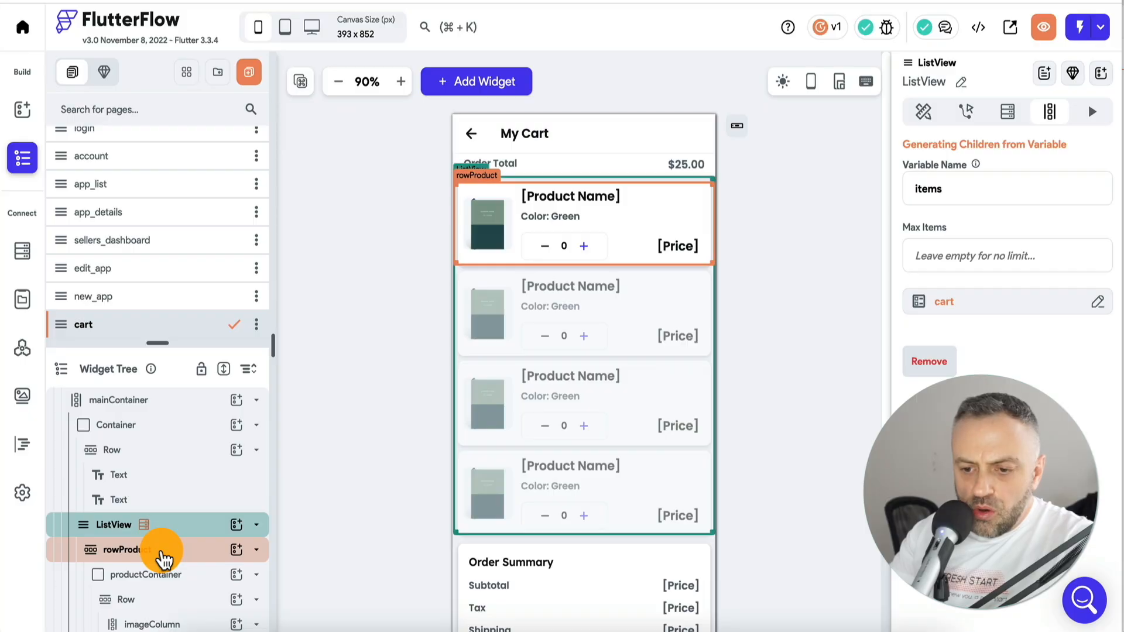
Add a Document from Reference backend query on the apps collection to rowProduct, using items Item as the reference
click(160, 559)
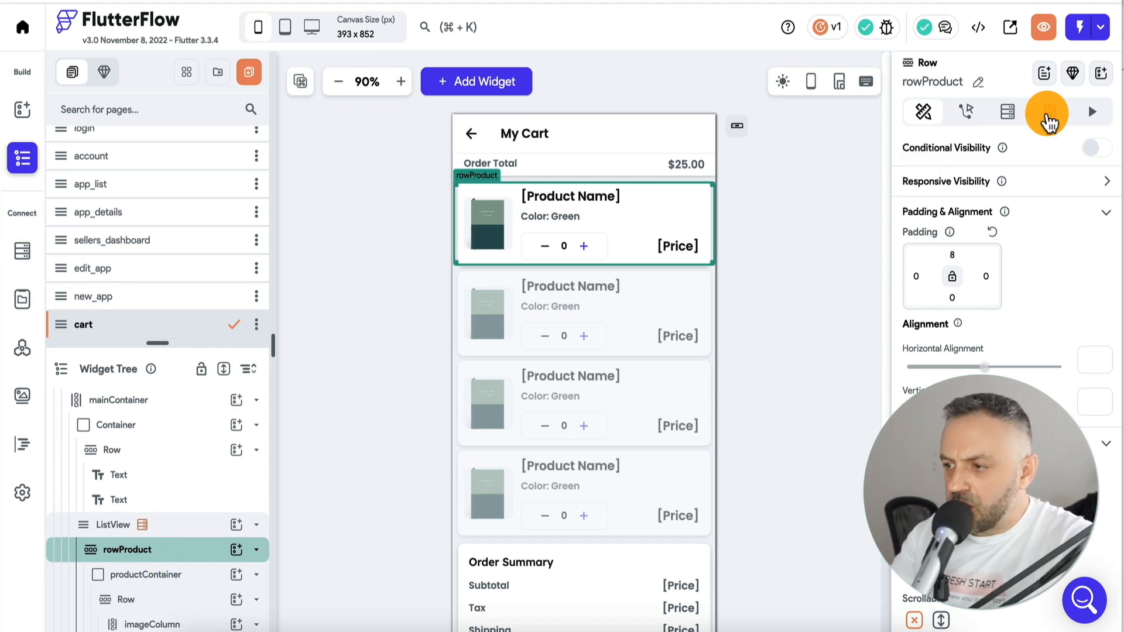
click(1008, 114)
click(985, 158)
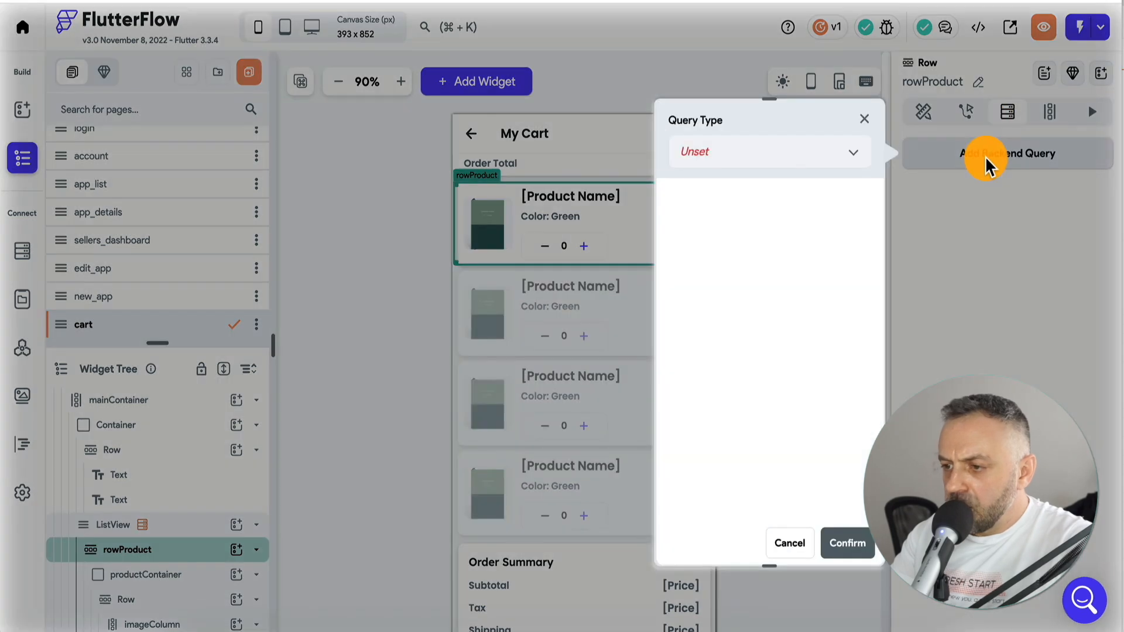
click(802, 153)
click(753, 190)
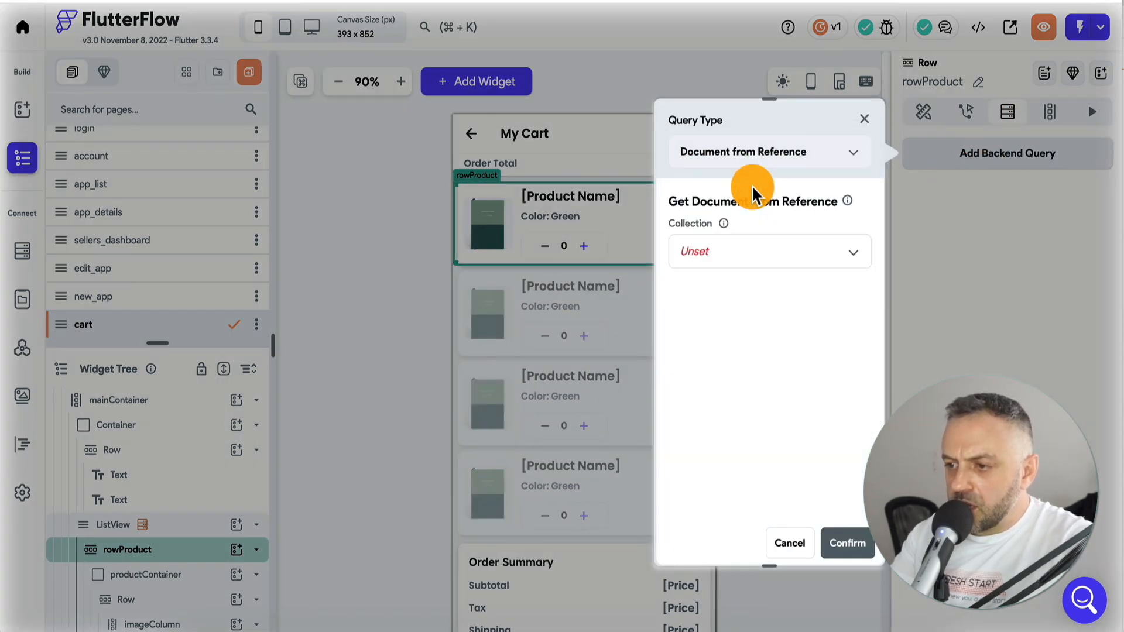
click(770, 255)
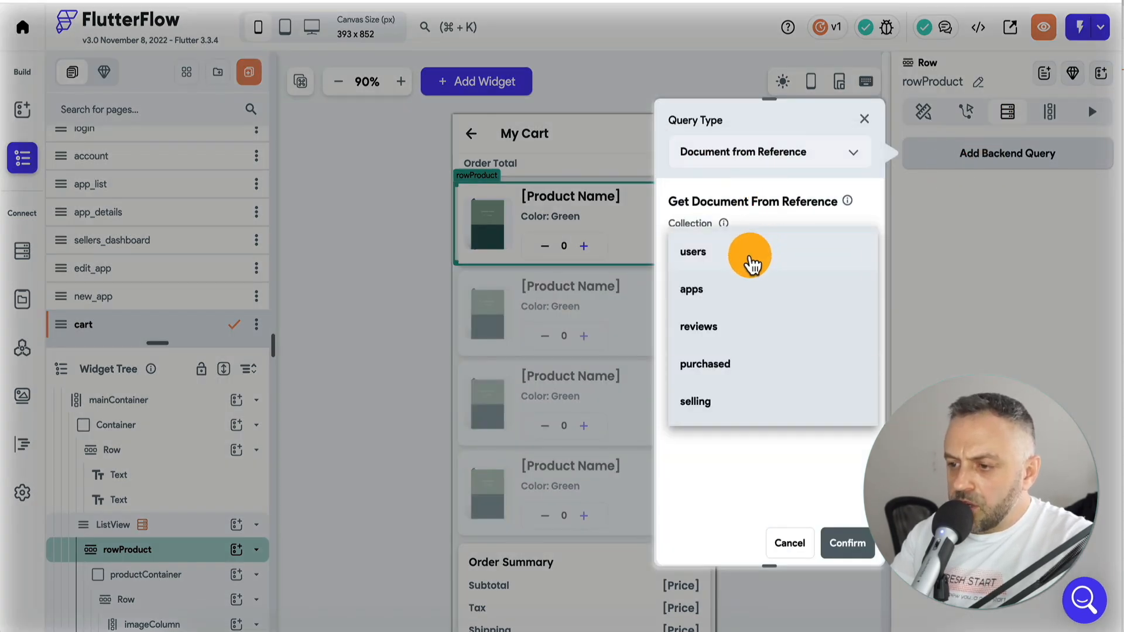
click(730, 291)
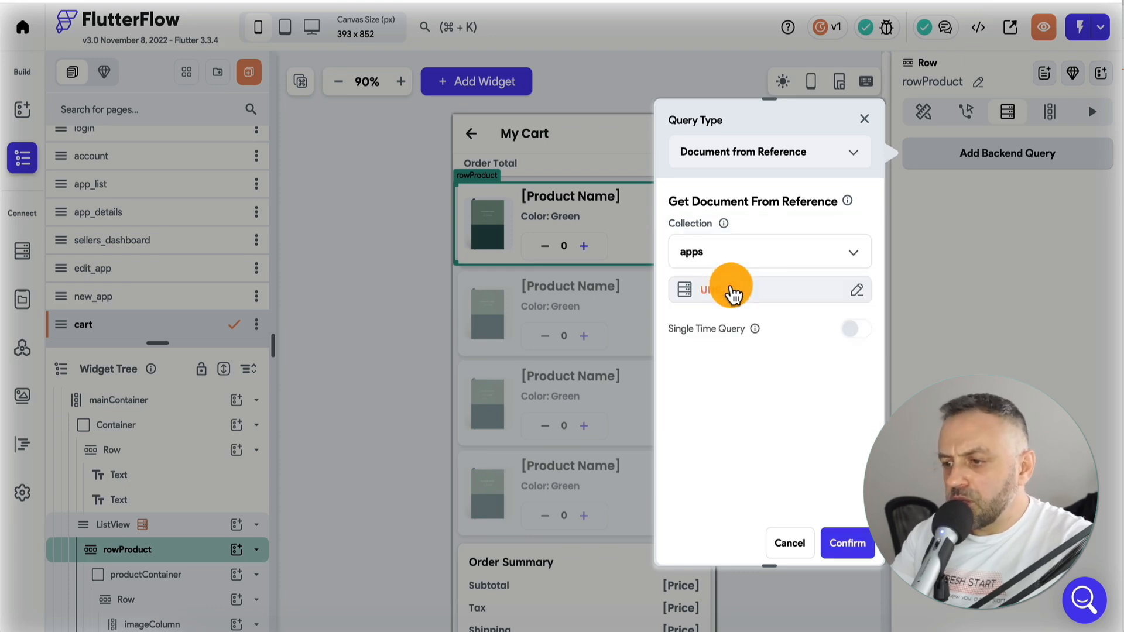
click(771, 289)
click(536, 363)
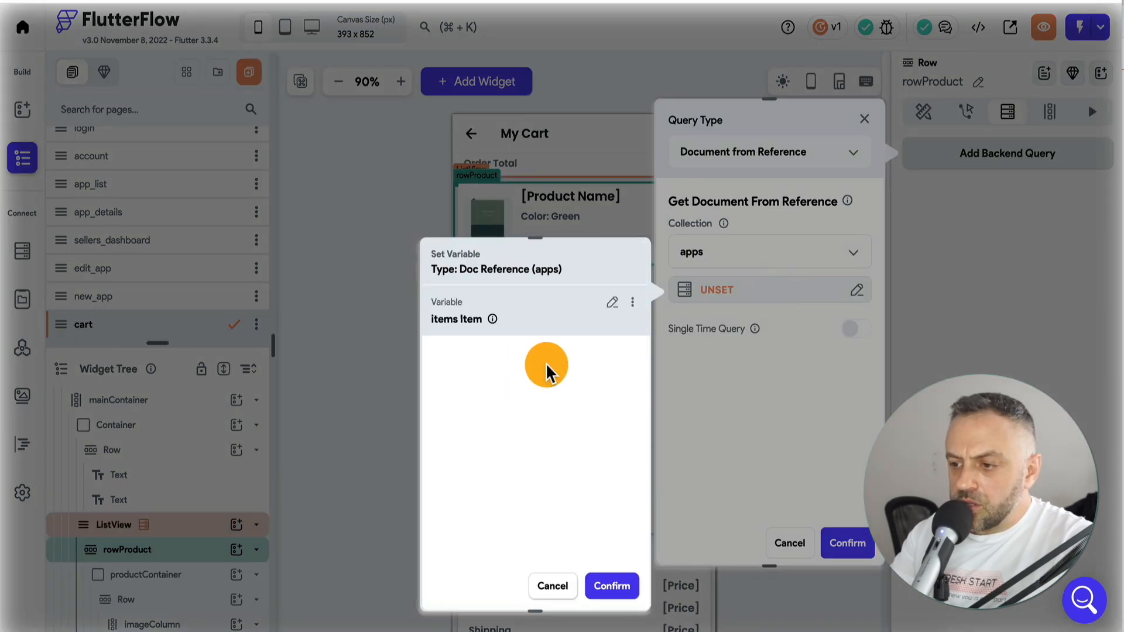
click(612, 586)
click(847, 543)
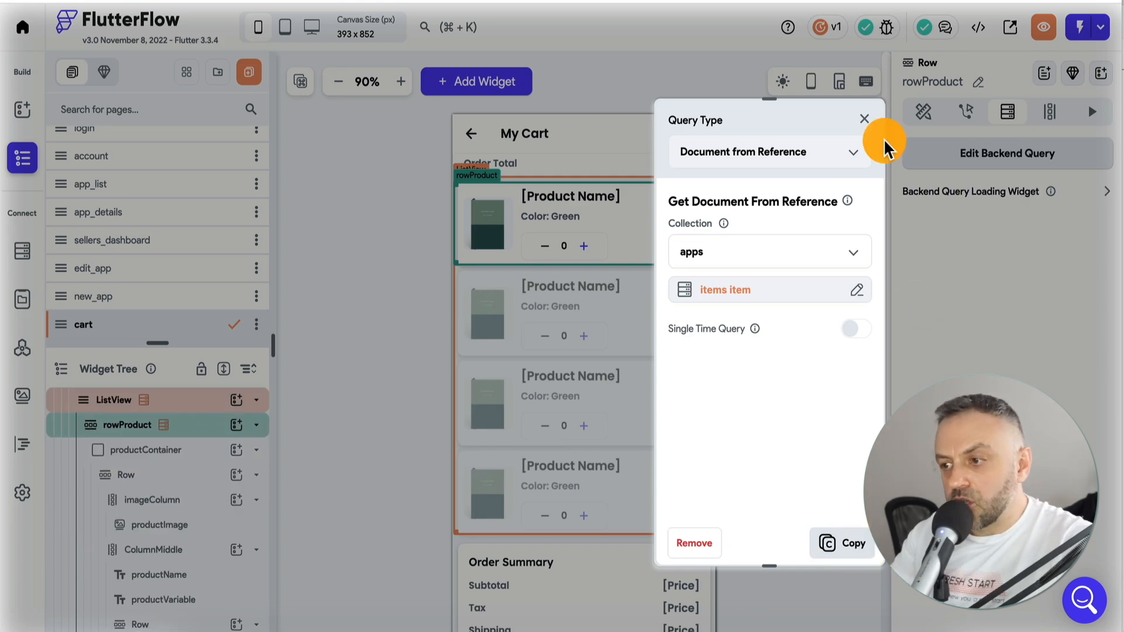
click(864, 118)
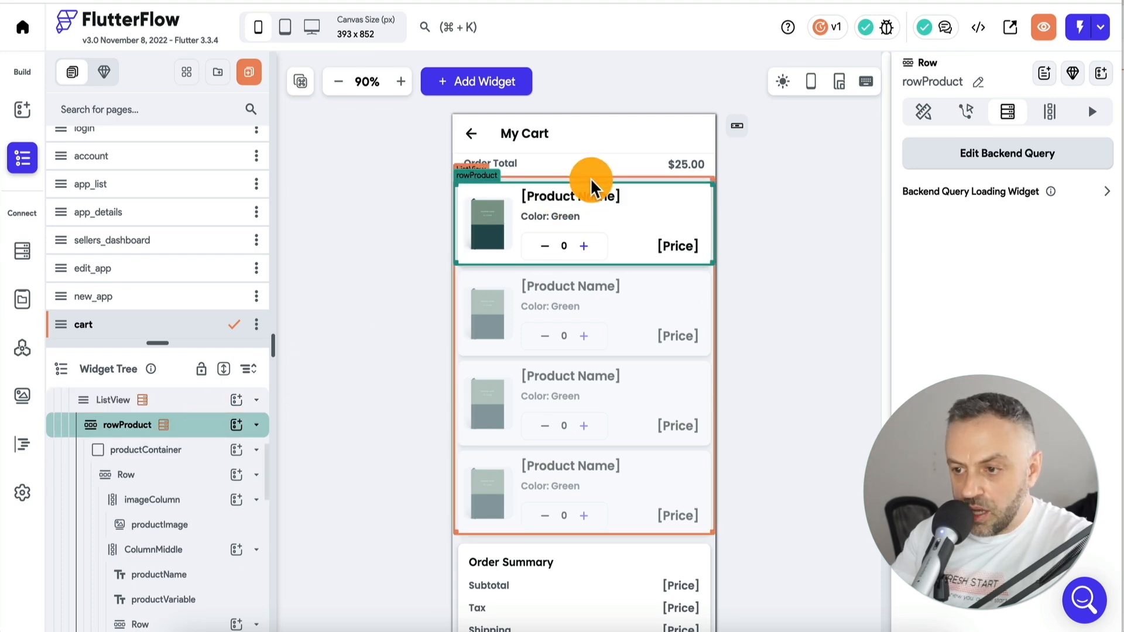
Bind the productName text to the name field of the apps document
click(580, 190)
click(963, 151)
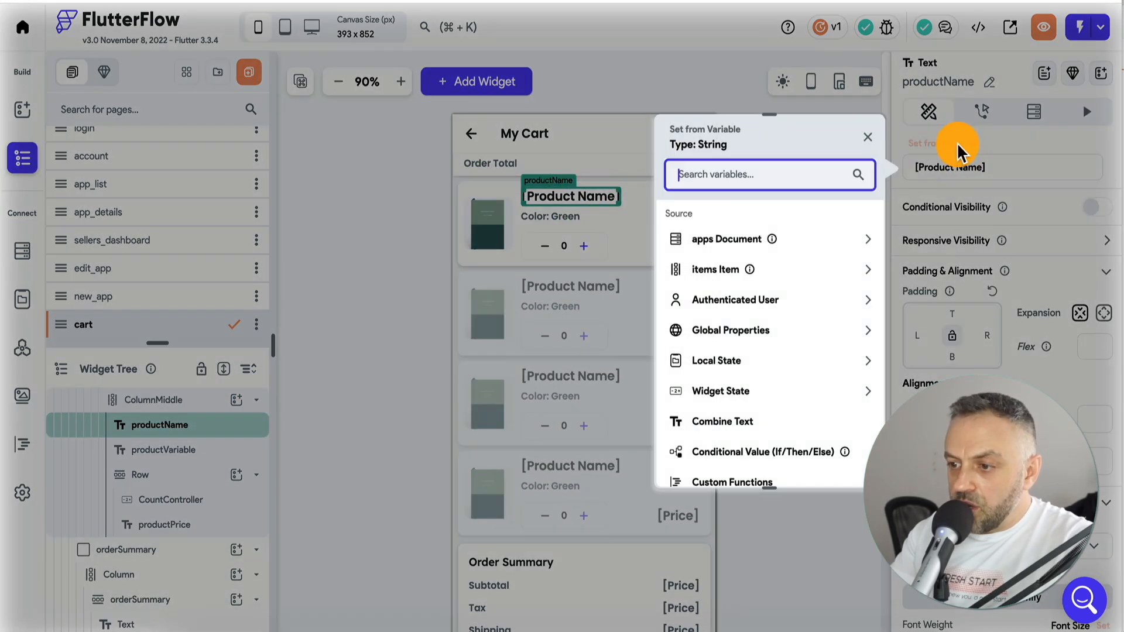
click(728, 240)
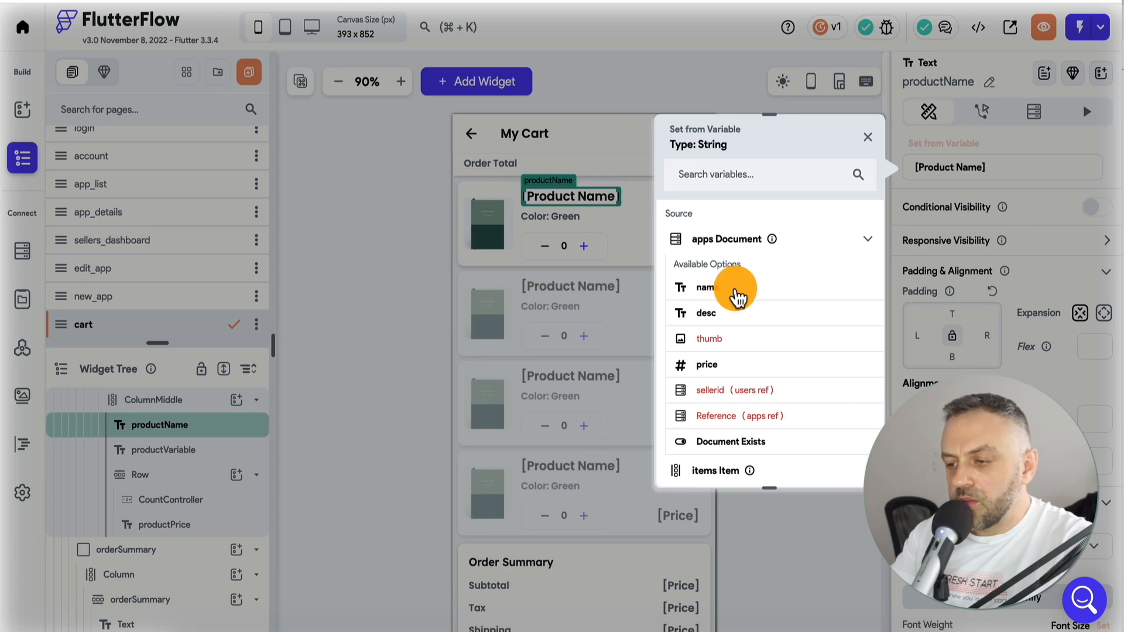
click(705, 287)
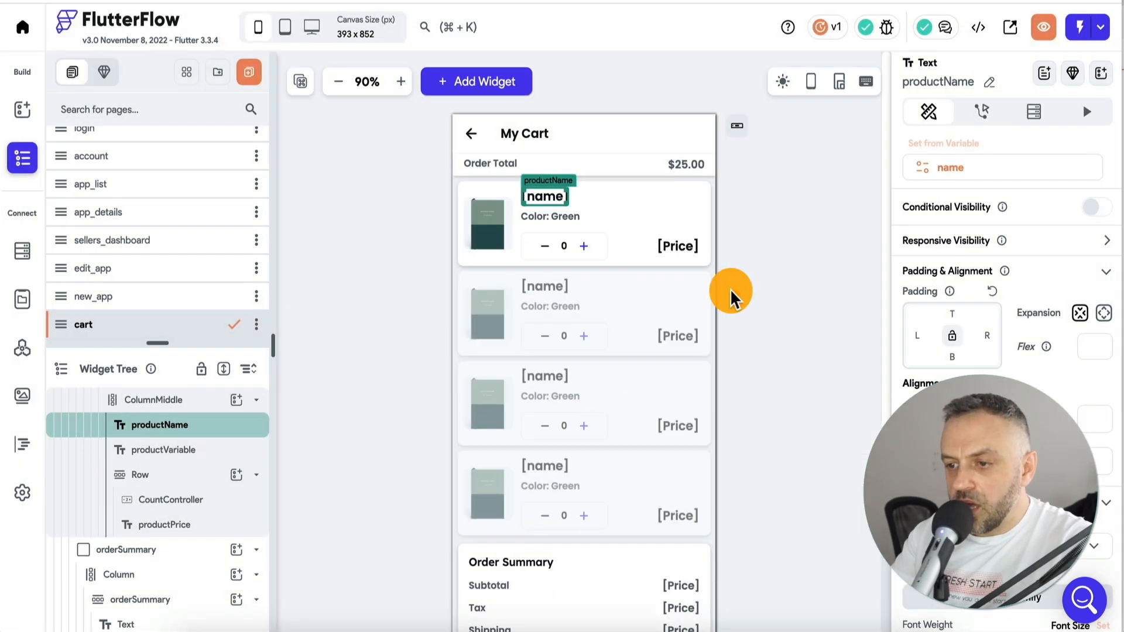
Bind the productVariable text to the desc field of the apps document
click(560, 209)
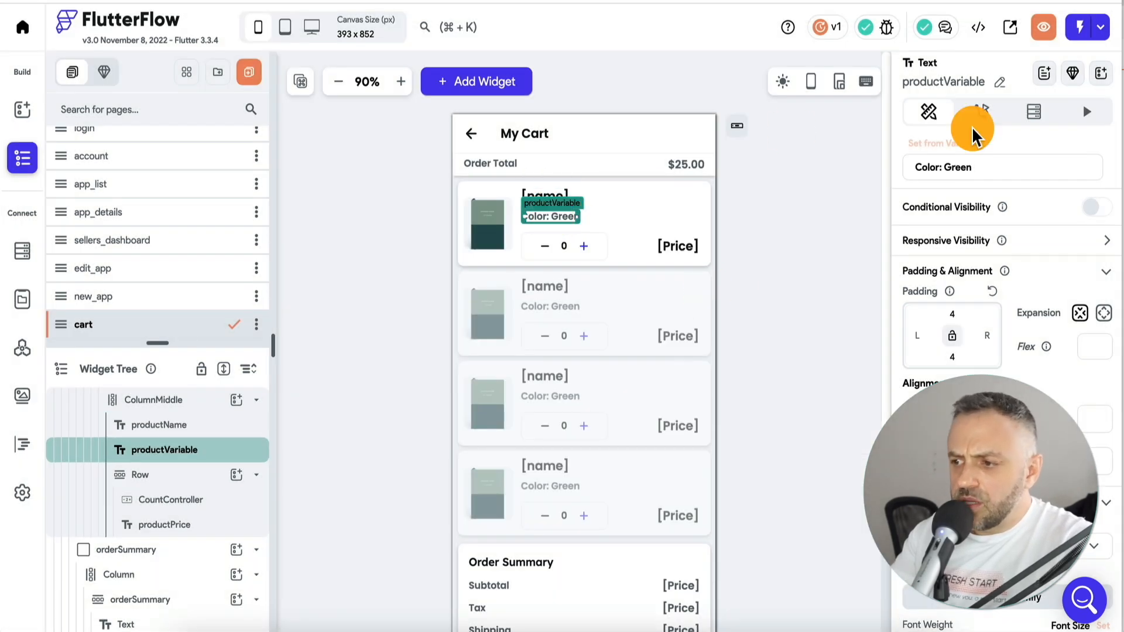
click(963, 152)
click(743, 238)
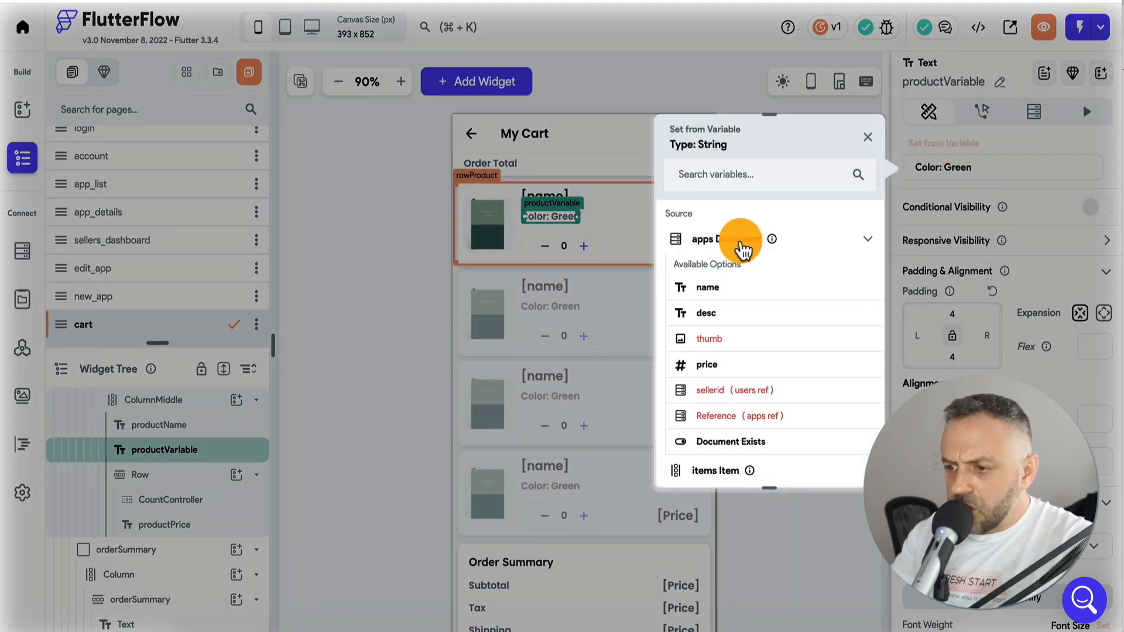
click(728, 316)
Change productImage's image type from Asset and bind its source to the apps document's thumb field
click(486, 216)
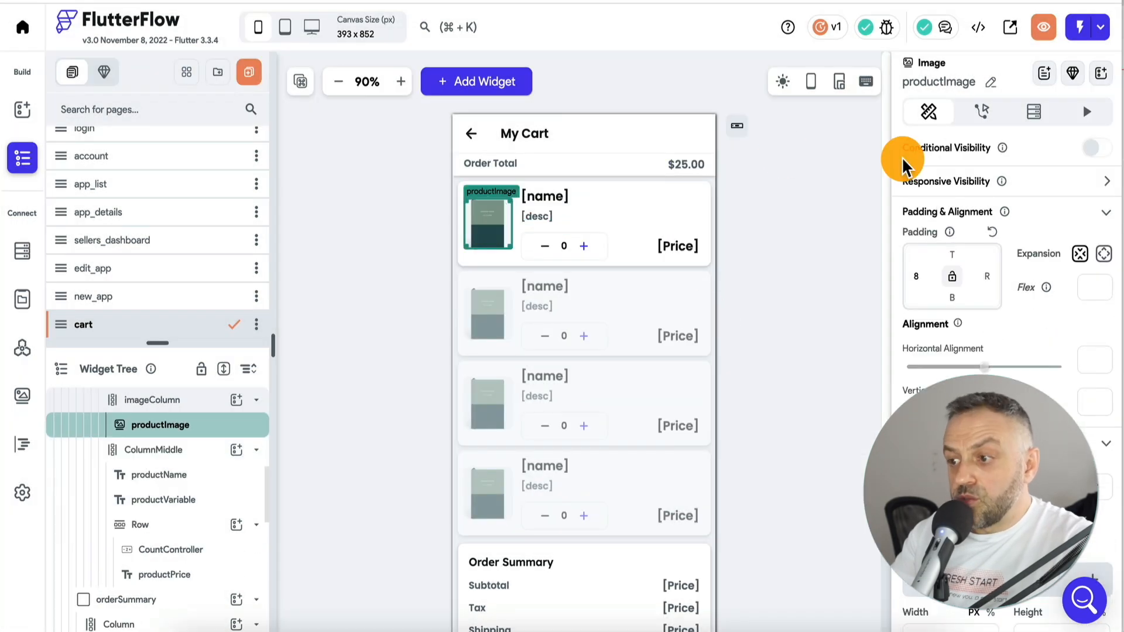
scroll(995, 351, down, 4)
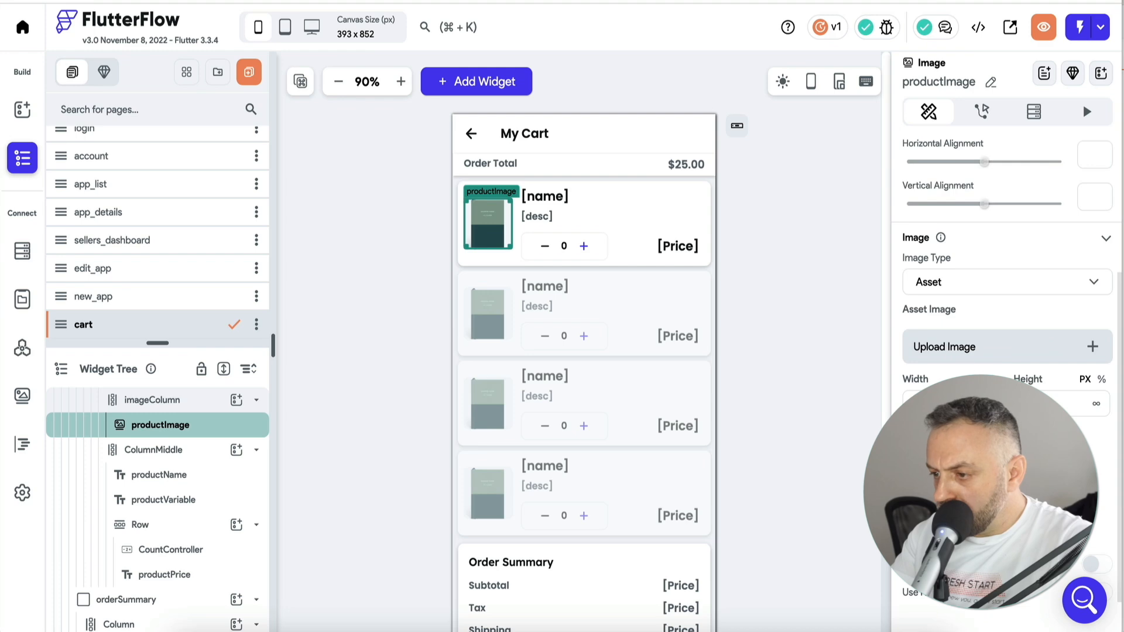
click(989, 281)
click(970, 256)
click(959, 339)
click(729, 384)
click(728, 483)
click(765, 196)
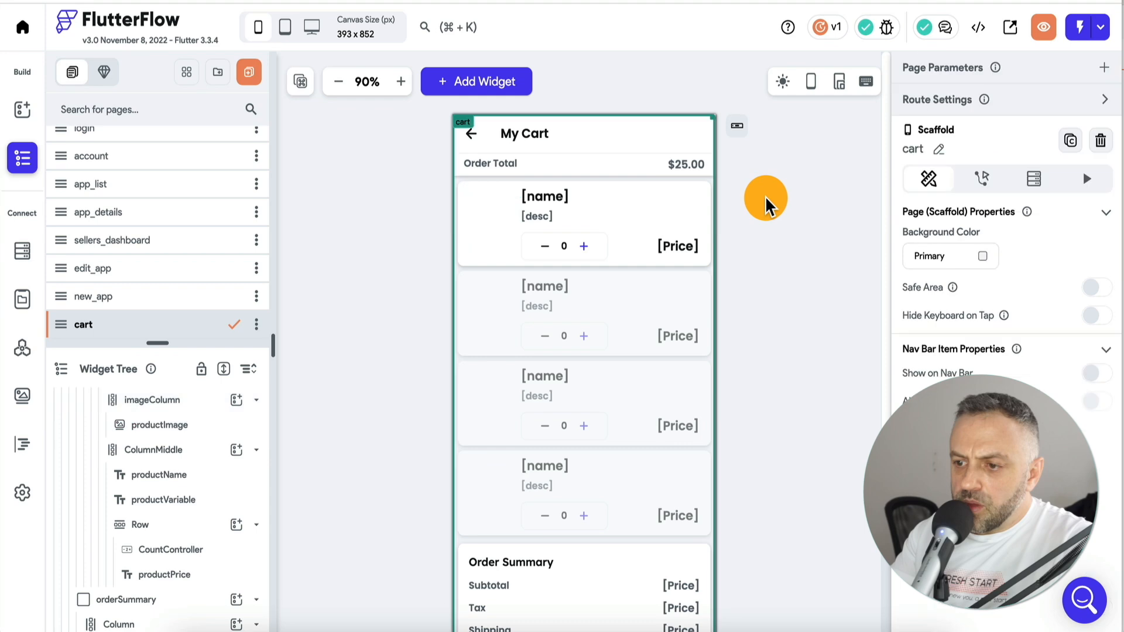
Delete the CountController quantity widget from the cart item's price row
click(542, 242)
key(Delete)
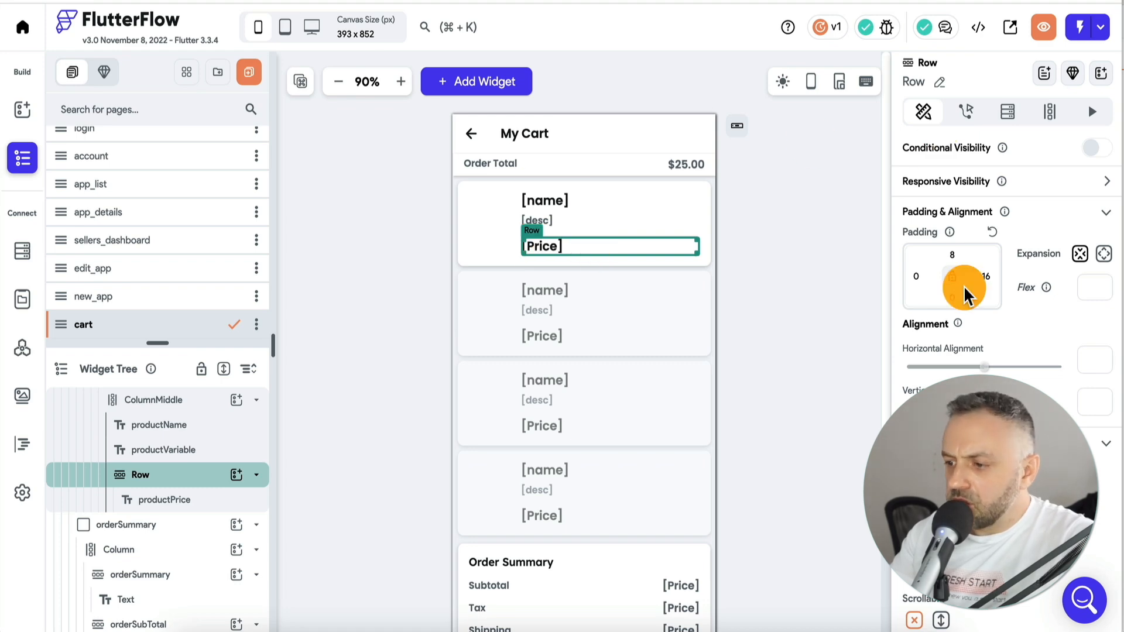
Select the productPrice text in the cart item's row
click(537, 243)
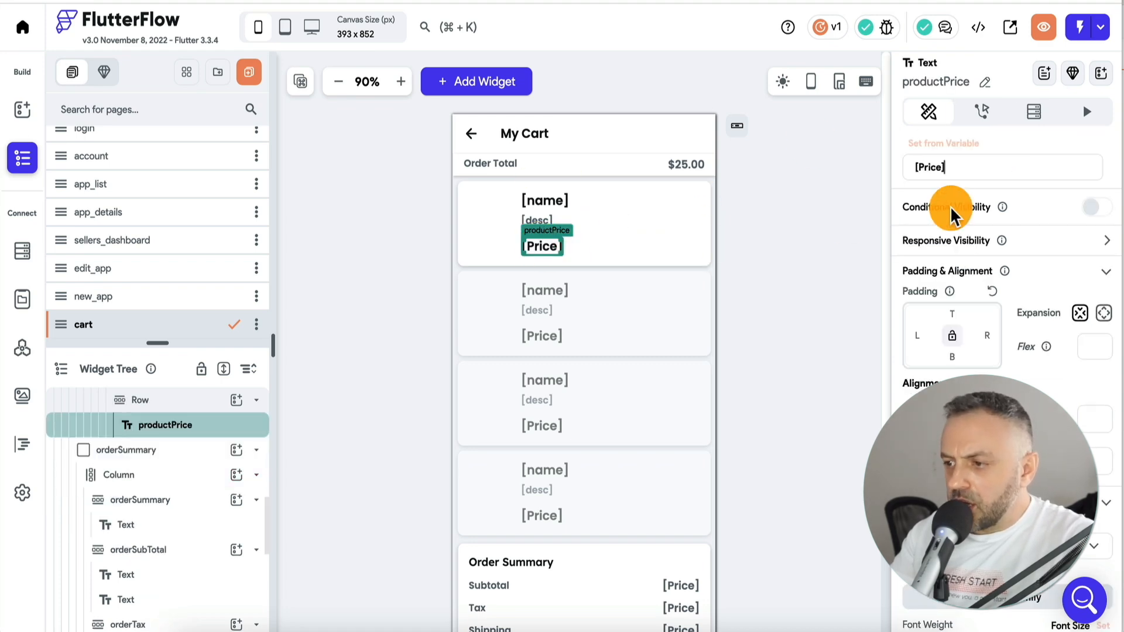
Bind the productPrice text to the price field of the apps document
click(954, 147)
click(746, 240)
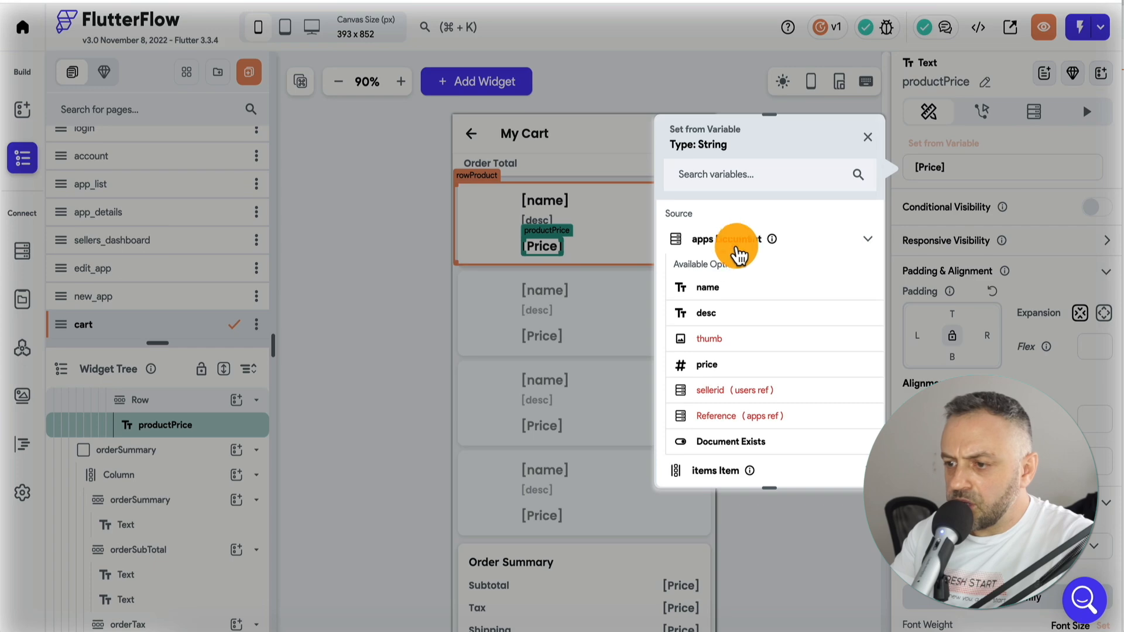
click(728, 364)
click(845, 465)
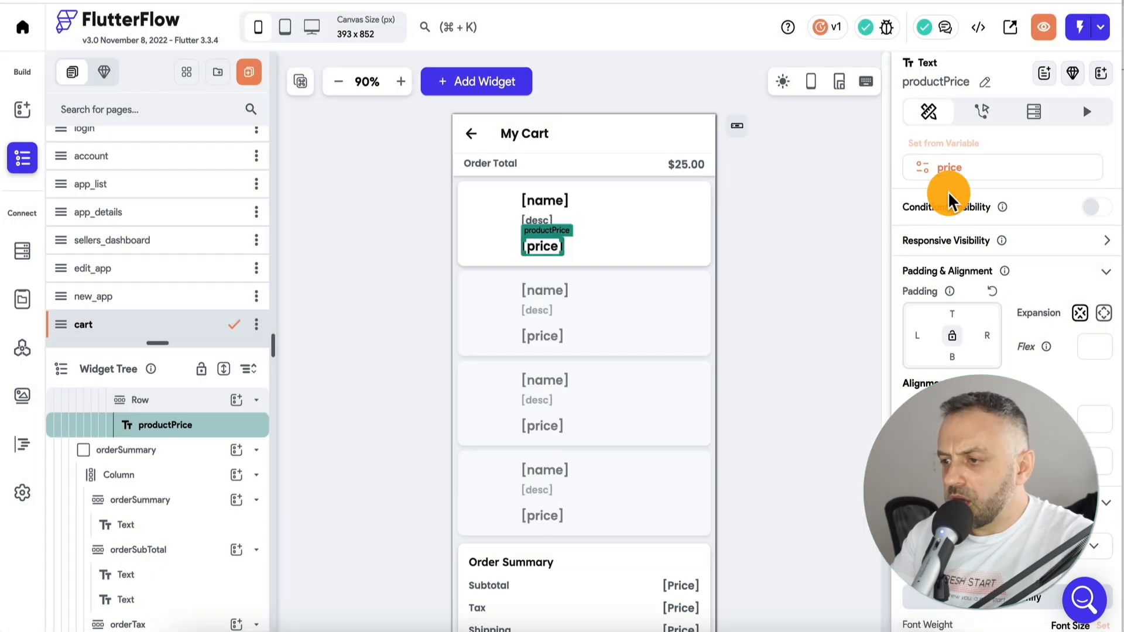
Apply a custom Number Format to the productPrice variable and enable Display as Currency
click(953, 153)
click(749, 324)
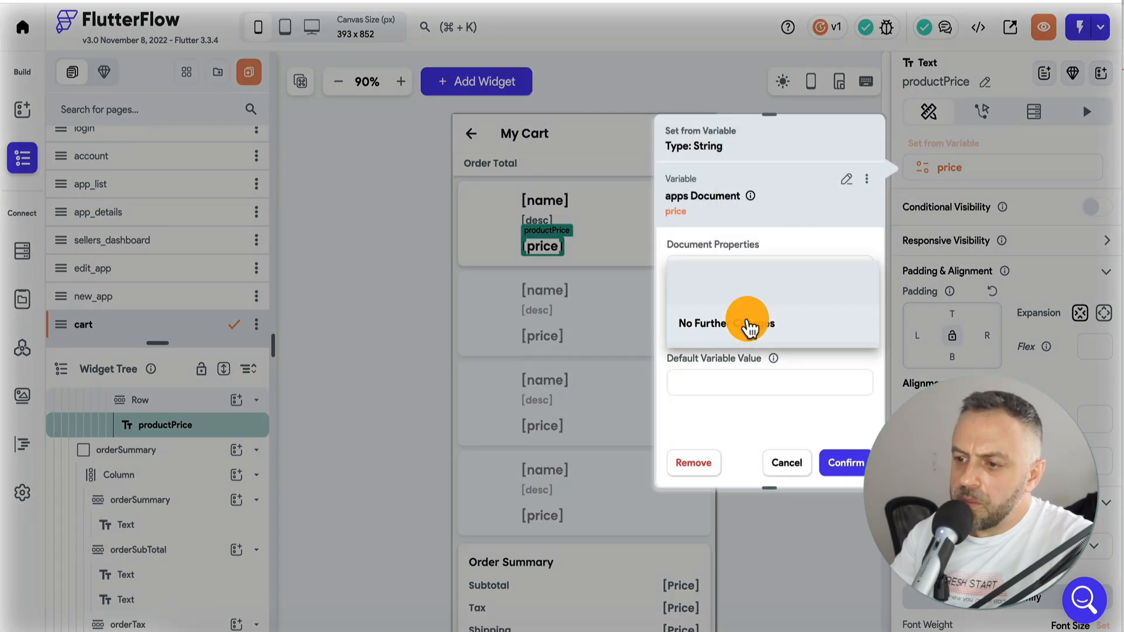
click(753, 283)
scroll(770, 354, down, 1)
click(769, 354)
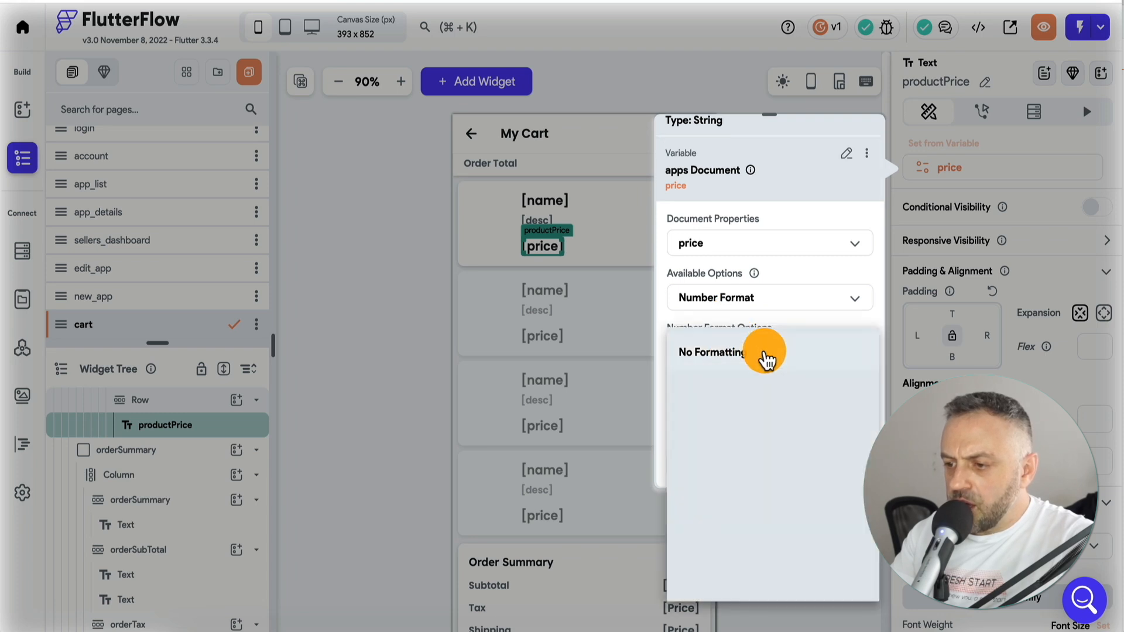
click(728, 584)
scroll(770, 309, down, 1)
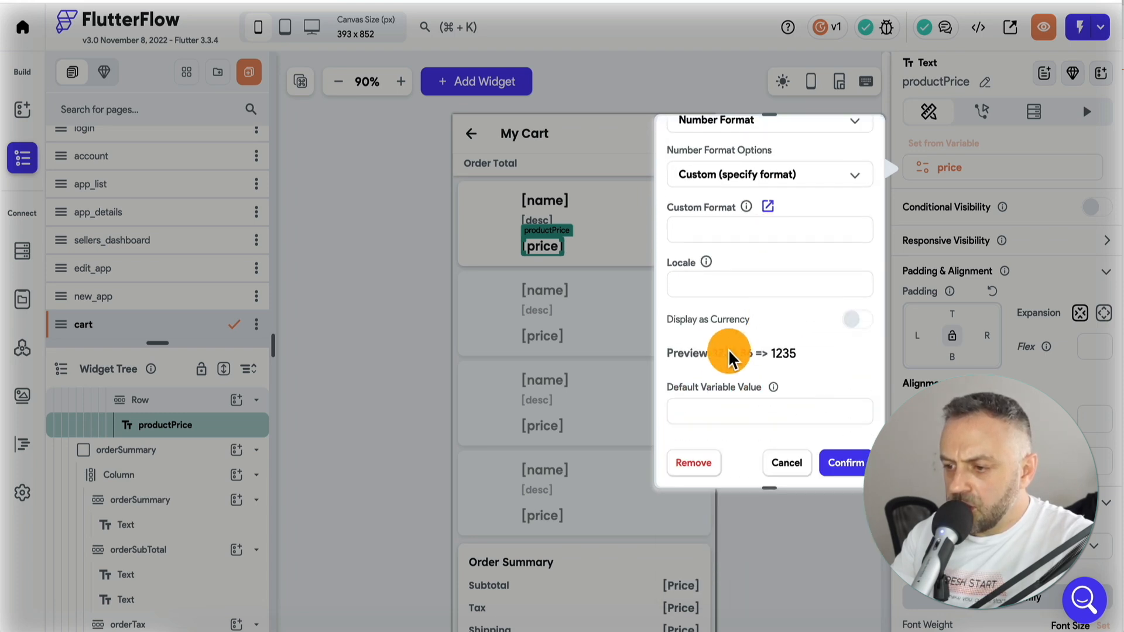
click(857, 319)
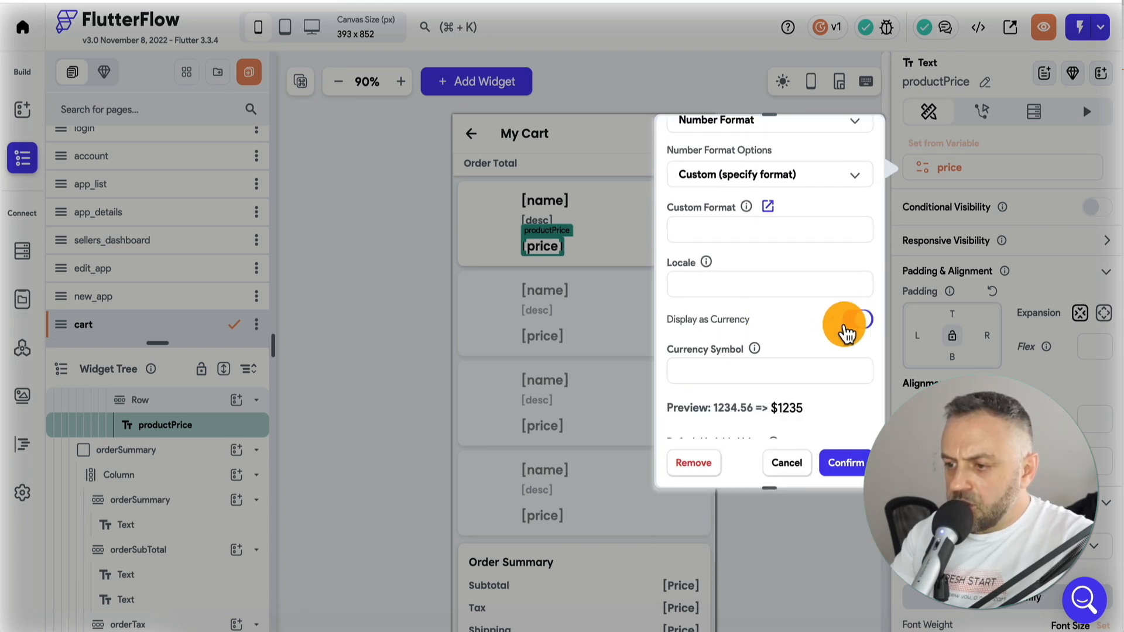
click(842, 463)
click(394, 265)
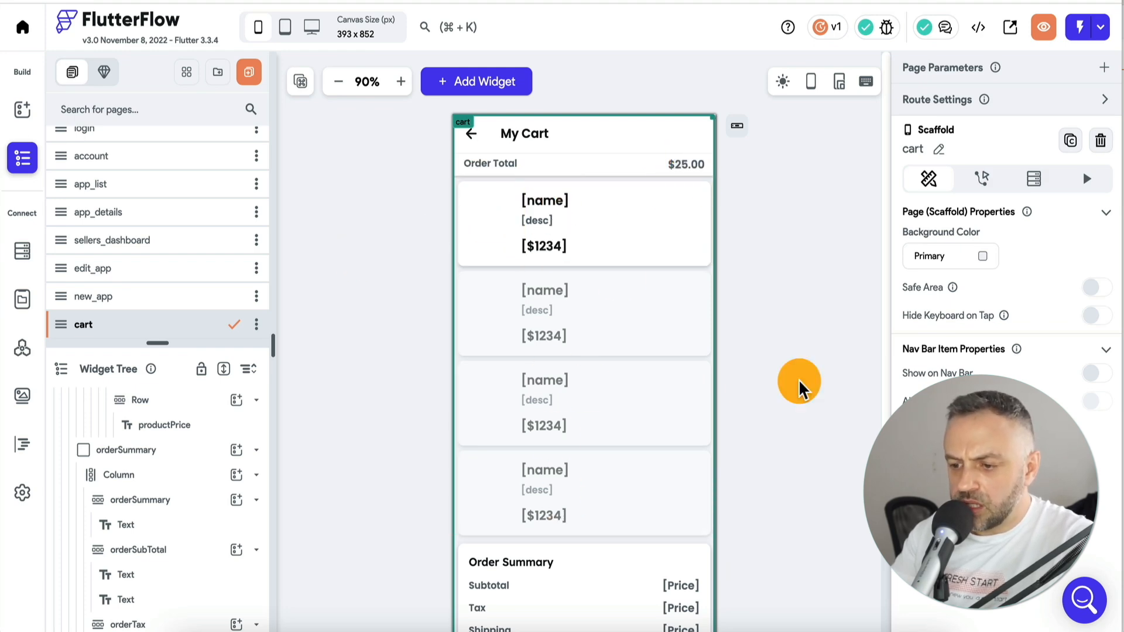
Delete the Shipping row from the cart page's Order Summary
scroll(798, 386, down, 2)
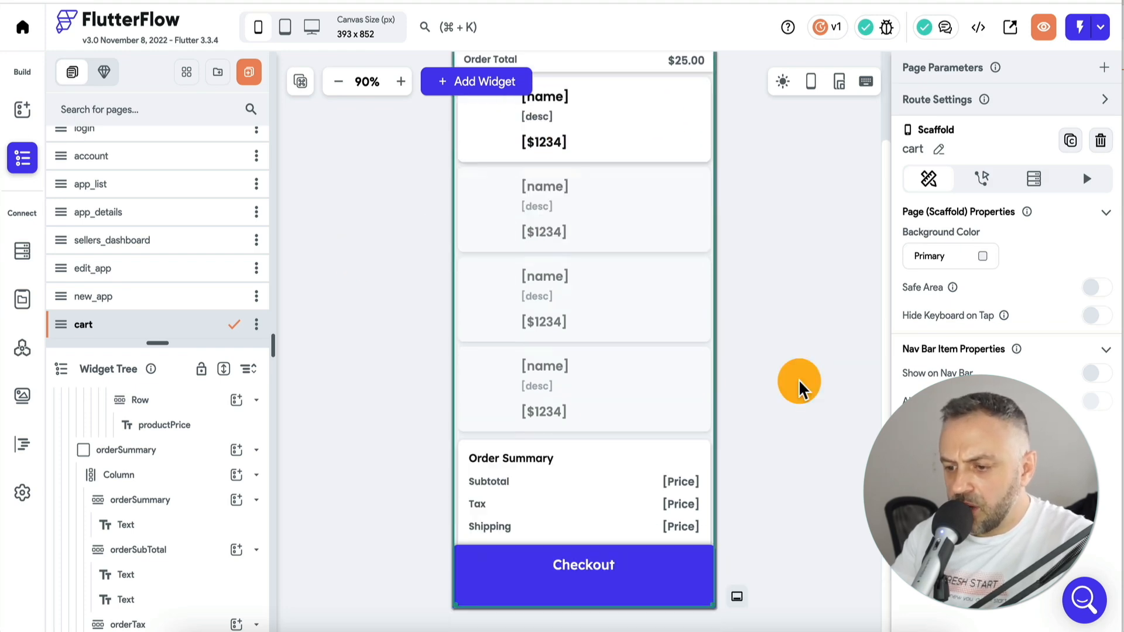
click(668, 504)
scroll(176, 529, down, 3)
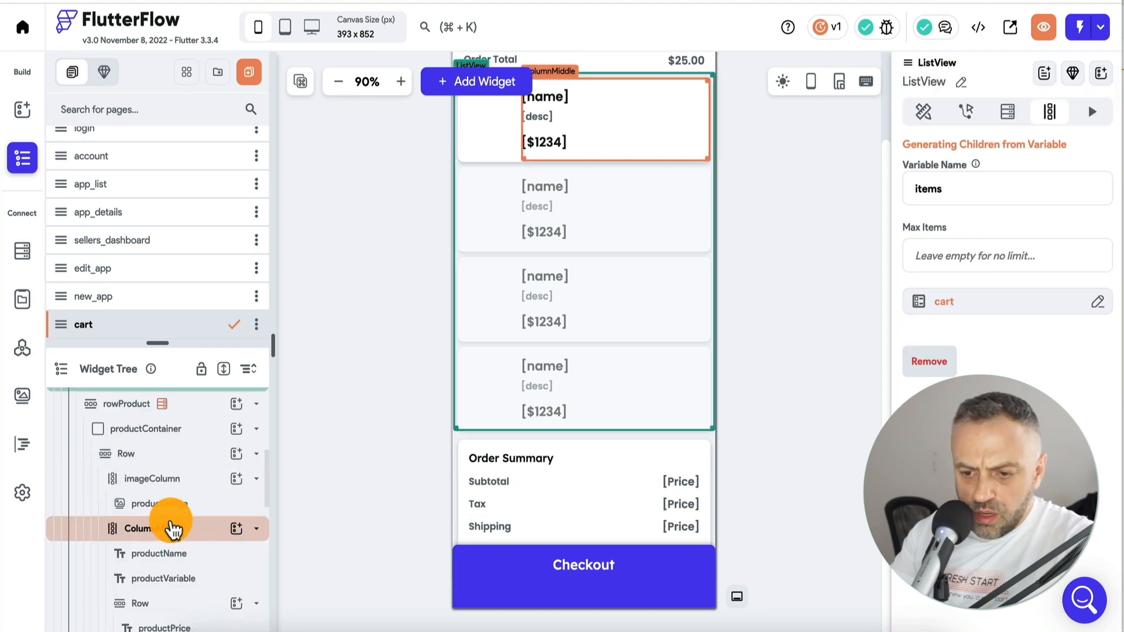
click(489, 502)
click(680, 480)
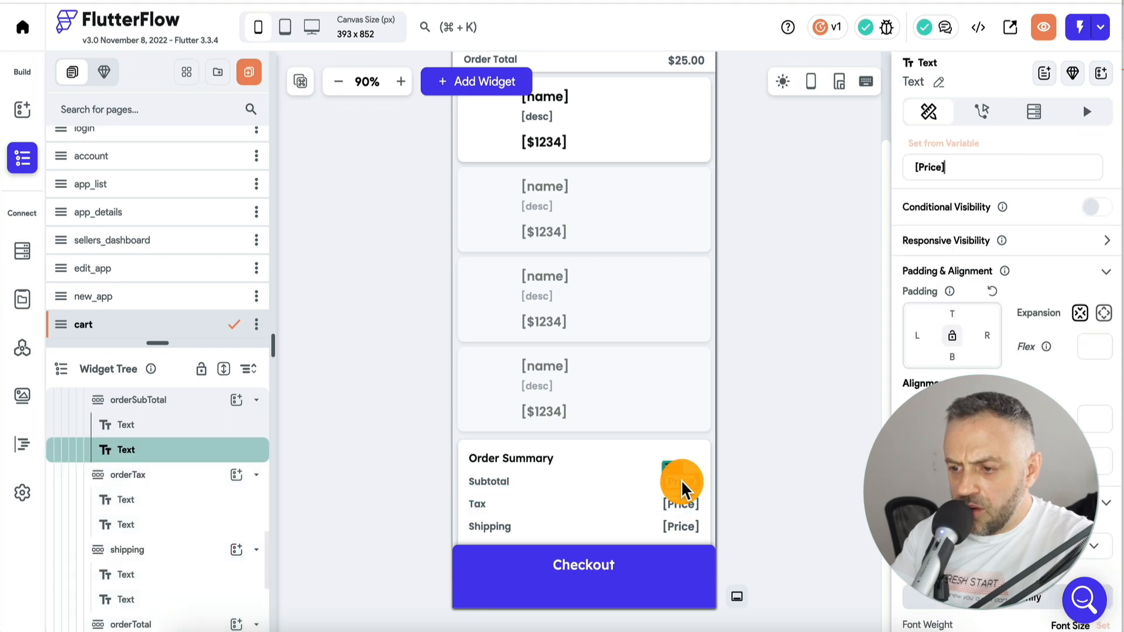
click(521, 526)
key(Delete)
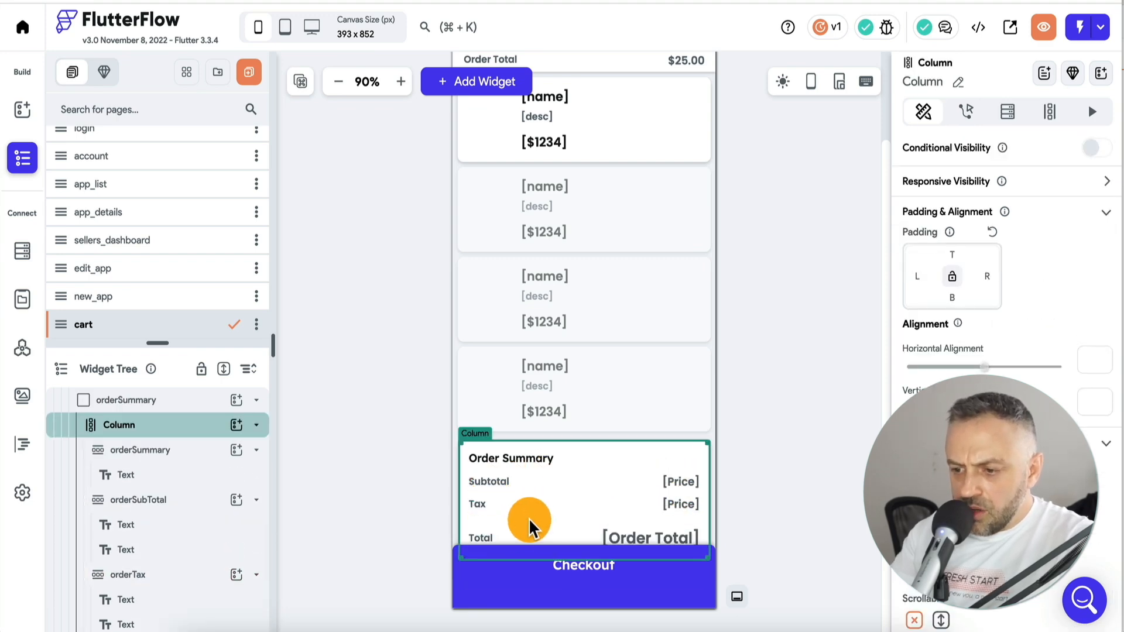
Delete the applePay and payPal images from the row below the order total
scroll(260, 531, down, 2)
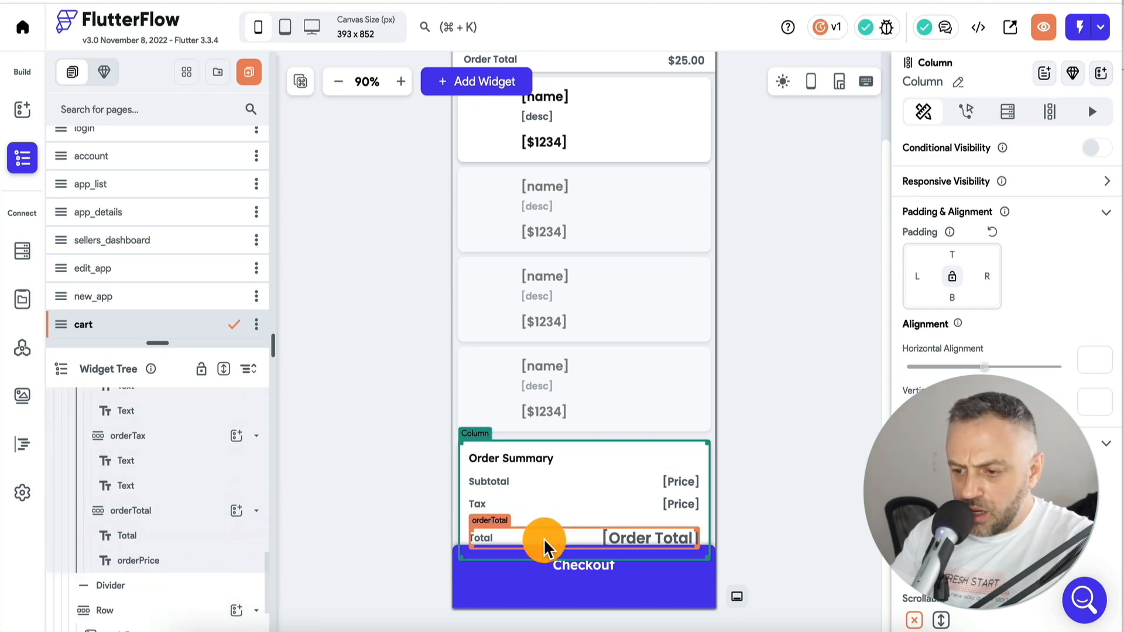
click(535, 588)
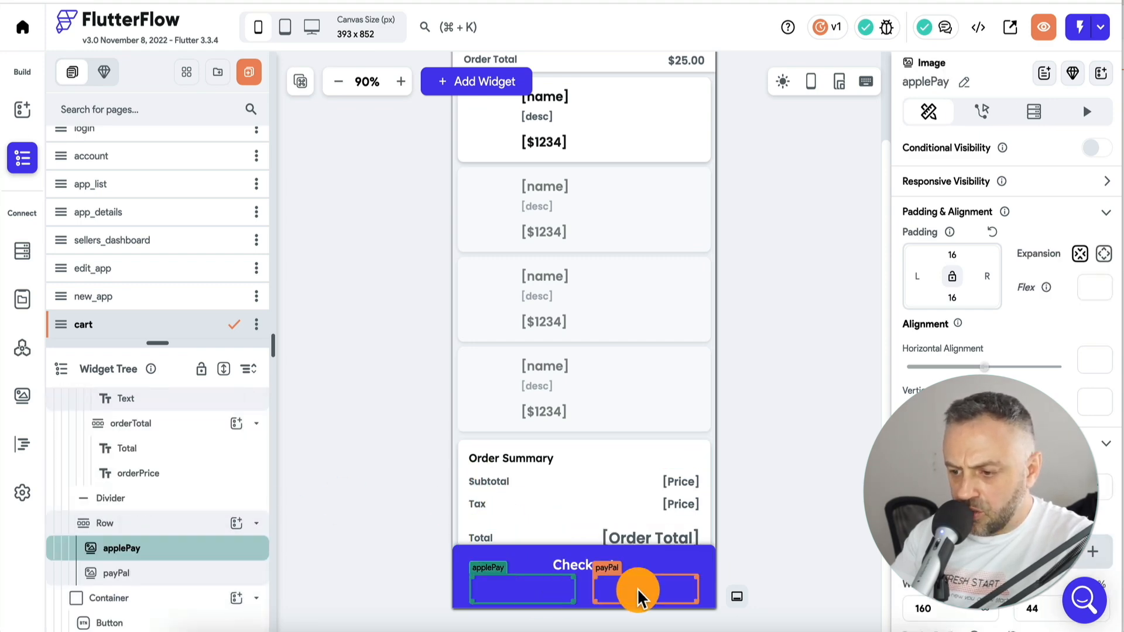
click(637, 588)
click(546, 587)
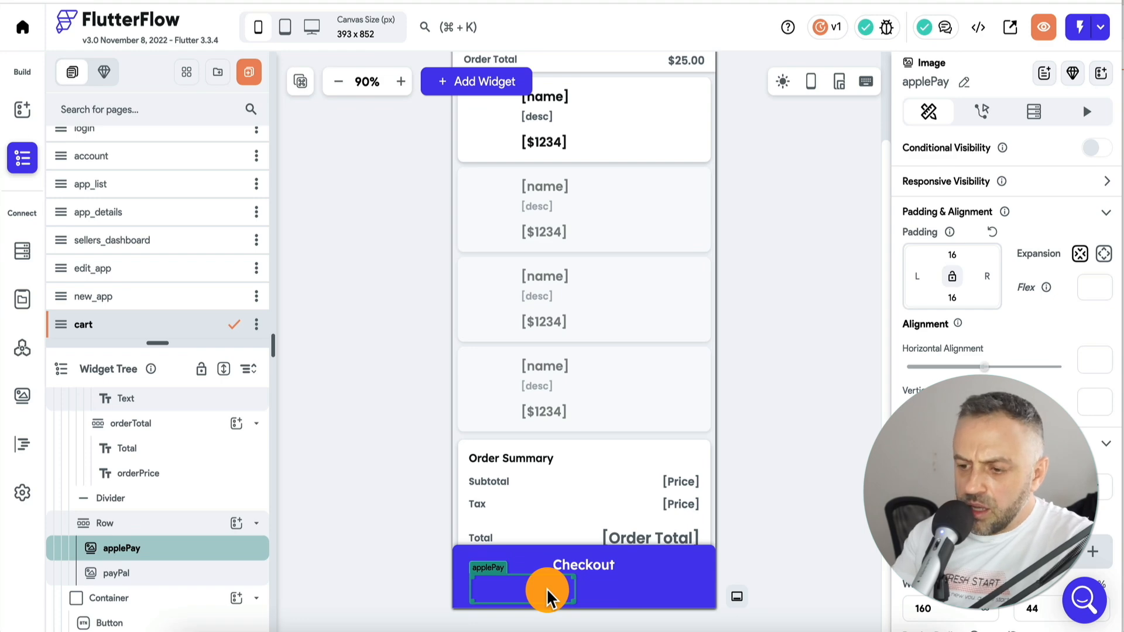
key(Delete)
click(594, 603)
click(581, 586)
key(Delete)
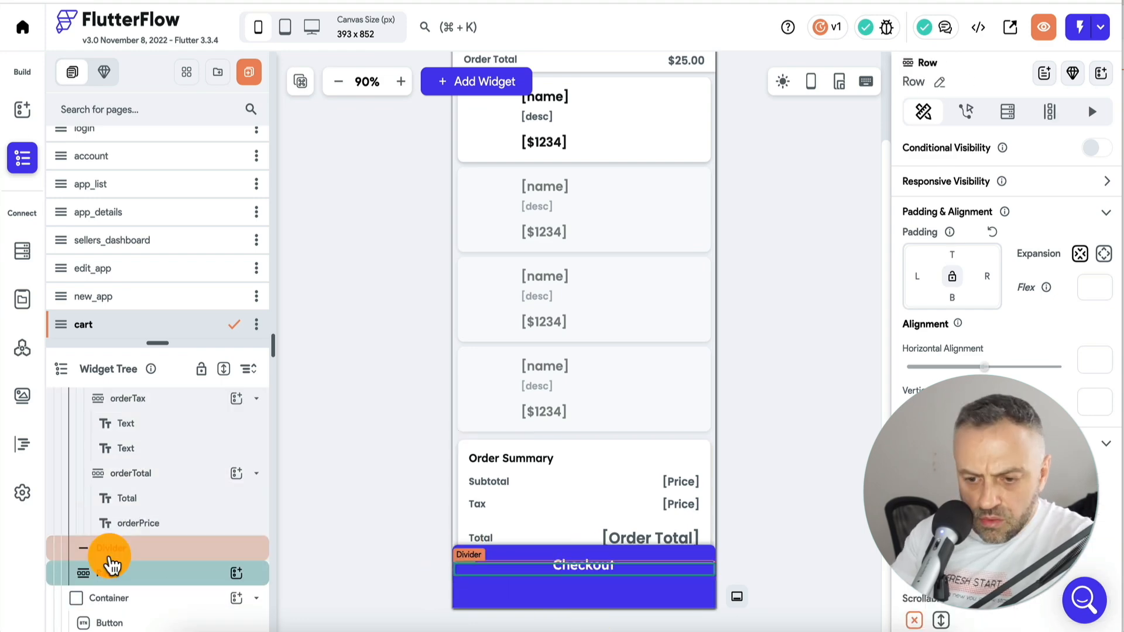
Change the checkout button's label to CHECKOUT and fit the button compactly inside its container
click(579, 582)
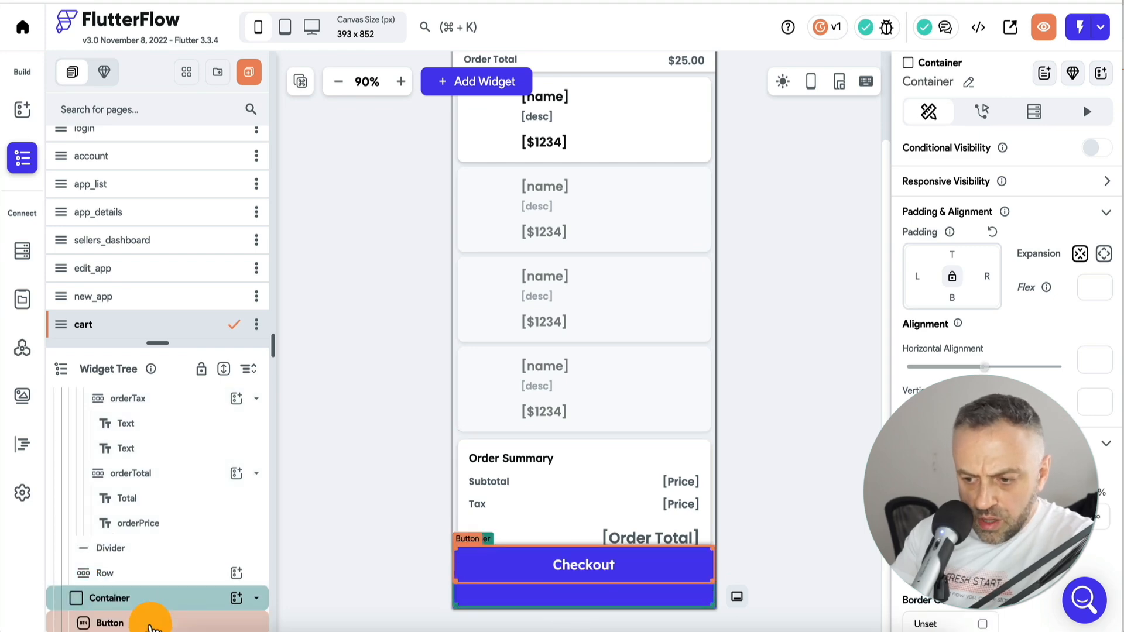
click(146, 622)
click(164, 600)
click(160, 622)
scroll(995, 433, down, 10)
scroll(995, 433, down, 5)
scroll(995, 433, up, 3)
scroll(995, 433, down, 5)
scroll(995, 433, up, 5)
scroll(995, 433, up, 10)
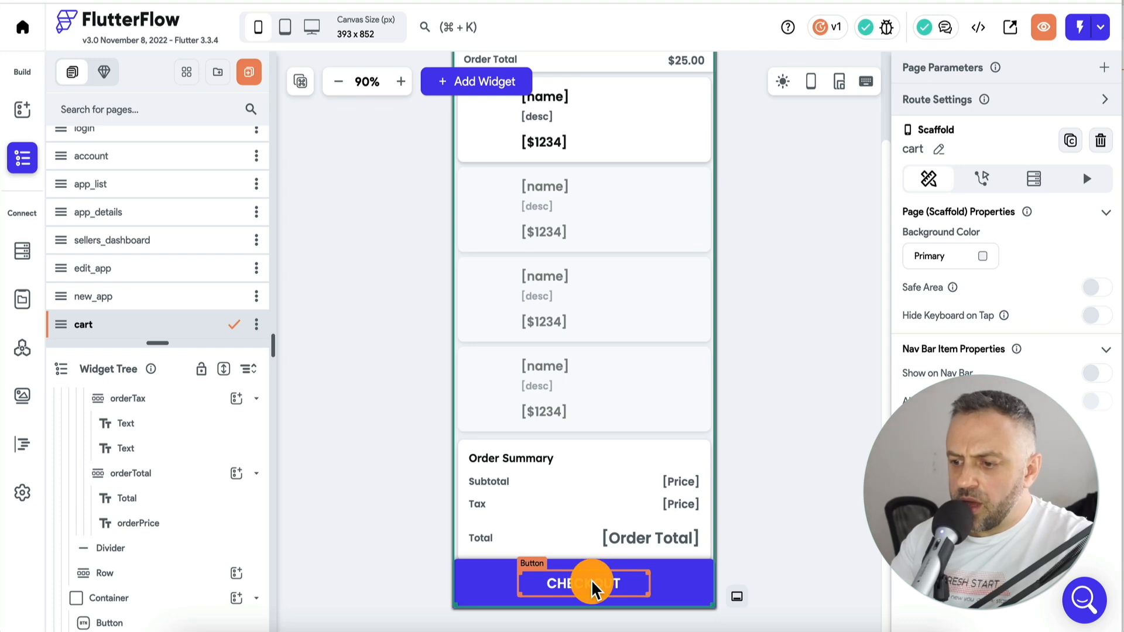
Set the font size of the CHECKOUT button's label to 24
click(593, 587)
scroll(1006, 292, down, 6)
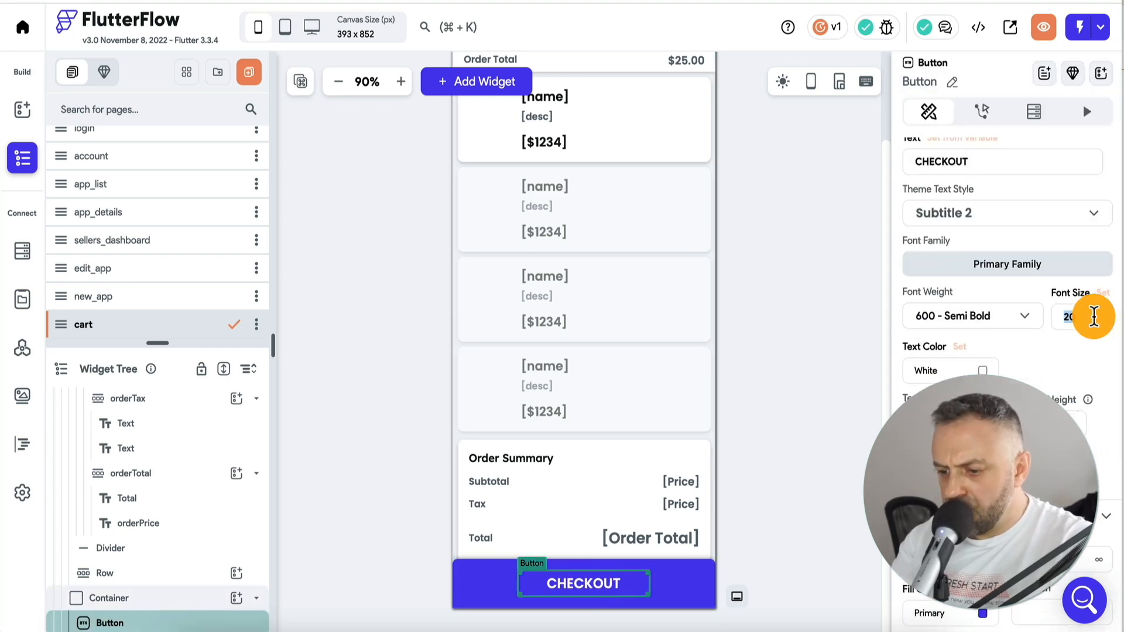
text(24)
click(754, 375)
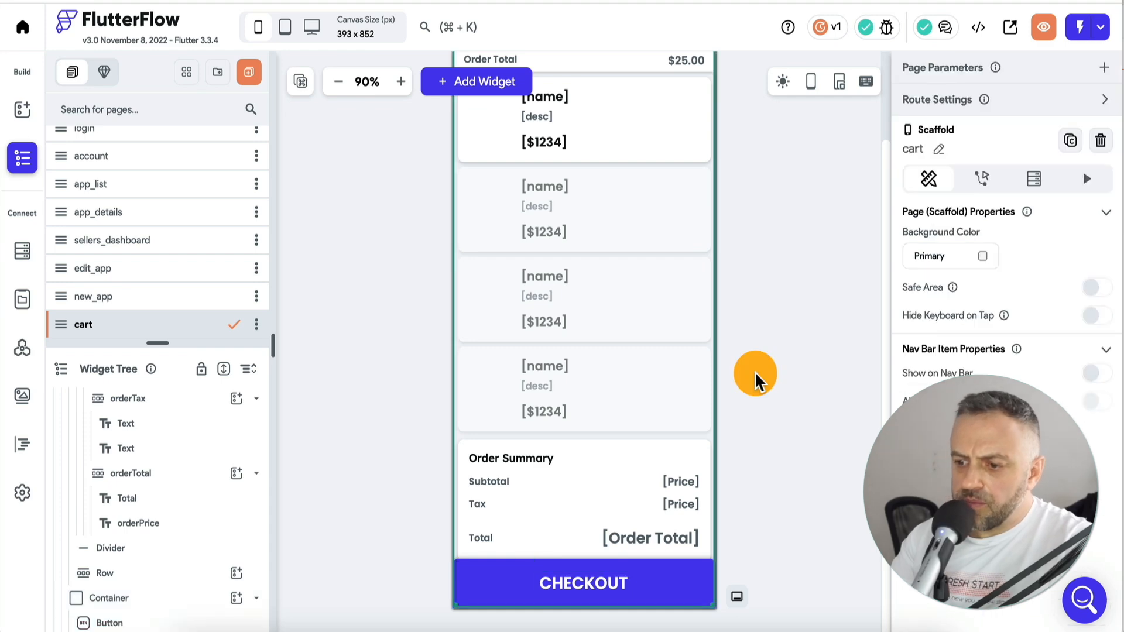
Review the cart page layout and check the tap action assigned to its back arrow
scroll(753, 371, up, 2)
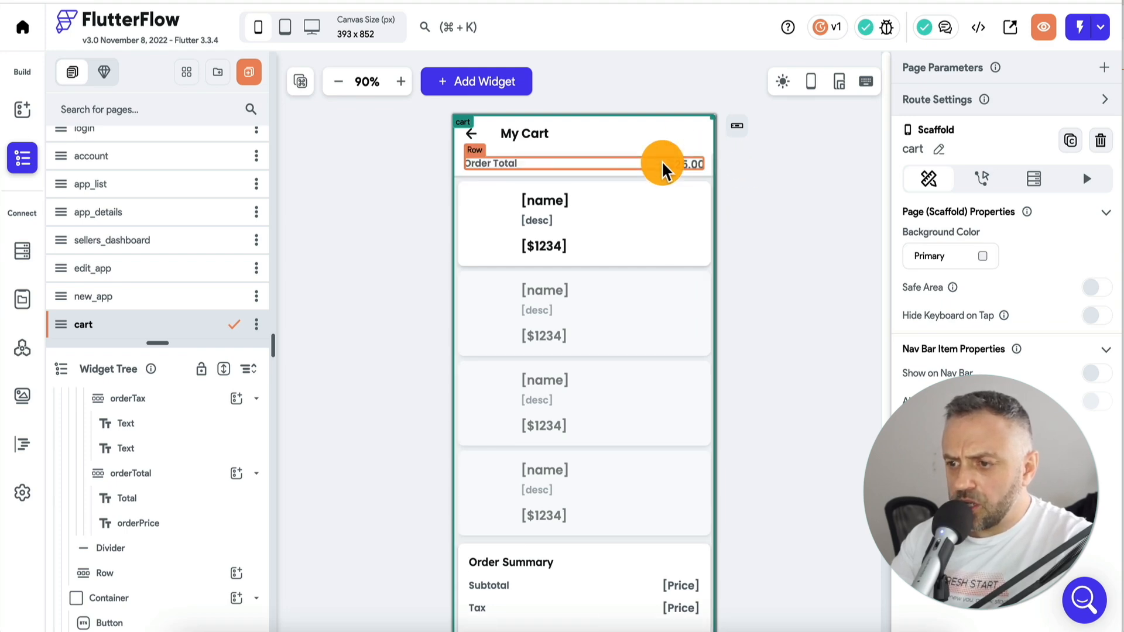
scroll(793, 267, down, 3)
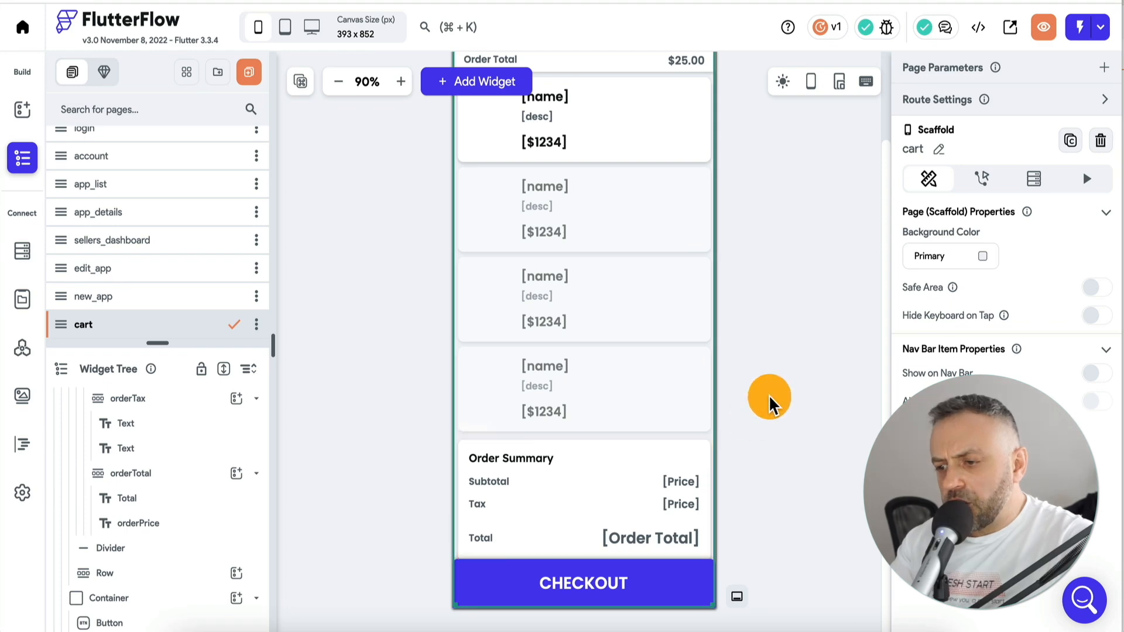
scroll(766, 402, up, 3)
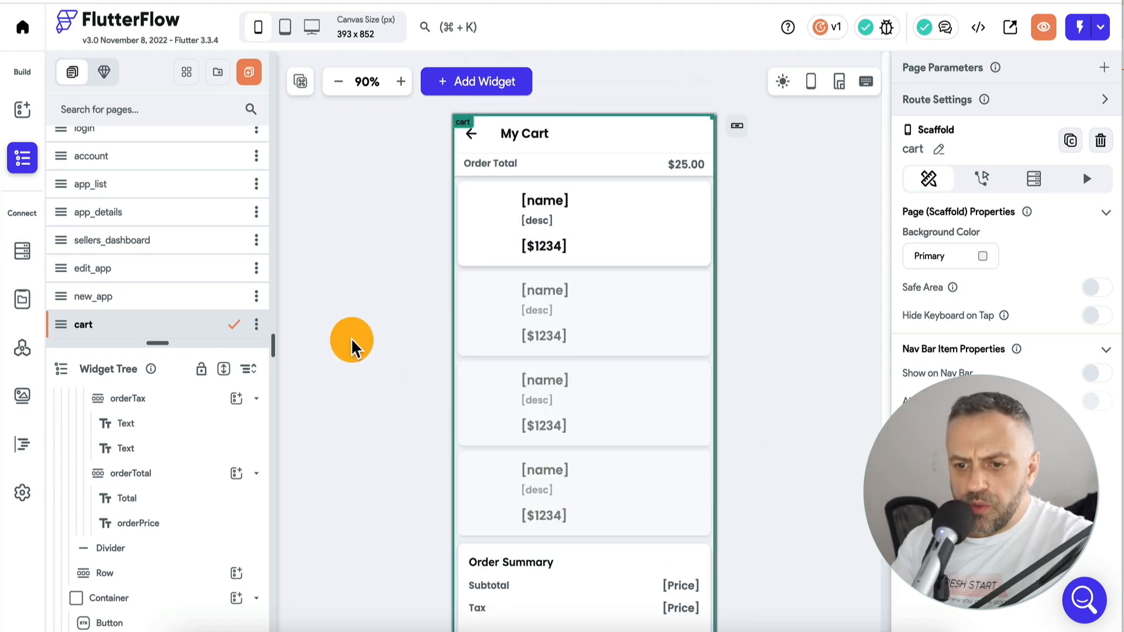
scroll(196, 227, up, 1)
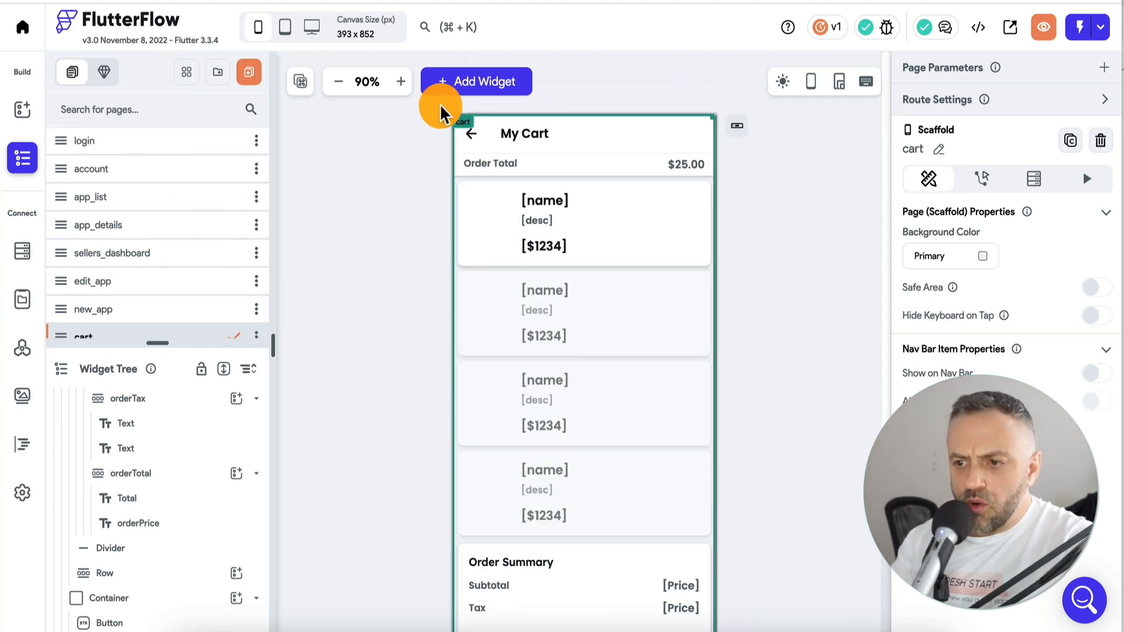
click(472, 139)
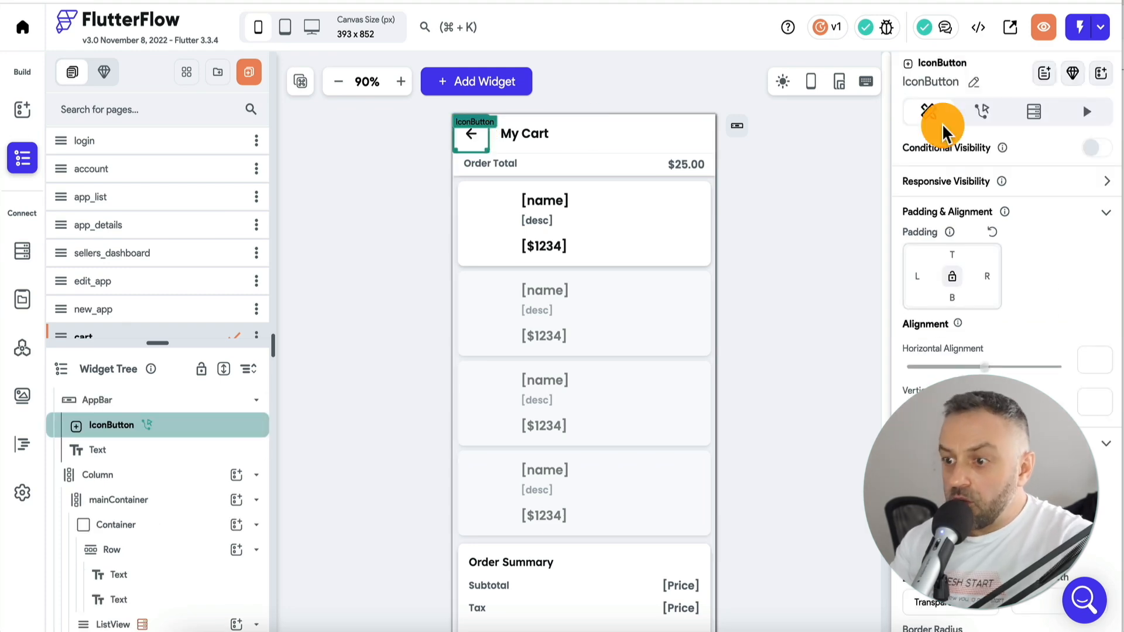
click(982, 112)
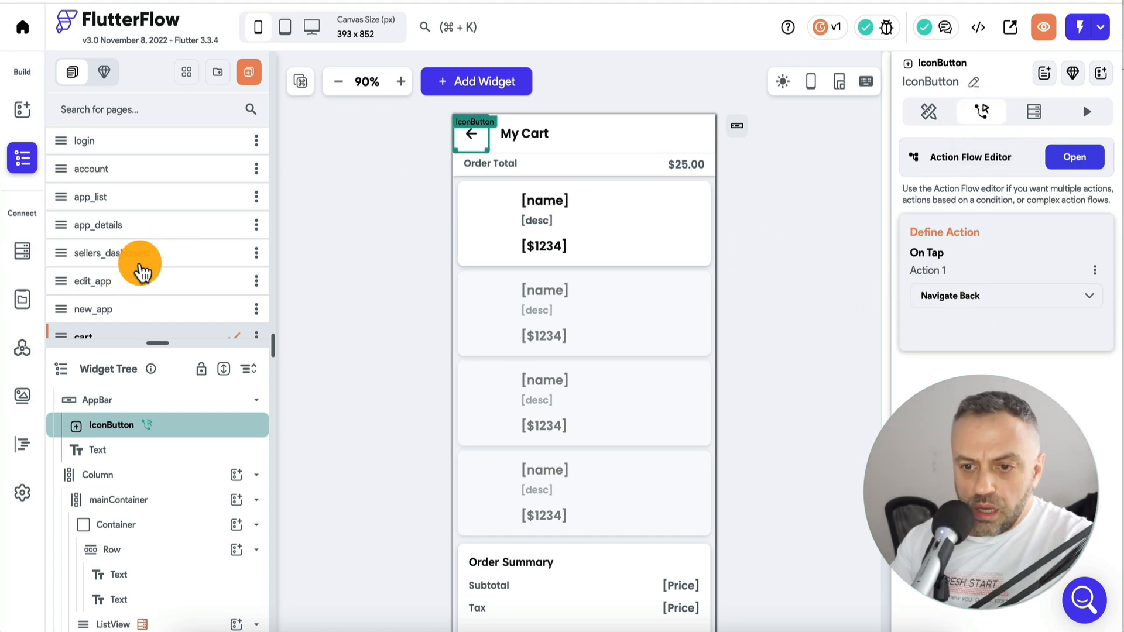
On the app_details page, give the VIEW CART container an On Tap action that navigates to the Cart page
click(131, 224)
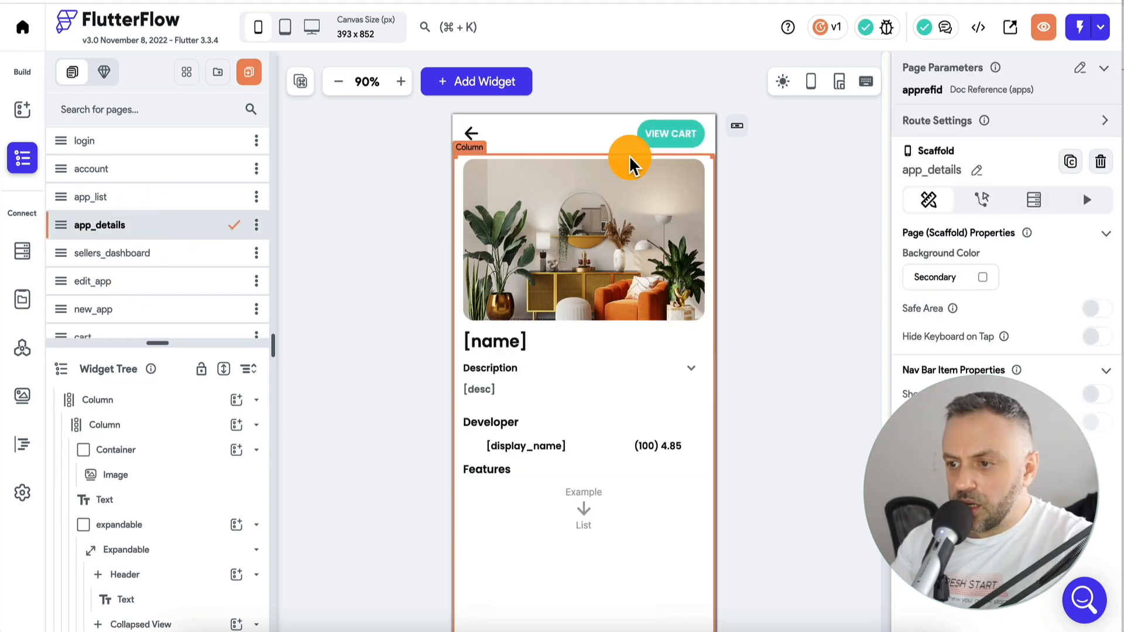
click(666, 138)
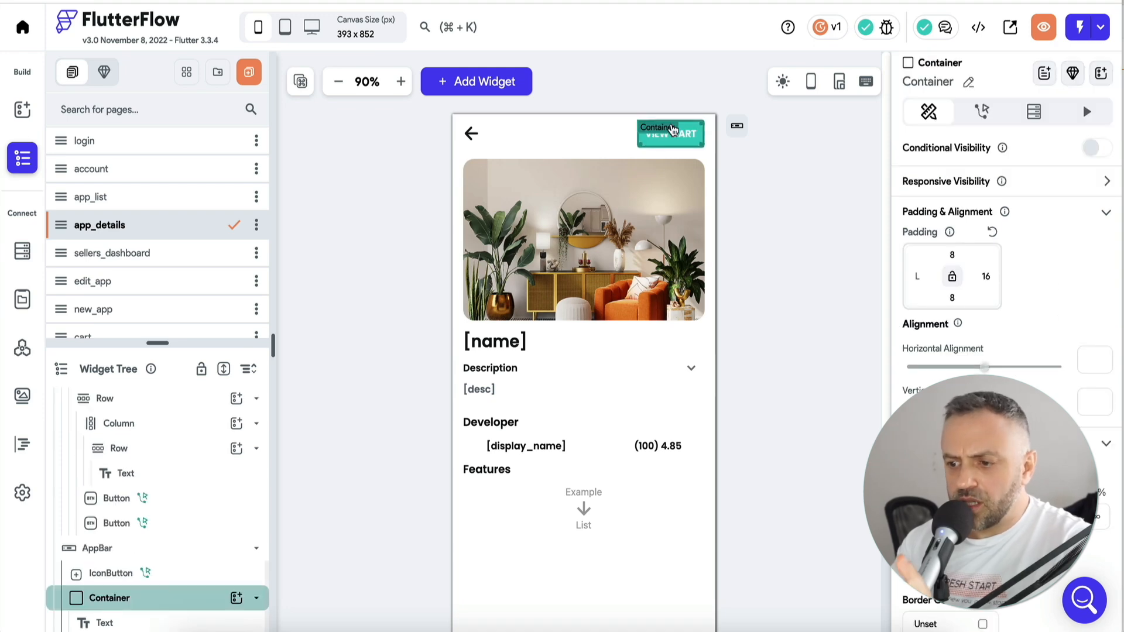
click(660, 141)
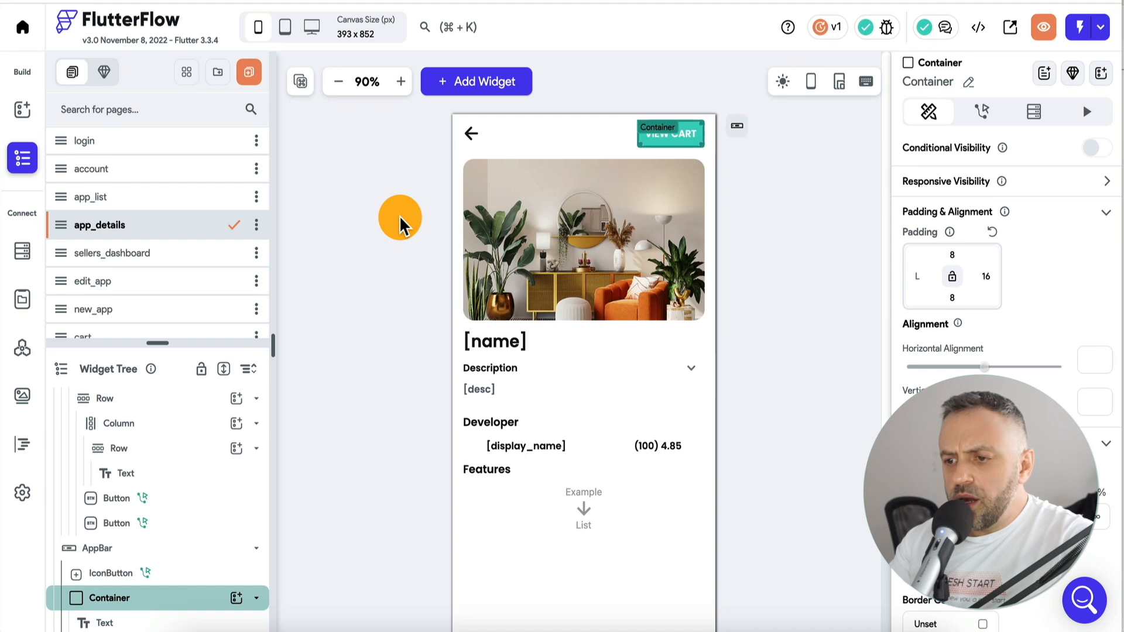
scroll(399, 215, down, 3)
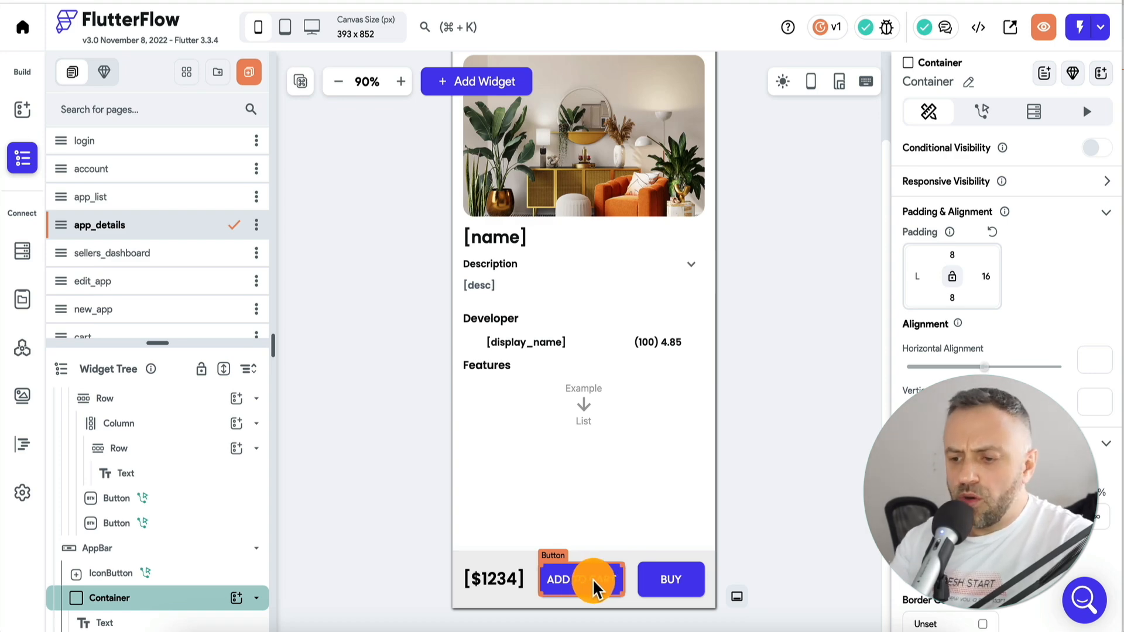
scroll(790, 273, up, 3)
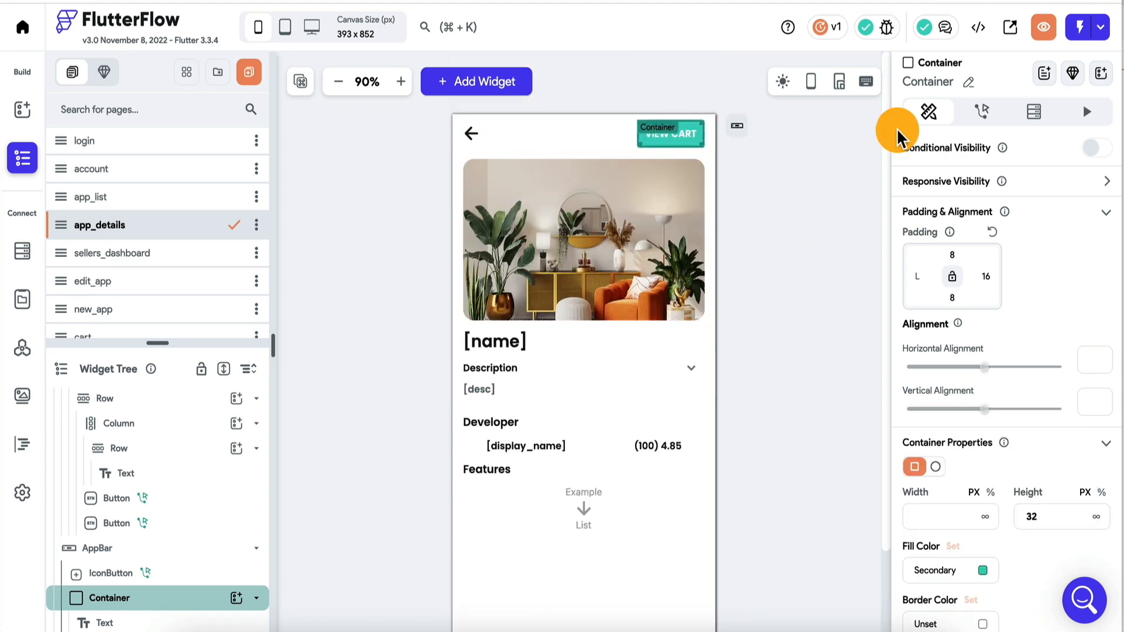
click(976, 124)
click(1031, 229)
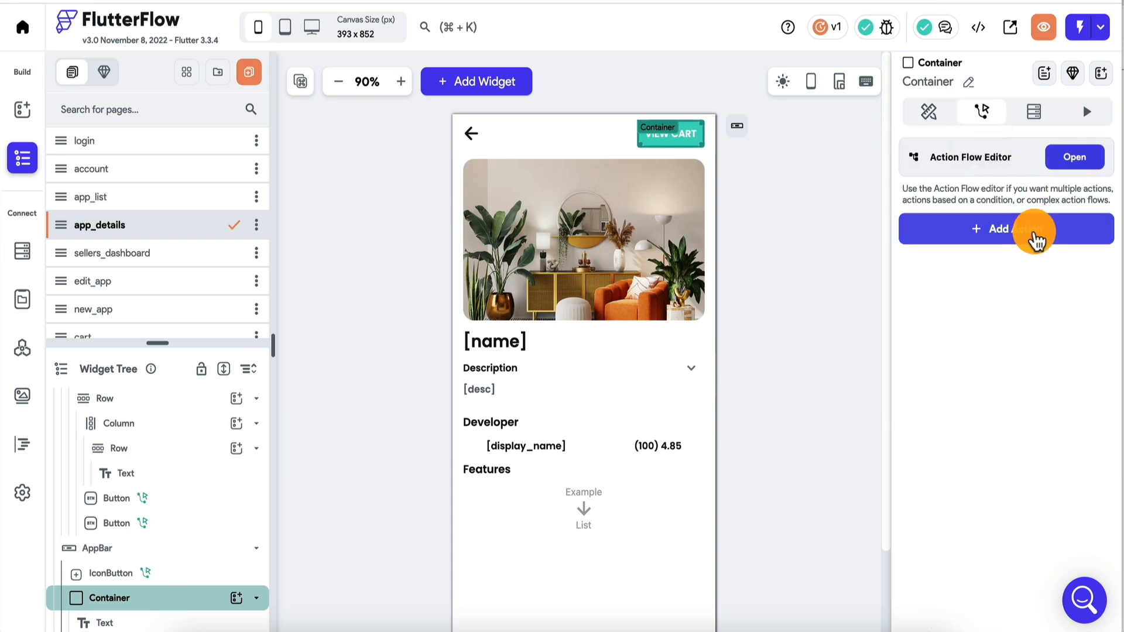
text(nav)
click(963, 502)
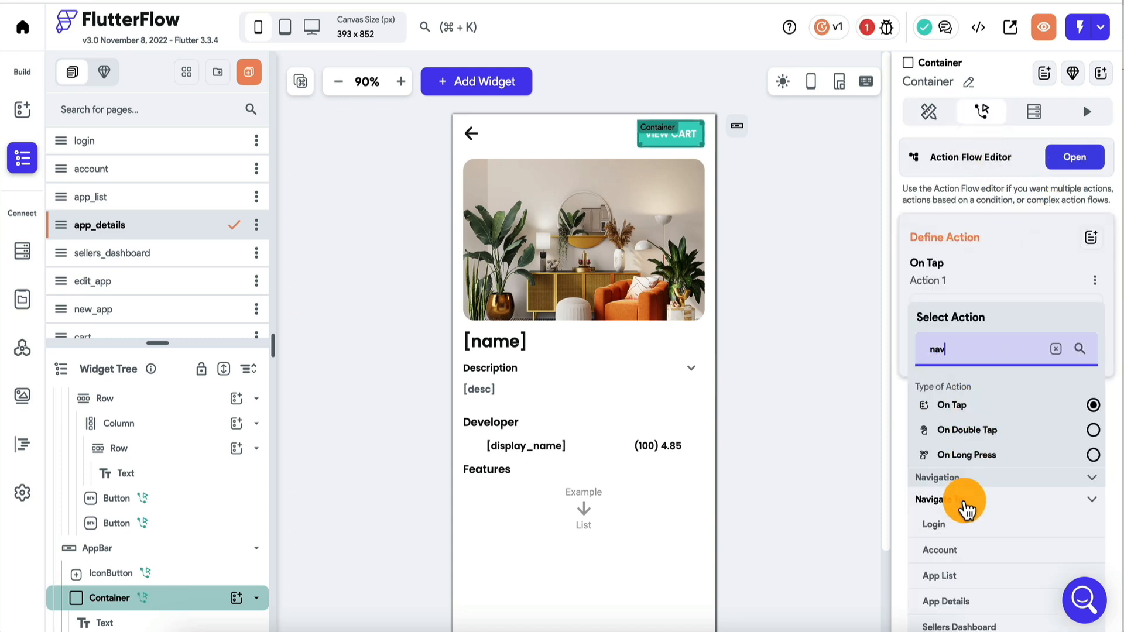
scroll(969, 542, down, 3)
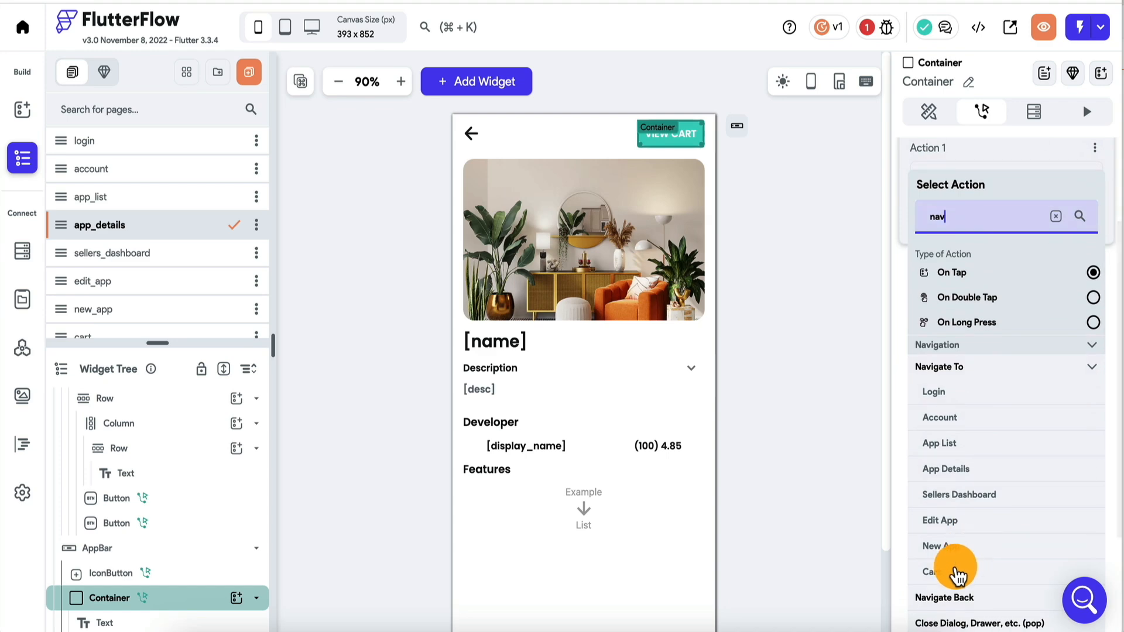
click(957, 572)
click(834, 357)
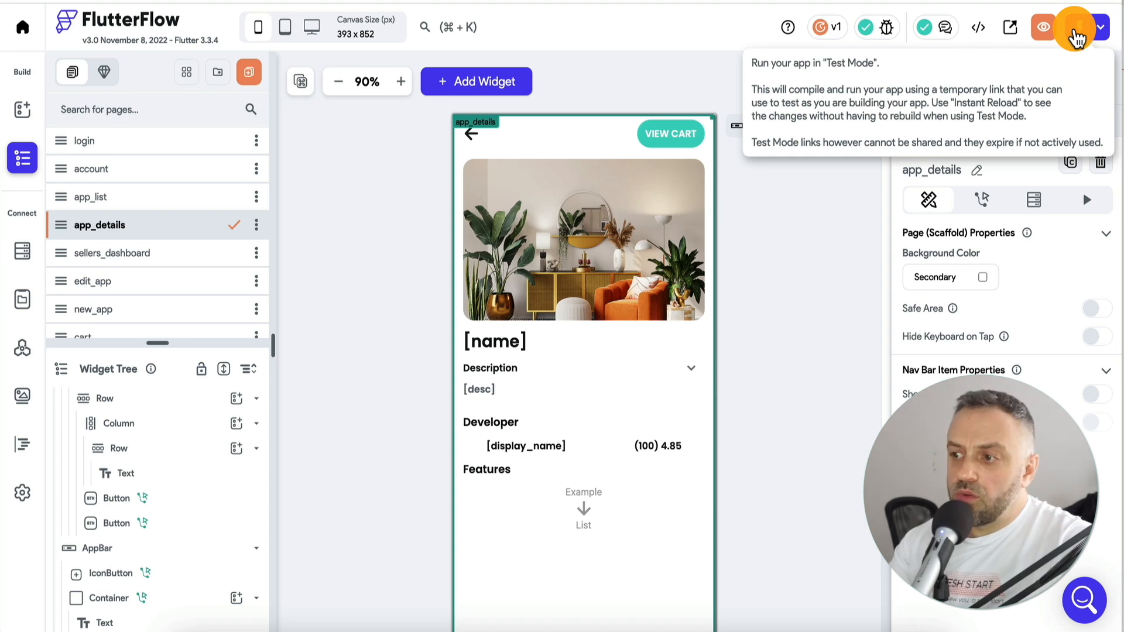
Run the marketplace app in Test Mode
click(1058, 32)
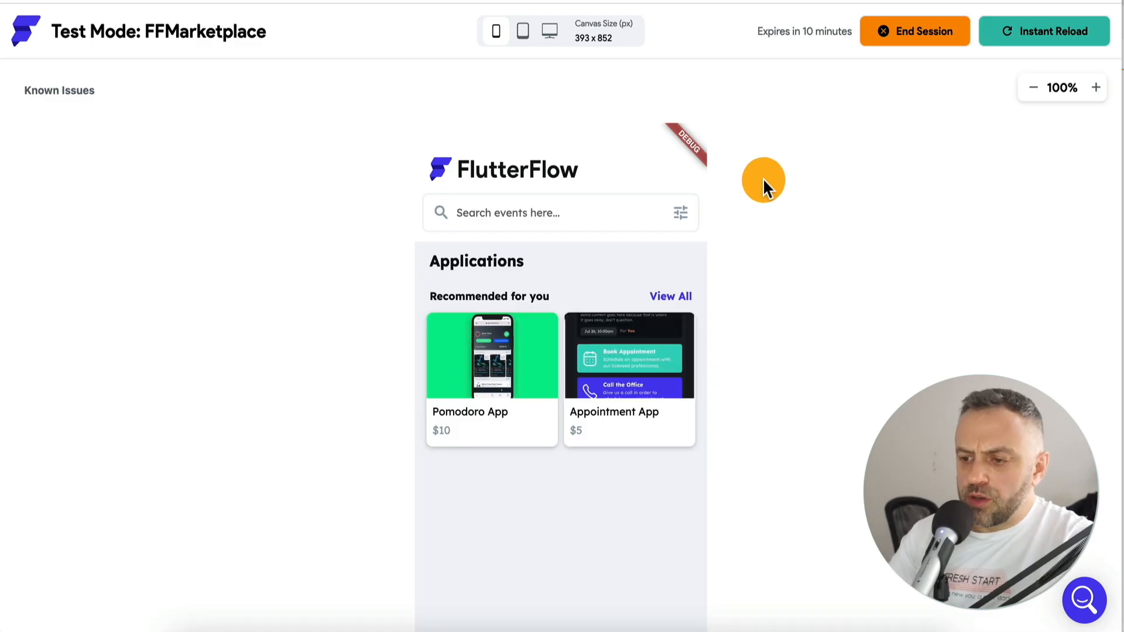
In the running test app, add Appointment App to the cart and open the cart from its details page
scroll(237, 357, down, 3)
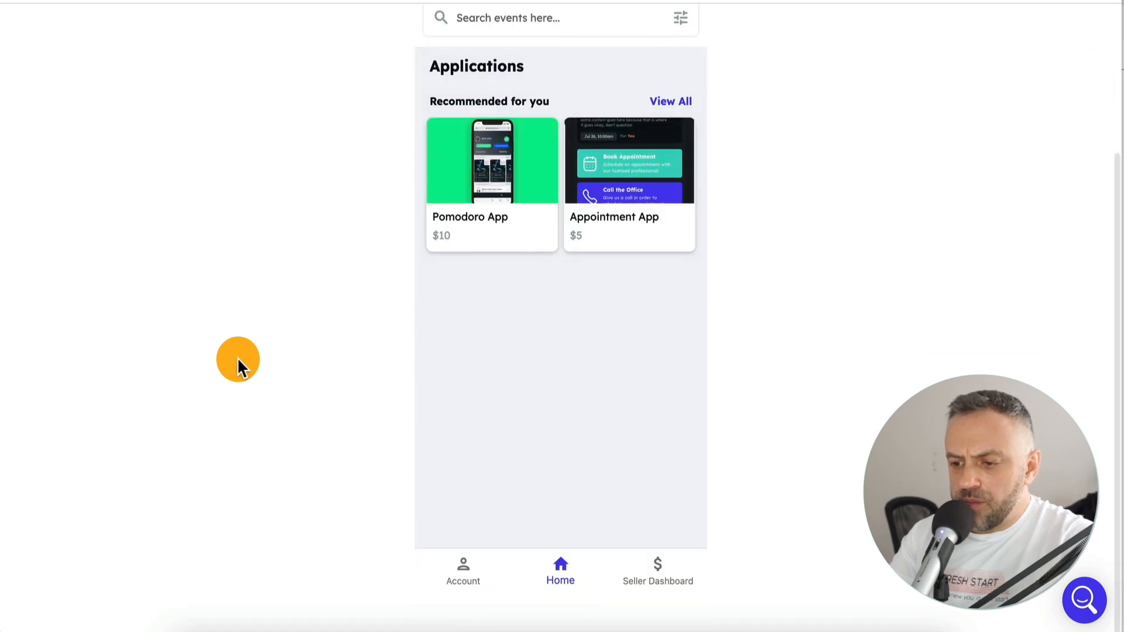
click(630, 153)
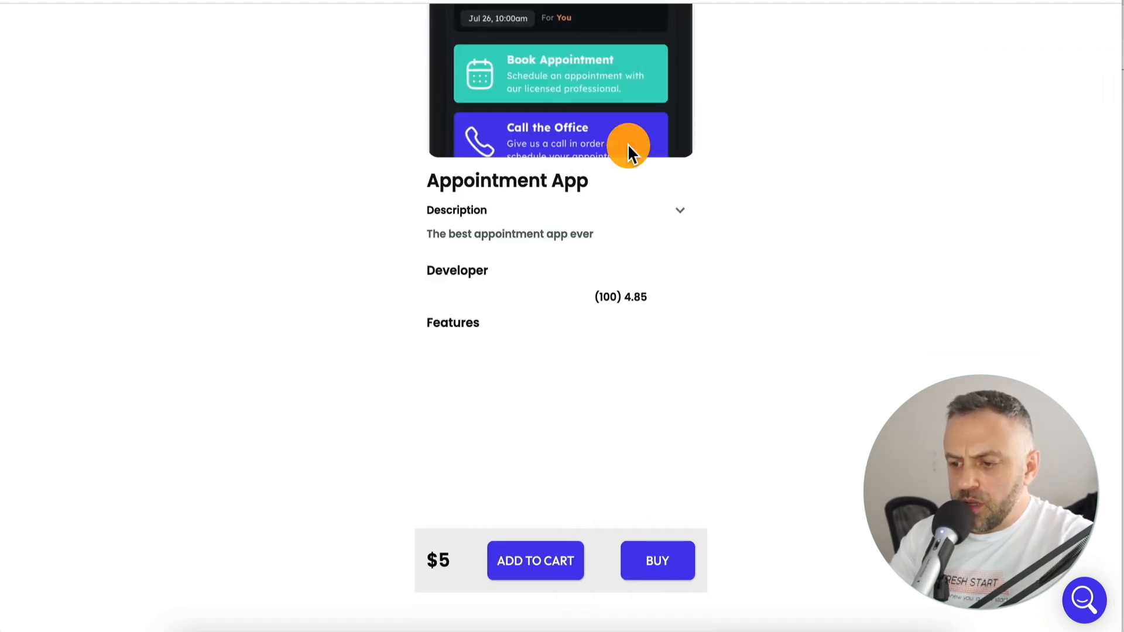
scroll(777, 290, up, 2)
scroll(775, 295, down, 1)
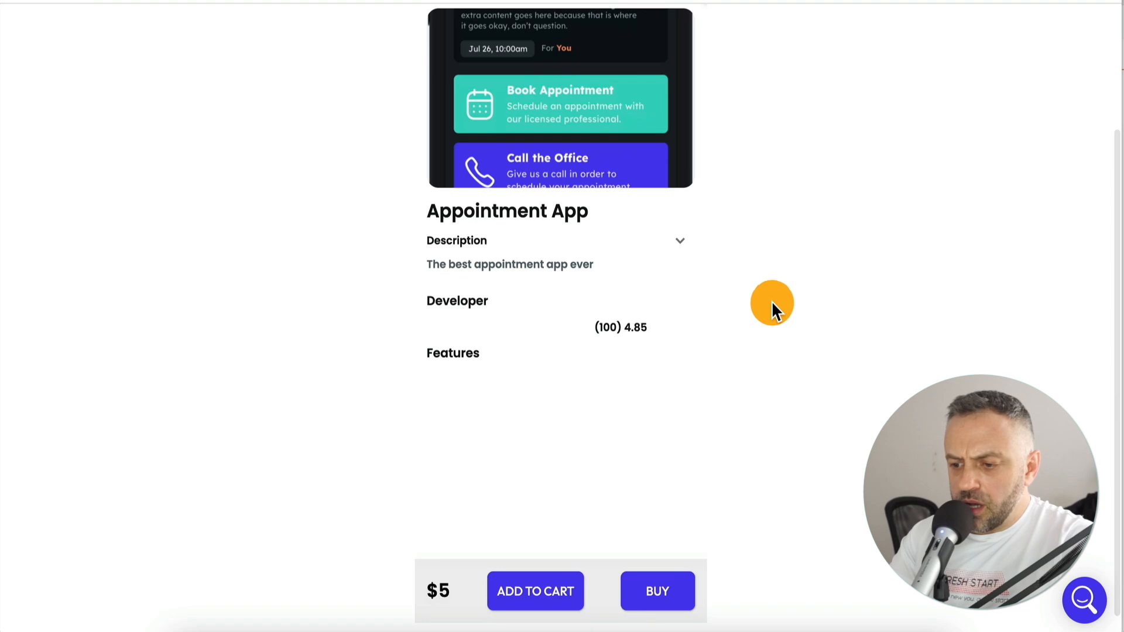
click(529, 591)
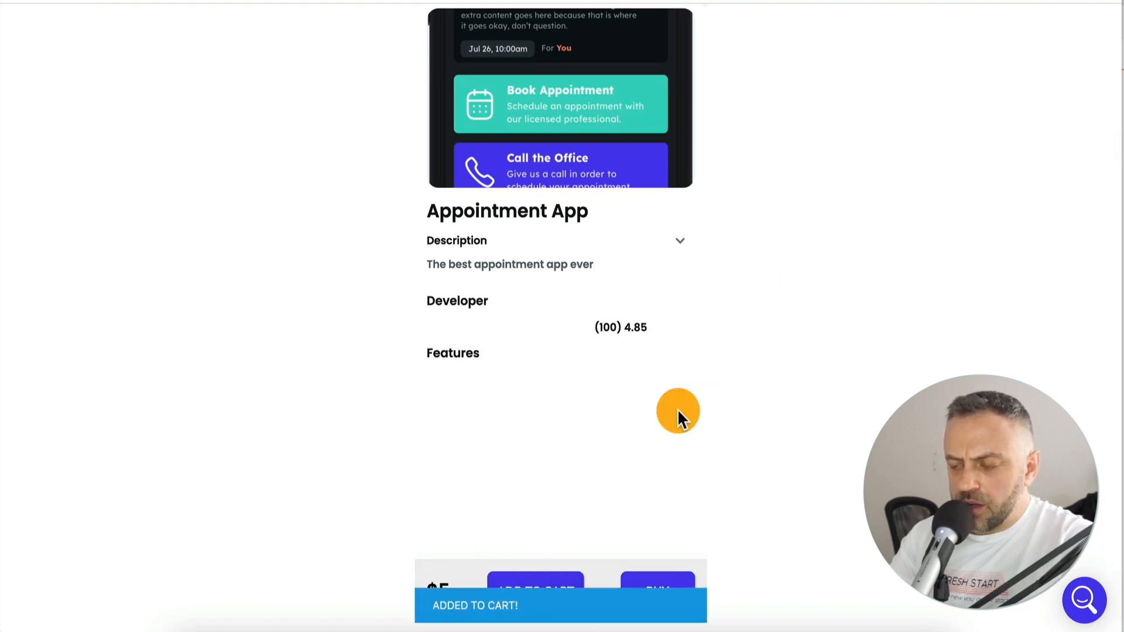
scroll(779, 244, up, 2)
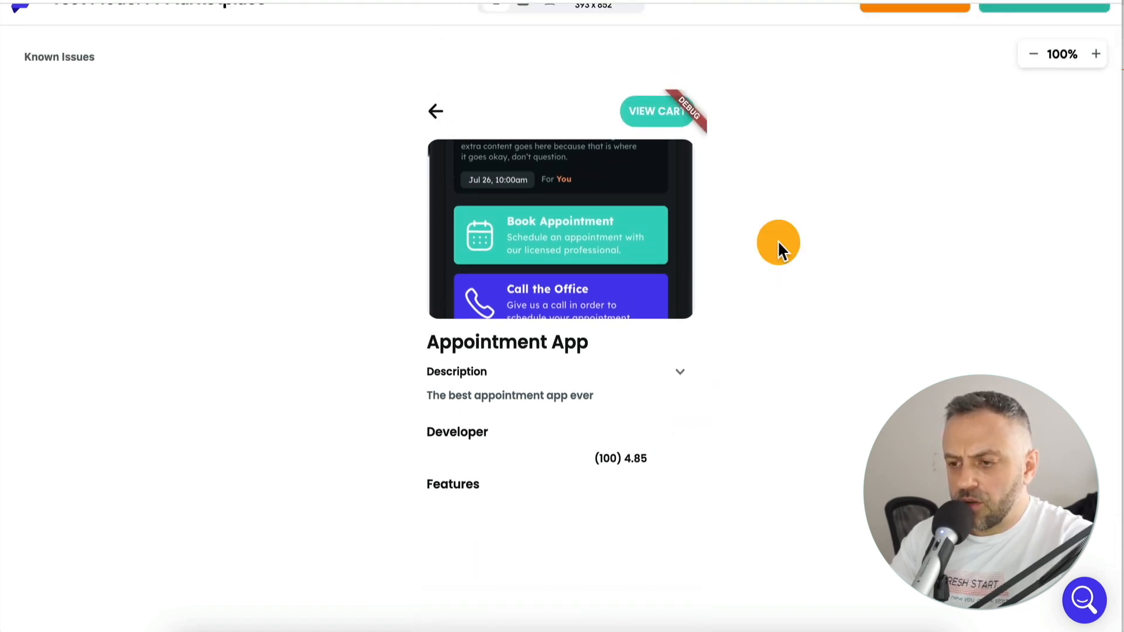
click(655, 113)
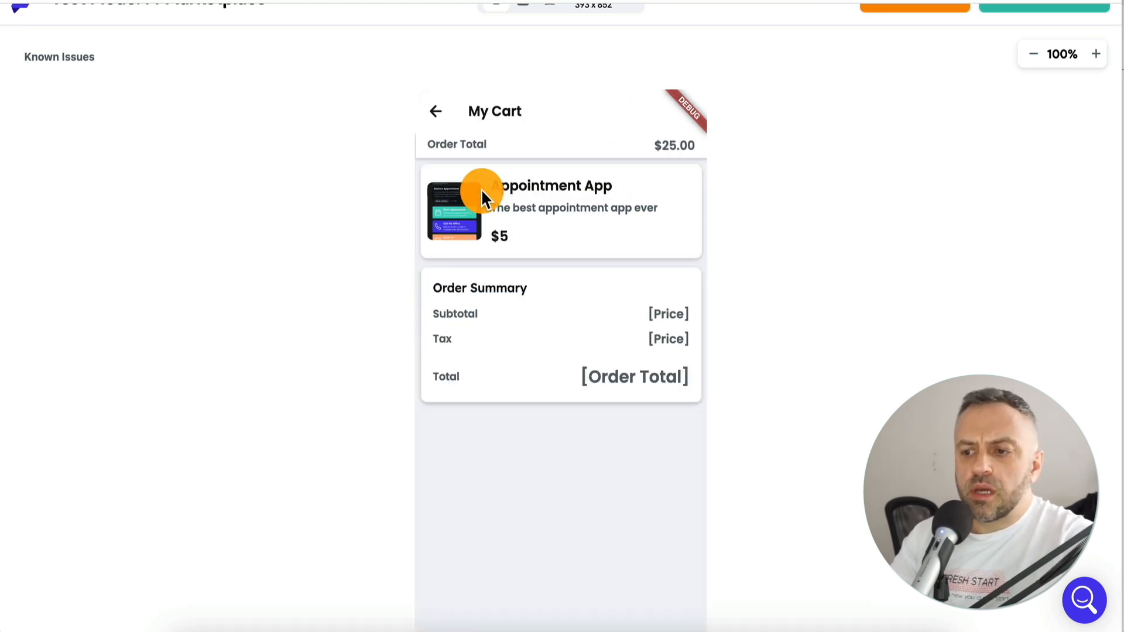
Return to the app list, open Pomodoro App's details and check the cart navigation there and back
click(439, 114)
click(440, 115)
click(509, 320)
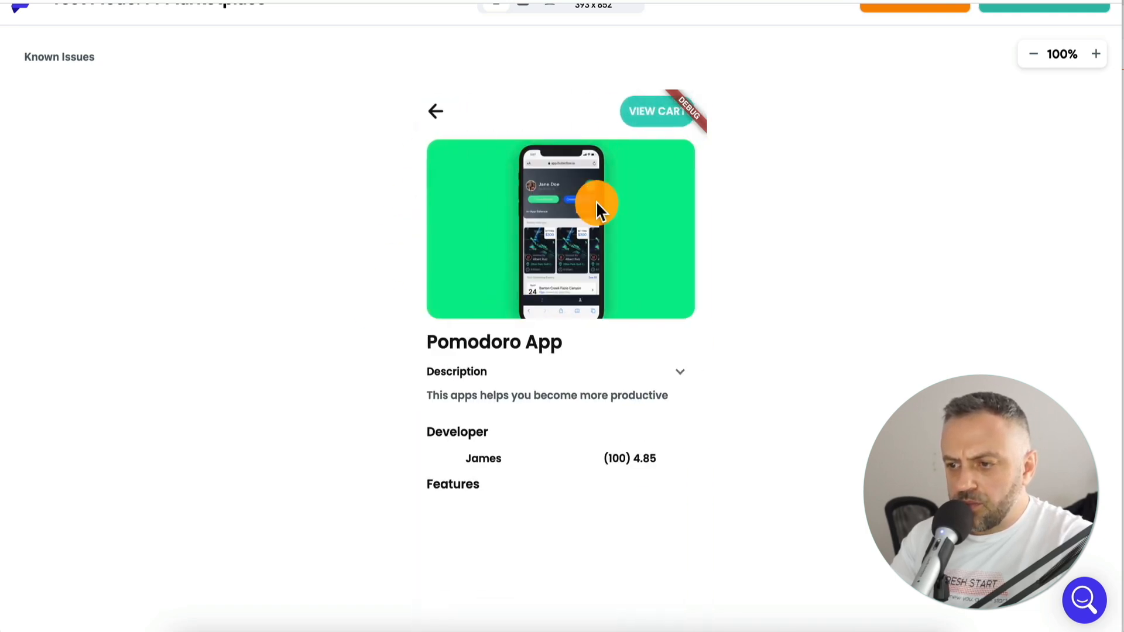
click(660, 115)
click(437, 114)
Add Pomodoro App to the cart and review the cart page down to the CHECKOUT button
scroll(393, 415, down, 3)
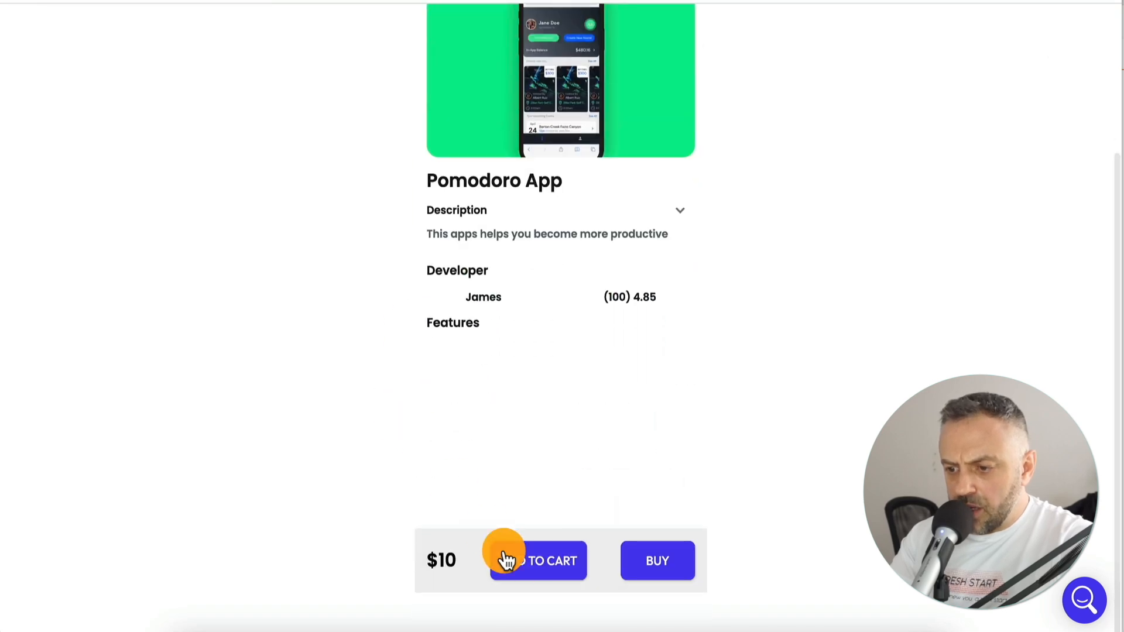
click(541, 576)
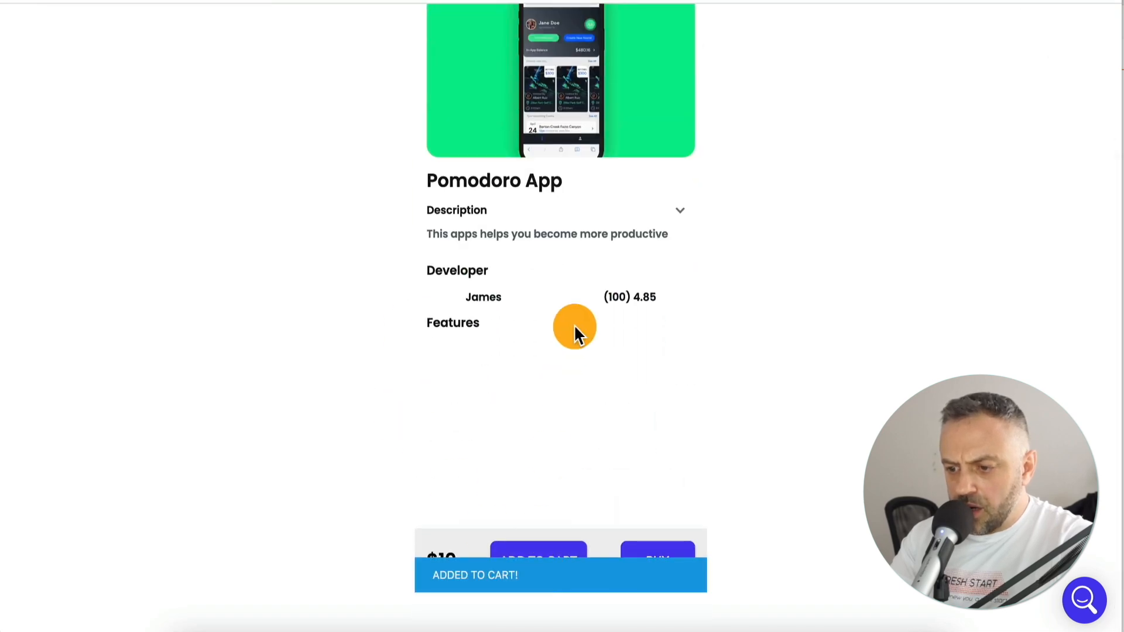
scroll(641, 143, up, 3)
click(657, 143)
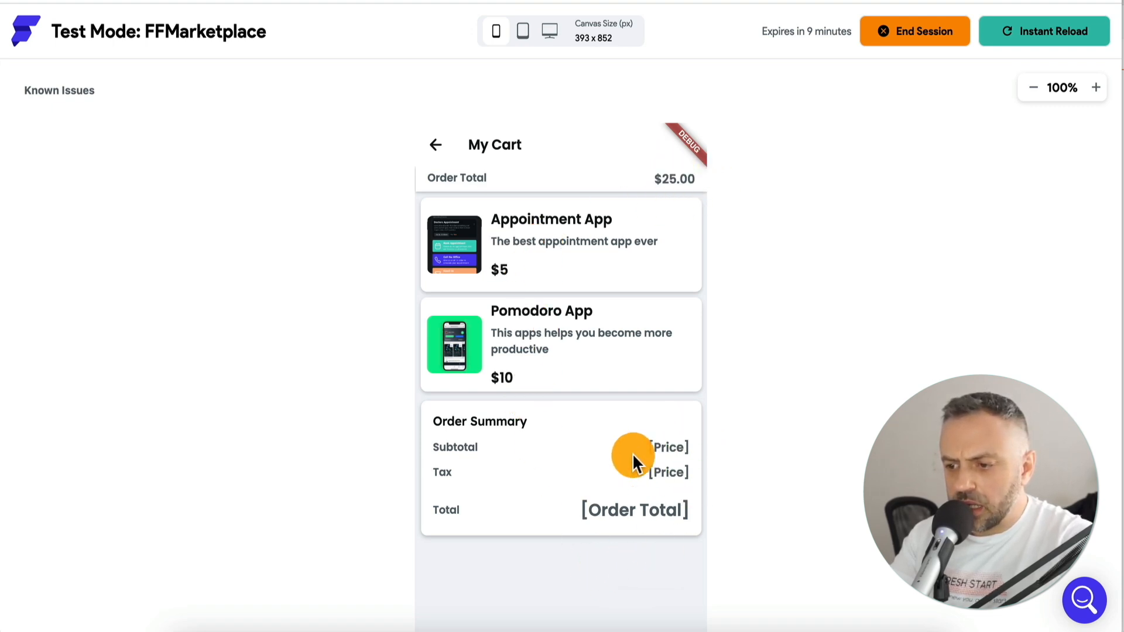
scroll(651, 458, down, 3)
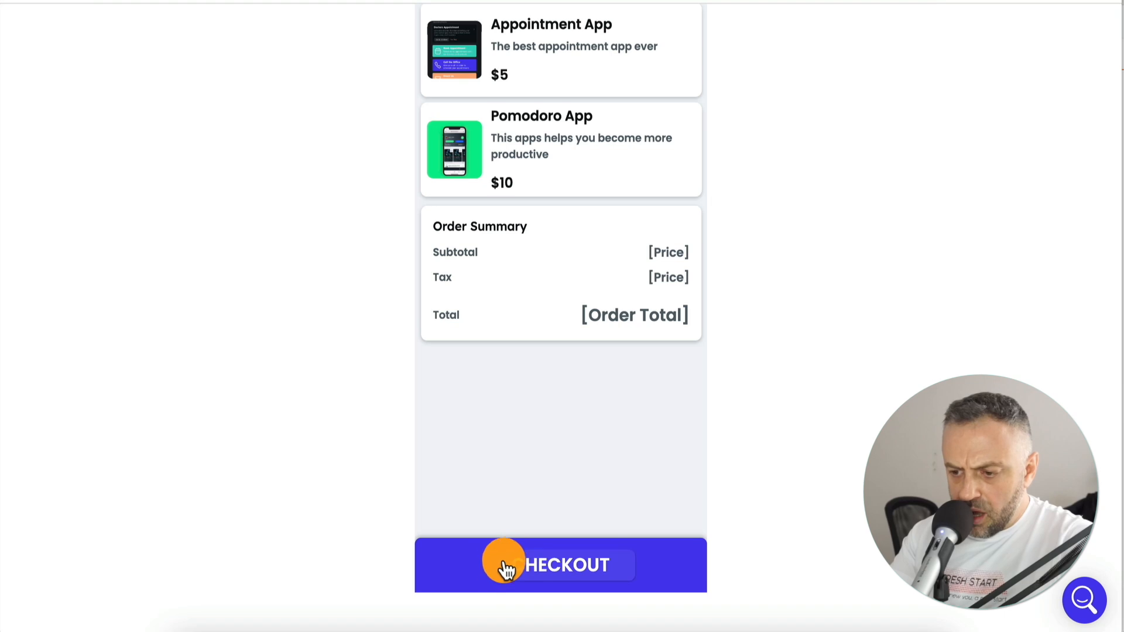
scroll(817, 329, up, 3)
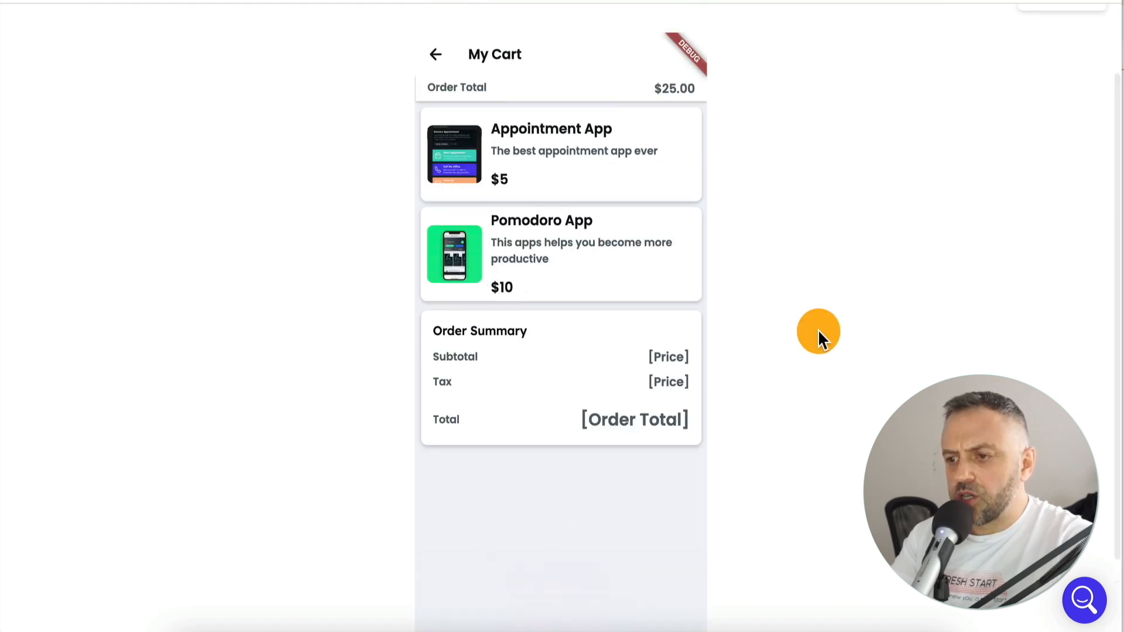
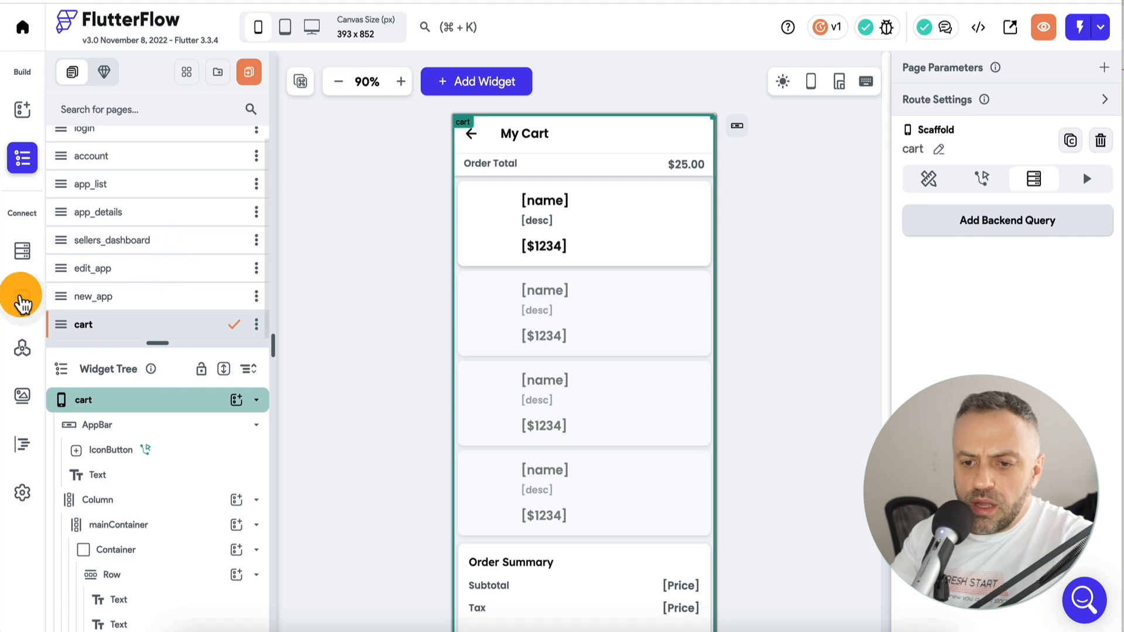
Create a local state variable named sum of type Double, neither a list nor persisted
click(22, 301)
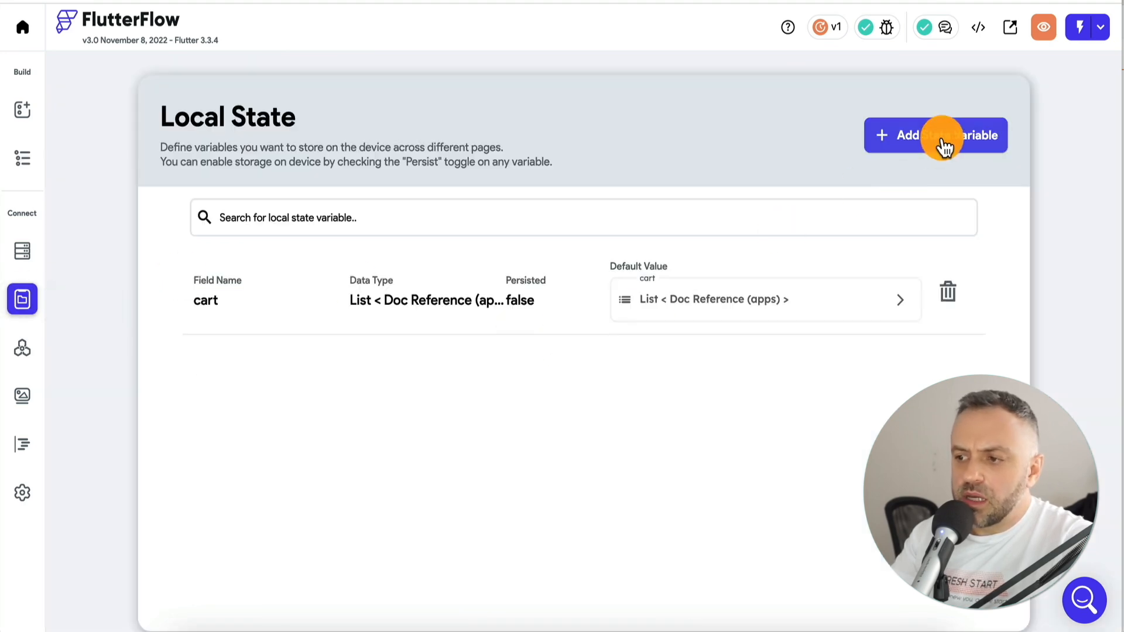
click(942, 144)
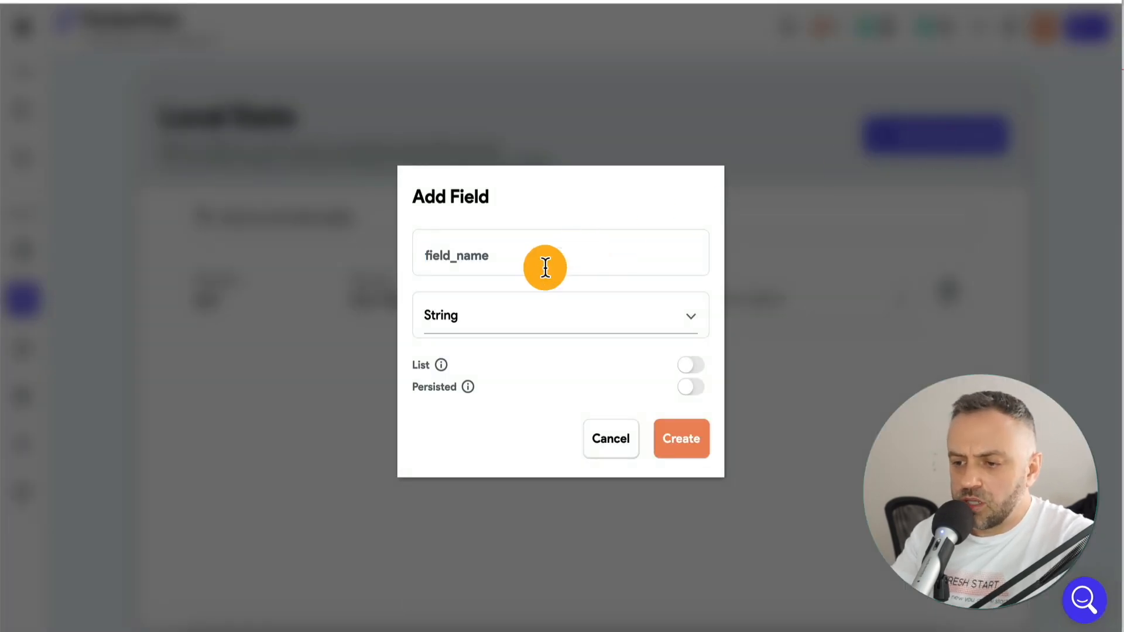
text(sum)
click(492, 326)
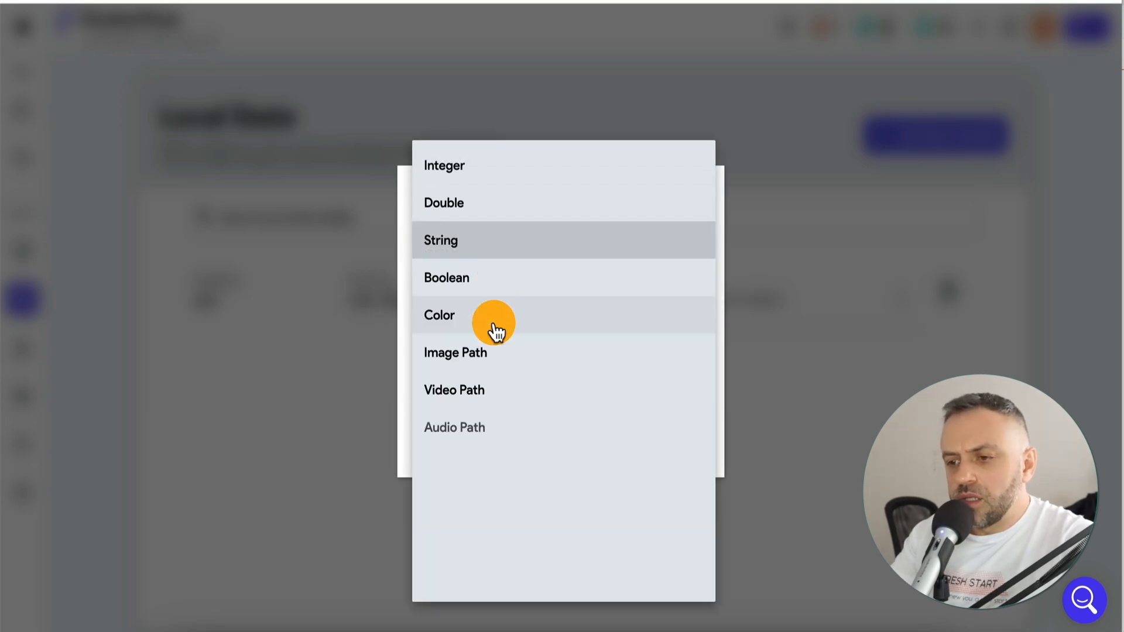
click(507, 205)
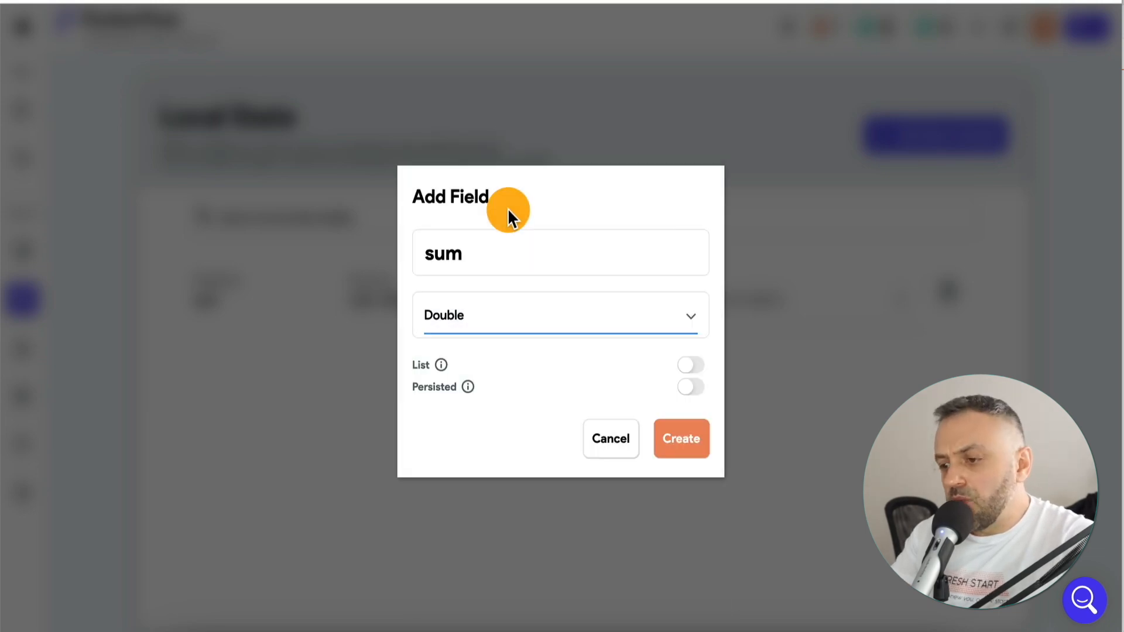
click(694, 449)
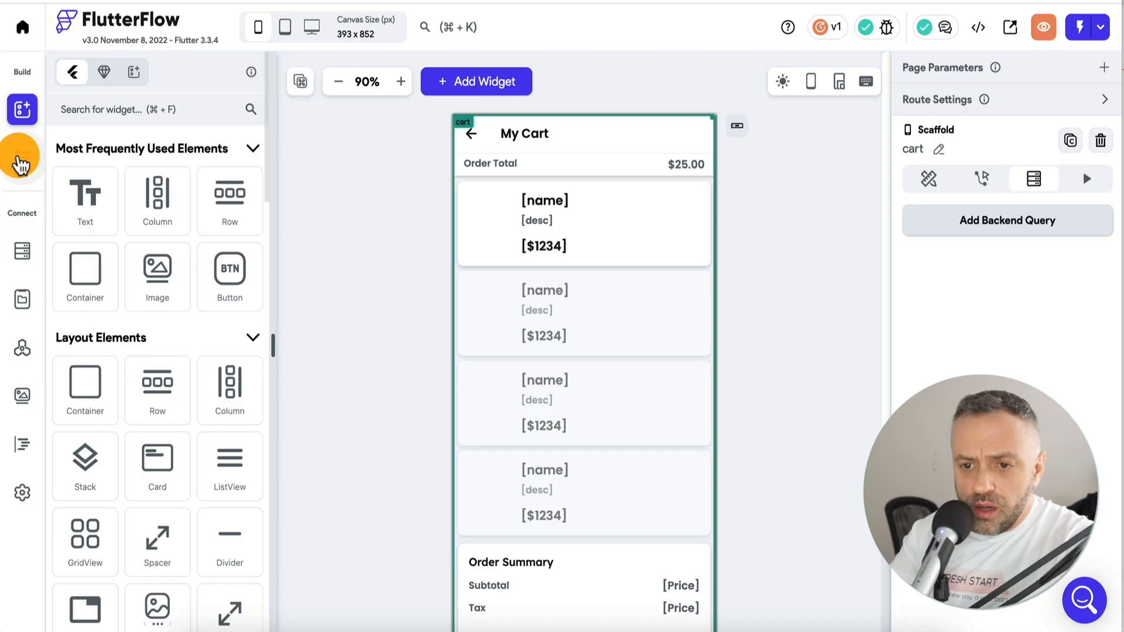
Open the action flow of the ADD TO CART button on the app_details page
click(21, 157)
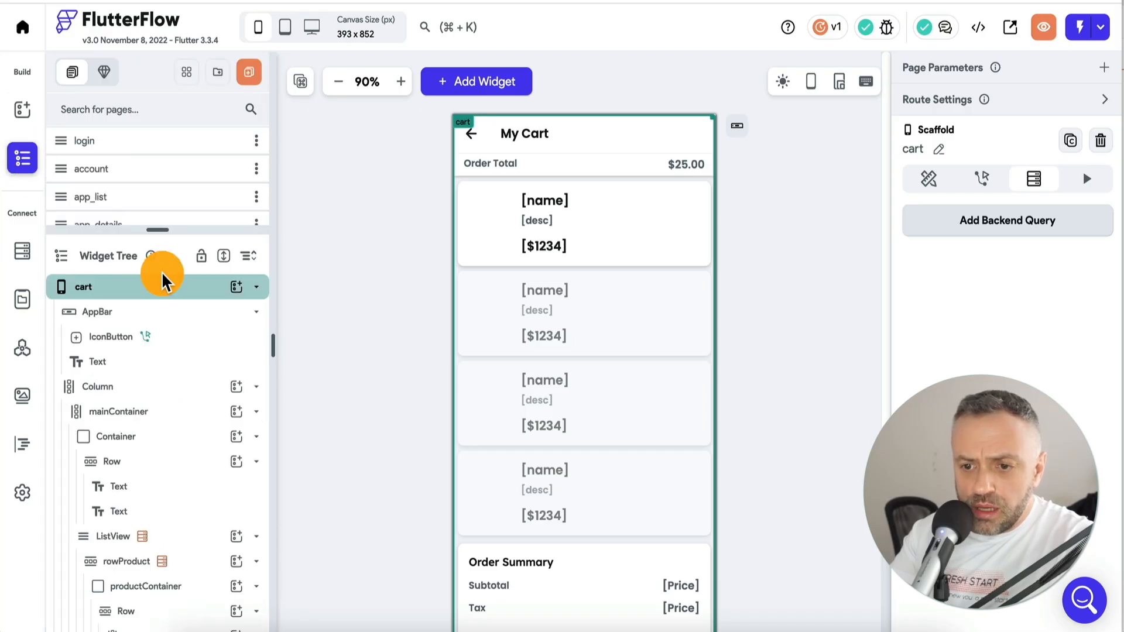
click(164, 230)
click(146, 227)
scroll(406, 293, down, 3)
click(581, 579)
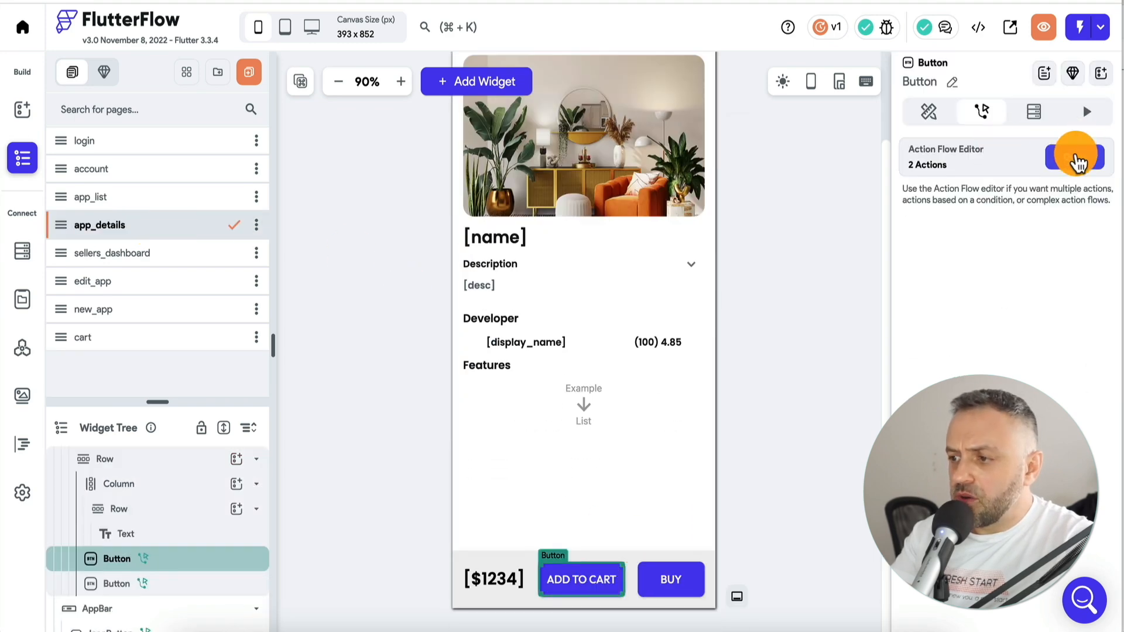
click(1076, 158)
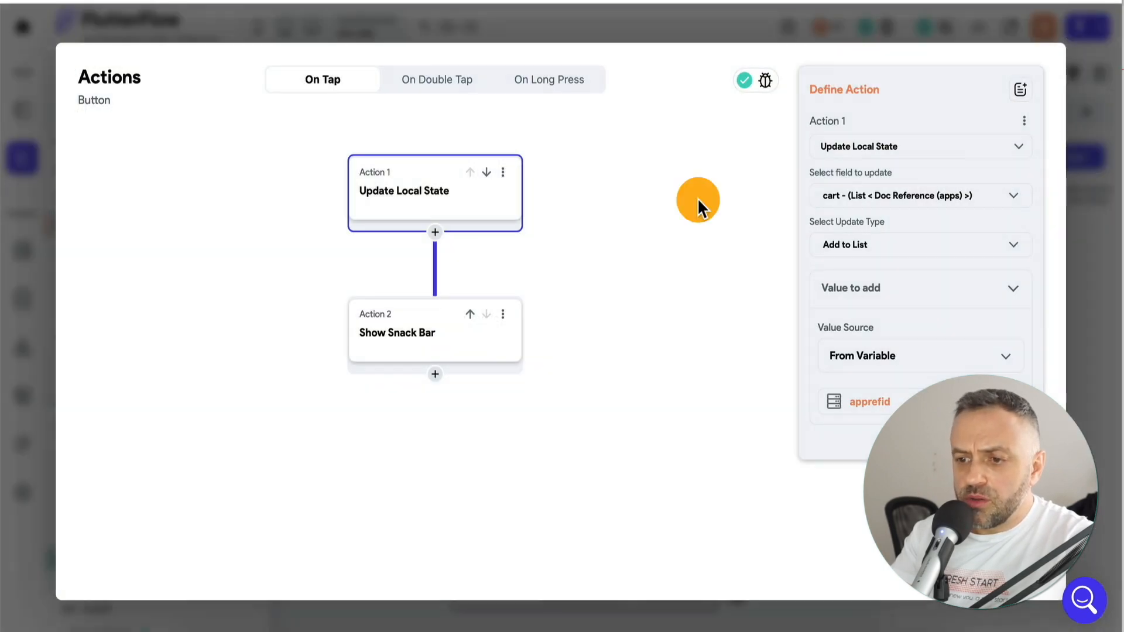
Insert an Update Local State action between the existing cart update and the Show Snack Bar action
click(439, 234)
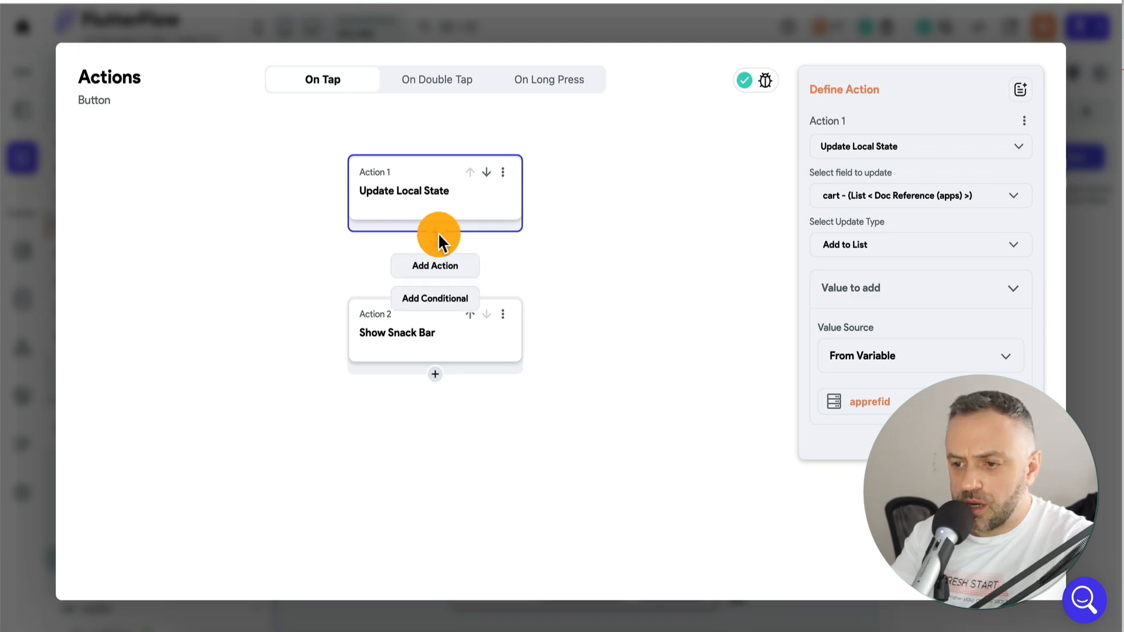
click(440, 271)
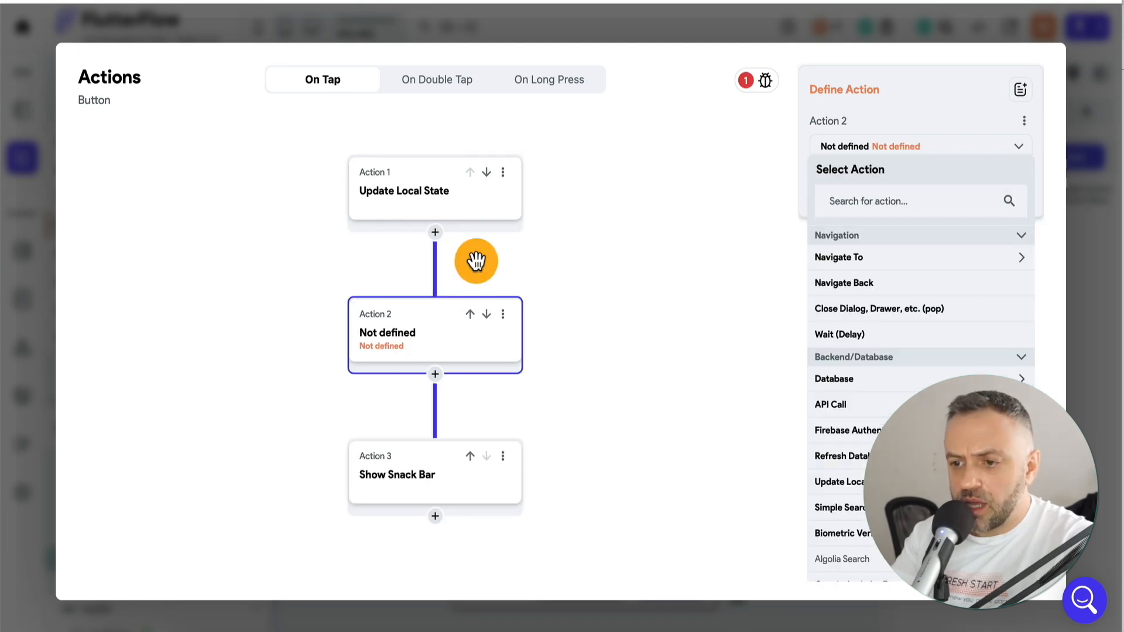
click(907, 201)
text(loc)
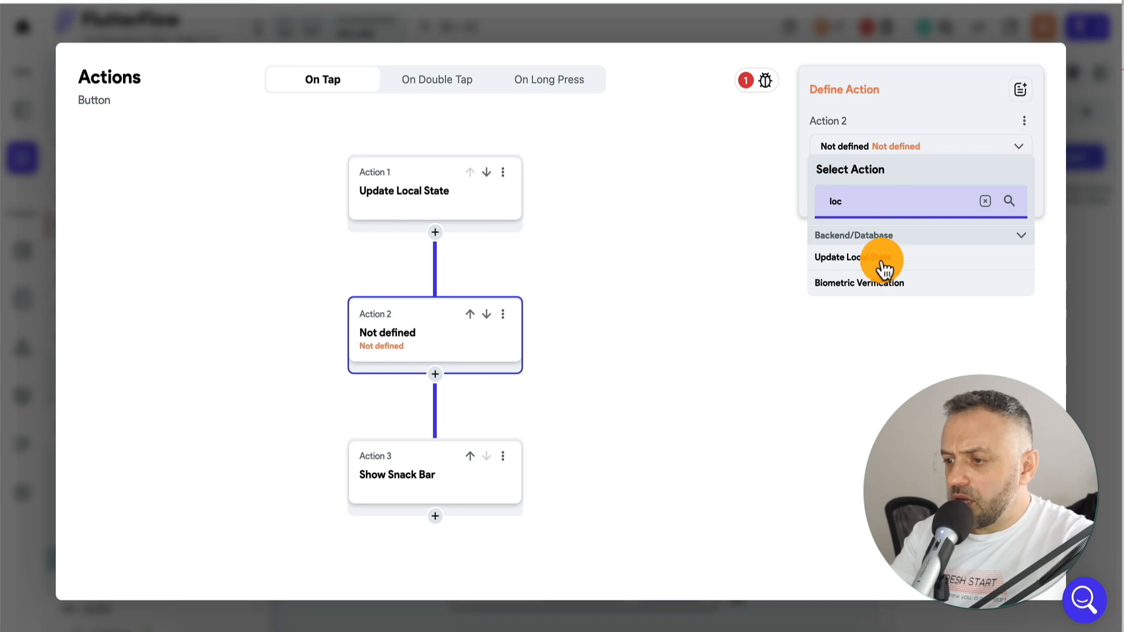
click(866, 257)
Make the new action update the sum field with the Increment/Decrement update type
click(896, 202)
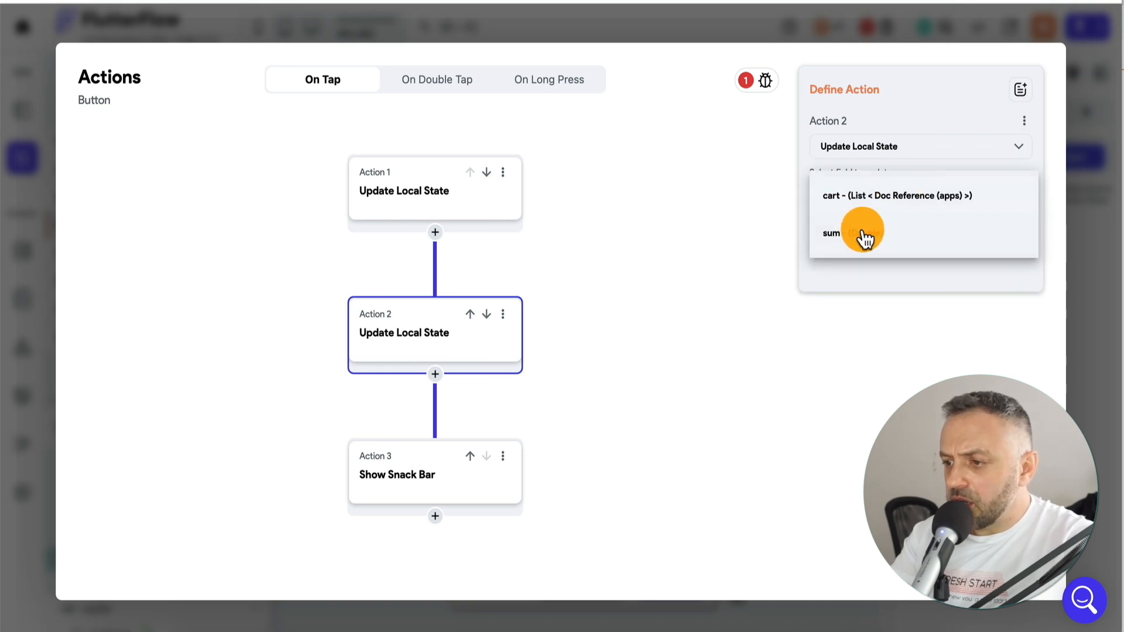
click(858, 235)
click(872, 248)
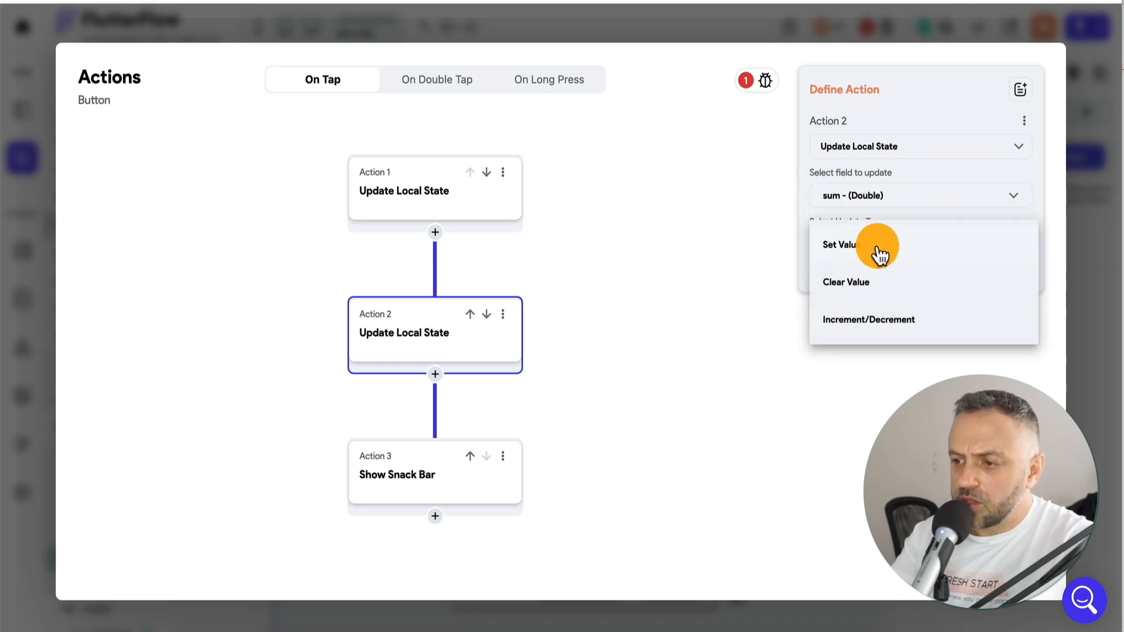
click(876, 328)
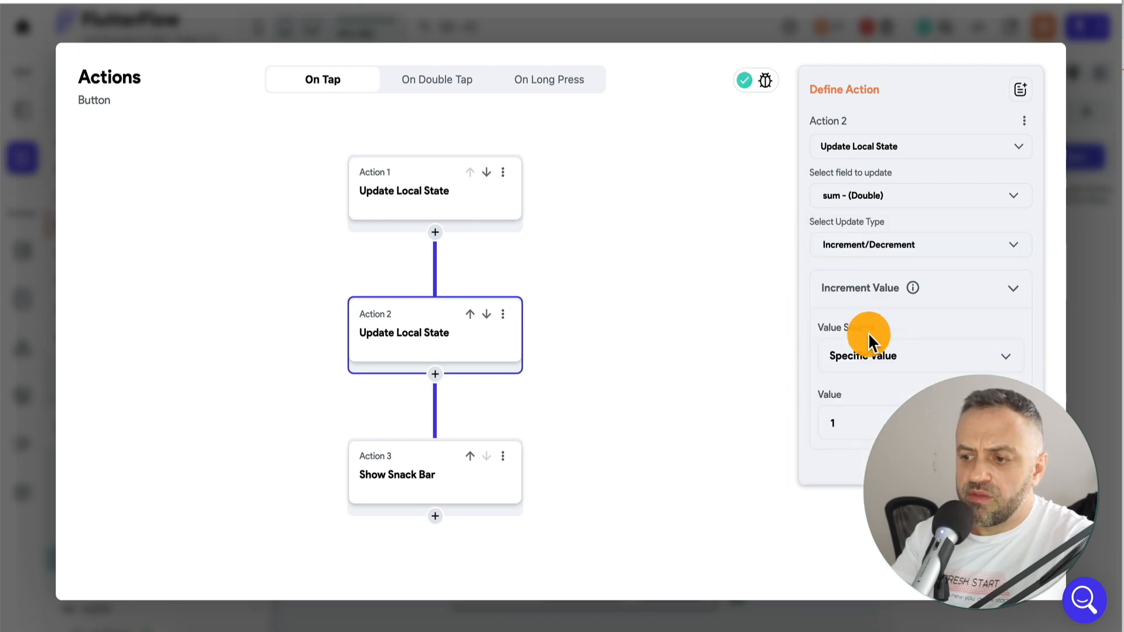
Take the increment value from a variable, using the apps Document's price, and close the action flow
click(886, 364)
click(871, 401)
click(867, 403)
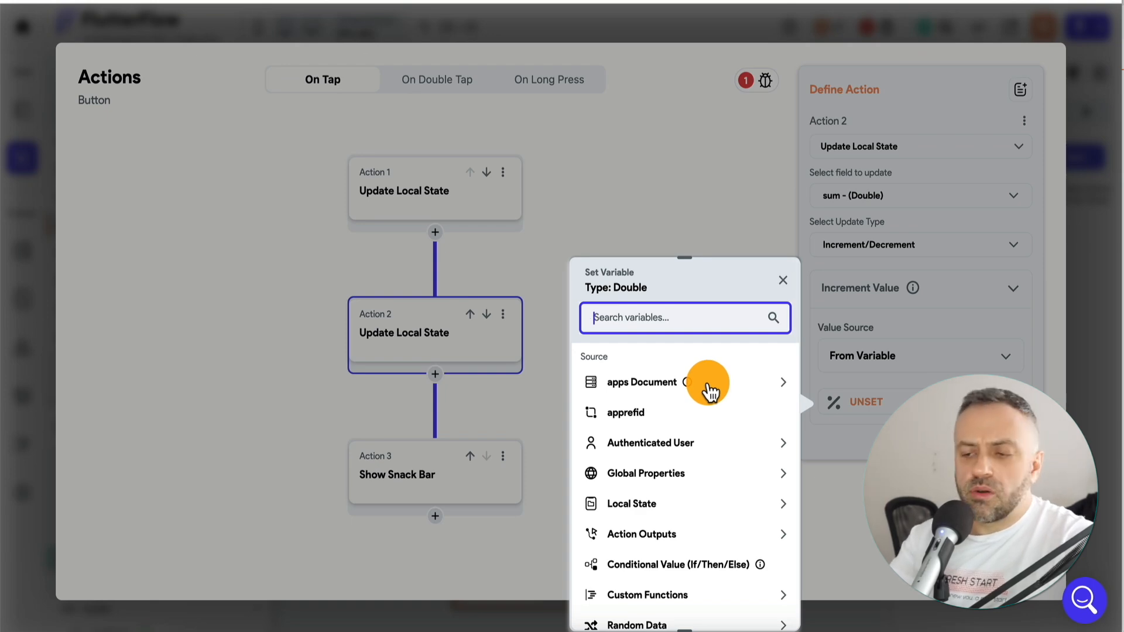
click(710, 388)
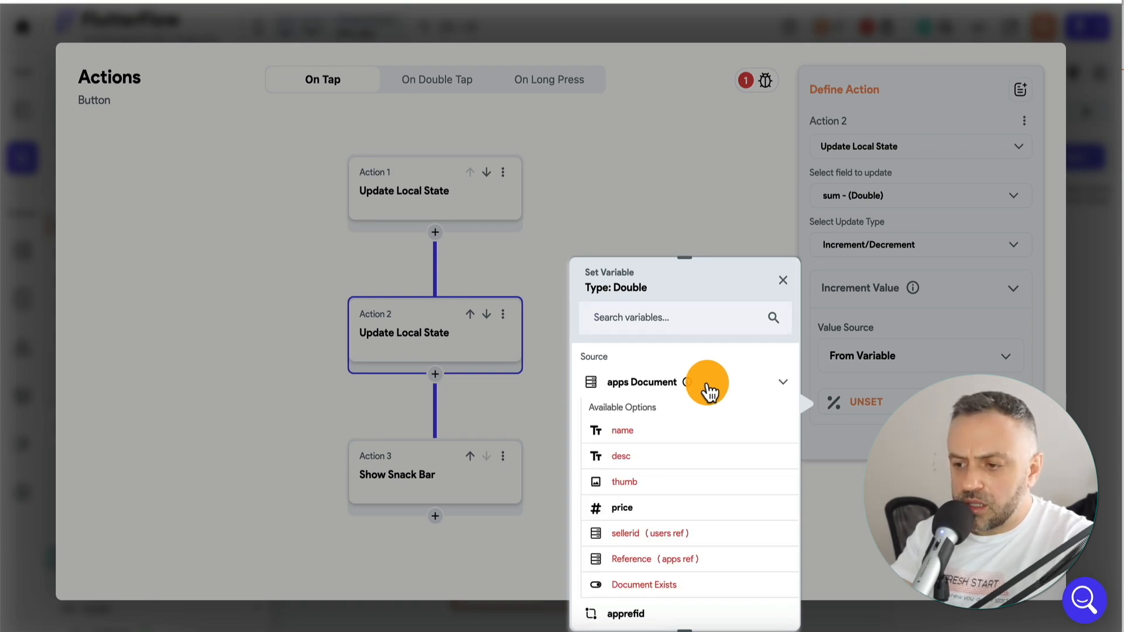
click(646, 509)
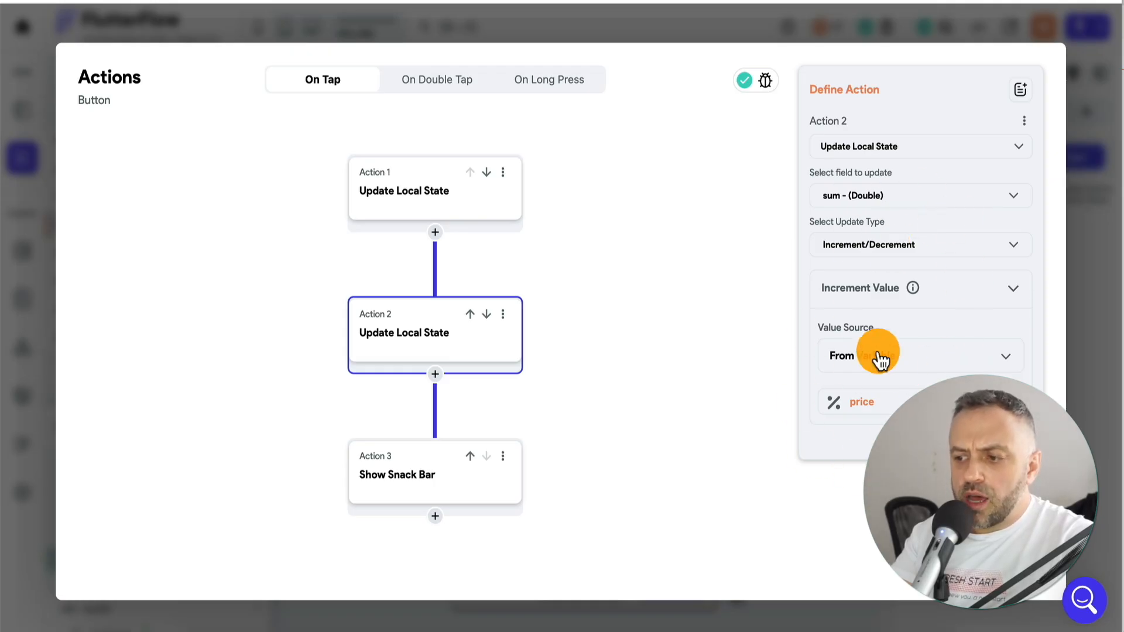
click(1013, 572)
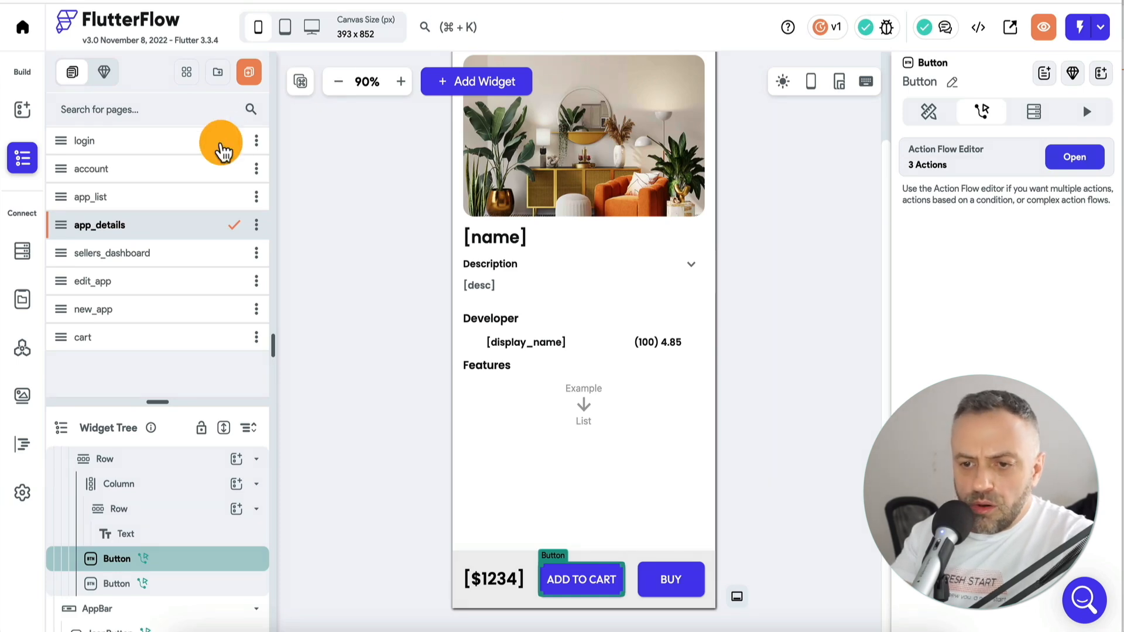
On the cart page, bind the $25.00 Order Total text to the local state variable sum
click(151, 336)
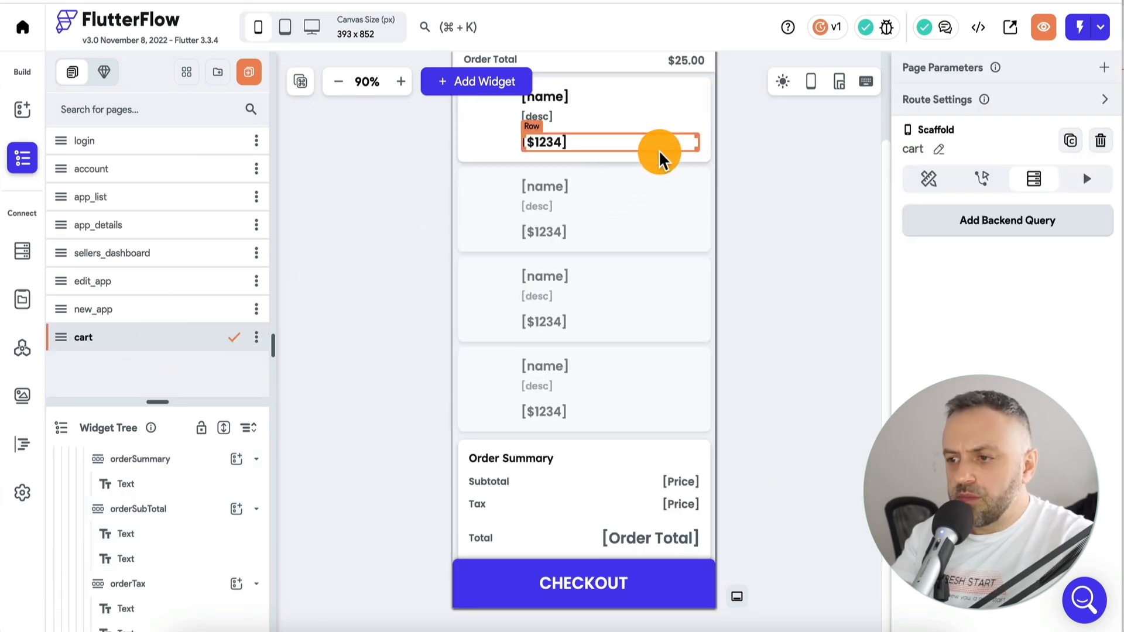
scroll(763, 120, up, 3)
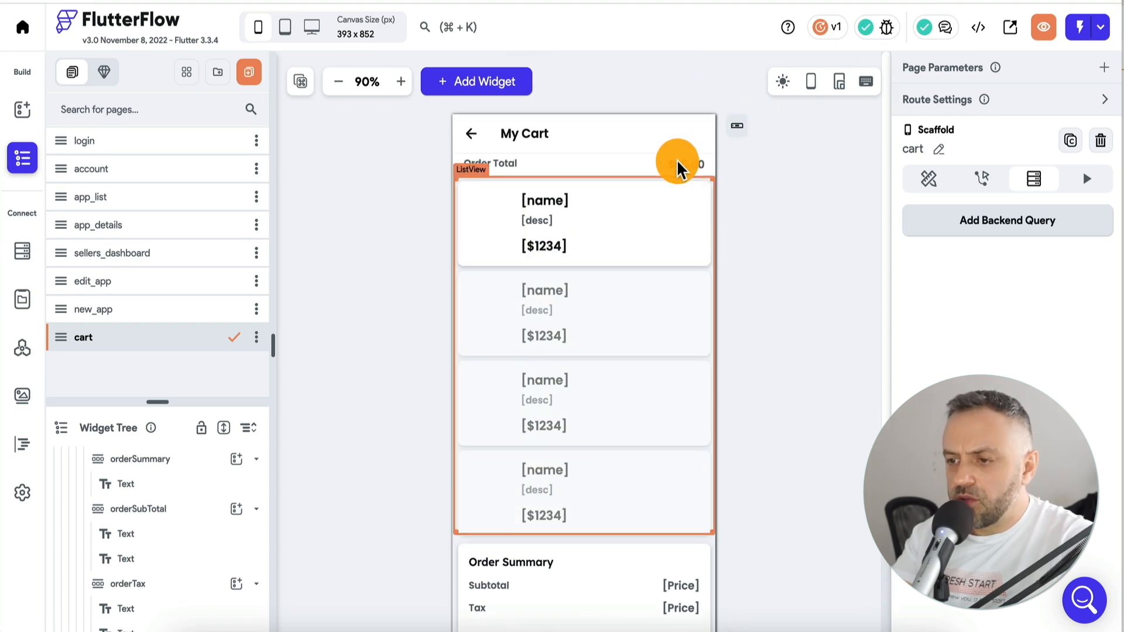
scroll(170, 488, up, 5)
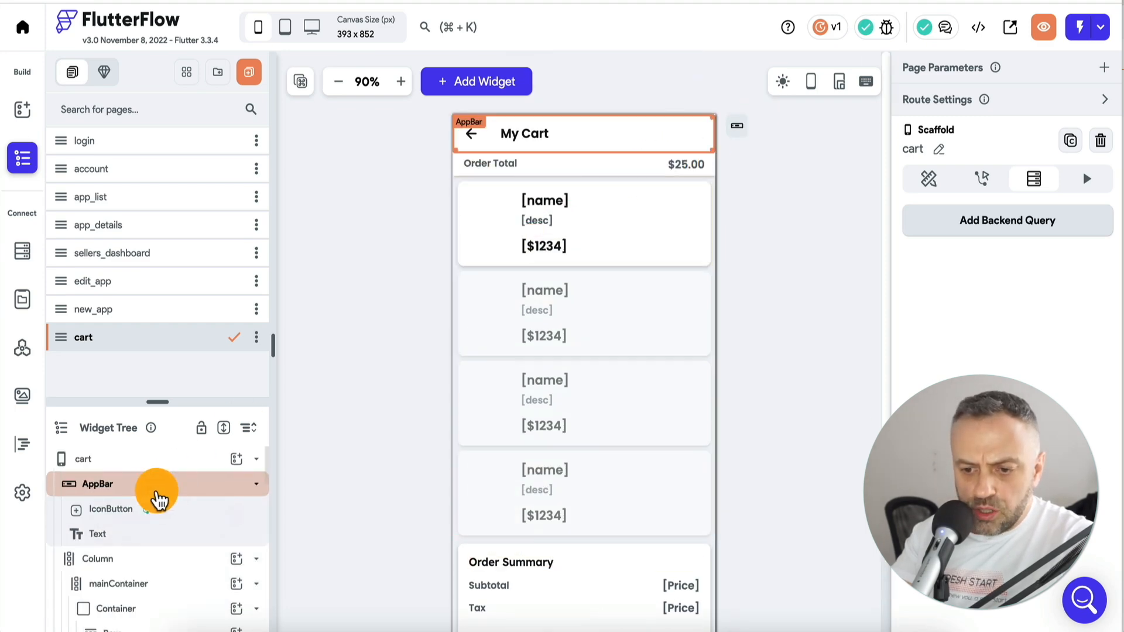
scroll(146, 609, down, 1)
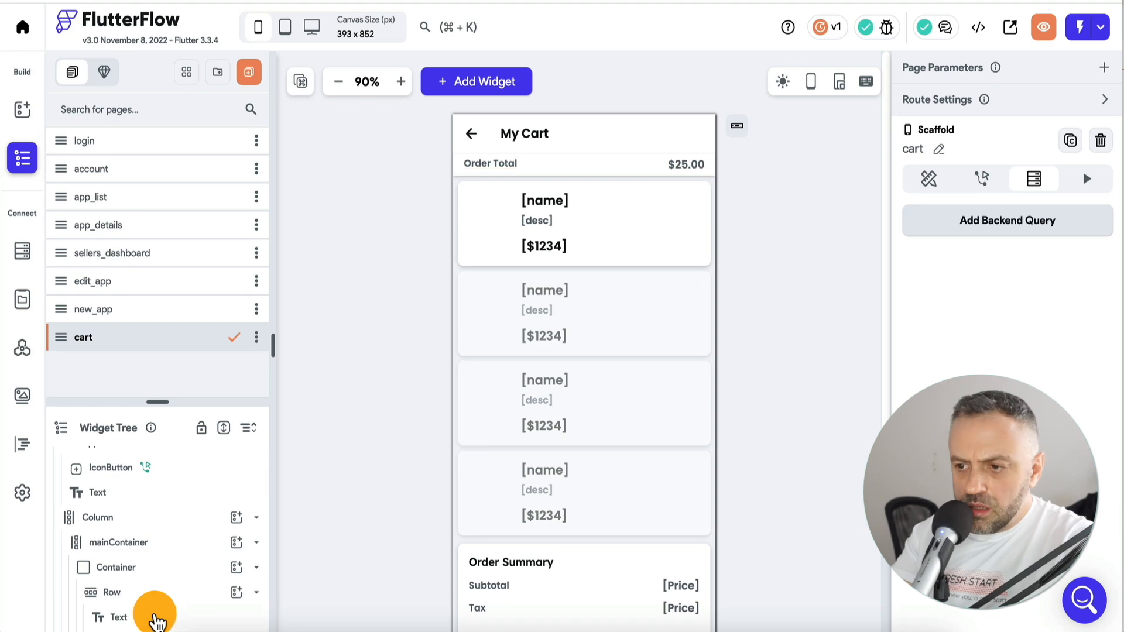
click(153, 616)
click(683, 163)
click(960, 143)
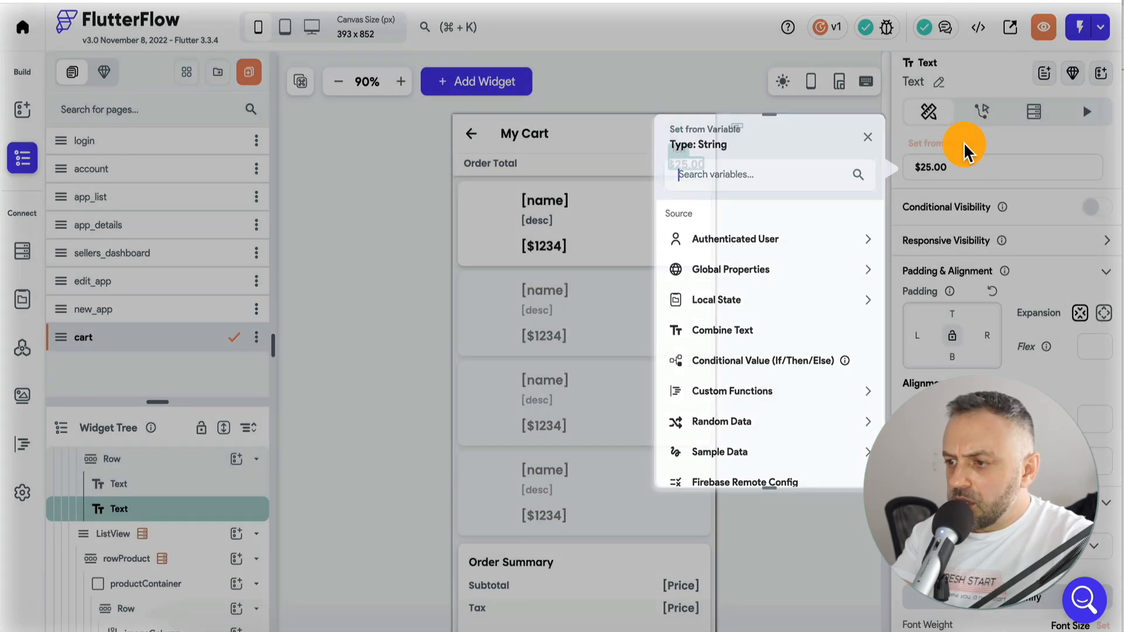
click(724, 301)
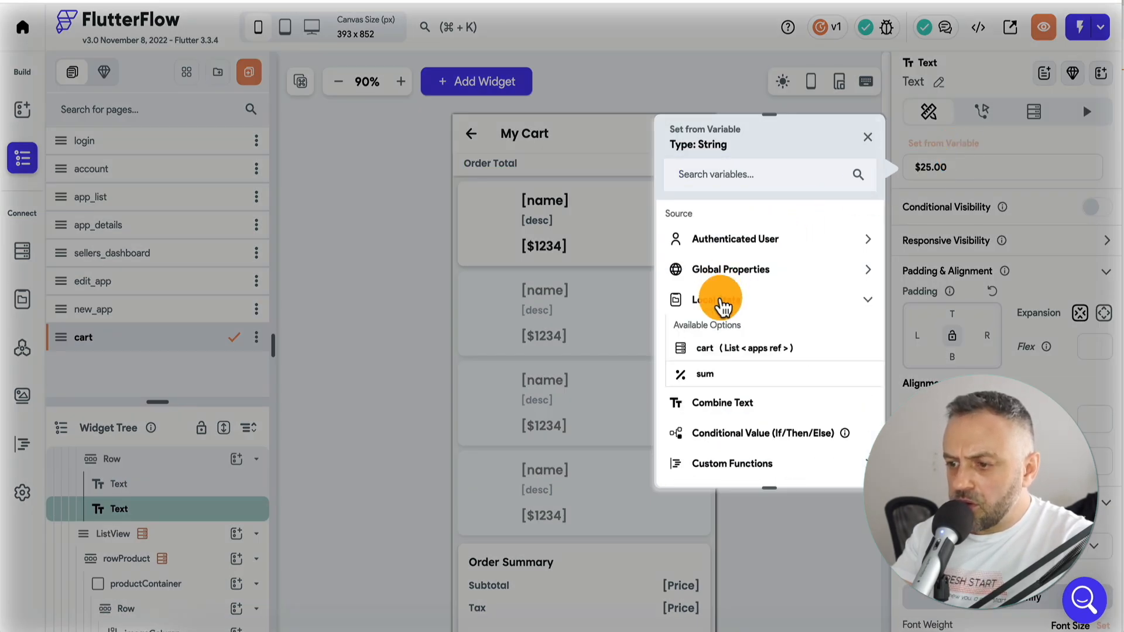
click(710, 371)
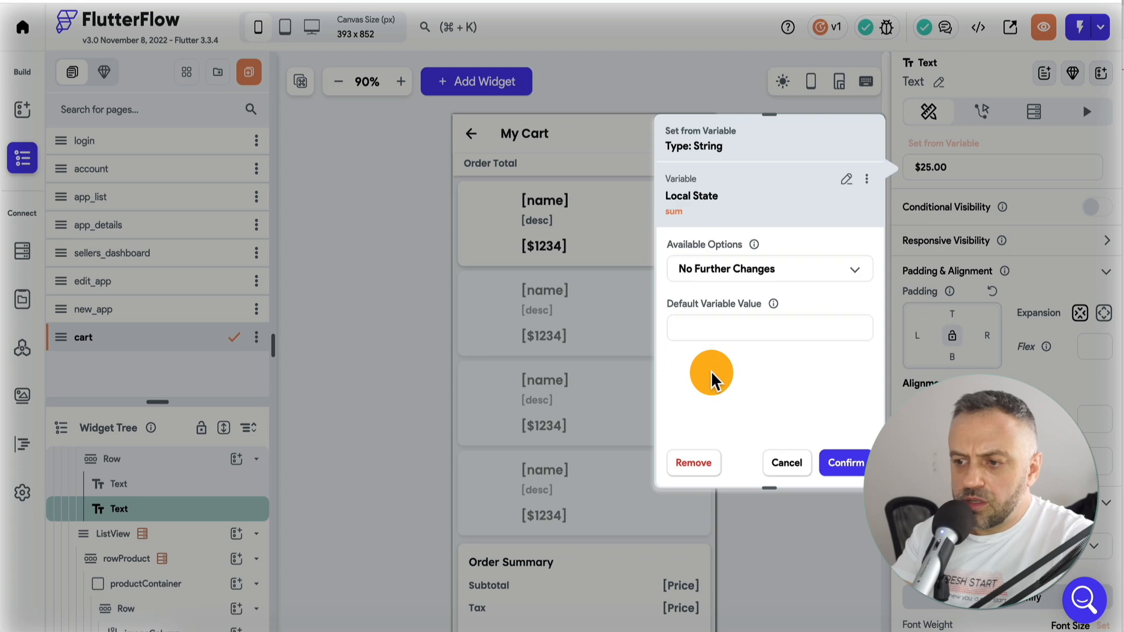
Apply a custom Number Format displayed as currency to the Order Total value and confirm the binding
click(805, 270)
click(767, 246)
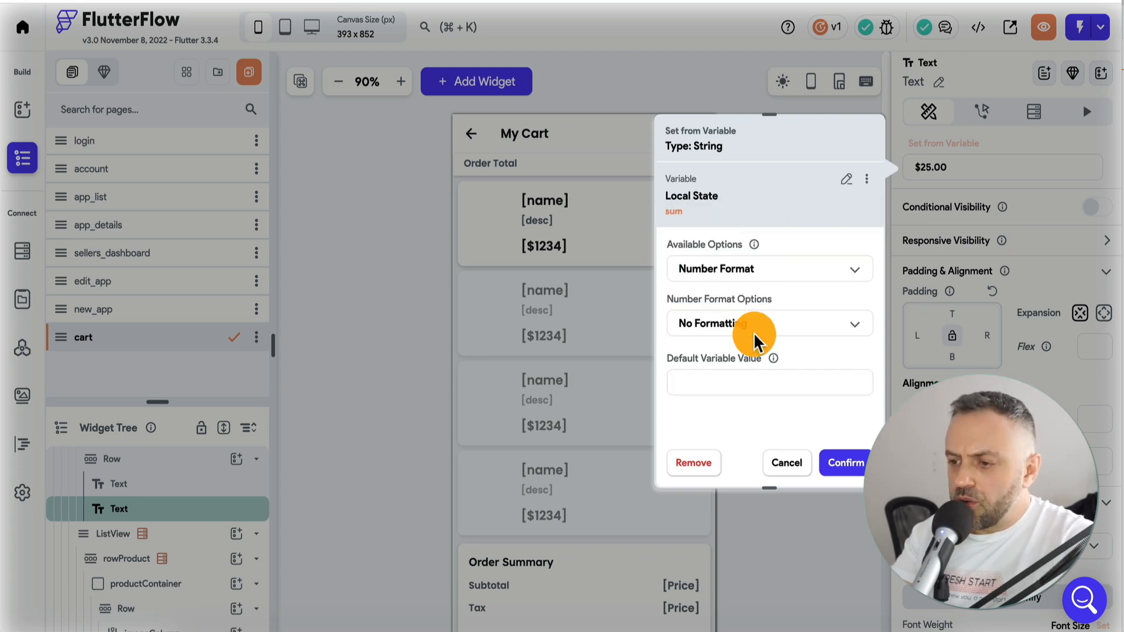
click(770, 331)
click(717, 541)
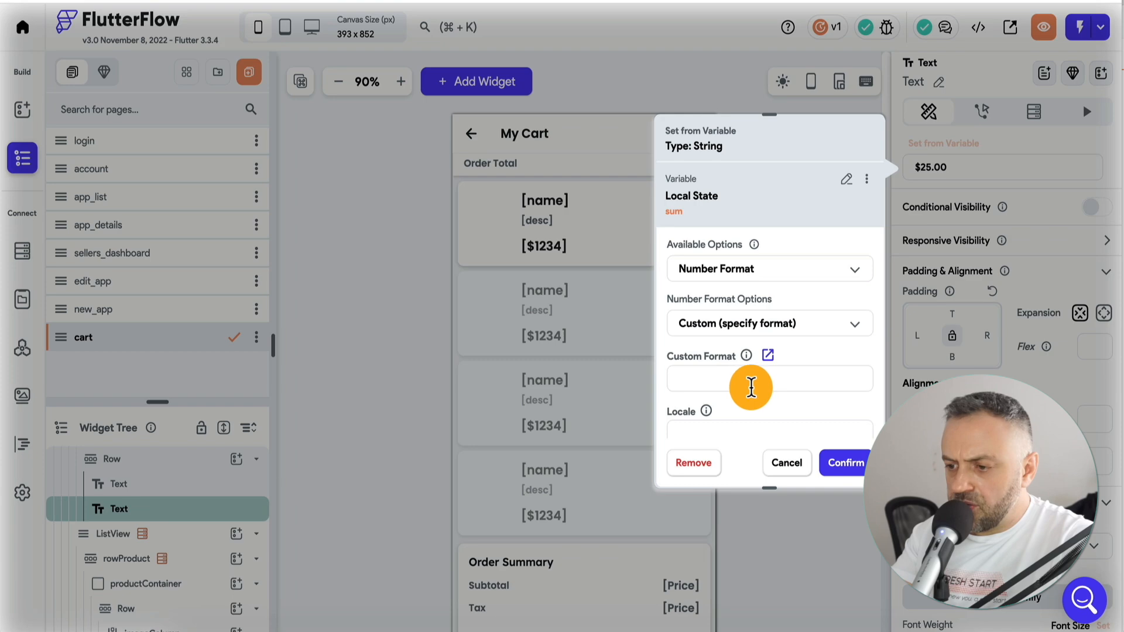
scroll(750, 387, down, 3)
click(850, 321)
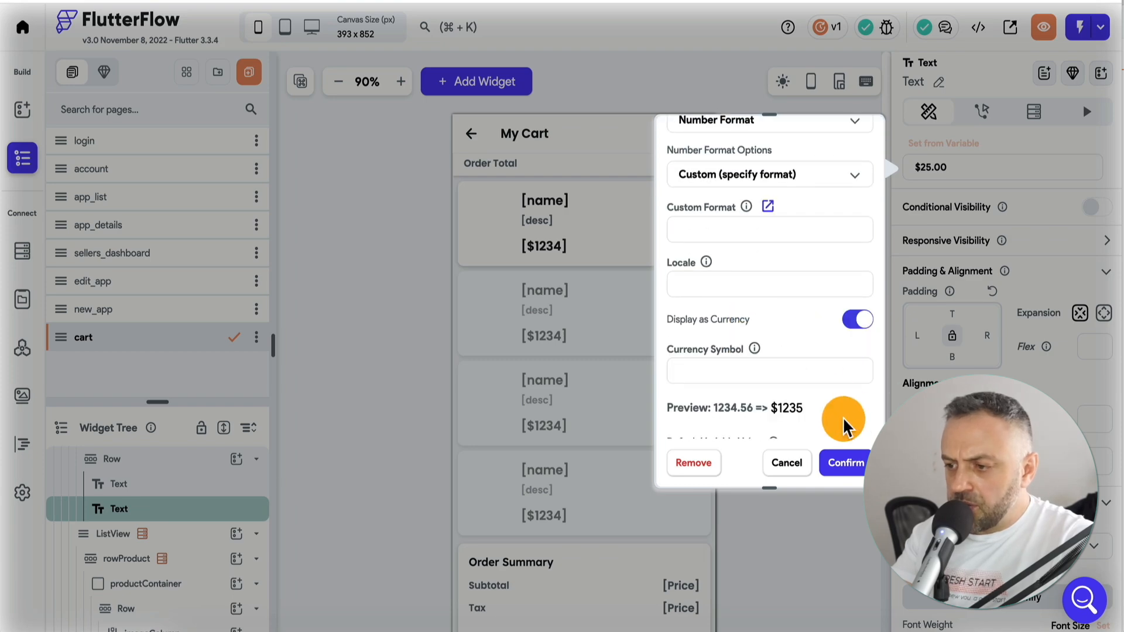
click(845, 462)
Bind the Subtotal price text in the order summary to the local state variable sum
scroll(798, 300, down, 2)
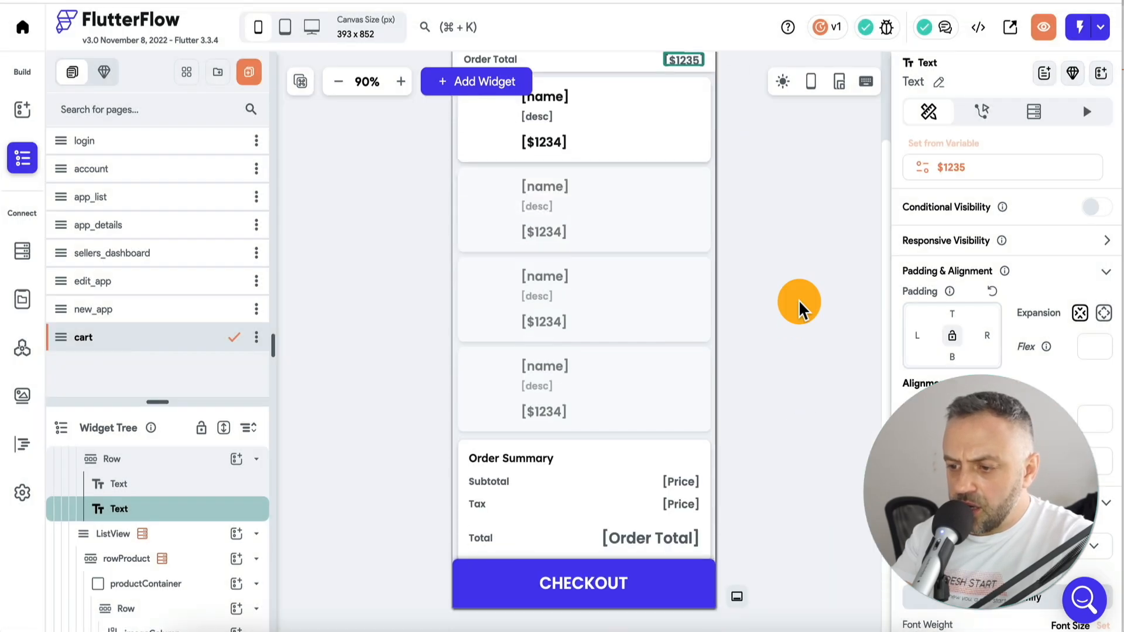
click(682, 479)
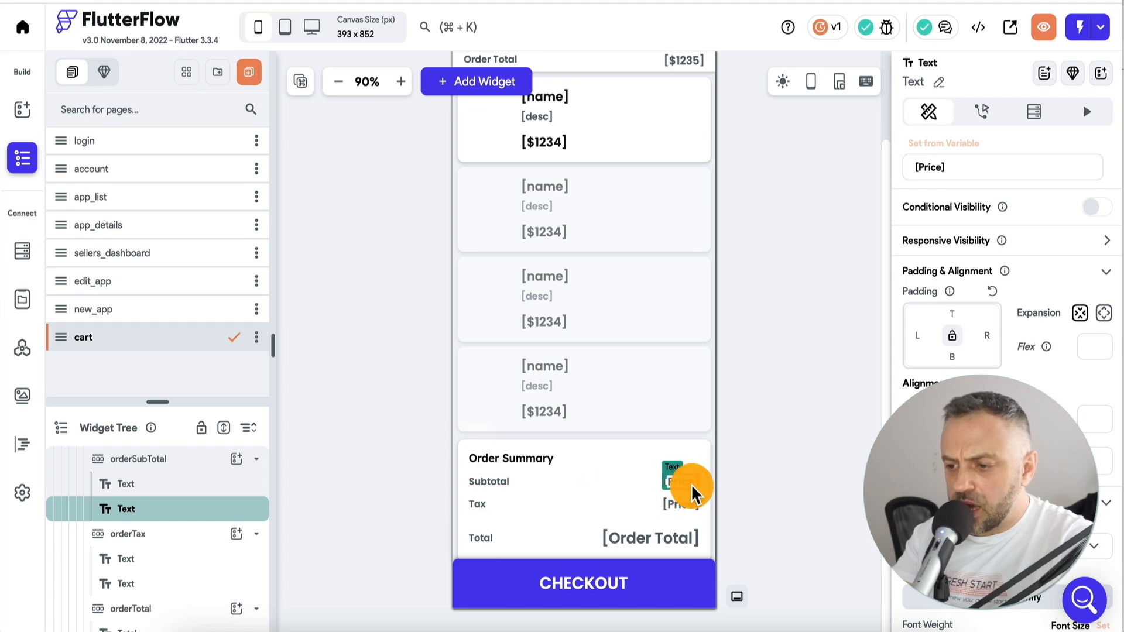
click(905, 168)
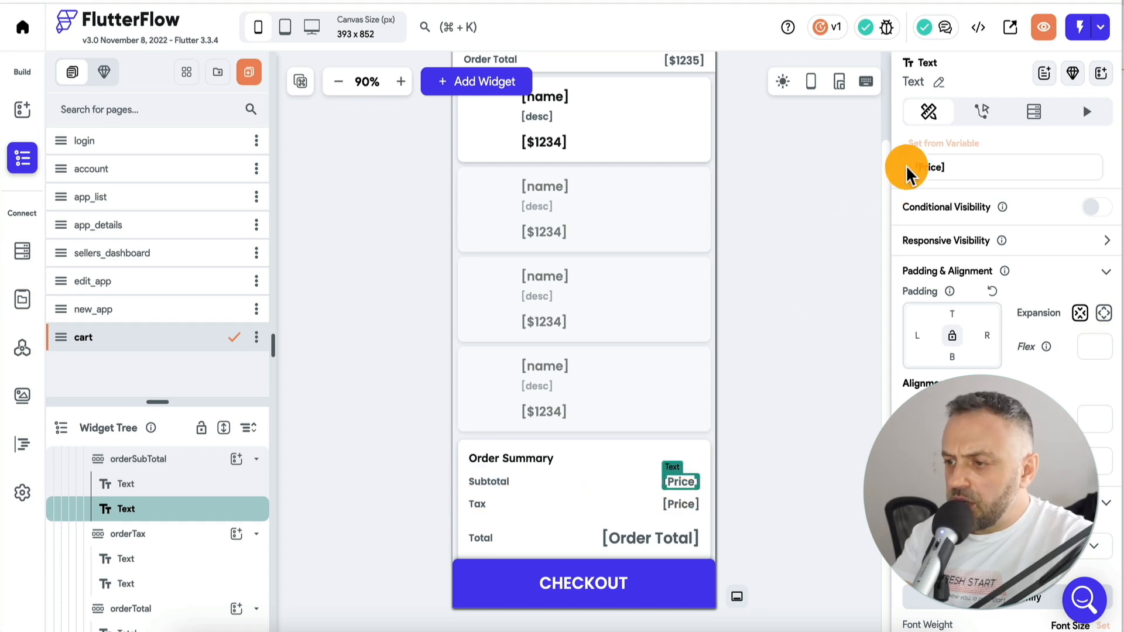
click(942, 145)
click(736, 307)
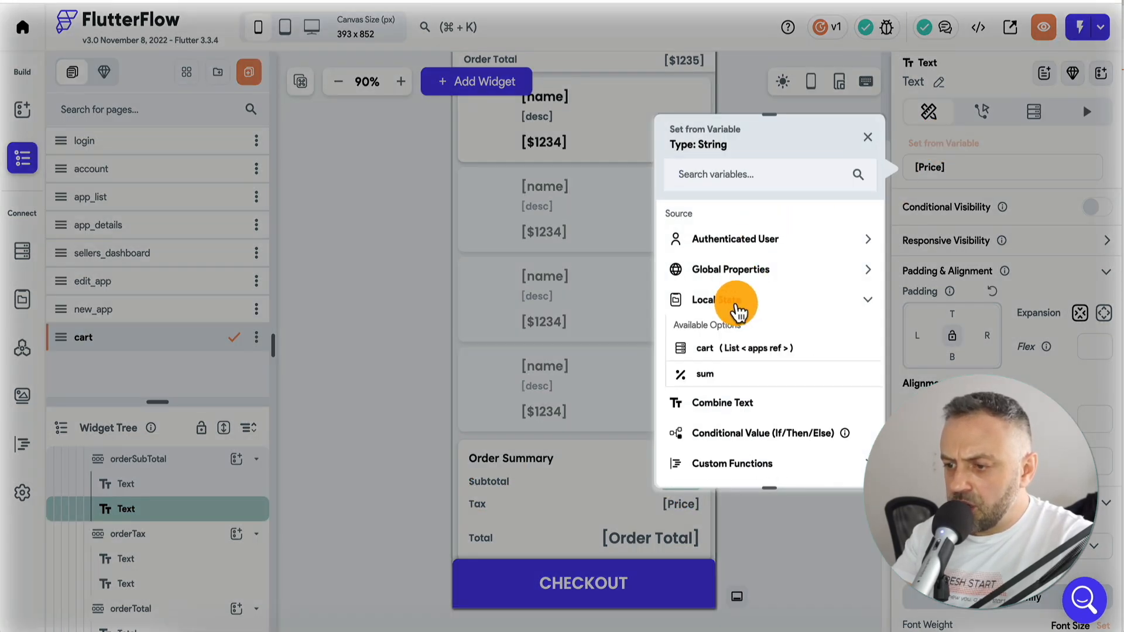
click(726, 371)
Give the Subtotal value a custom Number Format displayed as currency and confirm the binding
click(799, 270)
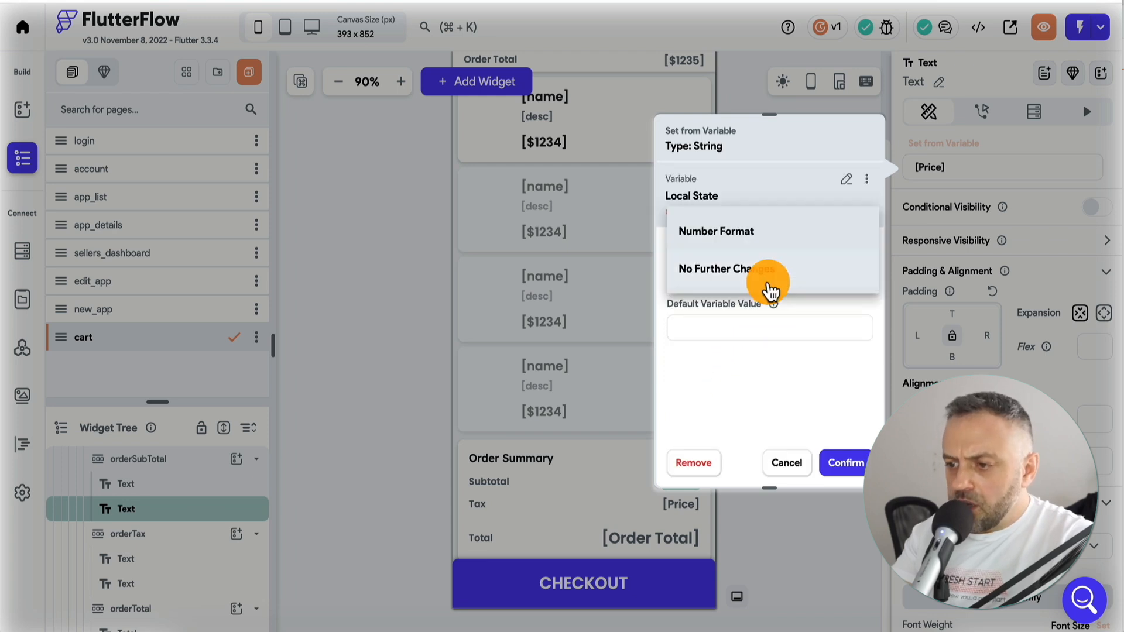
click(777, 231)
click(762, 323)
click(744, 360)
scroll(739, 369, down, 3)
click(853, 328)
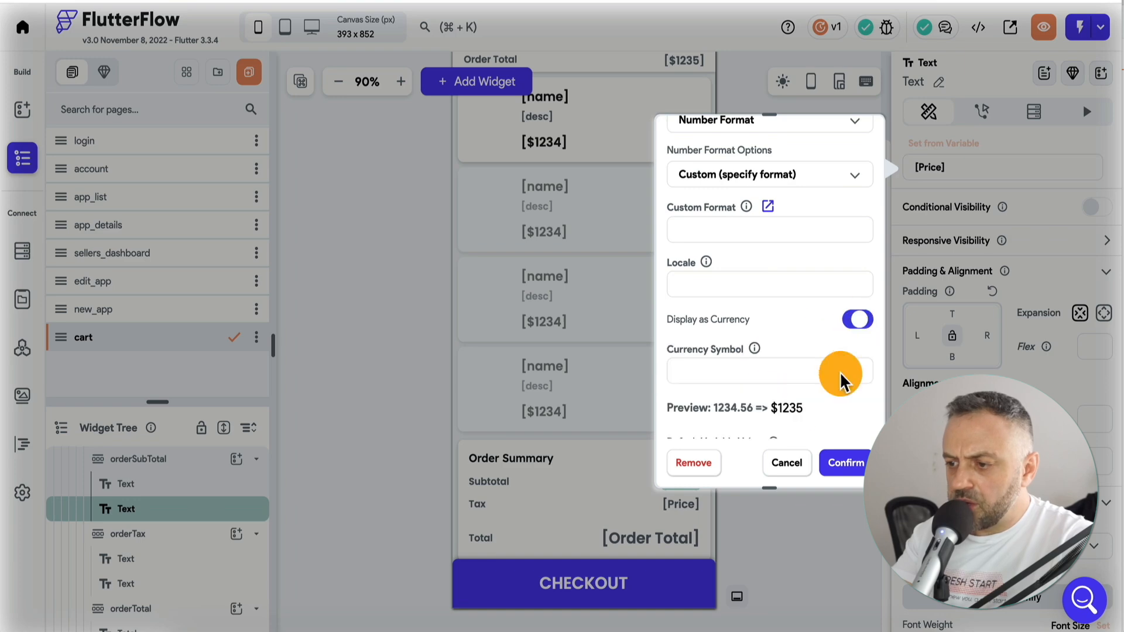
click(845, 462)
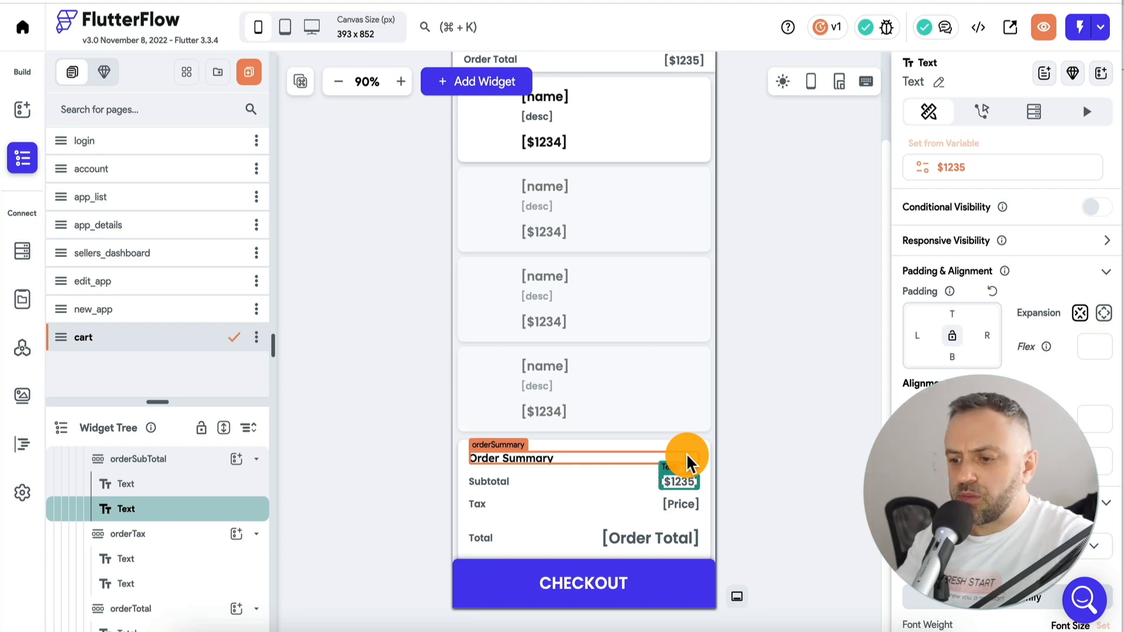
Reload the running test session with the changes and view the cart from the Appointment App's details page
scroll(676, 92, up, 1)
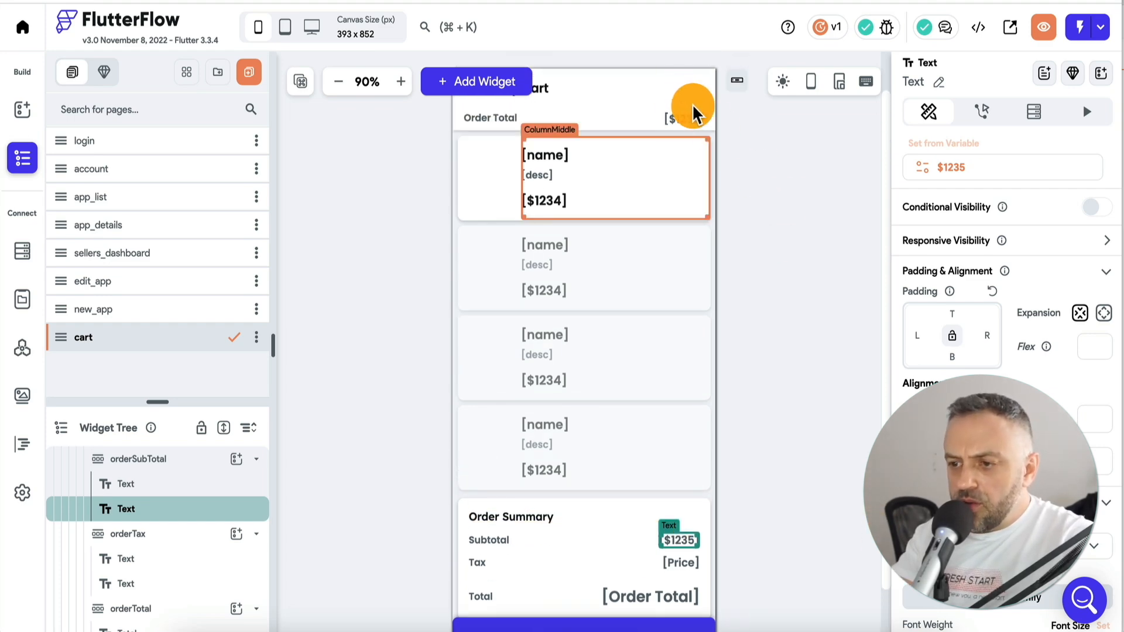
scroll(666, 438, down, 1)
scroll(777, 438, down, 1)
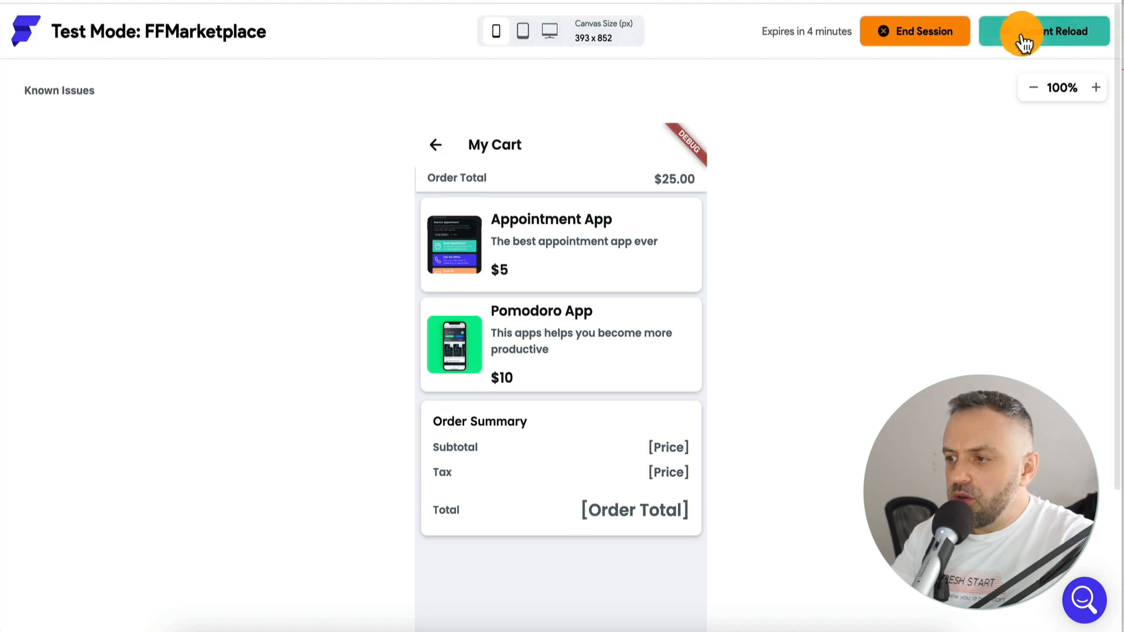
click(1050, 38)
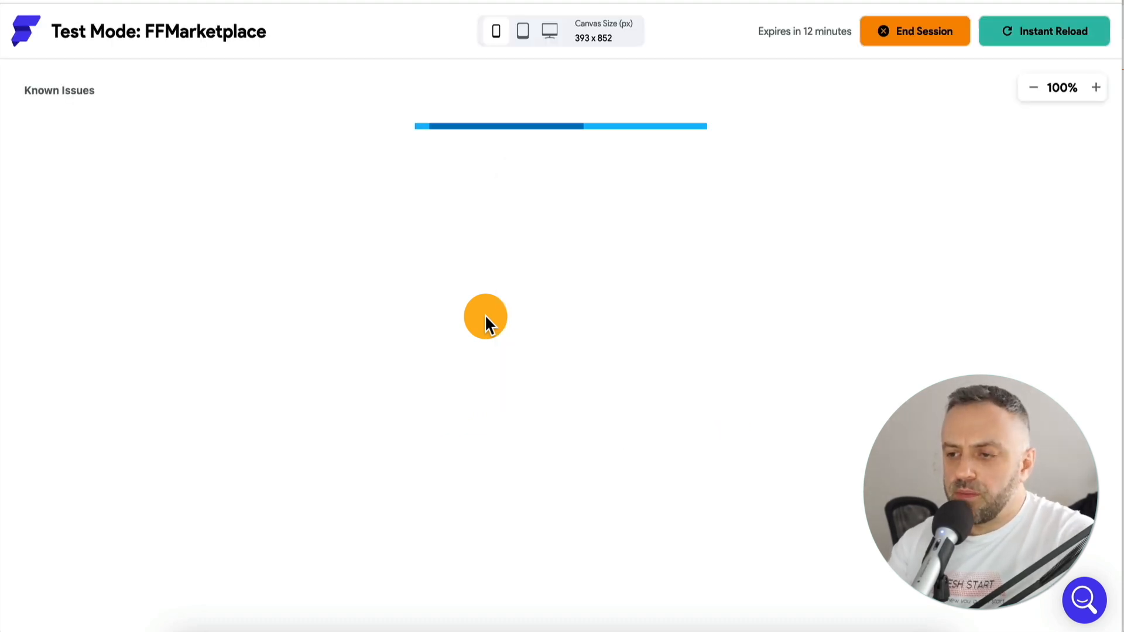
scroll(333, 364, down, 3)
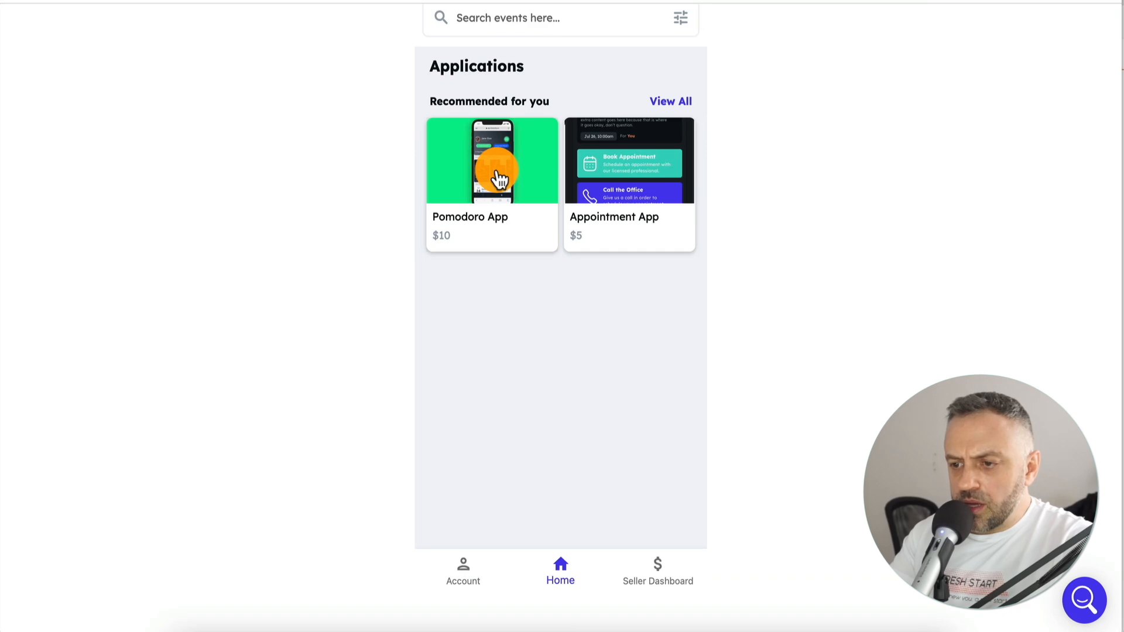
click(634, 170)
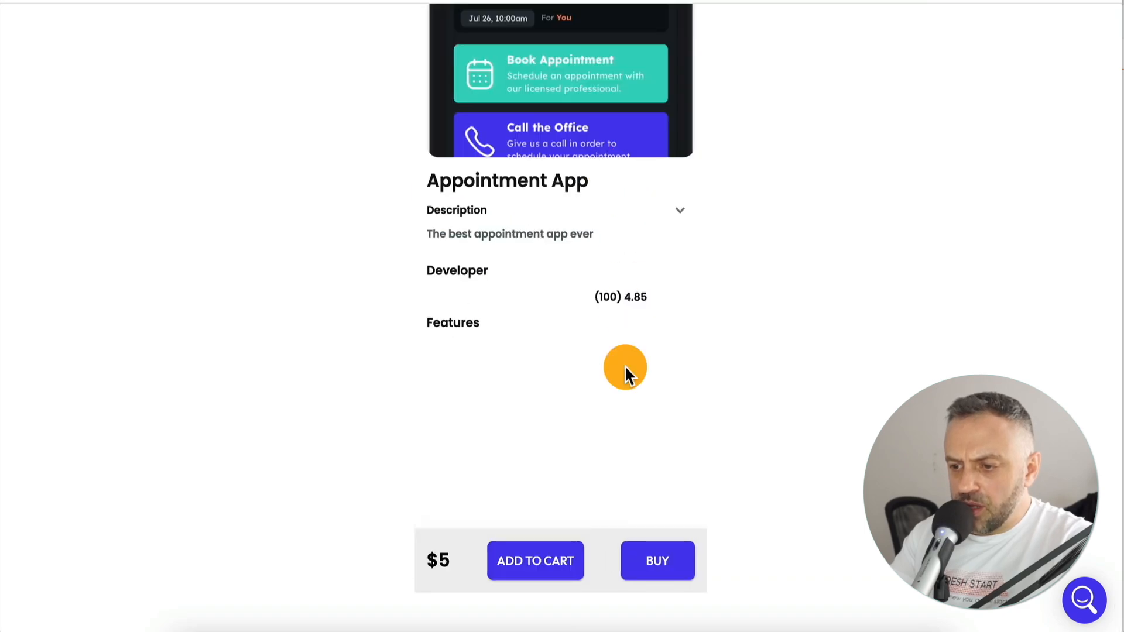
scroll(731, 169, up, 3)
click(648, 145)
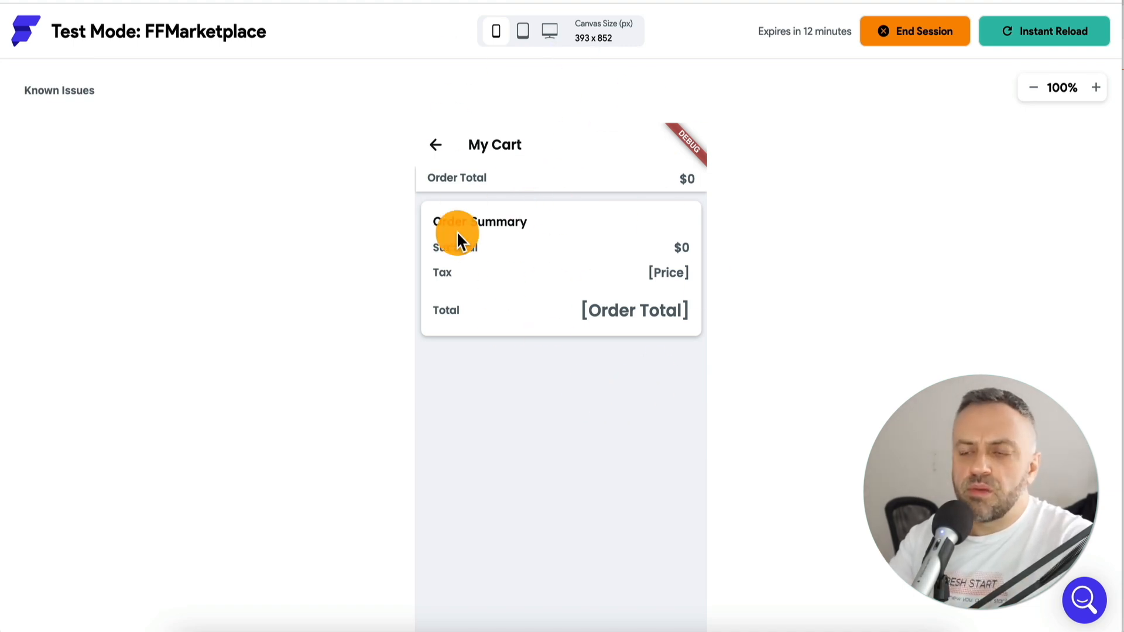
Return to the Appointment App's details, add the app to the cart, and view the cart
click(432, 153)
scroll(353, 296, down, 5)
click(529, 561)
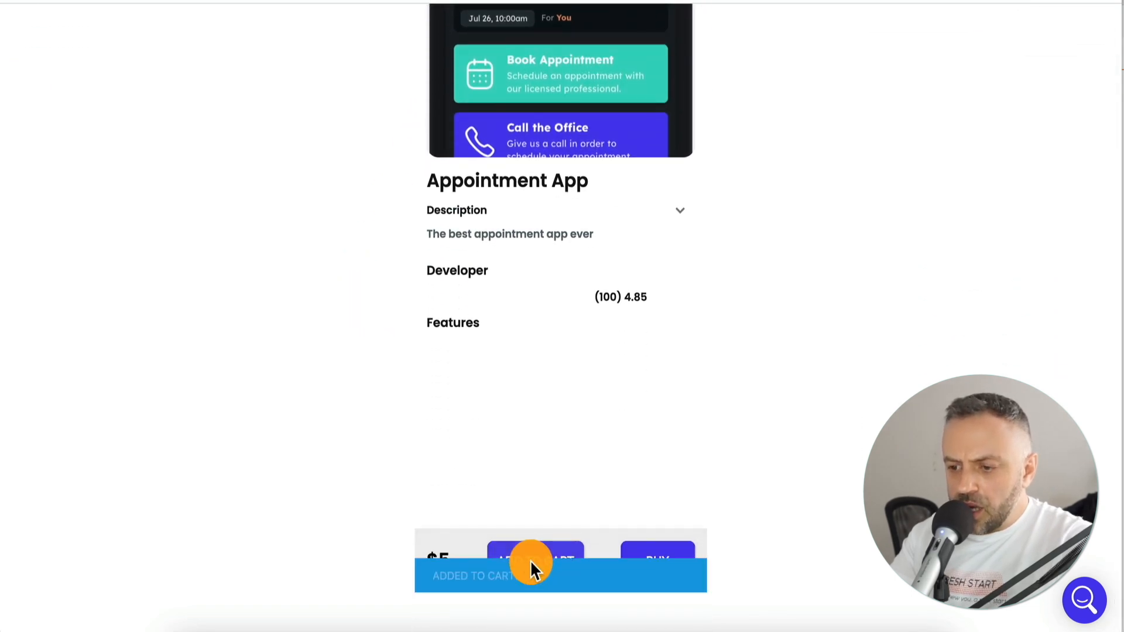
scroll(761, 141, up, 5)
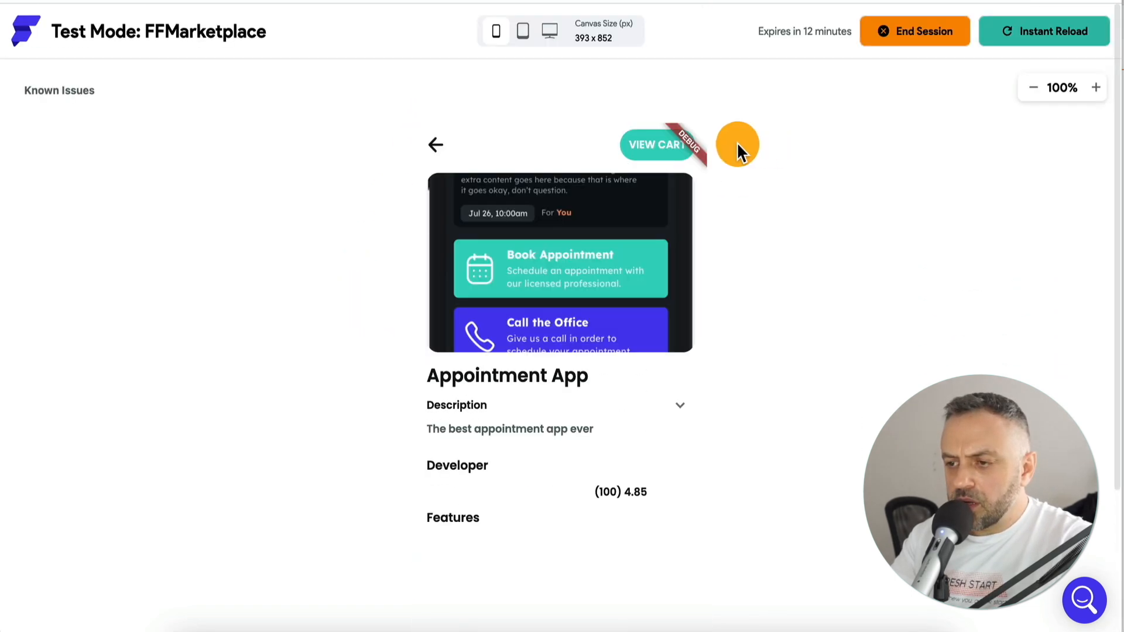
click(655, 153)
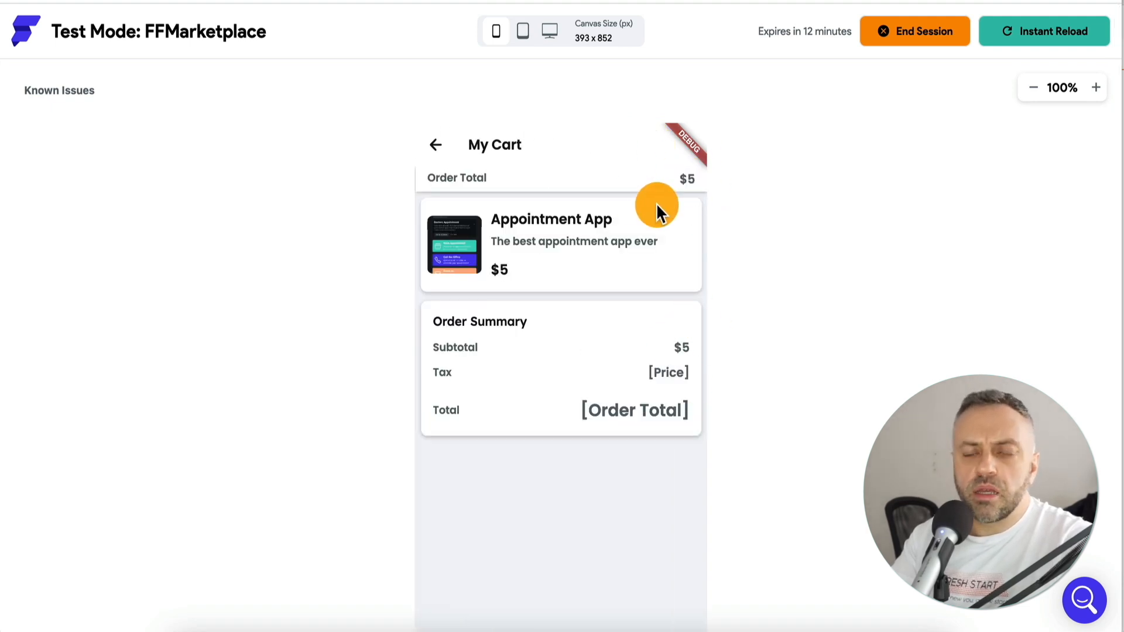
Go back to the app list, add the Pomodoro App to the cart, and view the cart
click(437, 144)
click(438, 141)
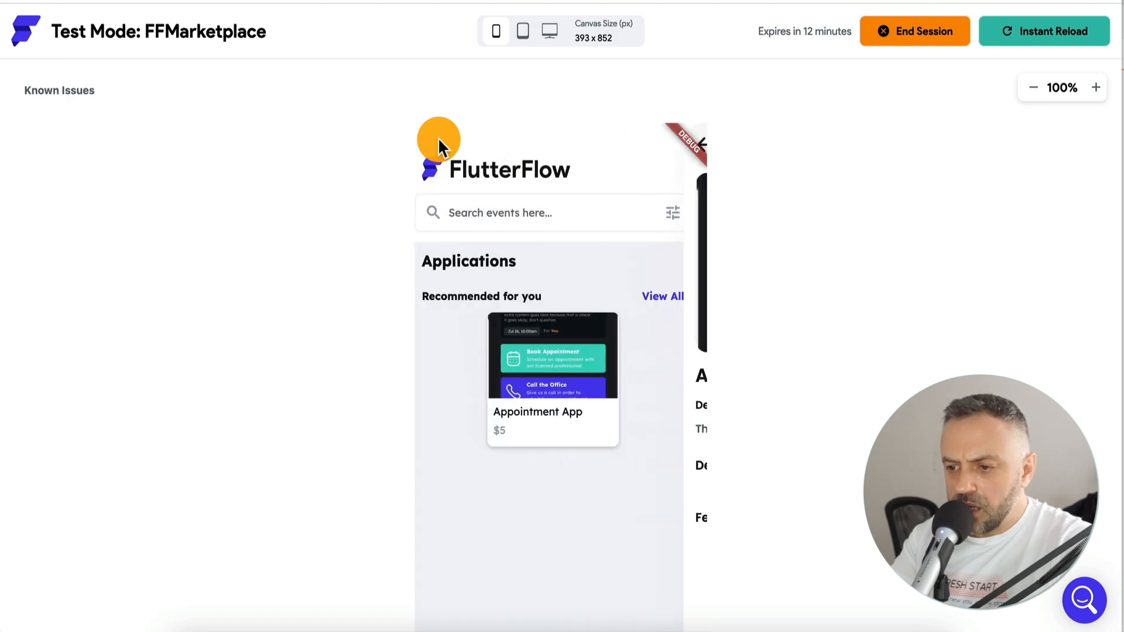
click(468, 384)
scroll(357, 420, down, 3)
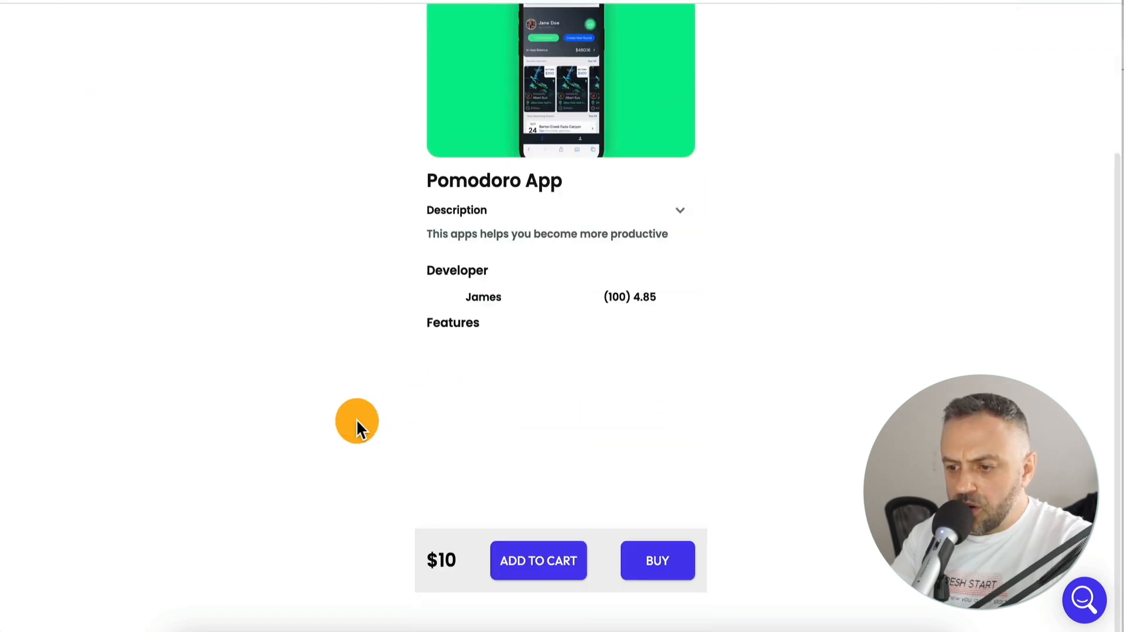
click(538, 564)
scroll(788, 169, up, 3)
click(664, 153)
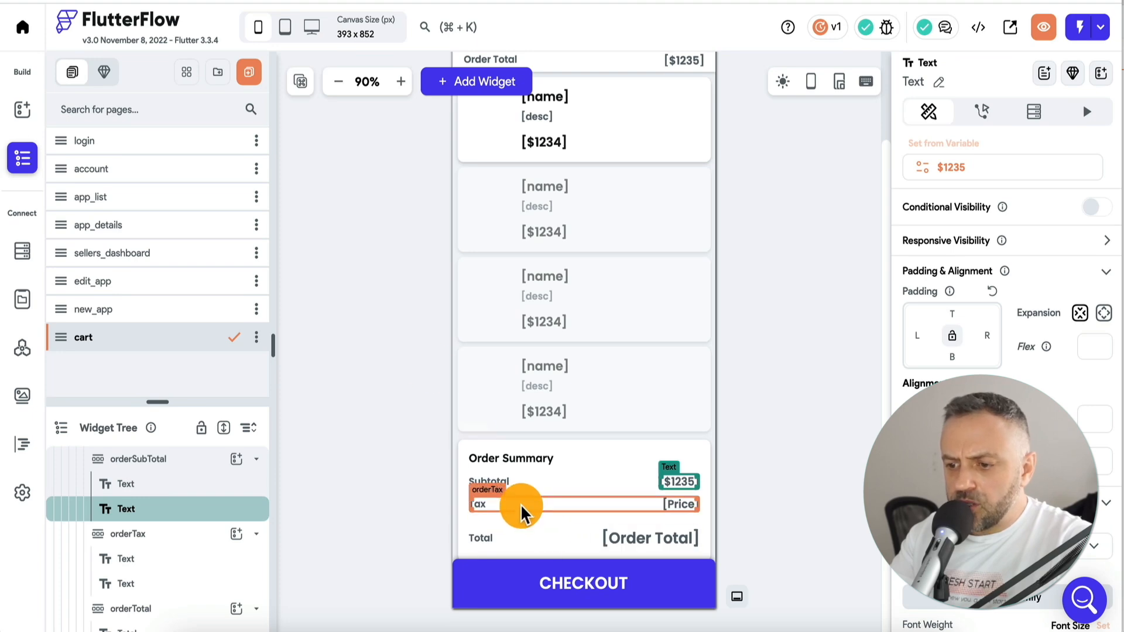
Delete the orderTax row from the cart page's order summary and bind the orderPrice text to the local state variable sum
click(520, 505)
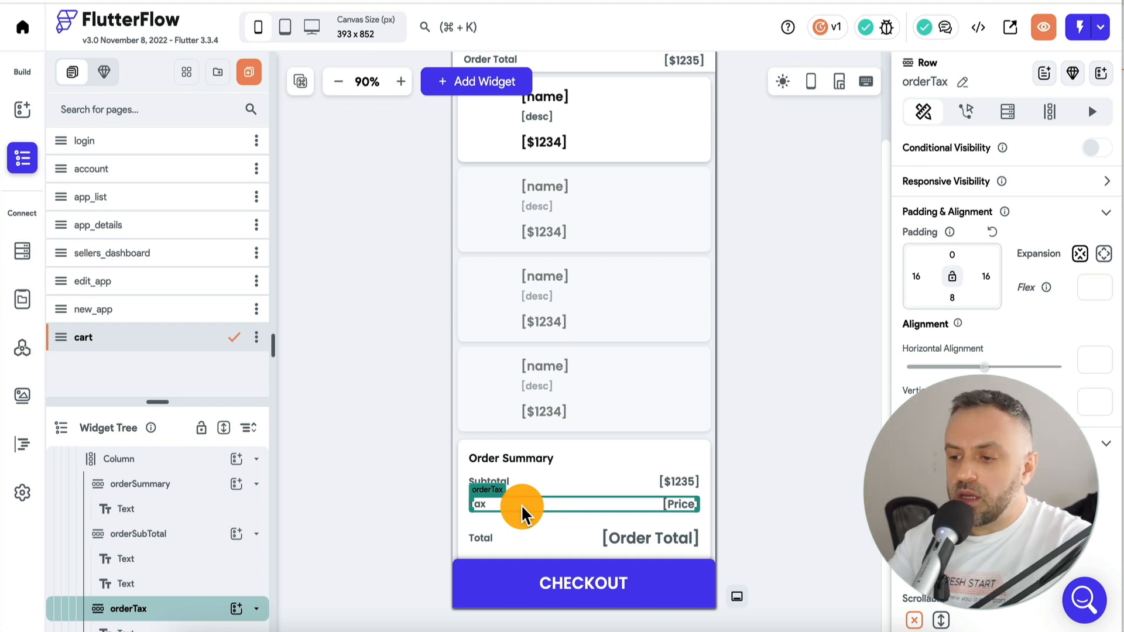
key(Delete)
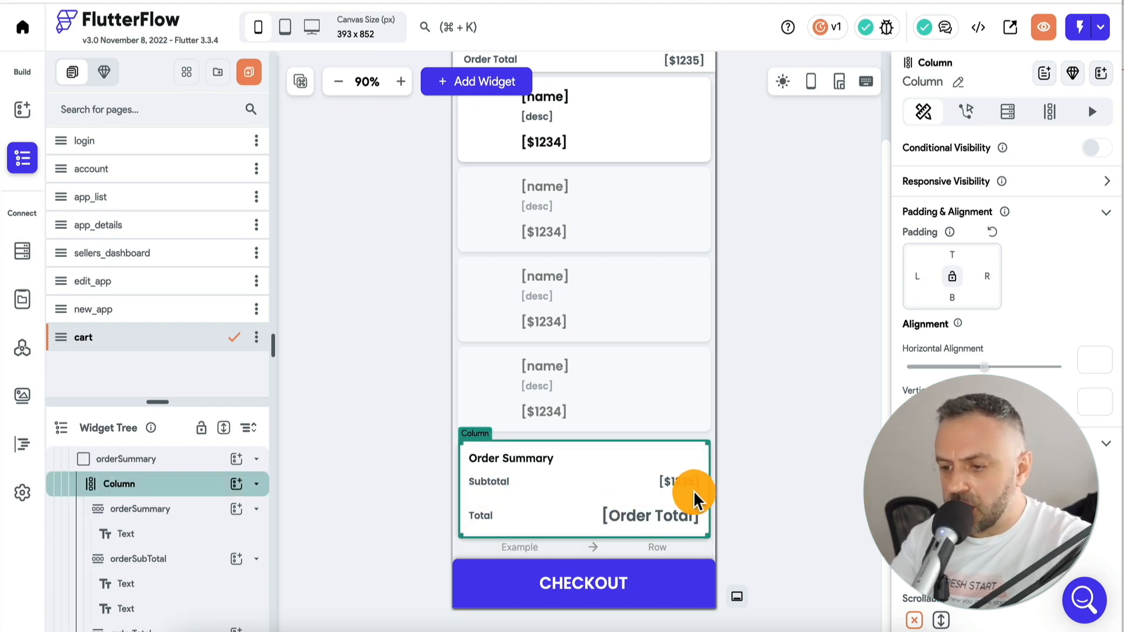
click(666, 516)
click(966, 144)
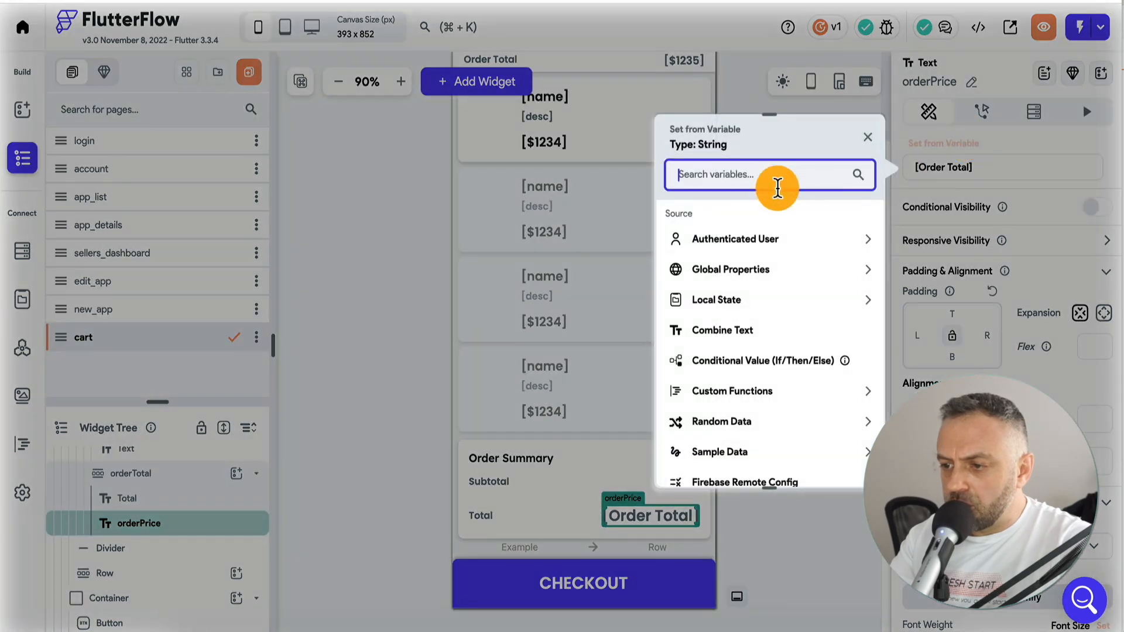
click(739, 297)
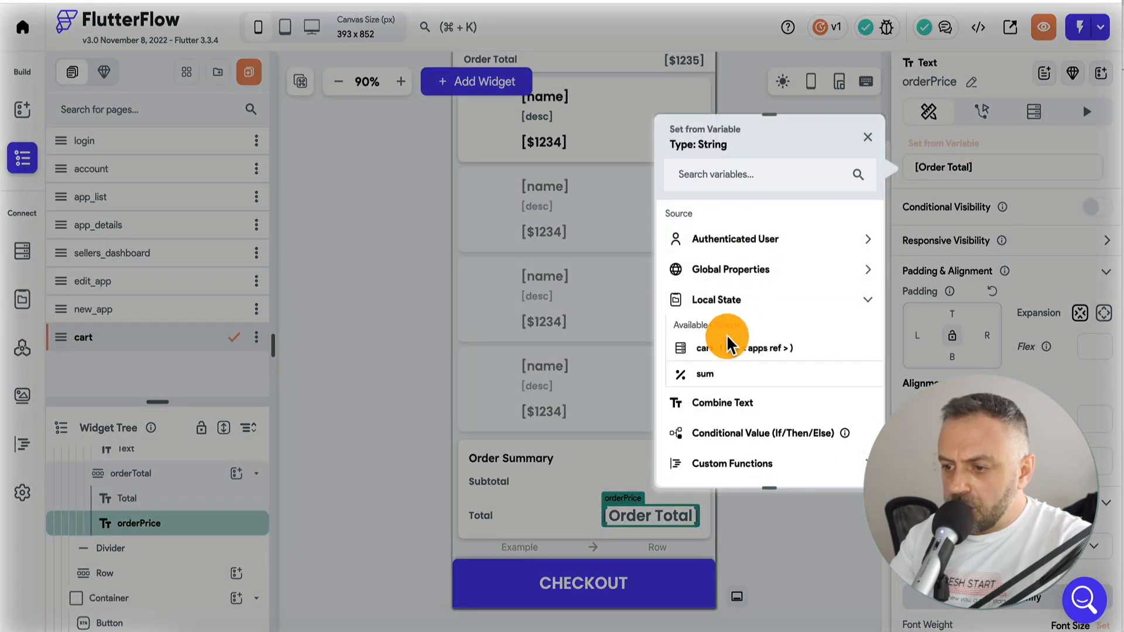
click(726, 369)
Format the order summary's Total value from sum with a custom number format displayed as currency
click(756, 270)
click(774, 234)
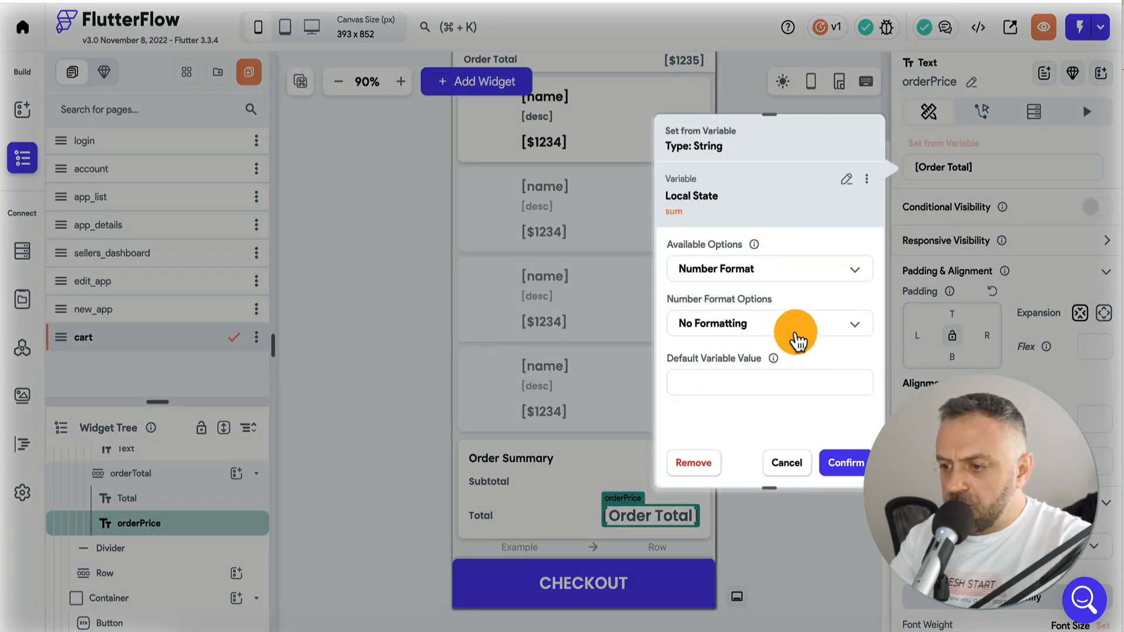
click(806, 325)
click(719, 547)
scroll(767, 374, down, 3)
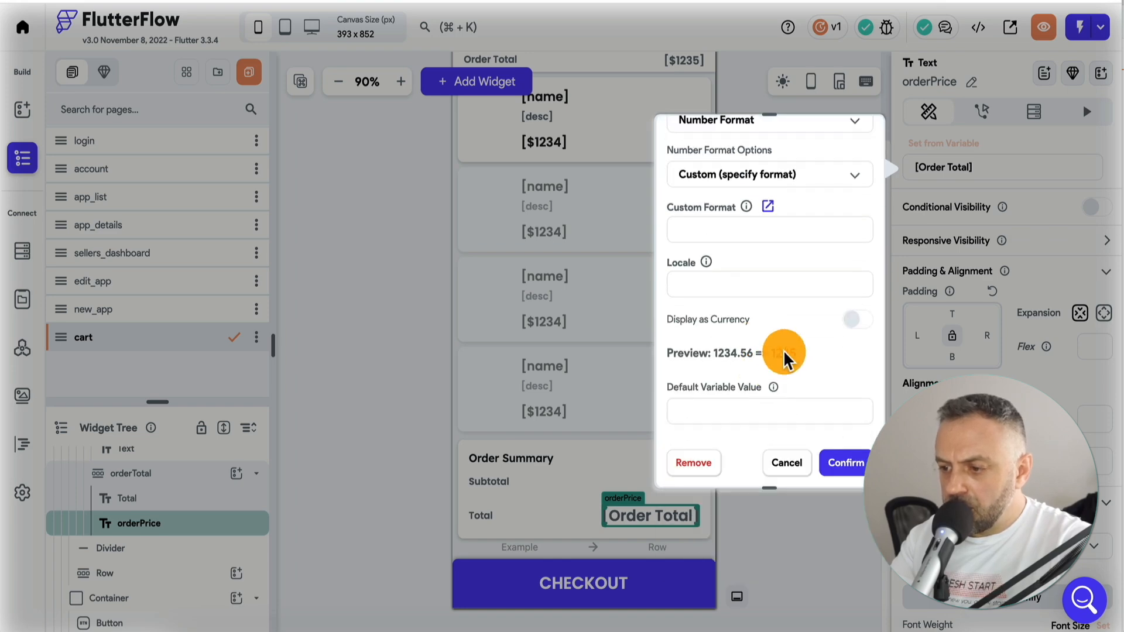
click(858, 319)
click(847, 462)
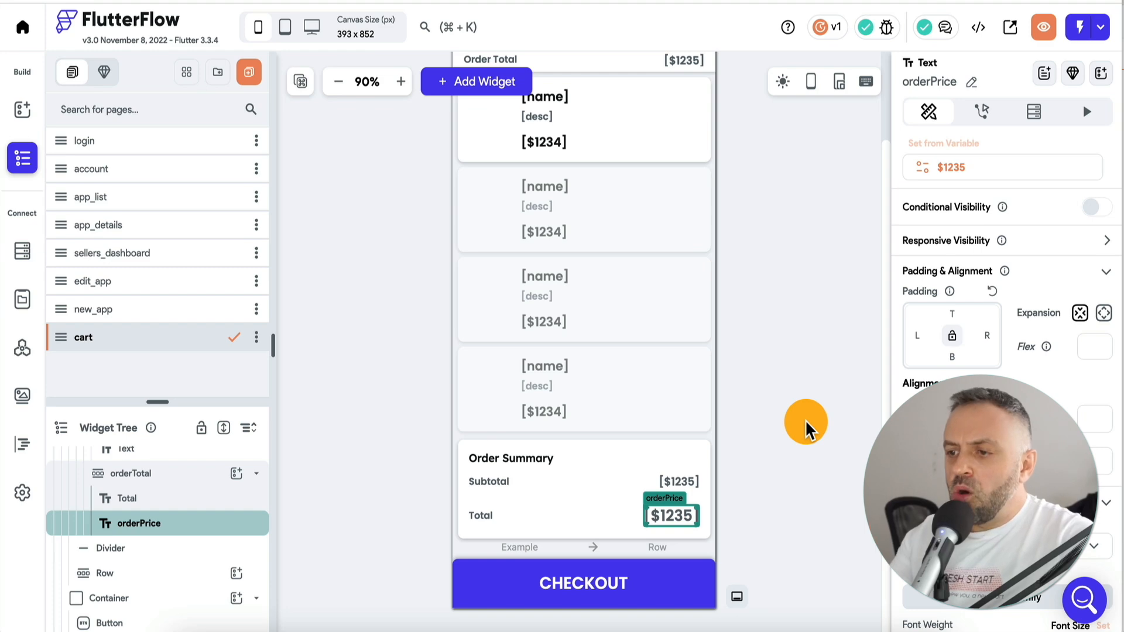
click(781, 392)
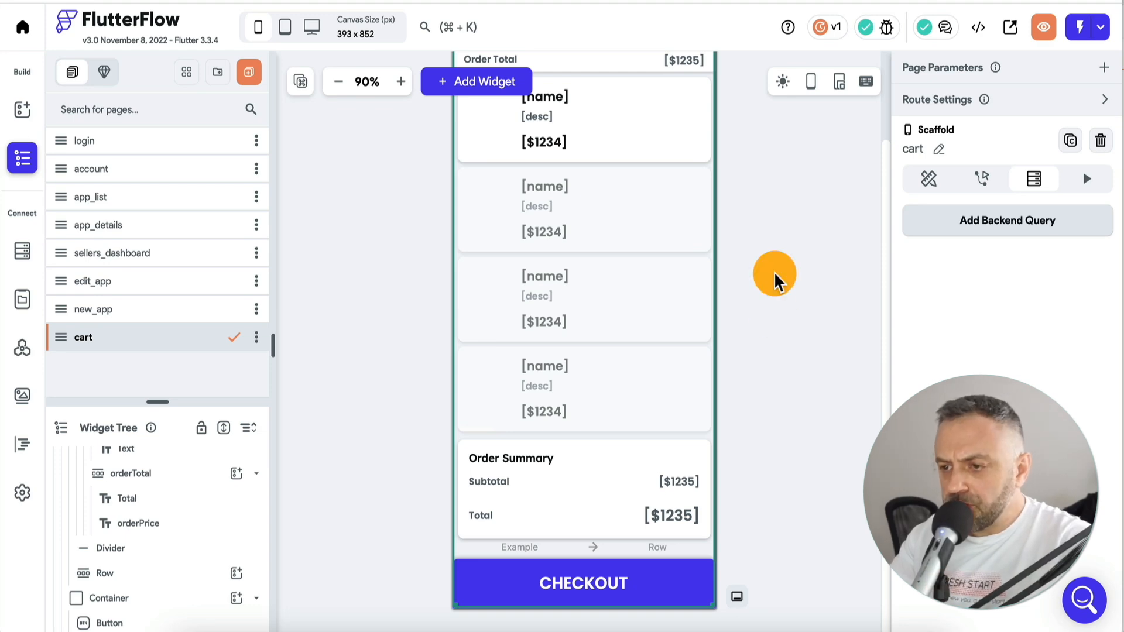
Add a Column to the Row inside productContainer in the cart's ListView
scroll(719, 246, up, 2)
click(663, 202)
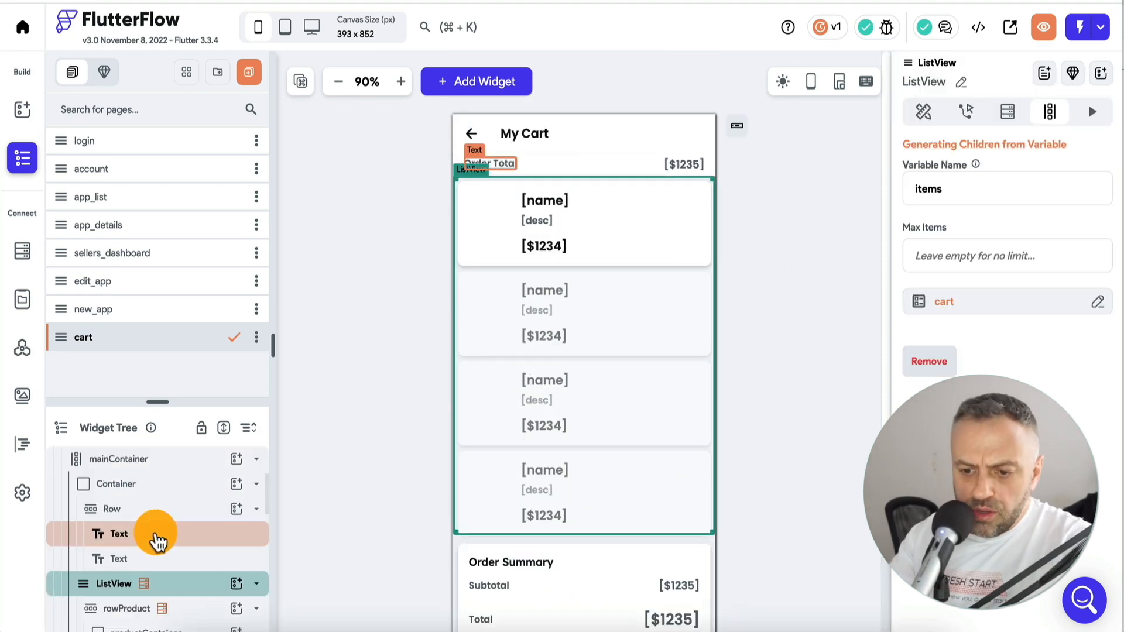
scroll(155, 539, down, 4)
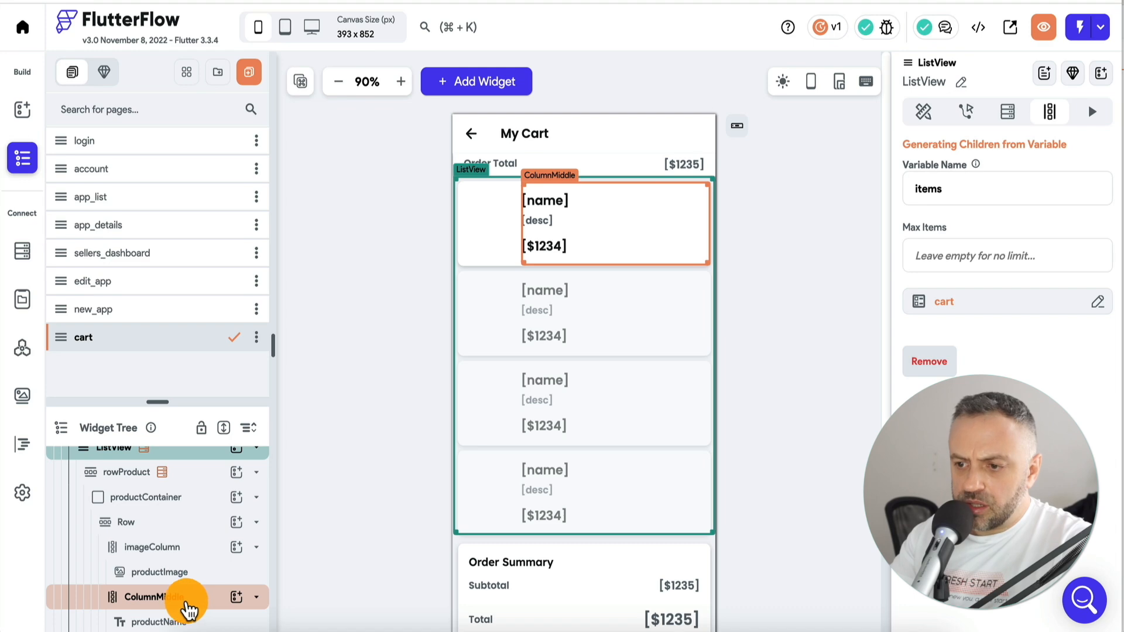
scroll(188, 600, down, 3)
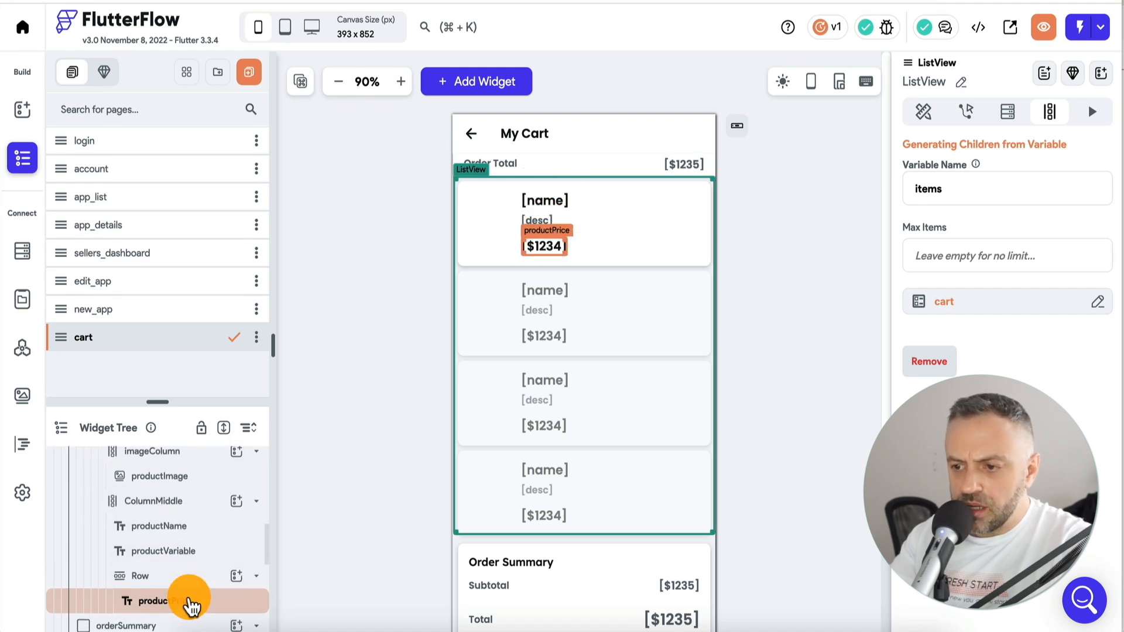
scroll(190, 585, down, 3)
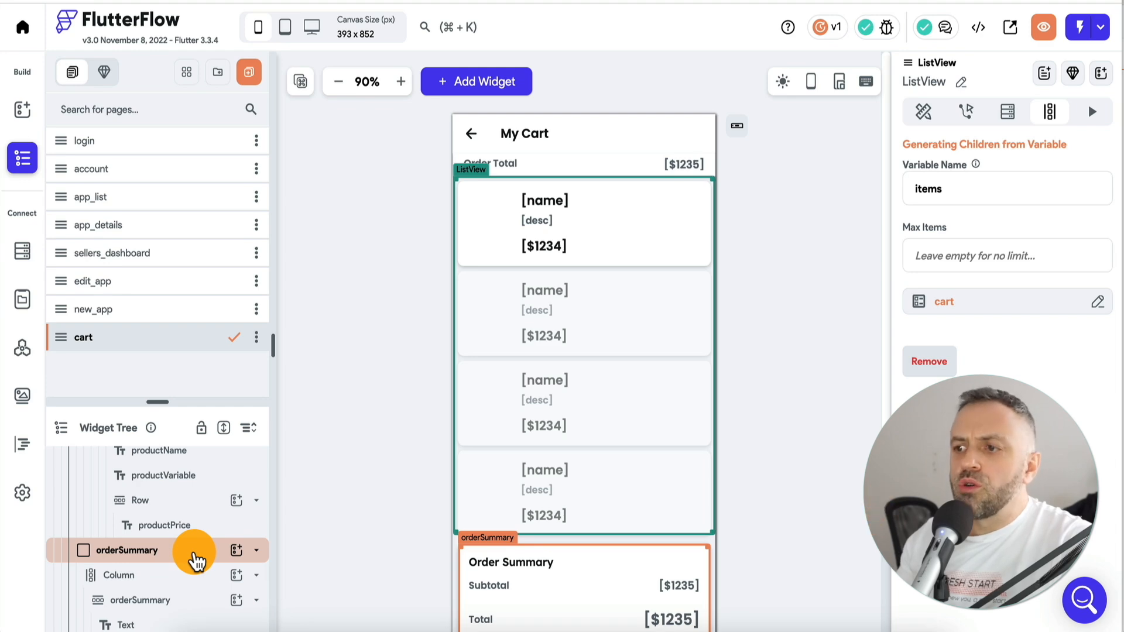
scroll(195, 561, up, 6)
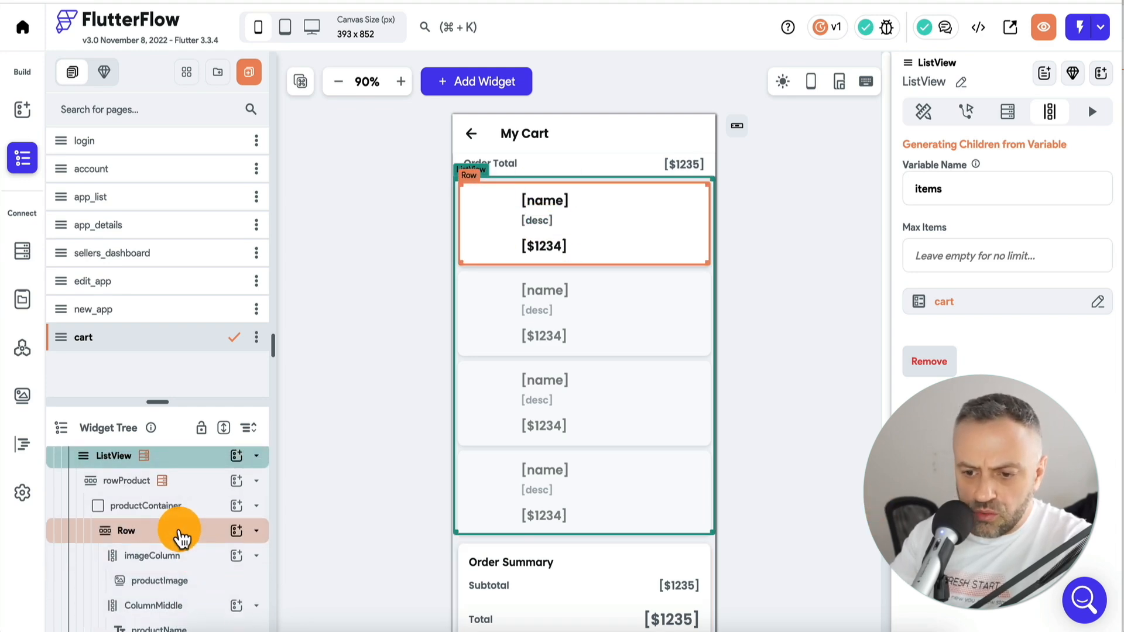
click(181, 536)
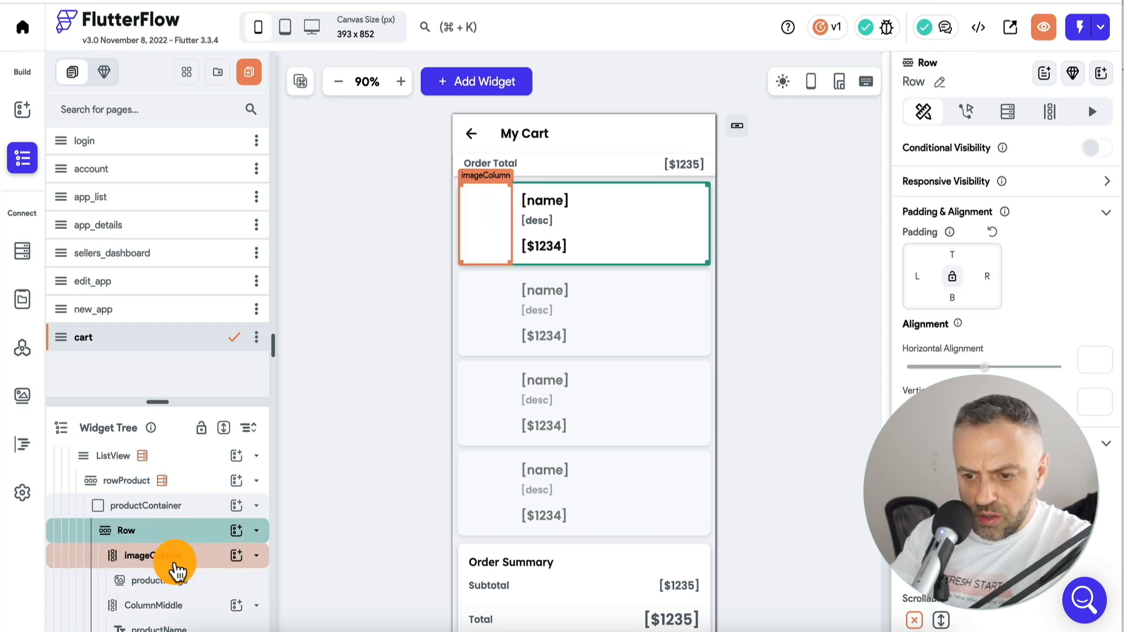
click(236, 530)
text(col)
click(304, 386)
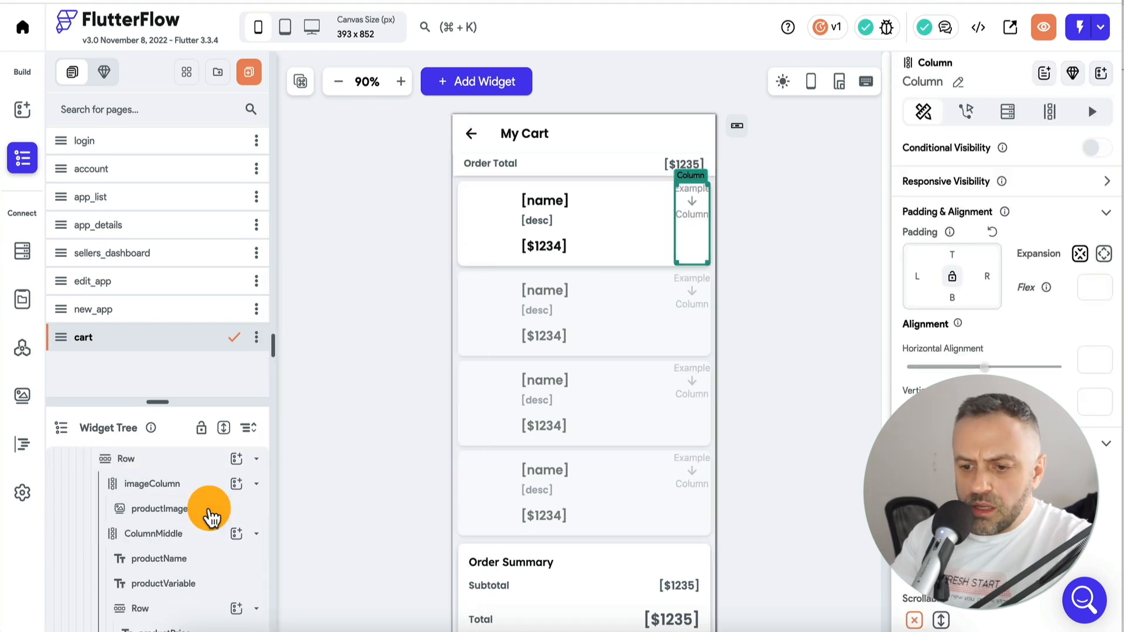
Nest a Row in the new Column and place an IconButton inside that Row
scroll(144, 579, down, 3)
click(237, 555)
text(row)
click(304, 380)
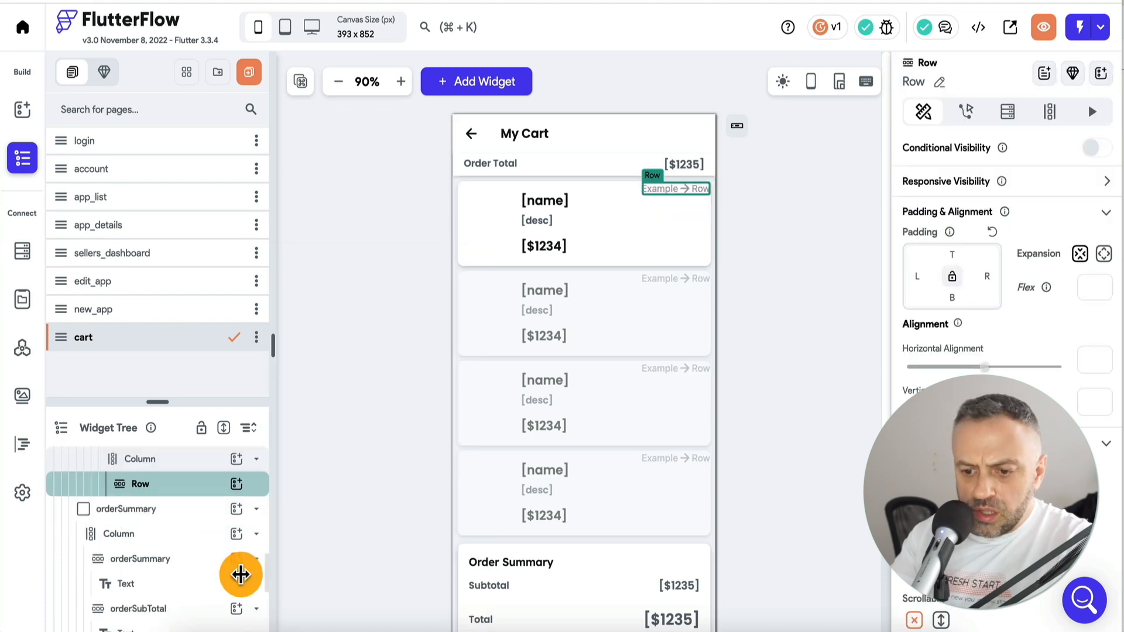
click(235, 484)
text(icon)
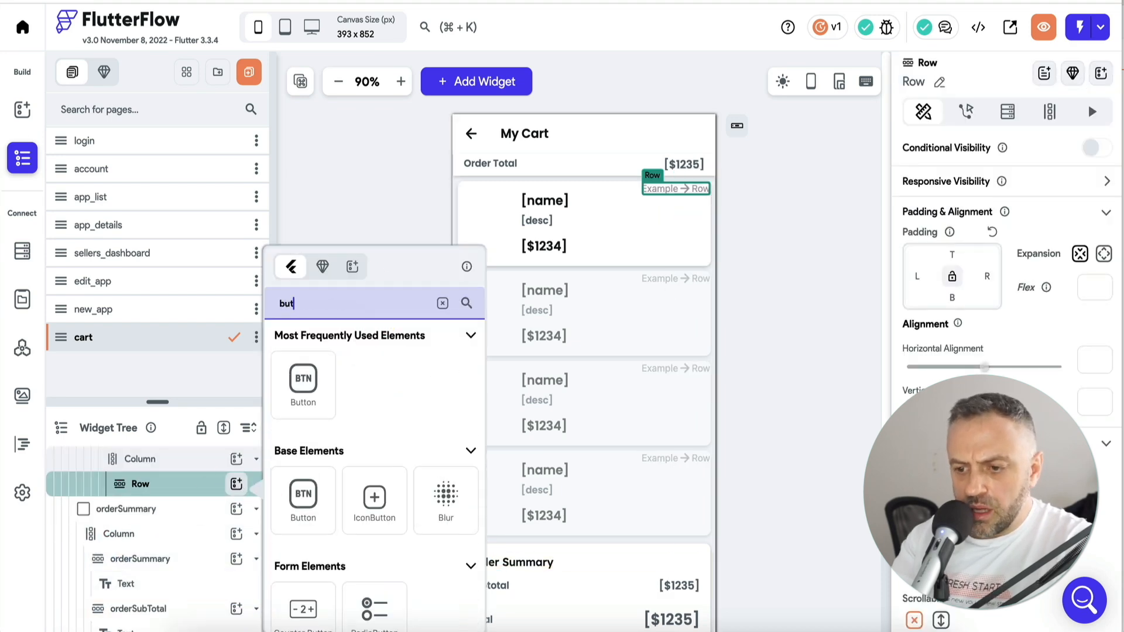
click(322, 500)
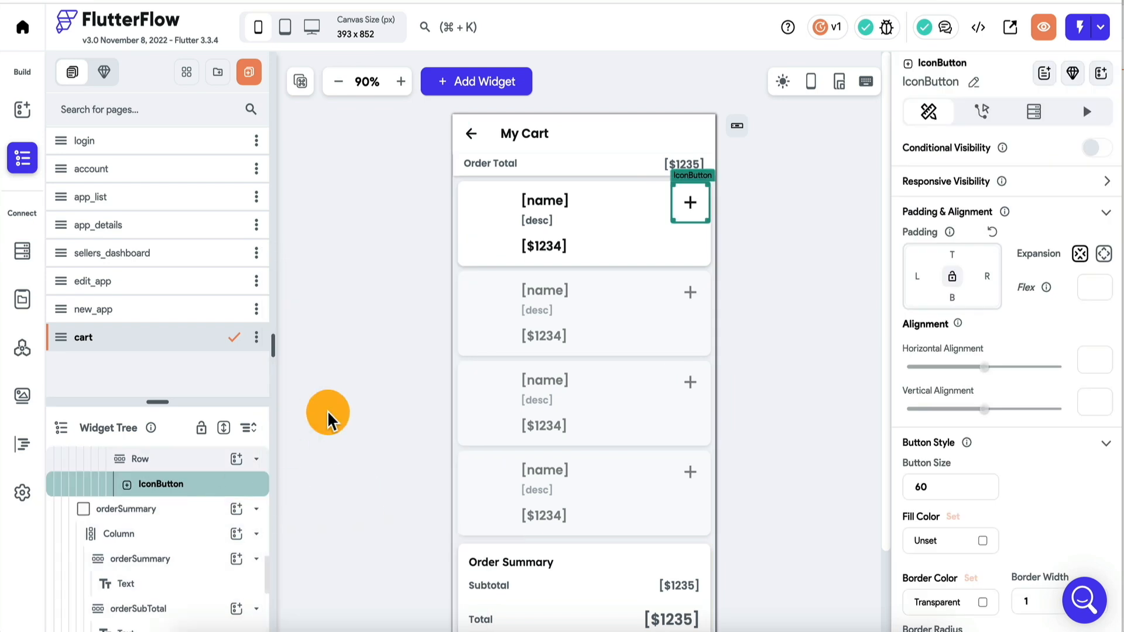
Change the new Column's main axis alignment so the icon button sits vertically centred in the product card
scroll(201, 509, up, 2)
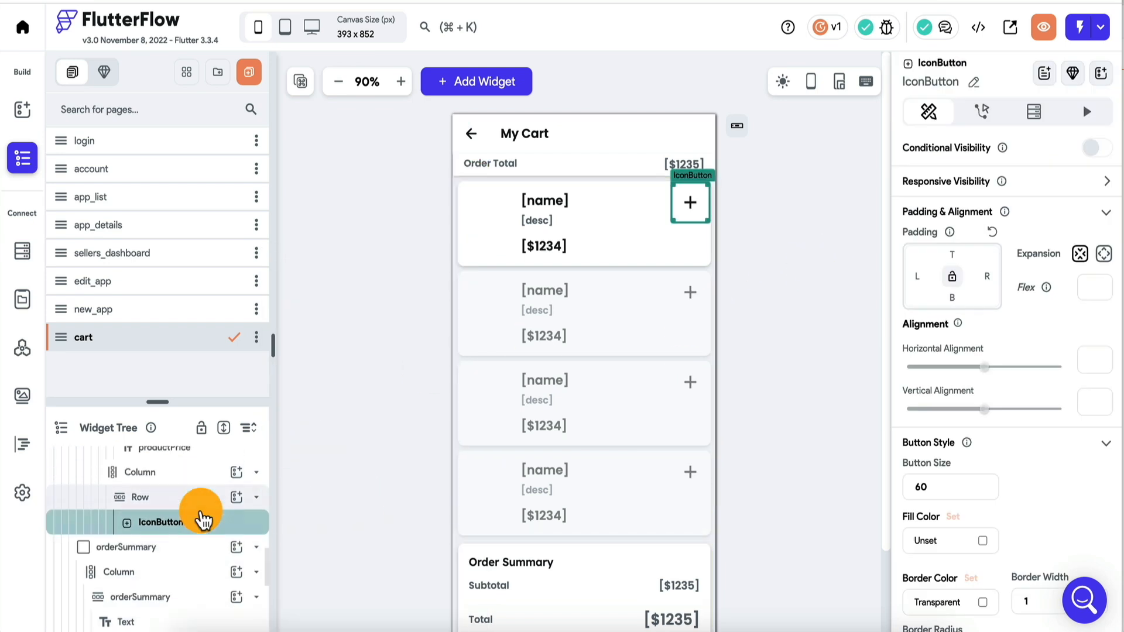
click(183, 479)
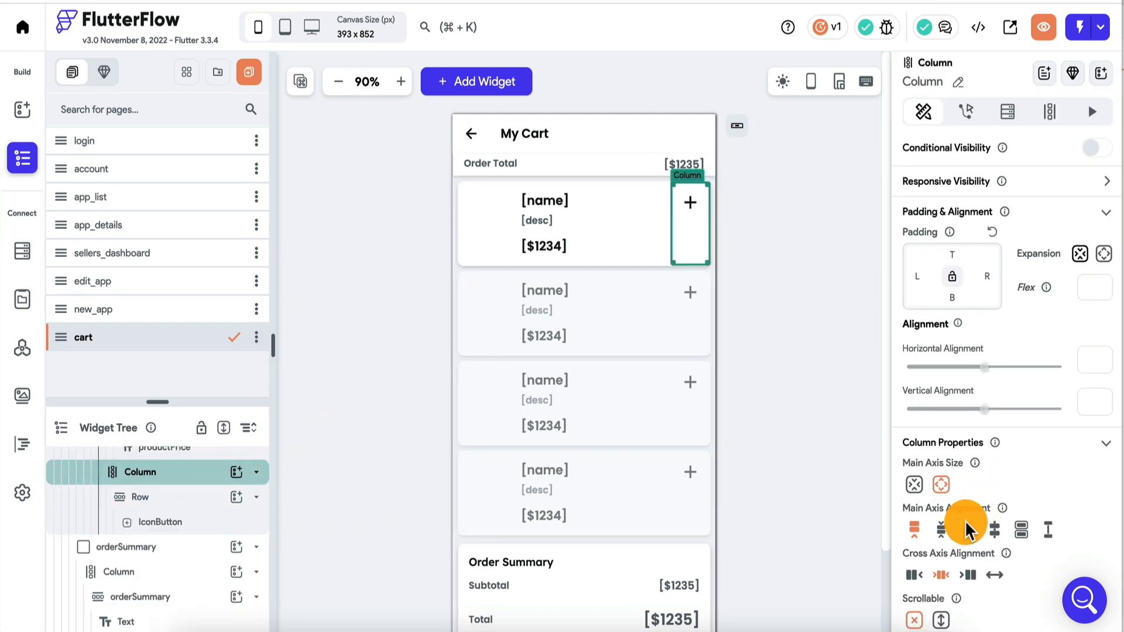
click(993, 532)
Set the icon button's icon to a Material trash can found by searching for trash
click(694, 222)
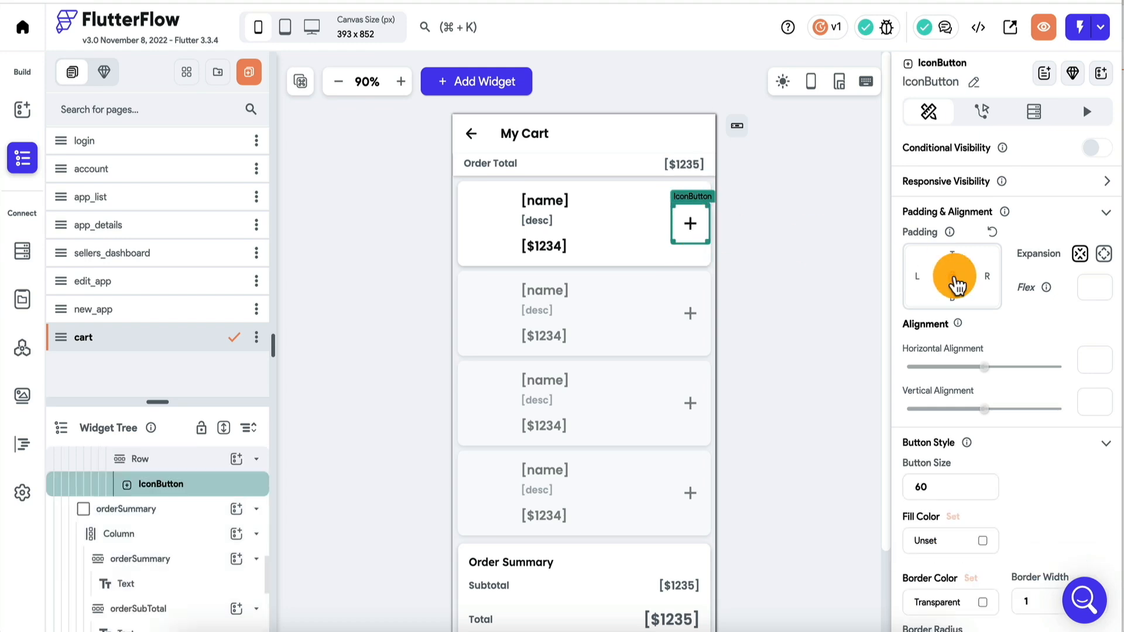
scroll(954, 276, down, 4)
click(997, 479)
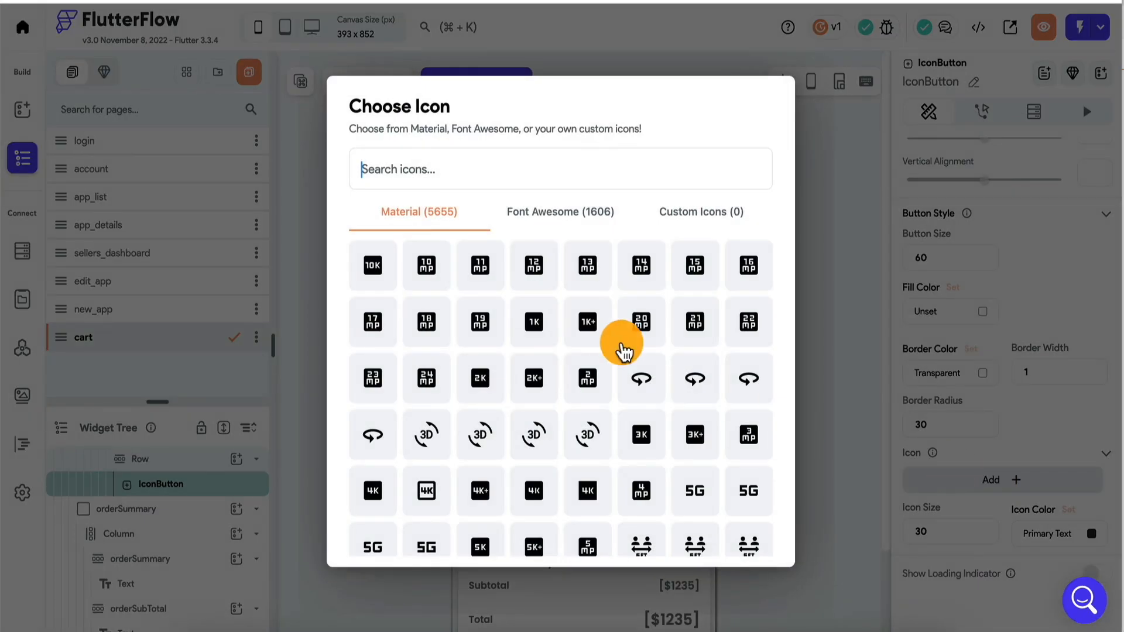
text(gar)
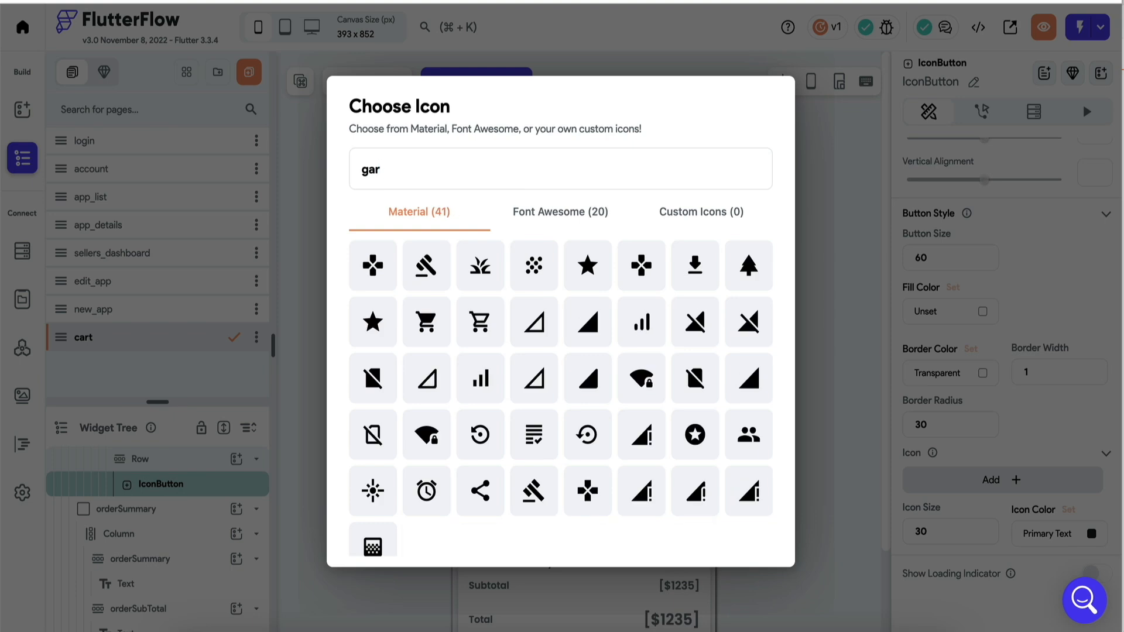
key(BackSpace)
key(BackSpace)
key(BackSpace)
text(trash)
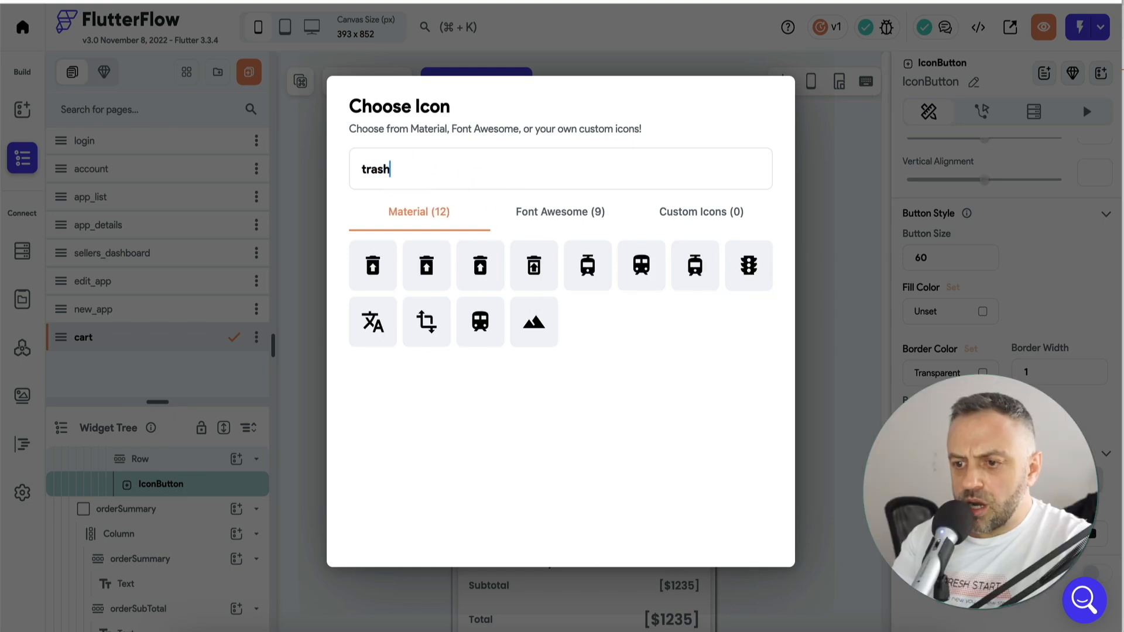
click(382, 274)
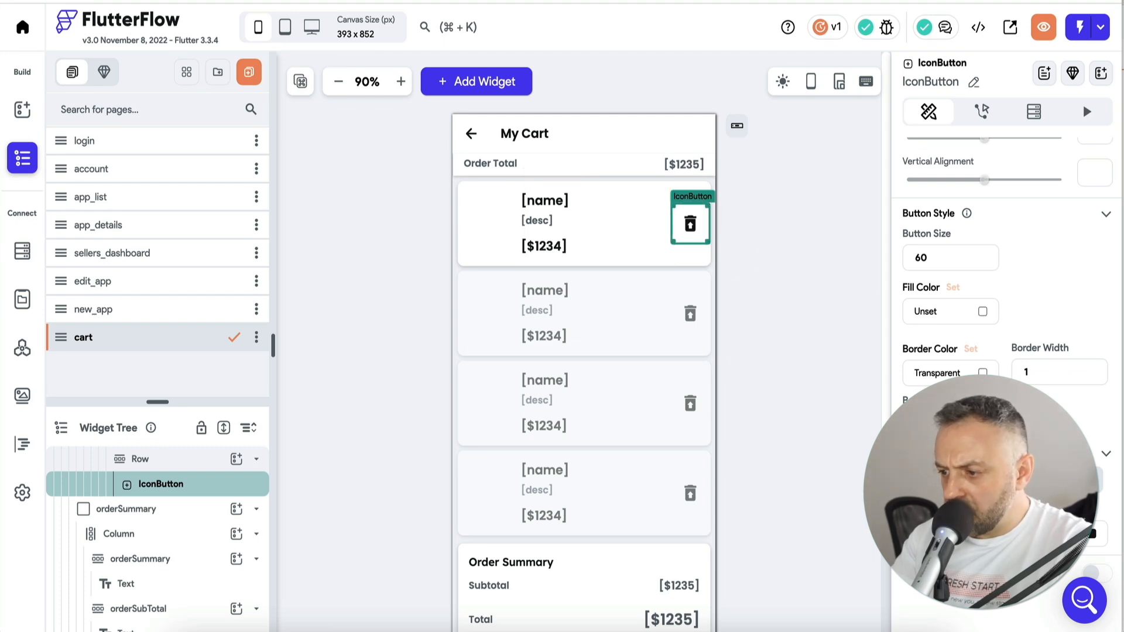
Replace the icon button's icon with the Material filled circle with an X, searching for can
double_click(690, 225)
text(trash)
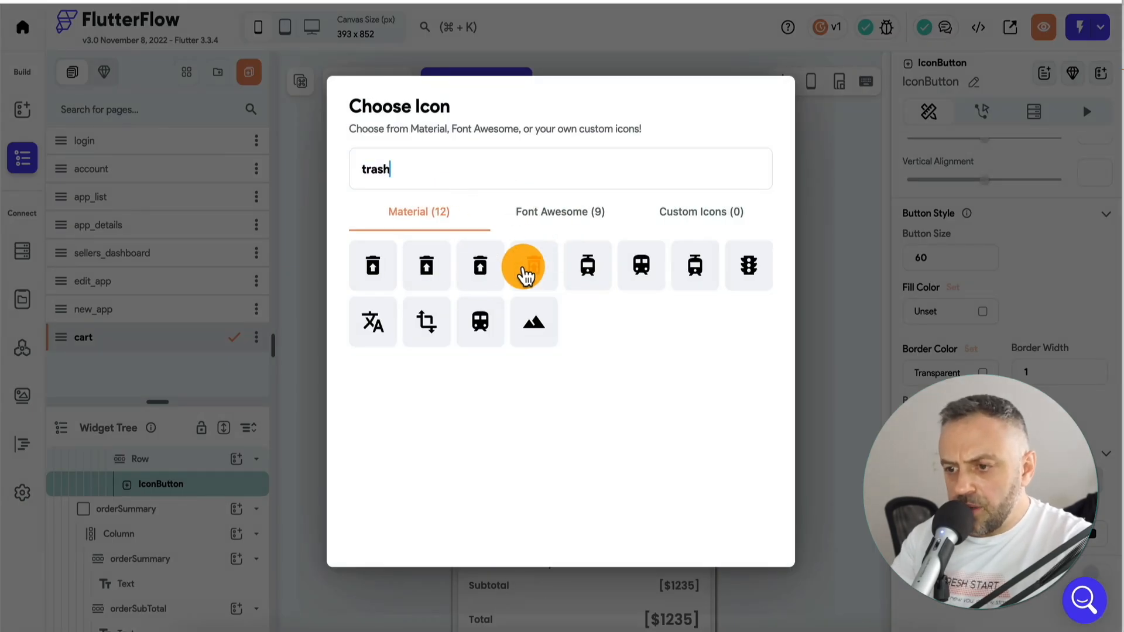
double_click(429, 169)
text(garb)
text(can)
scroll(501, 401, down, 6)
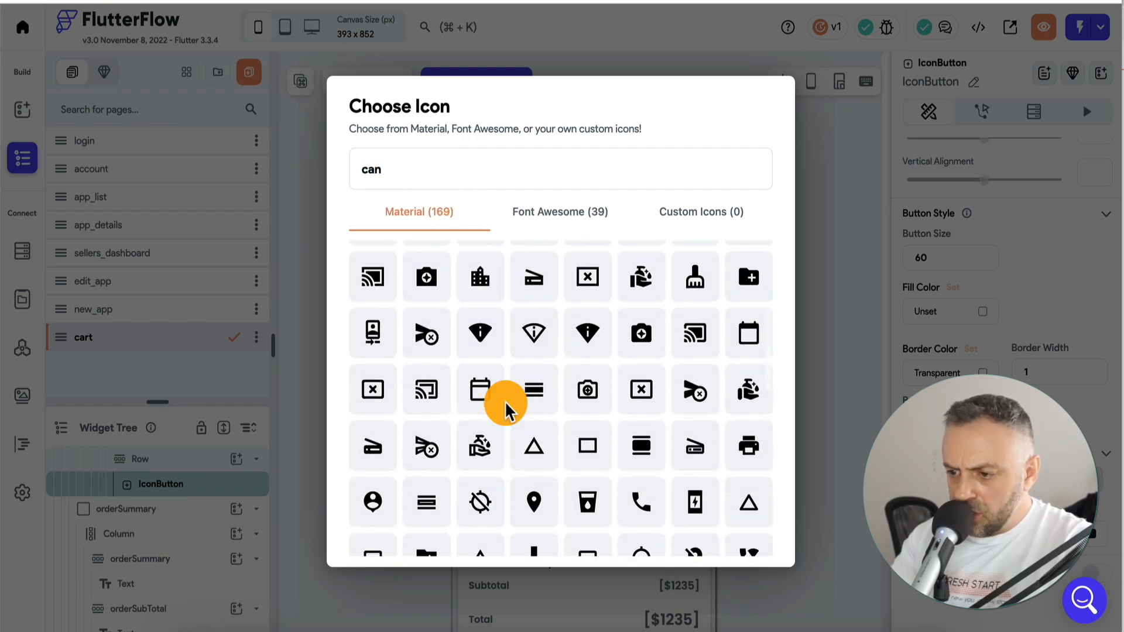
scroll(501, 401, down, 3)
scroll(501, 401, up, 10)
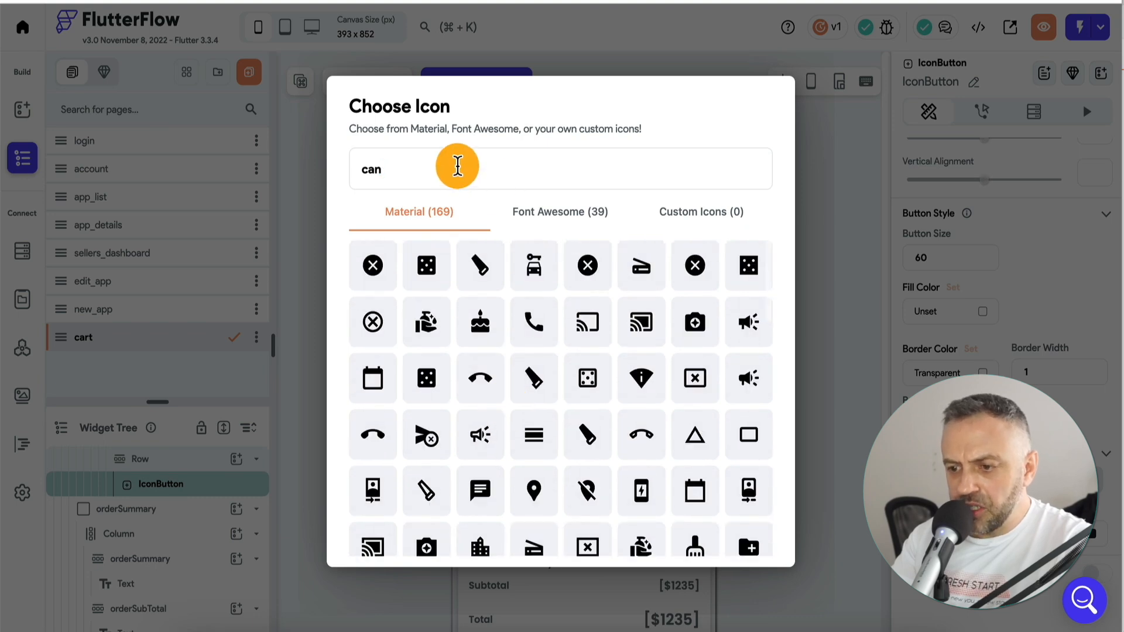
click(371, 265)
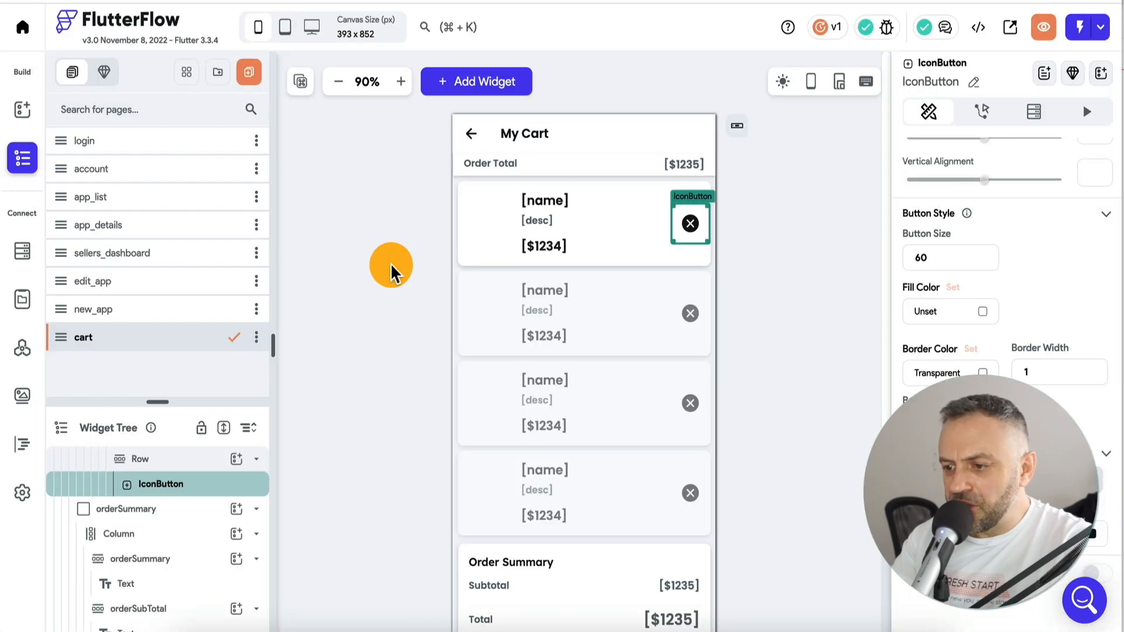
Add an On Tap Update Local State action to the icon button that targets the cart field
scroll(999, 196, up, 8)
click(982, 111)
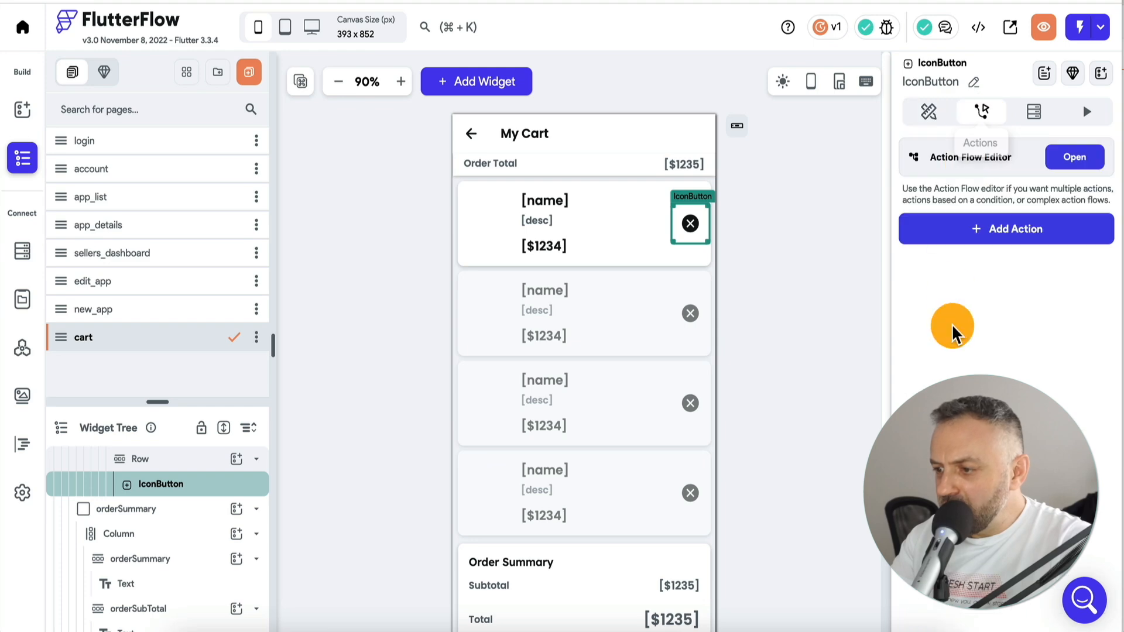
click(1020, 237)
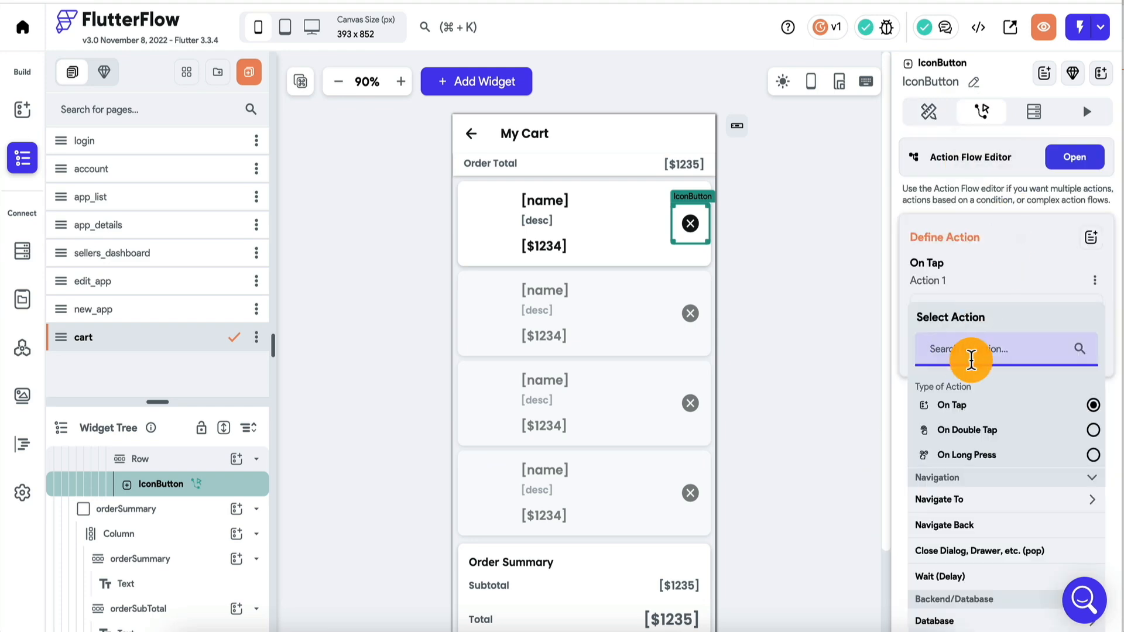
text(loc)
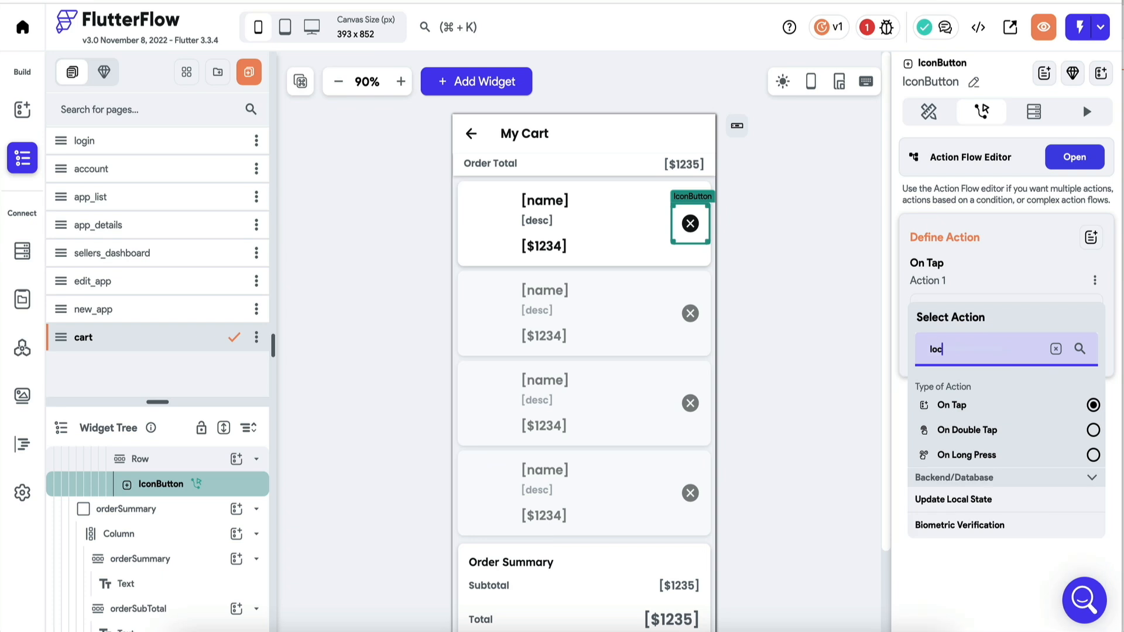
click(985, 507)
click(977, 357)
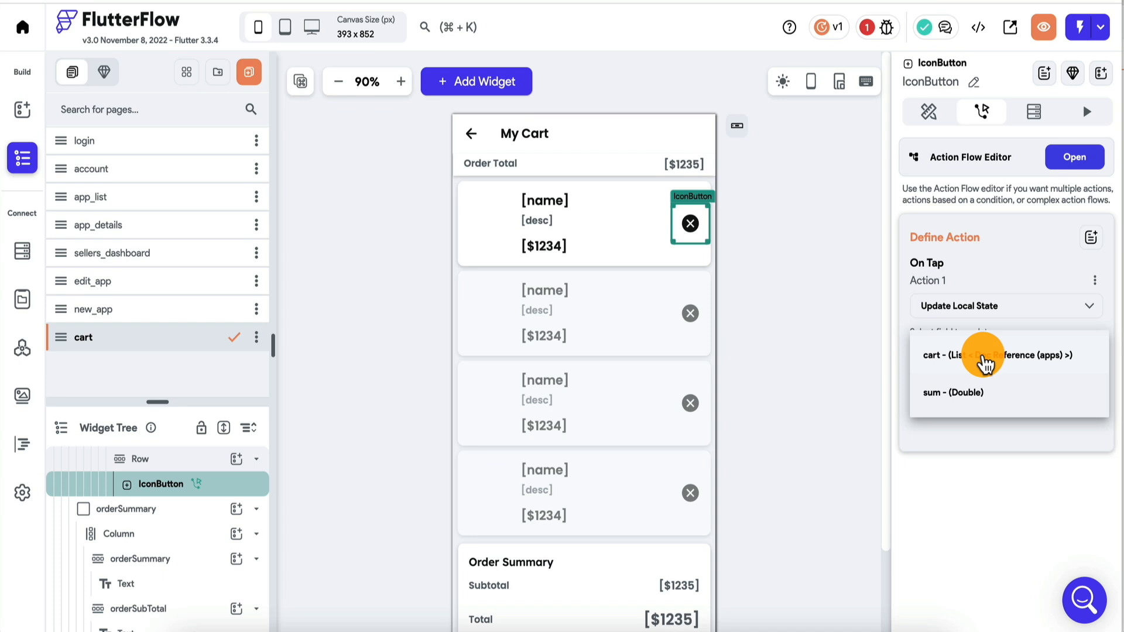
click(983, 358)
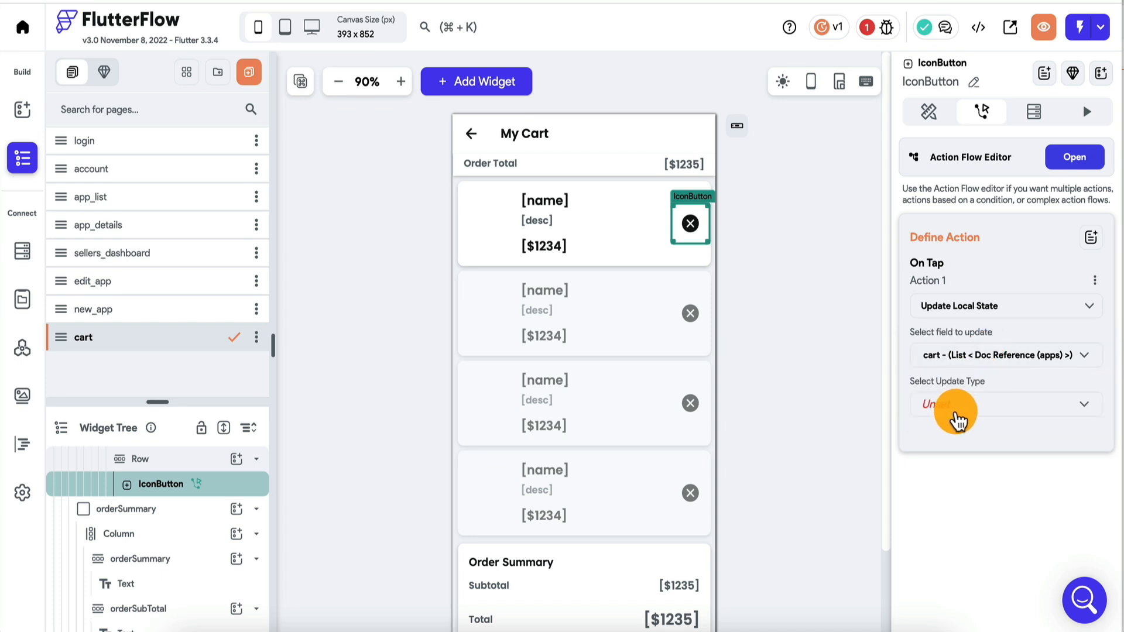
Set the cart update type to Remove from List, taking the value to remove from the apps Document's reference variable
click(969, 410)
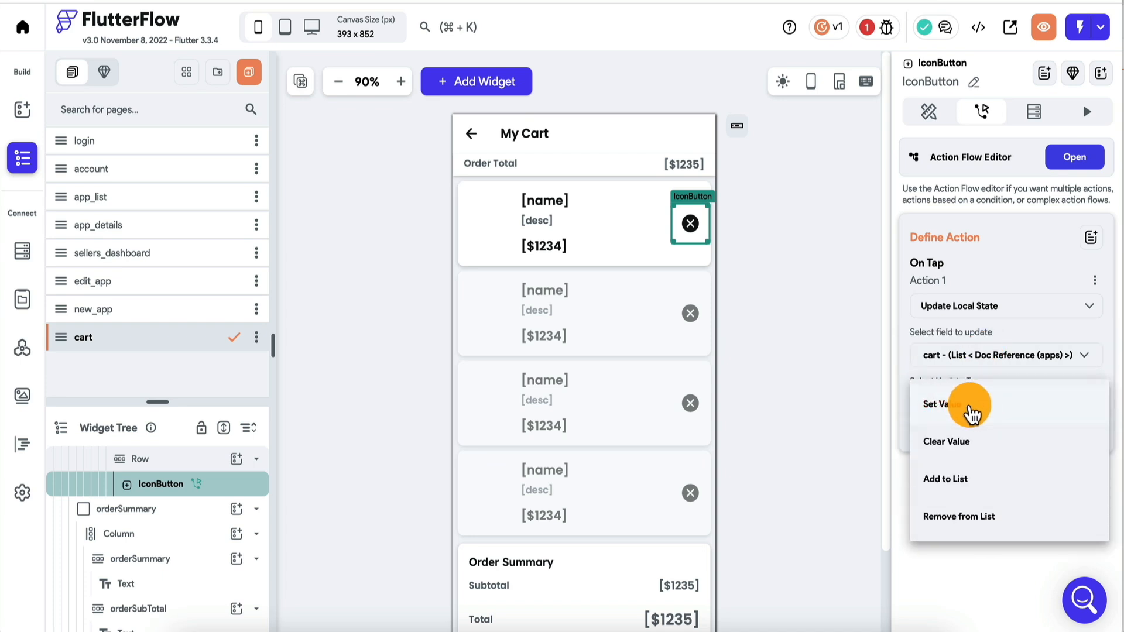
click(954, 515)
click(960, 515)
click(964, 516)
click(950, 559)
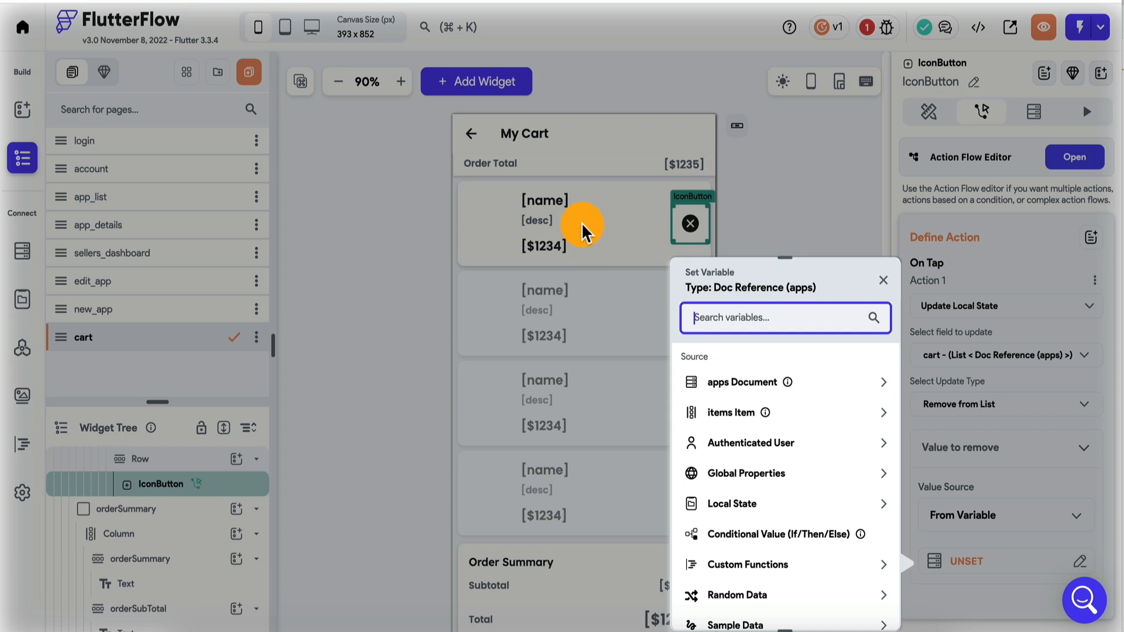
click(819, 386)
click(767, 556)
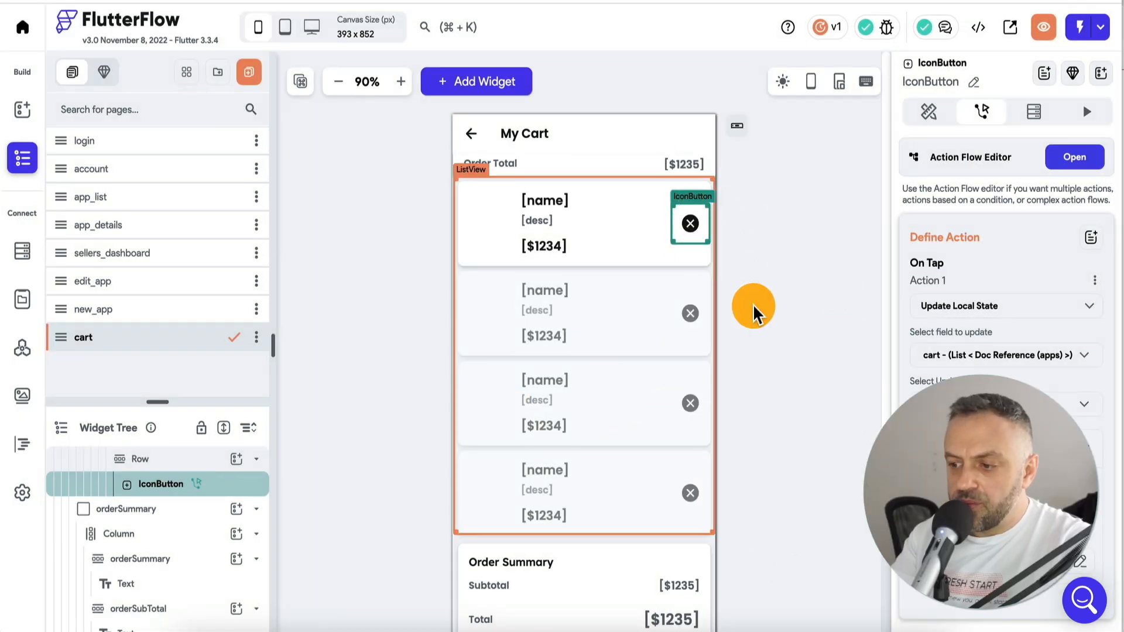
Add a second On Tap action, Update Local State, to the icon button's action flow, targeting the sum field
scroll(1022, 240, down, 2)
scroll(1028, 227, up, 2)
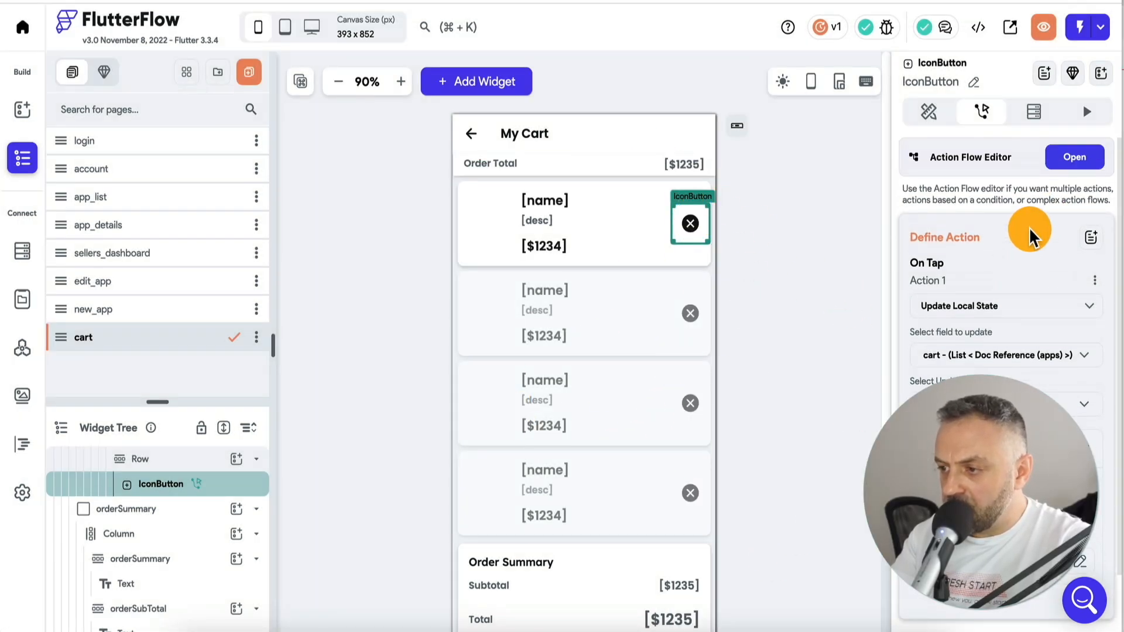
click(1084, 163)
click(436, 233)
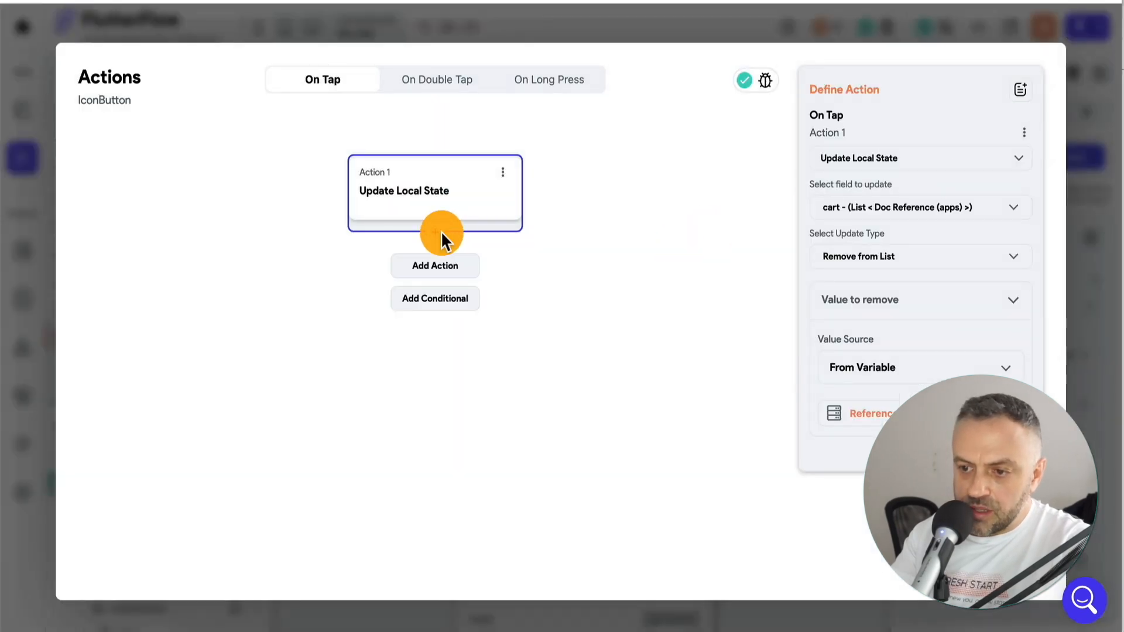
click(436, 266)
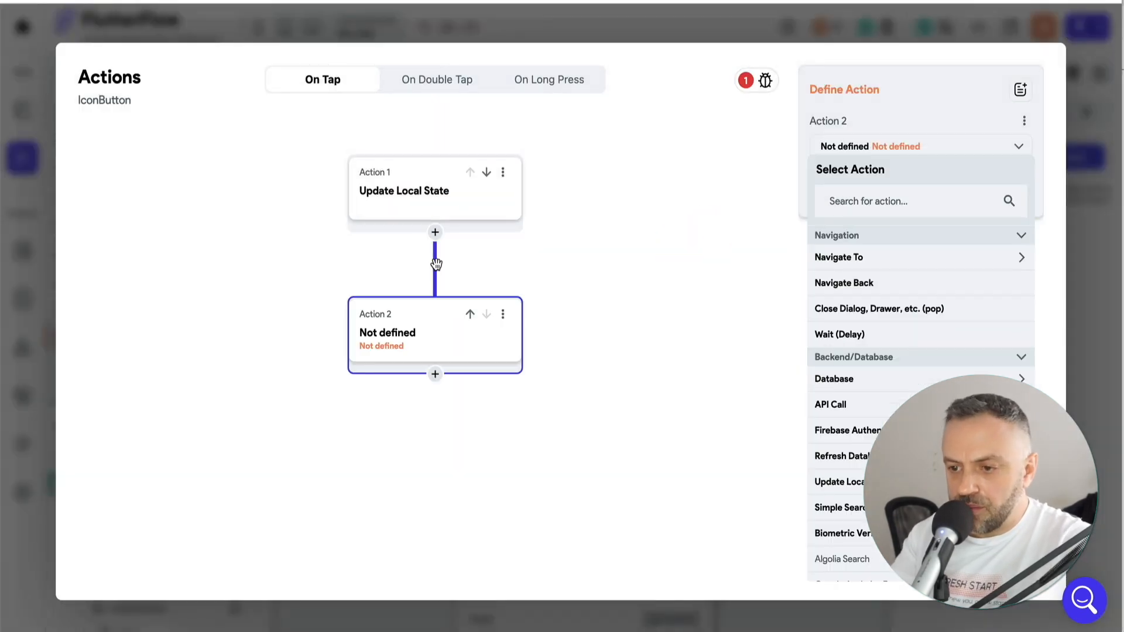
click(883, 206)
text(loc)
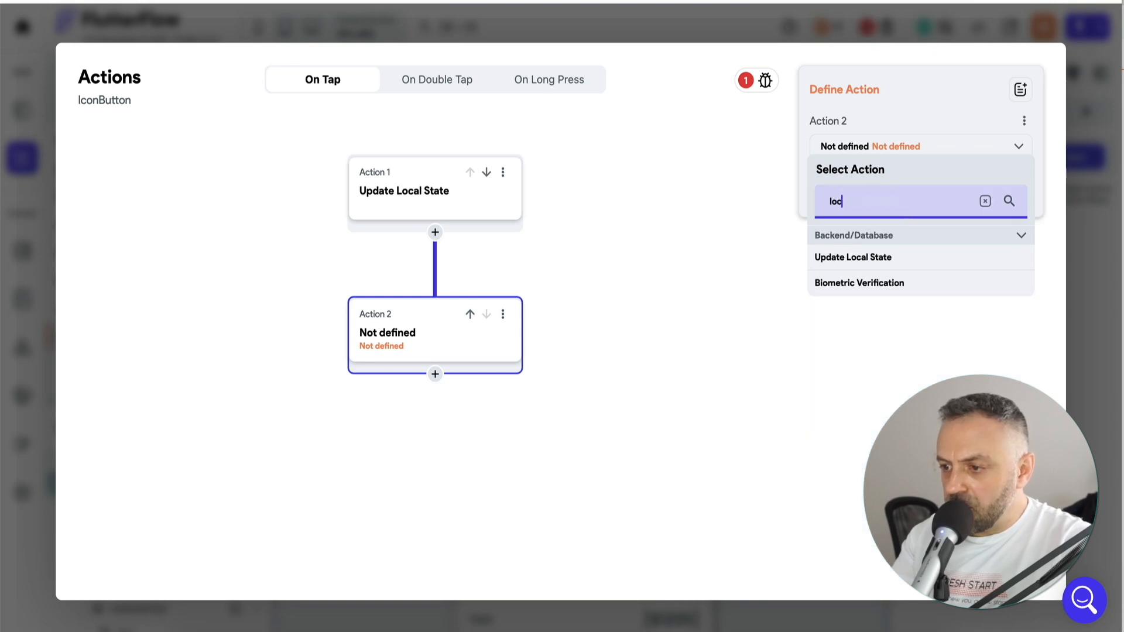
click(860, 259)
click(933, 197)
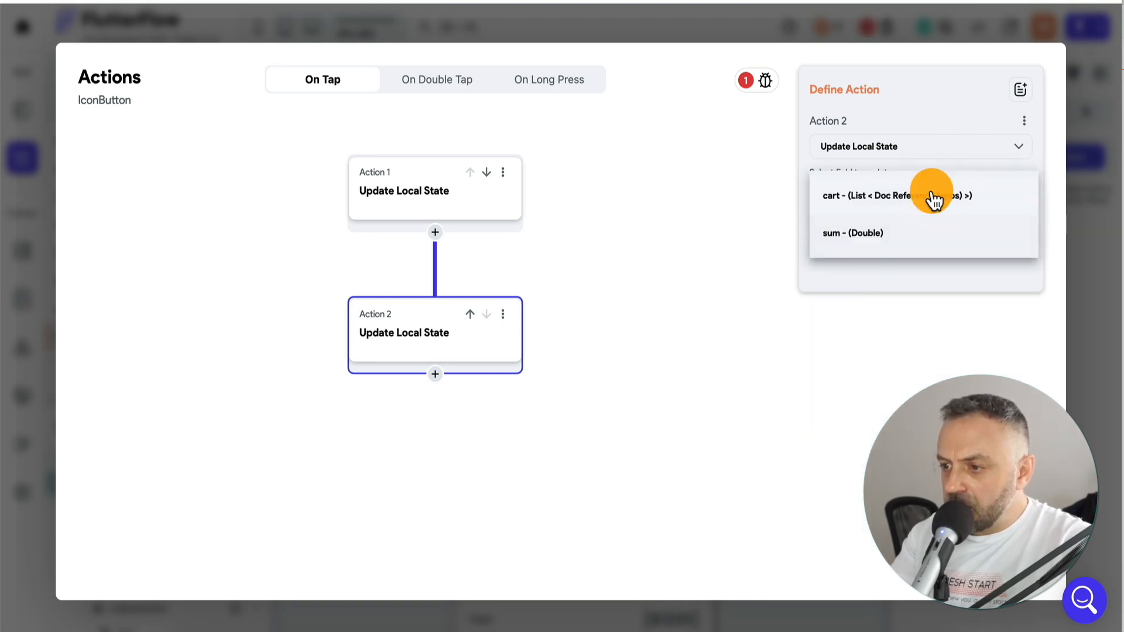
click(893, 235)
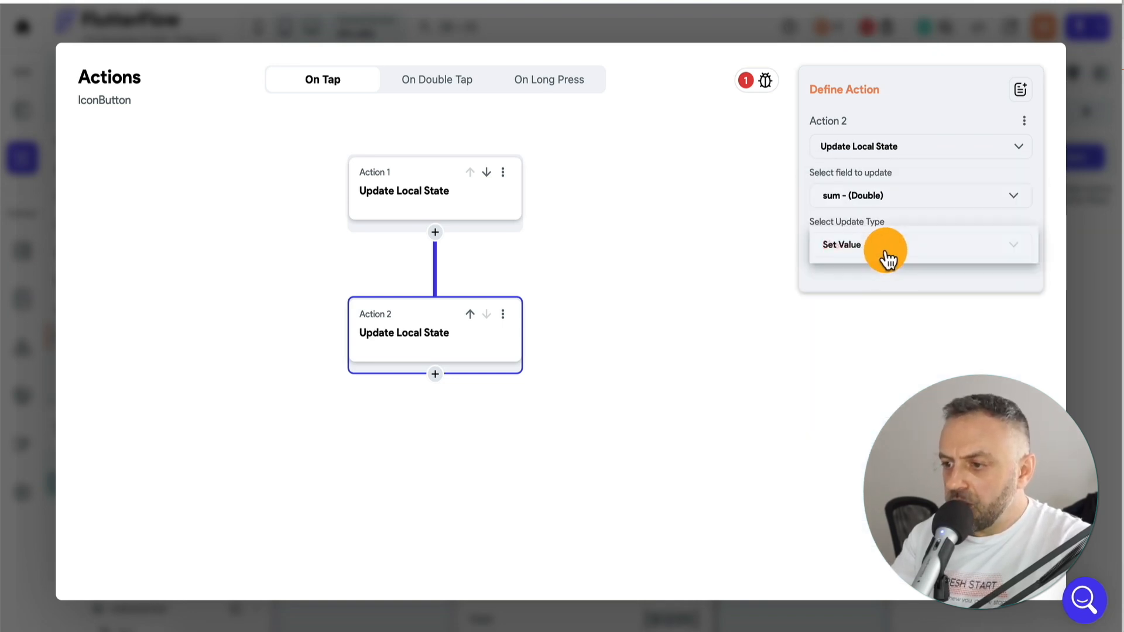
Set the sum update type to Increment/Decrement, taking the increment value from the apps Document's price variable
click(886, 258)
click(870, 320)
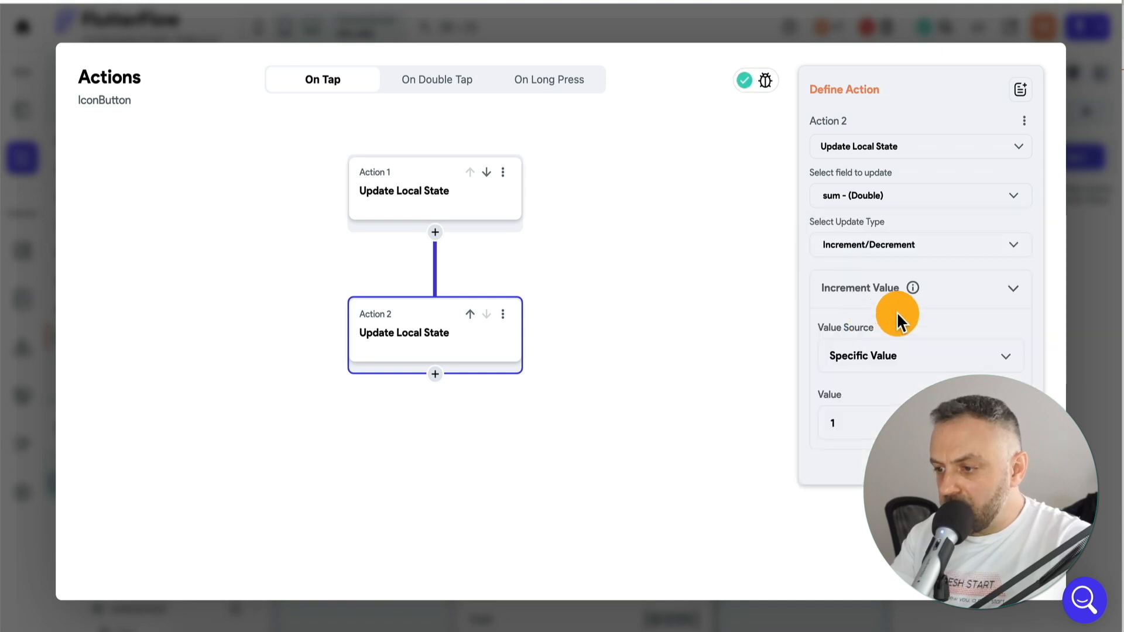
click(904, 365)
click(877, 393)
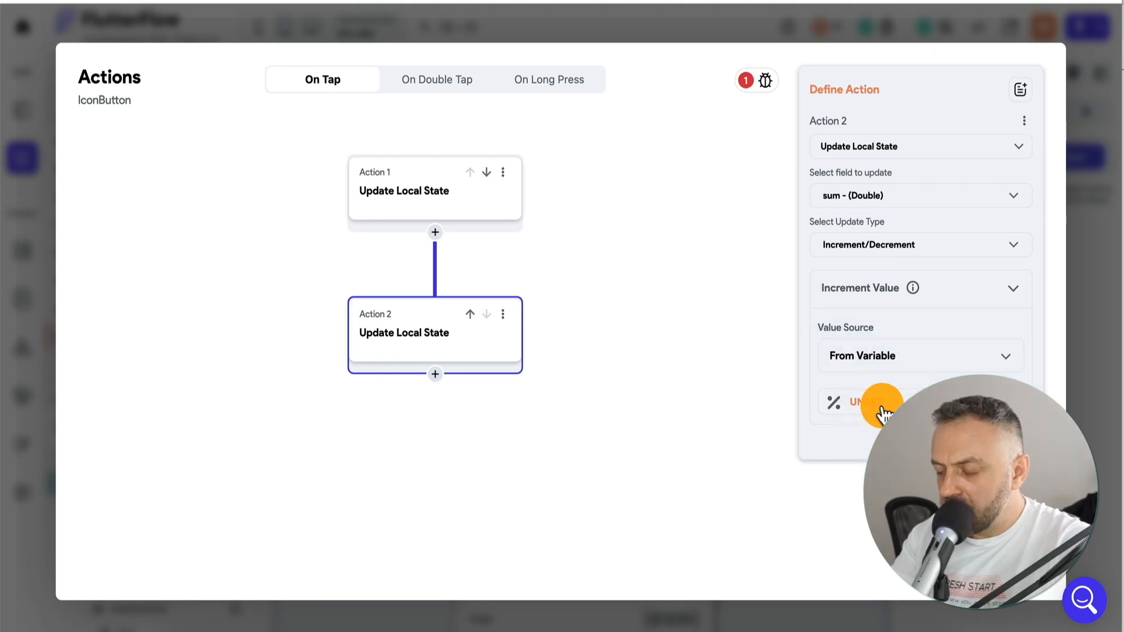
click(881, 402)
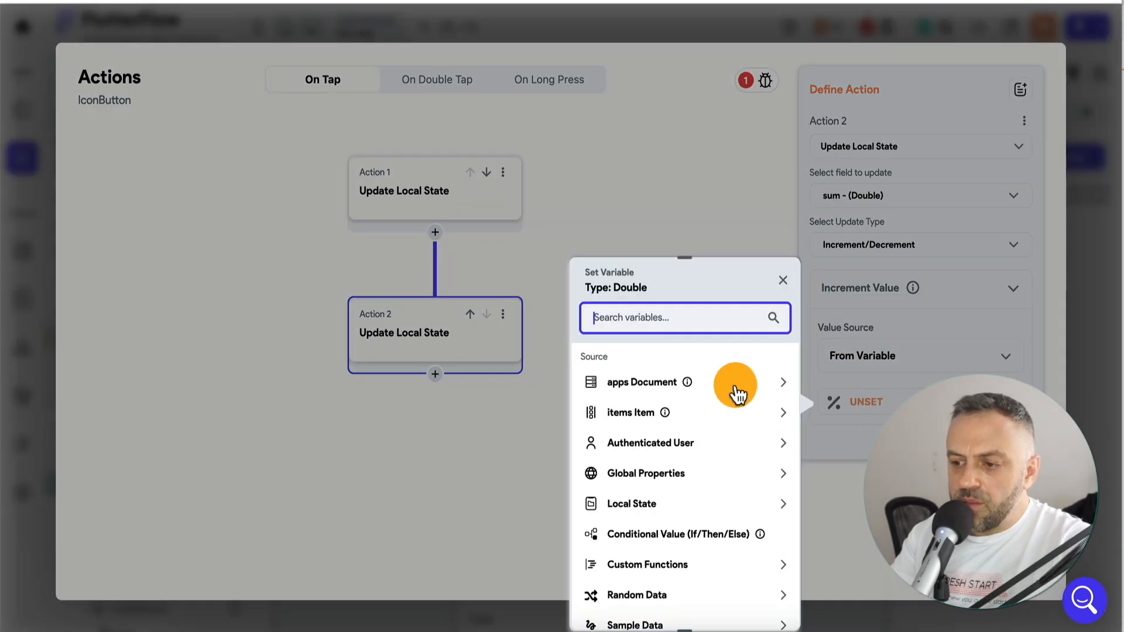
click(715, 389)
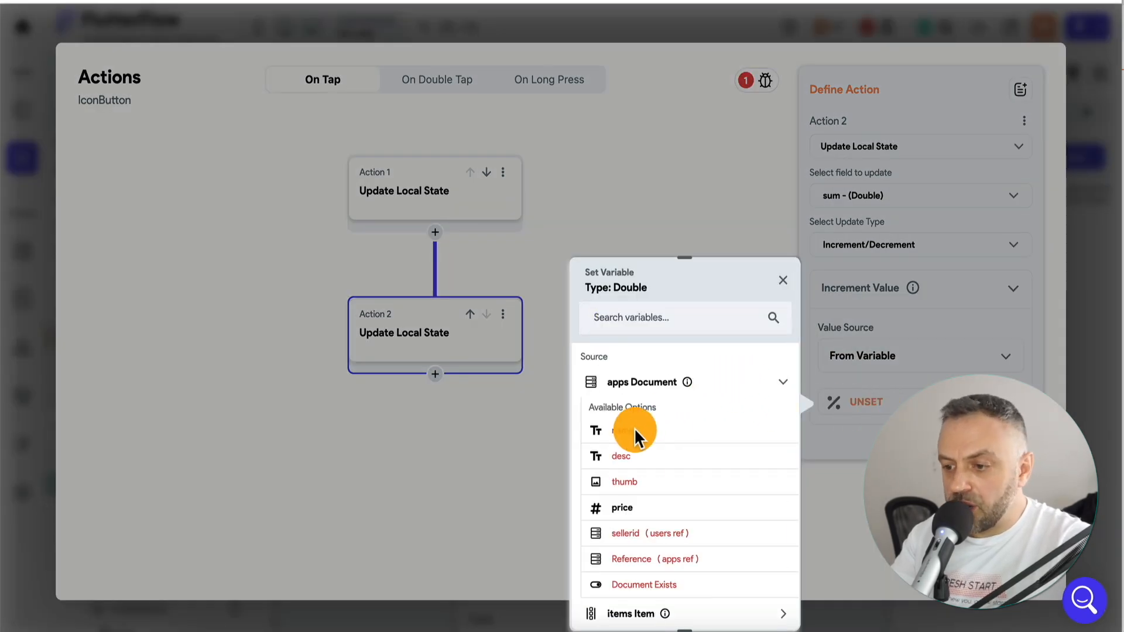
click(656, 508)
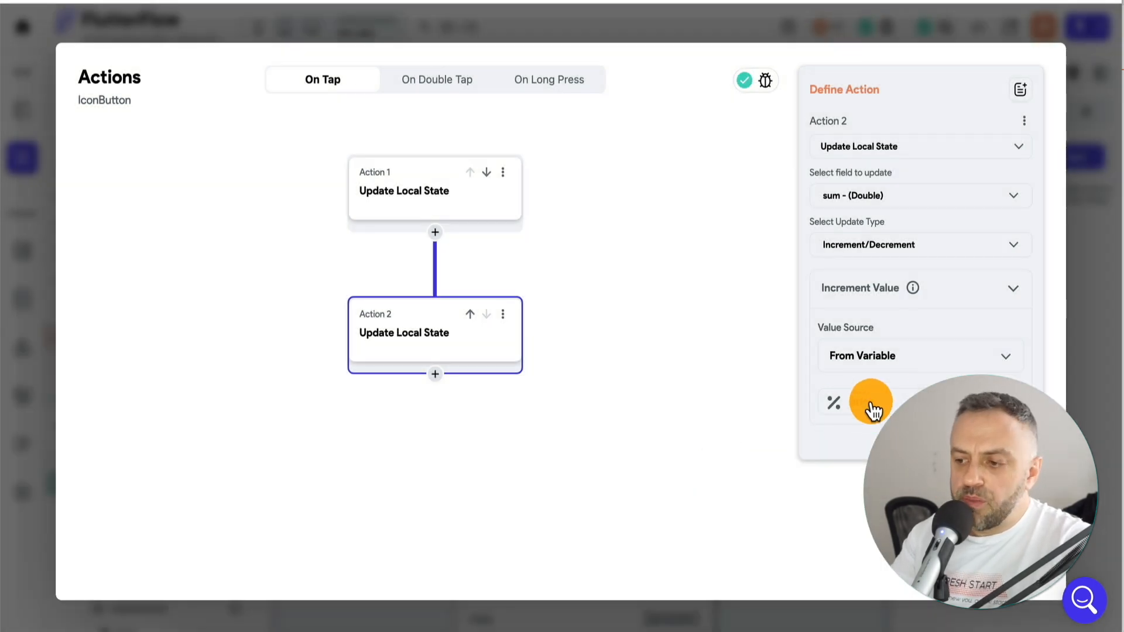
click(897, 357)
click(921, 257)
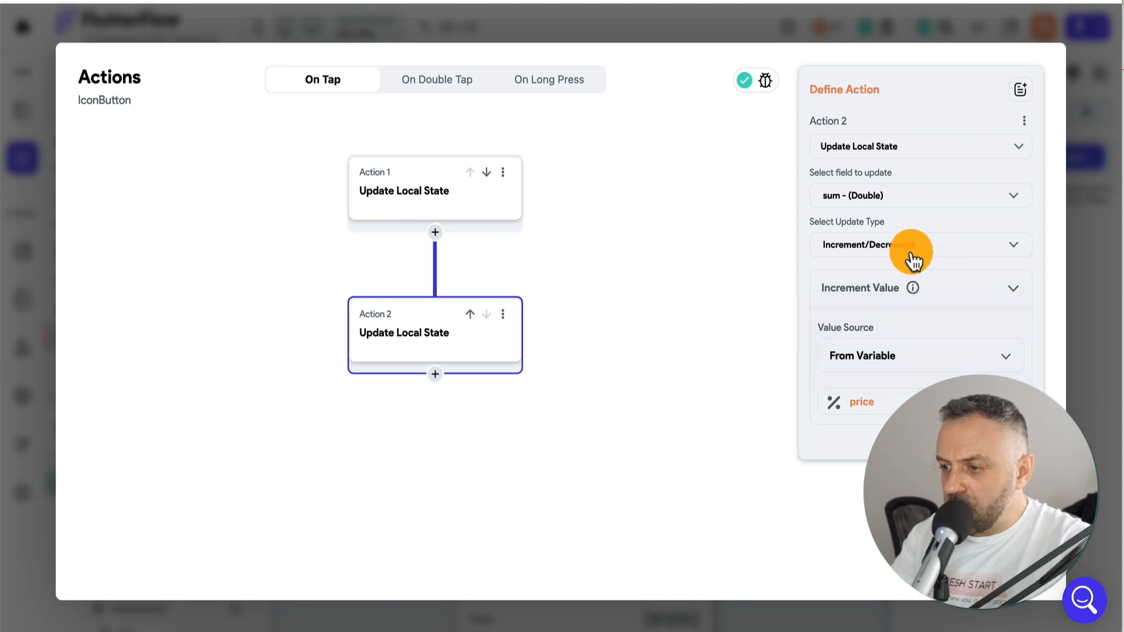
click(917, 253)
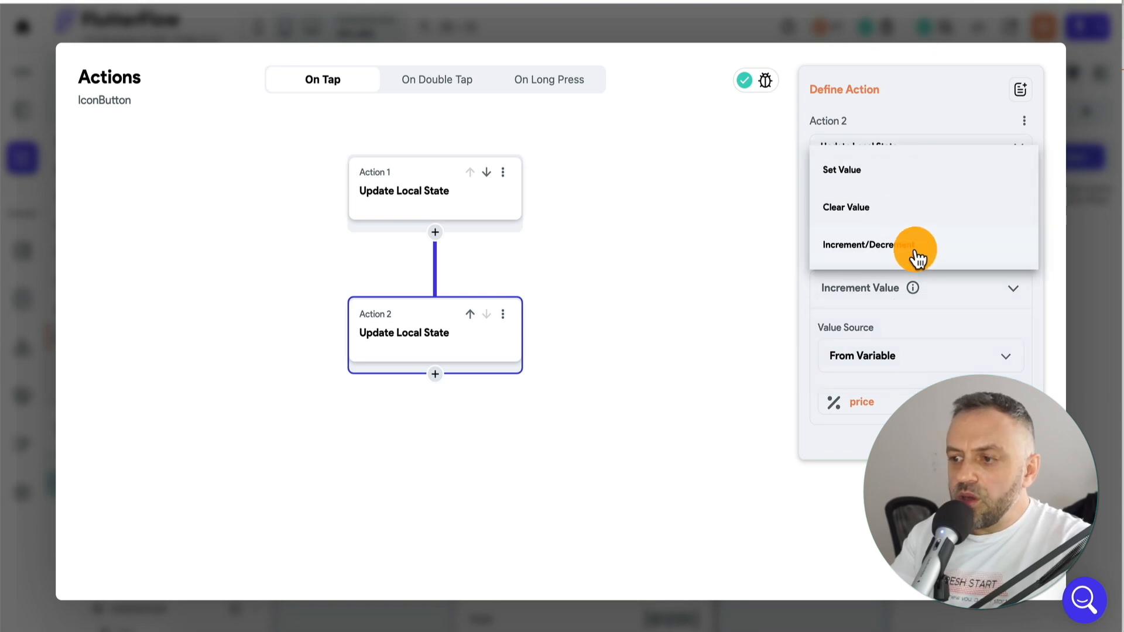
click(904, 265)
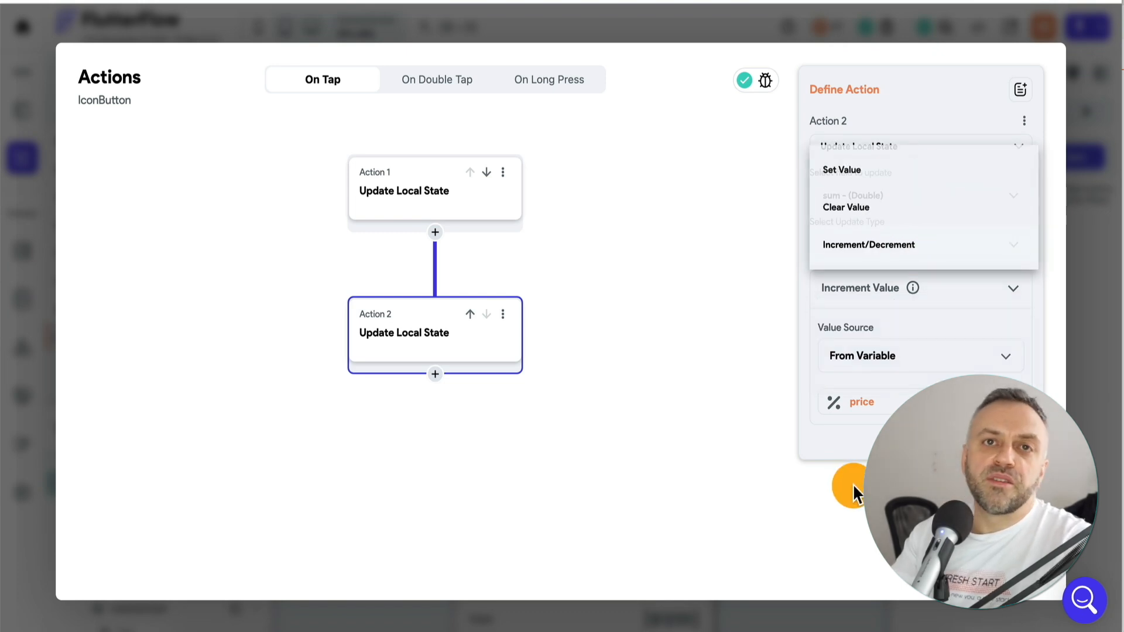
Replace the increment value's variable source with a new custom function named getNegative that returns a Double
click(887, 403)
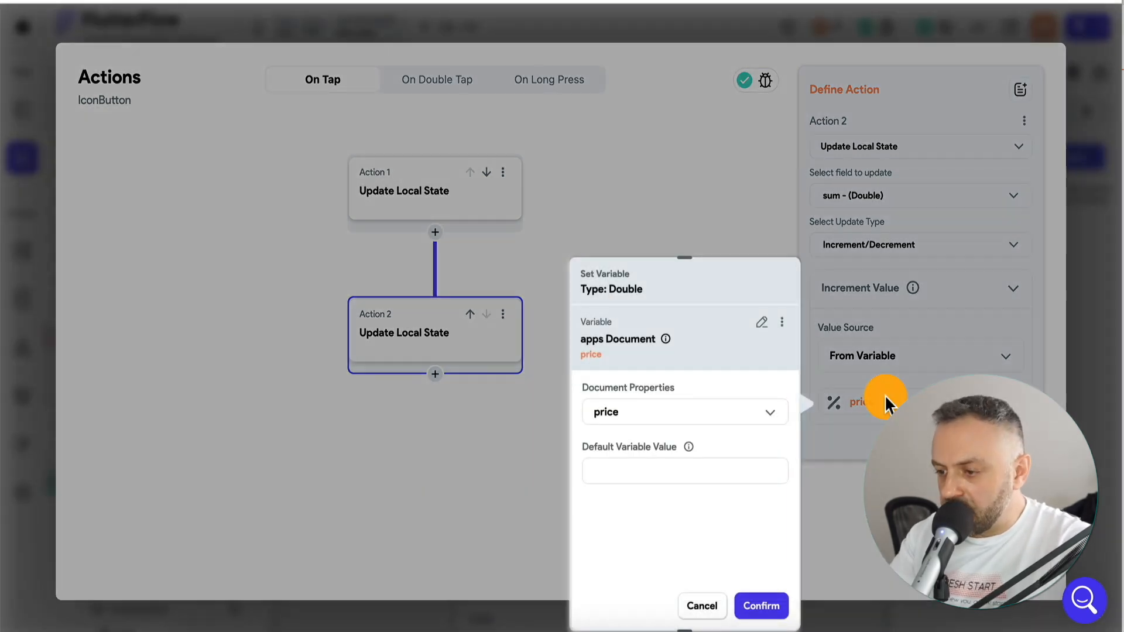
click(761, 320)
scroll(679, 557, down, 5)
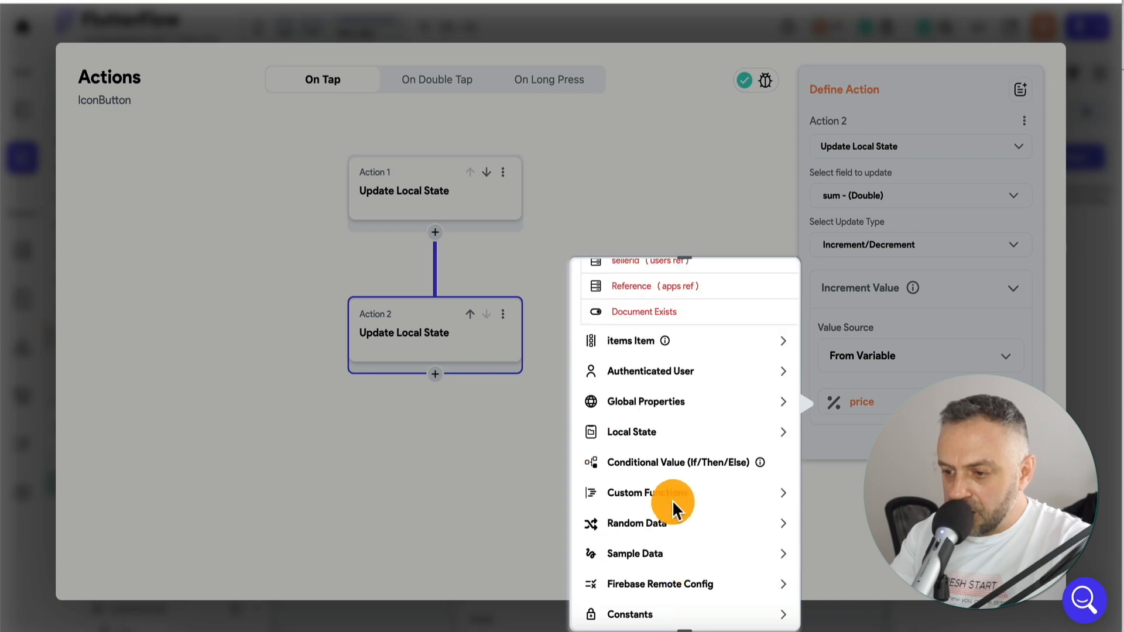
click(678, 498)
scroll(665, 537, down, 2)
click(667, 497)
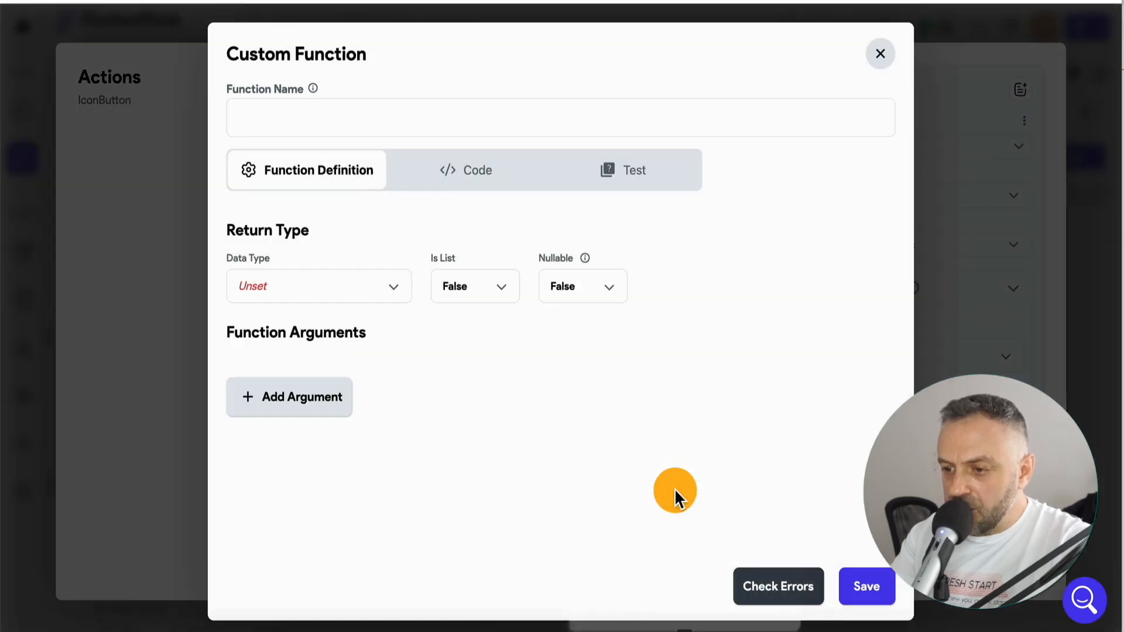
text(g)
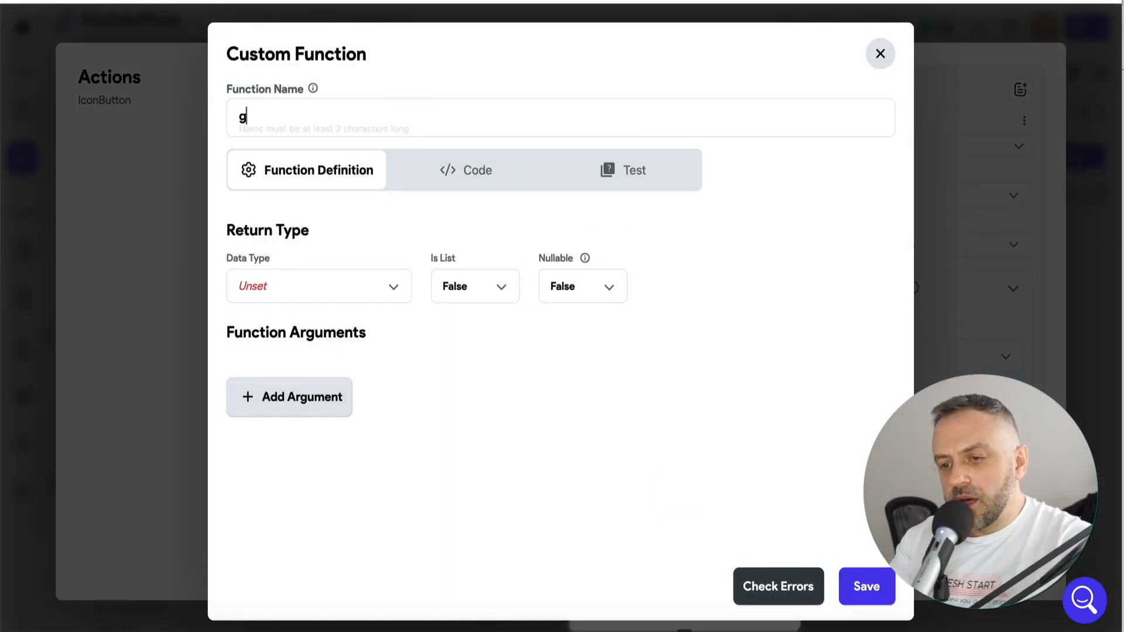
text(etNegative)
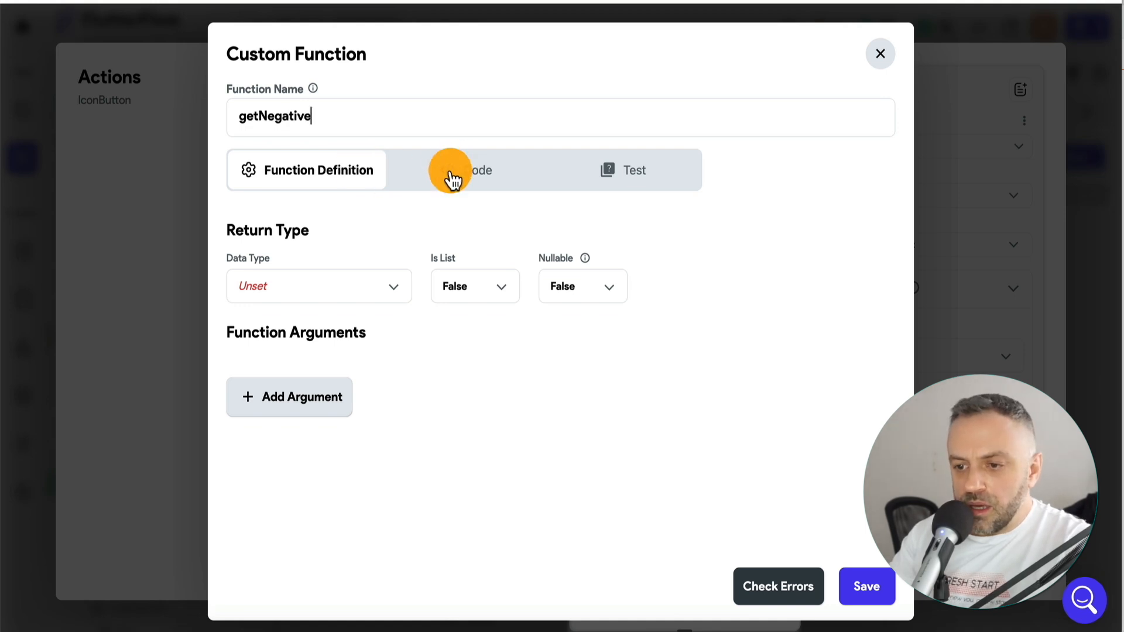
click(338, 299)
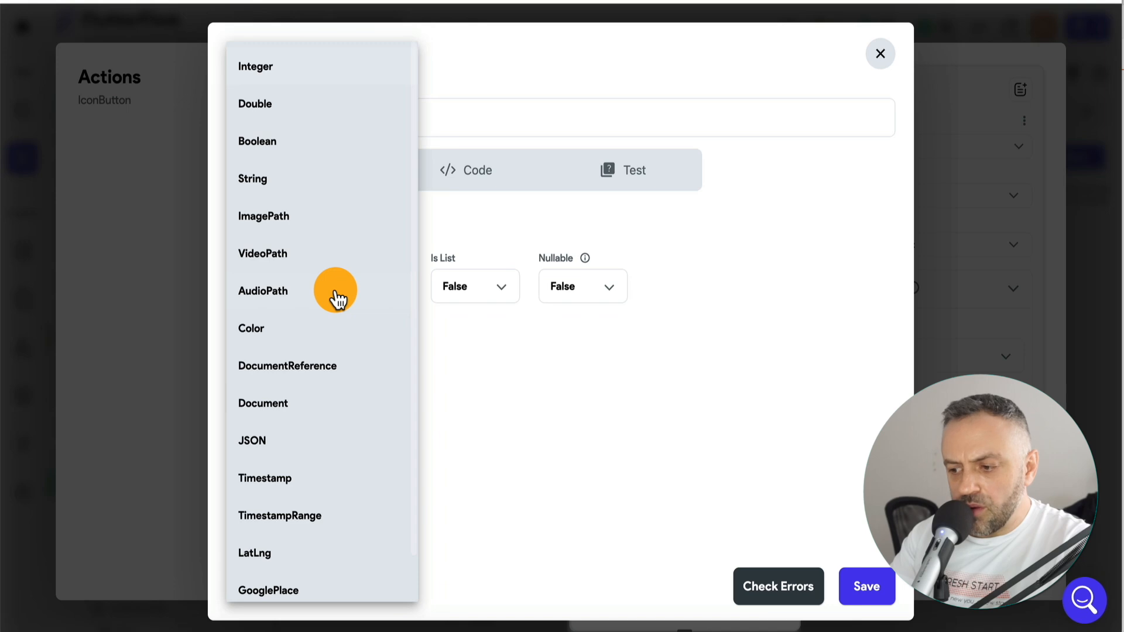
click(306, 105)
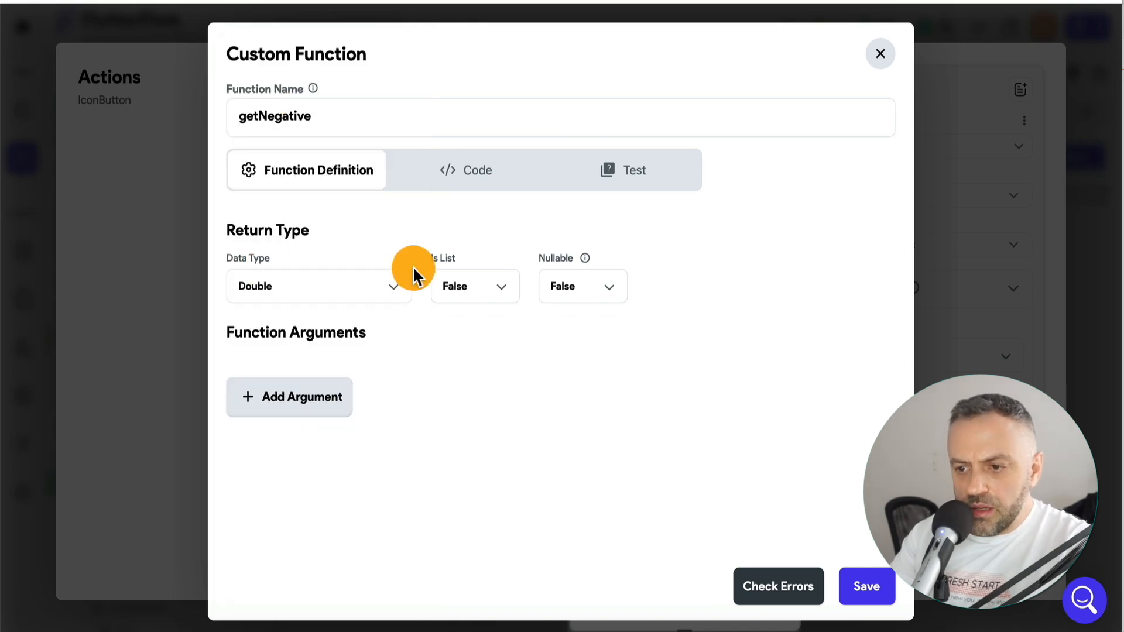
Add a nullable Double argument named price to the getNegative function and try to save it
click(498, 185)
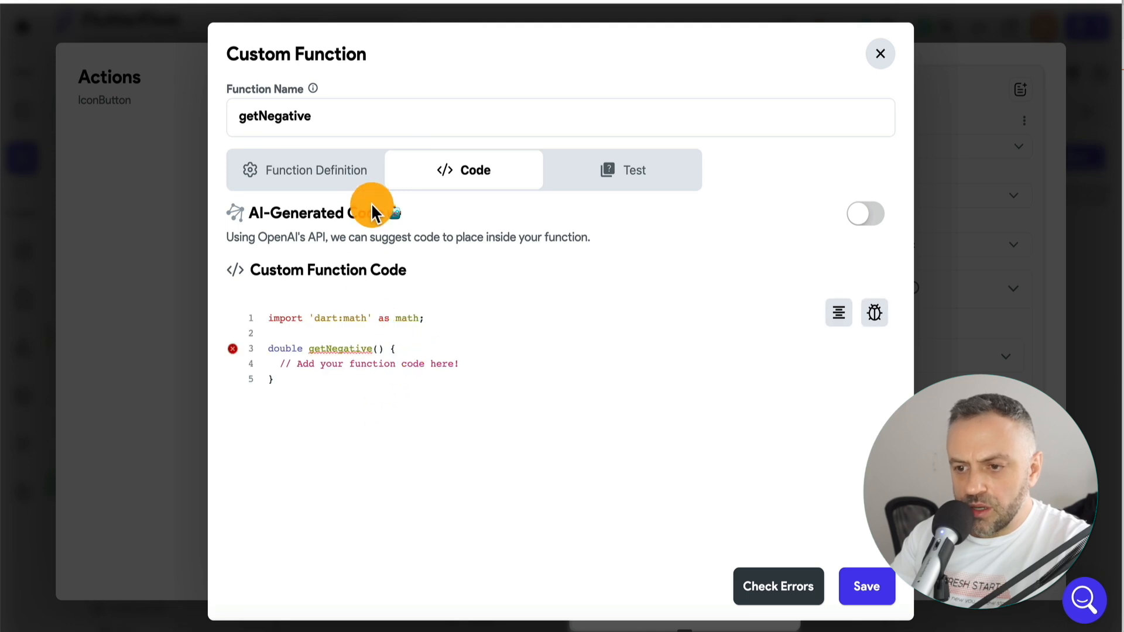
click(321, 171)
click(307, 390)
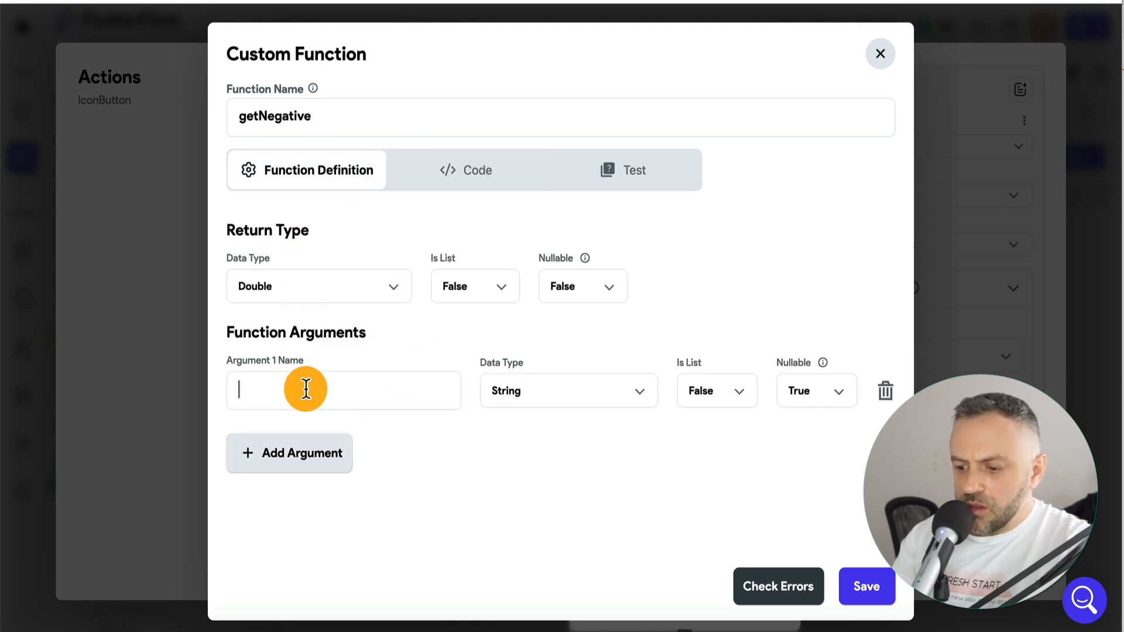
text(price)
click(538, 390)
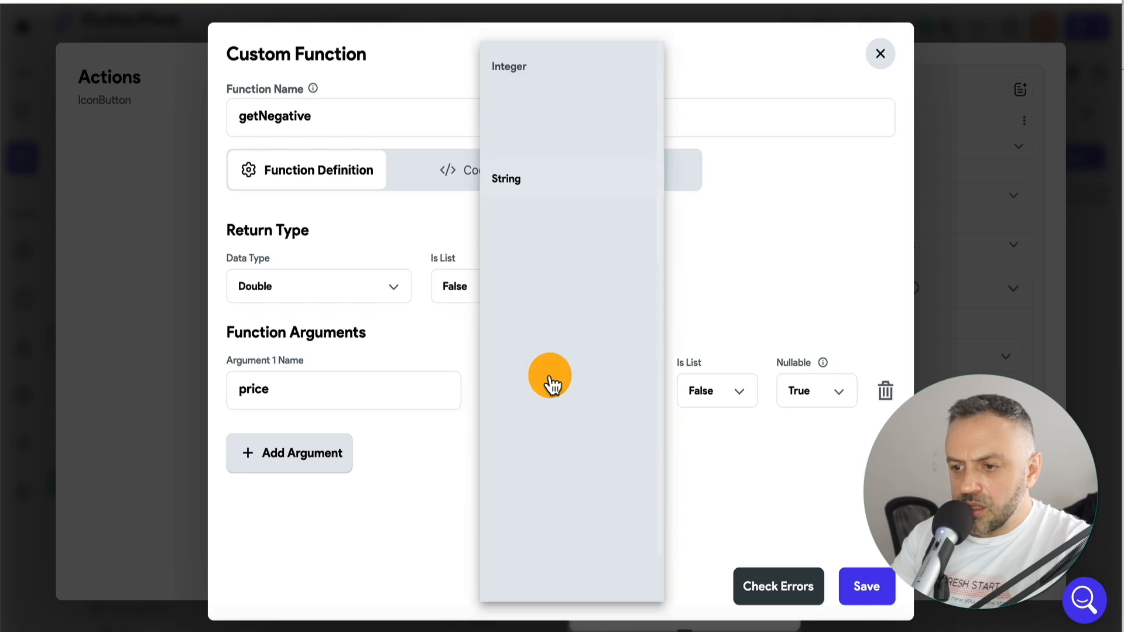
click(550, 111)
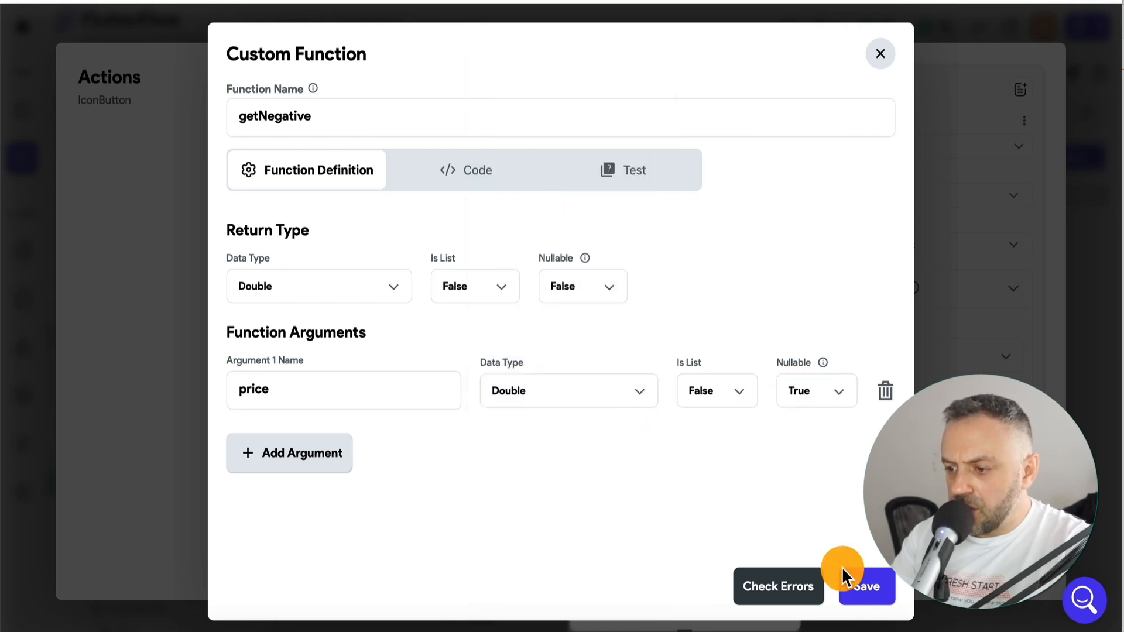
click(868, 588)
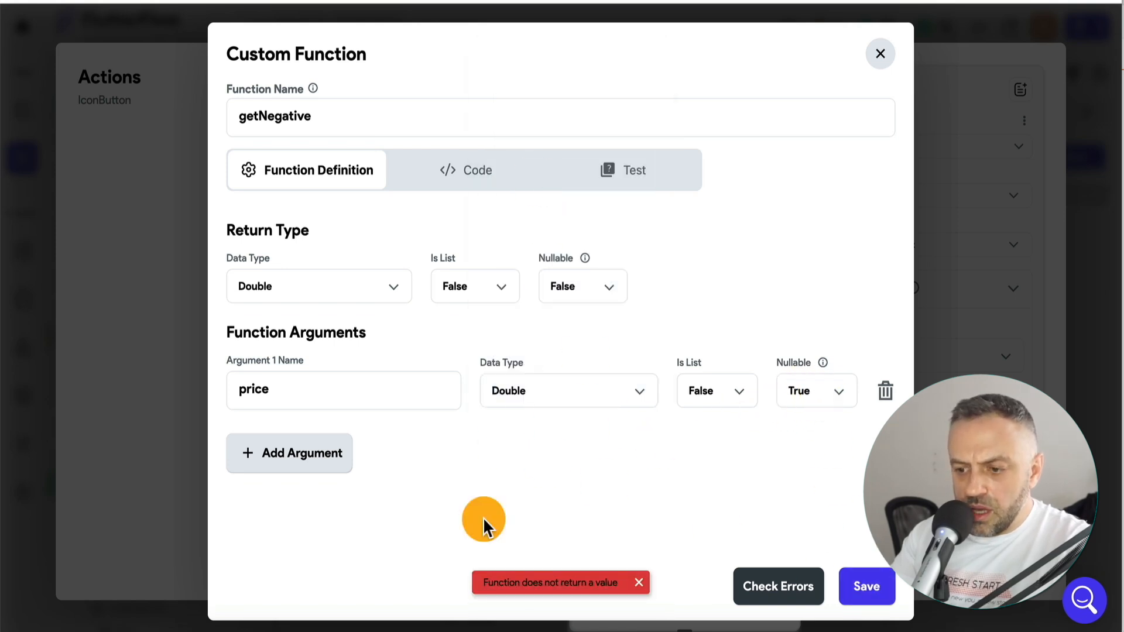
Write the getNegative code to return 0 when price is null and otherwise price * -1, and save the function
click(463, 171)
click(487, 367)
drag(486, 366, 289, 366)
text(if (price == null) {)
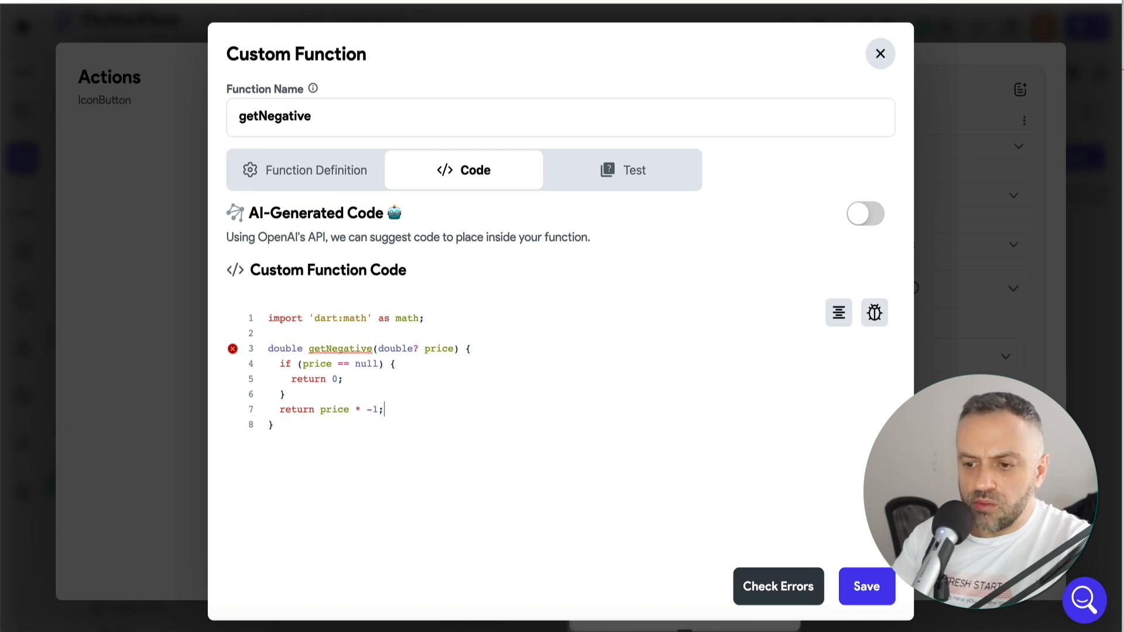
click(429, 349)
text(?)
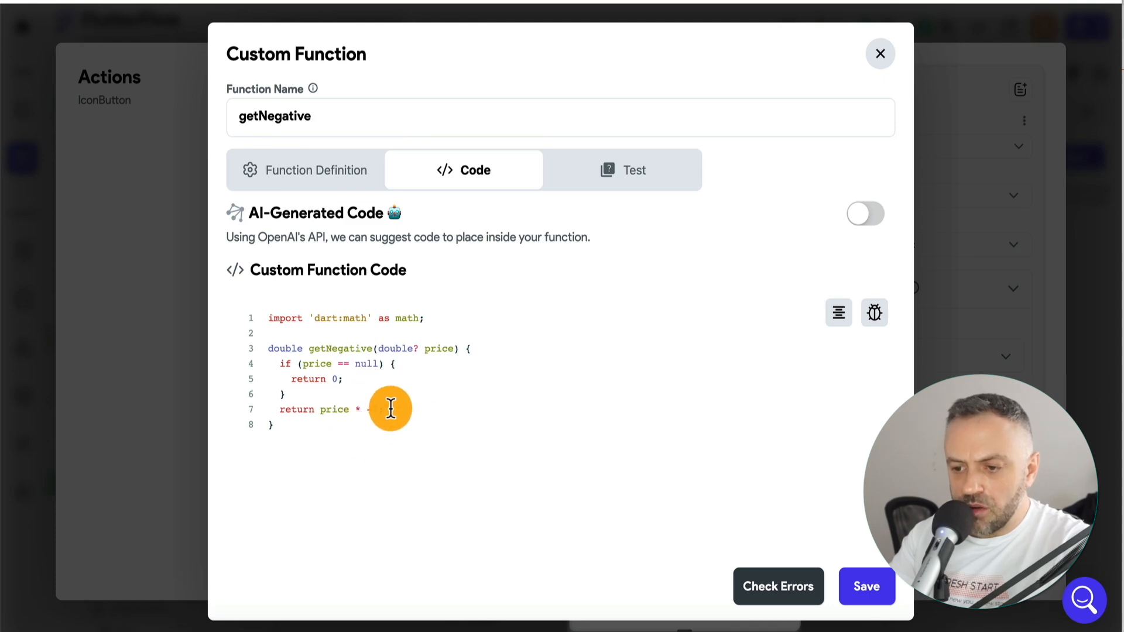
click(876, 601)
Set getNegative's price argument from the apps Document's price variable and confirm it as the sum's increment value
click(716, 485)
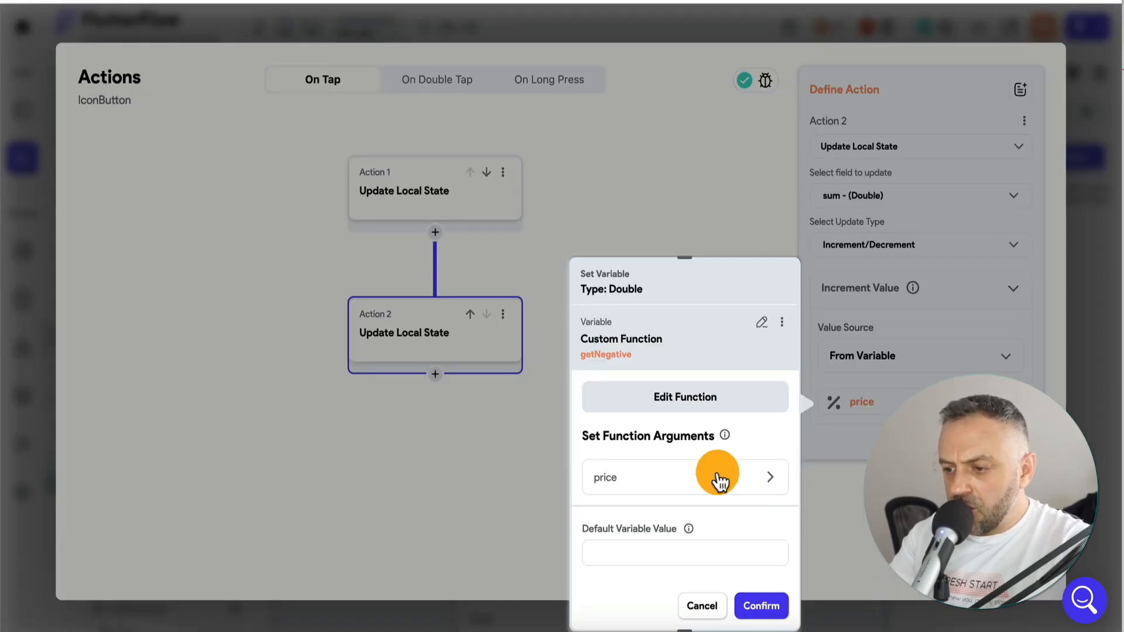
scroll(656, 511, down, 3)
click(697, 406)
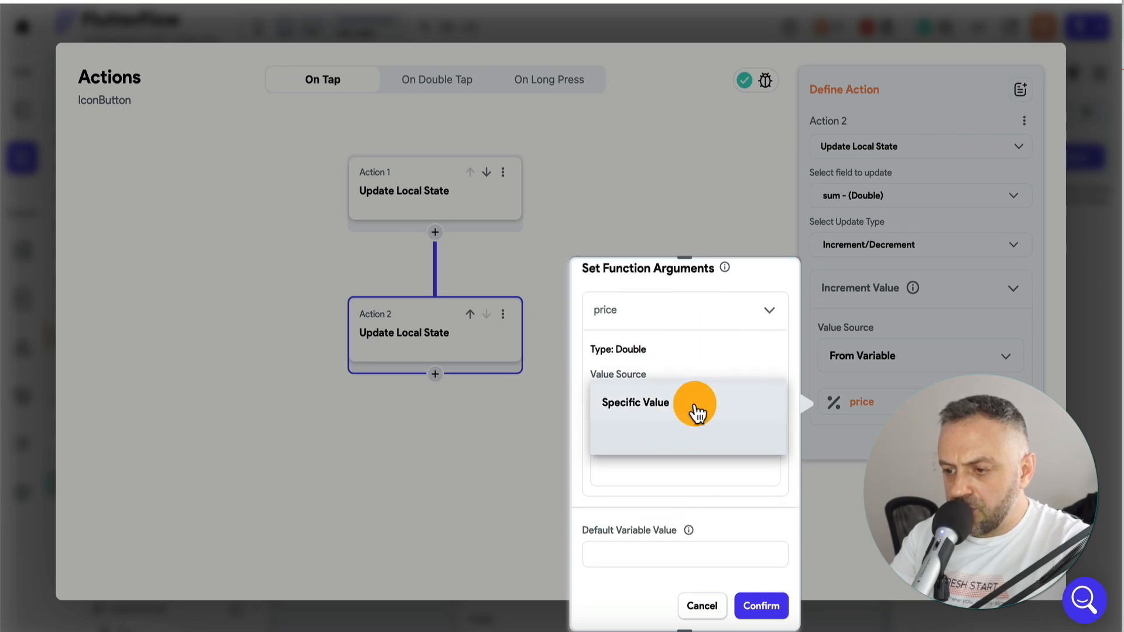
click(658, 448)
click(651, 469)
click(472, 384)
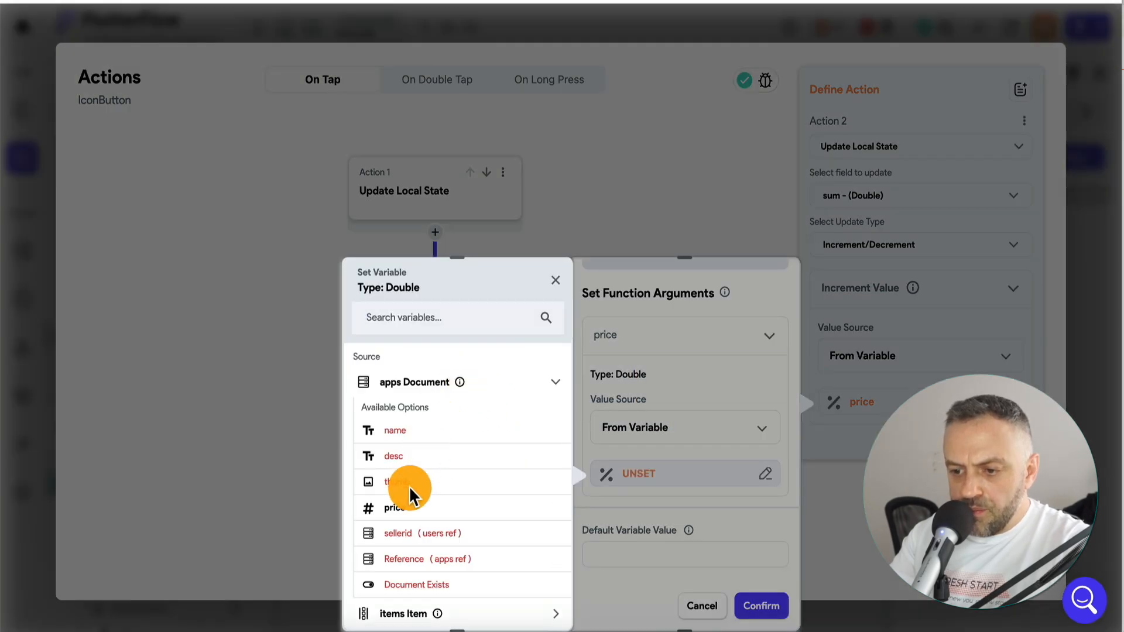
click(405, 514)
click(761, 606)
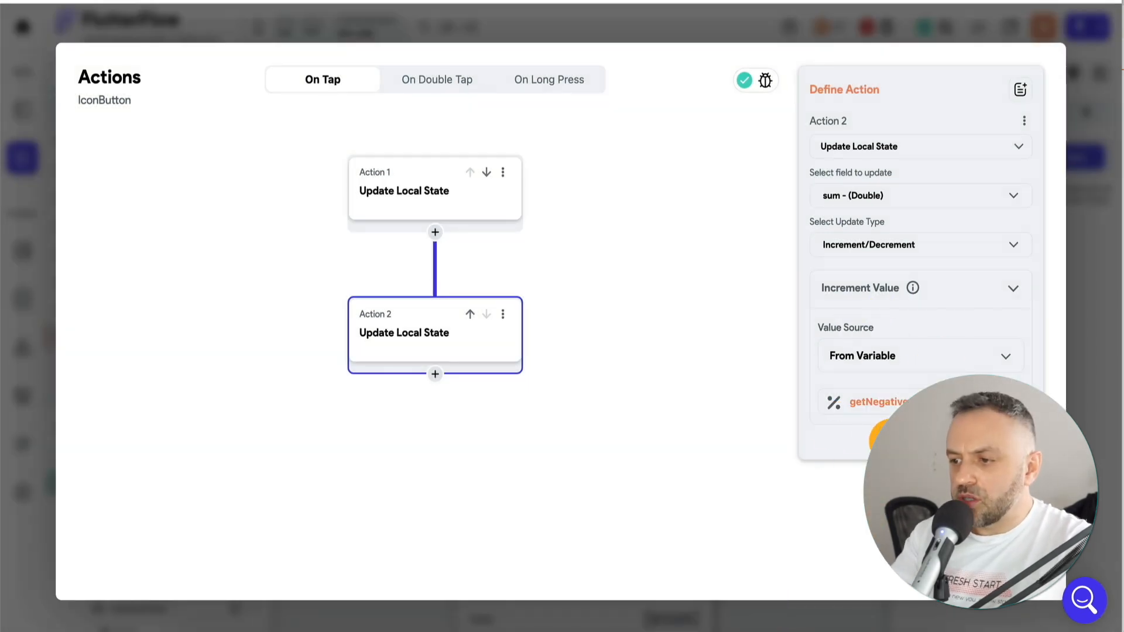
Review the settings of the cart removal action and the sum update action in the flow
mouse_move(913, 290)
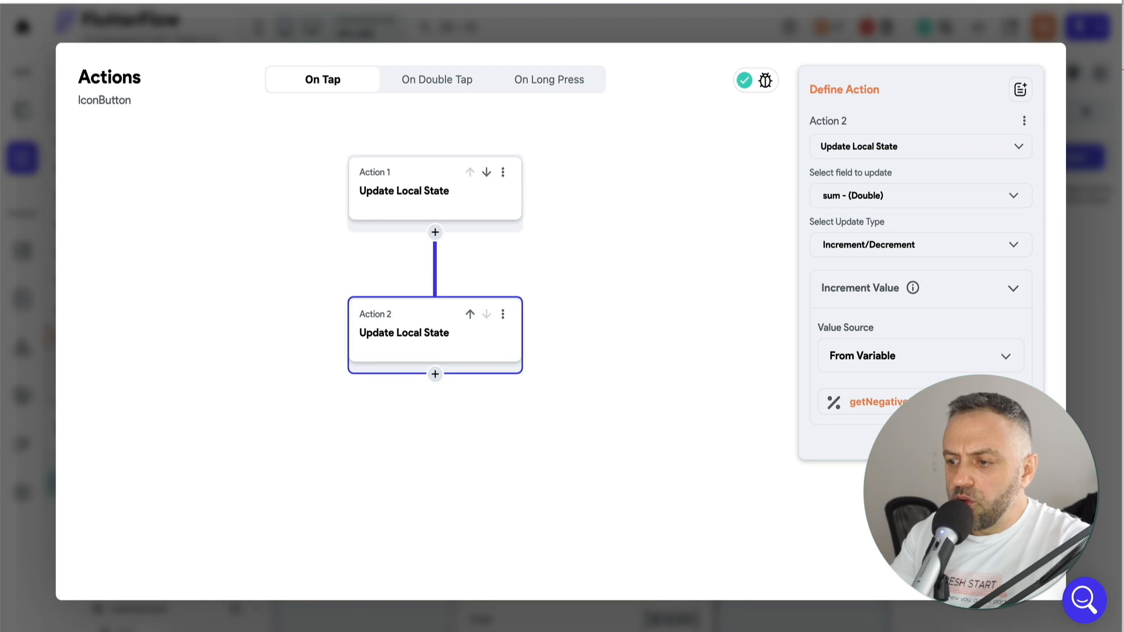
click(436, 195)
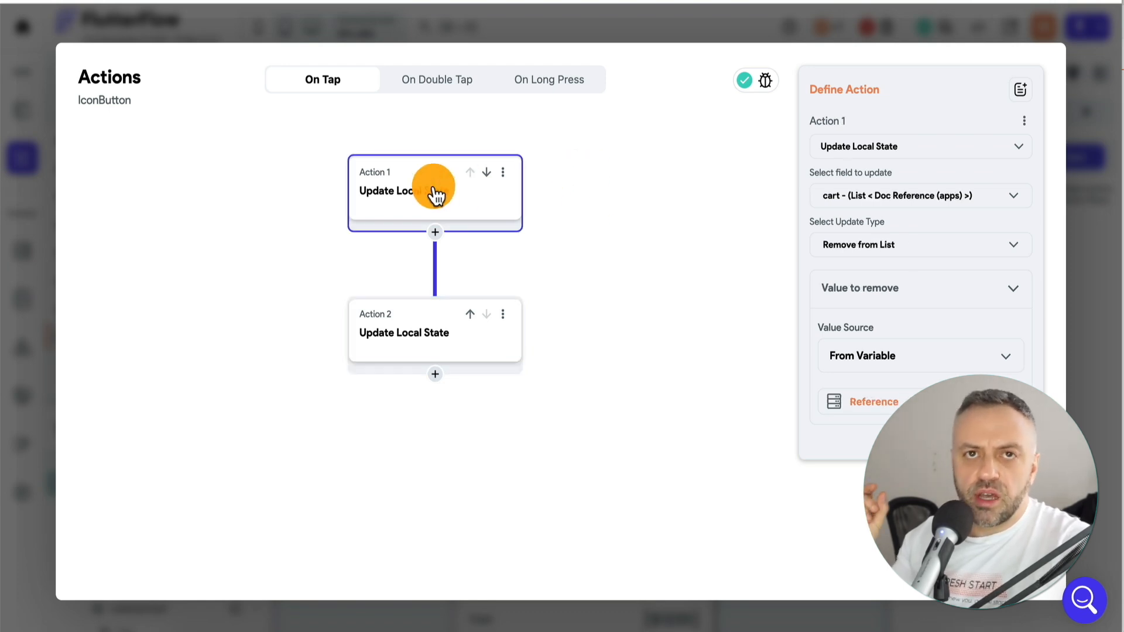
click(410, 332)
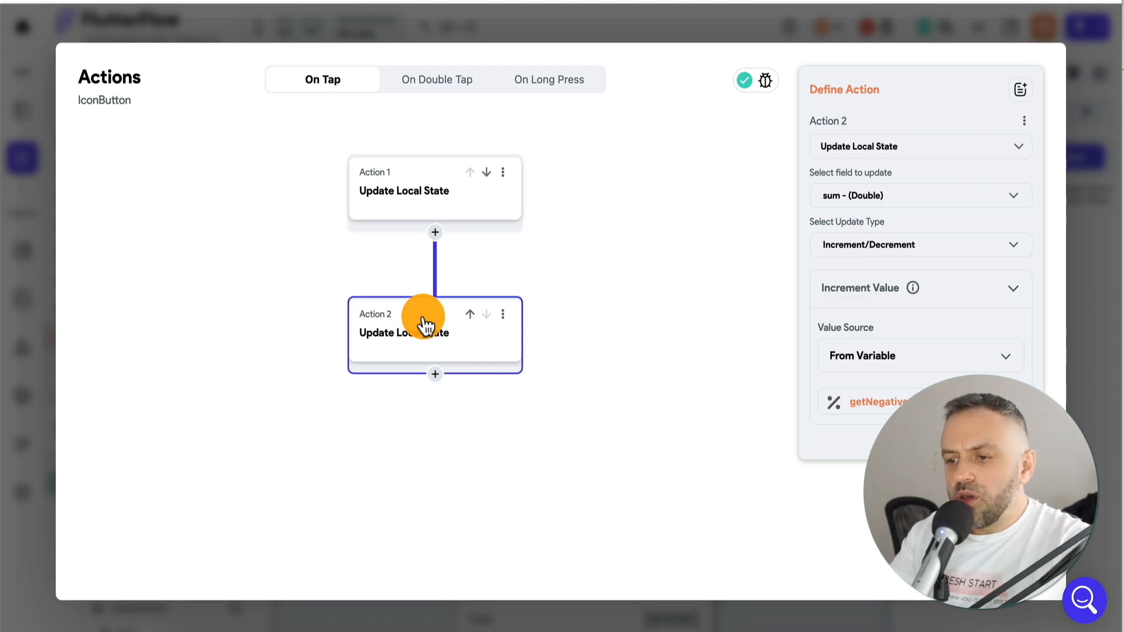
Close the icon button's action flow, check the reported project issue, and reload the FFMarketplace test session
key(Escape)
click(866, 26)
click(773, 164)
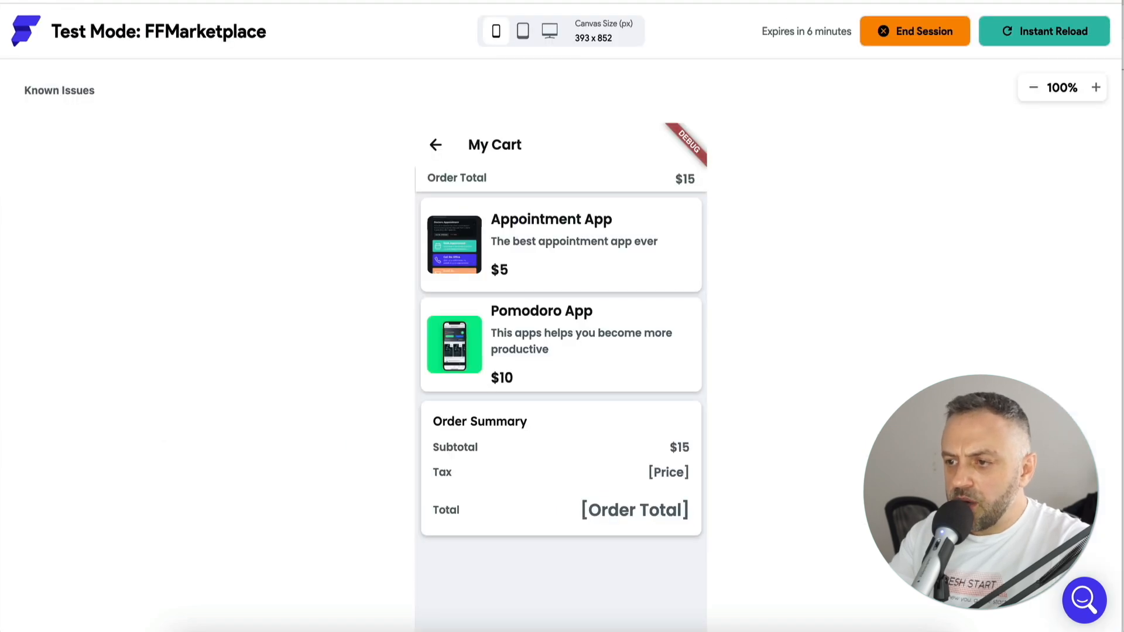
click(1013, 32)
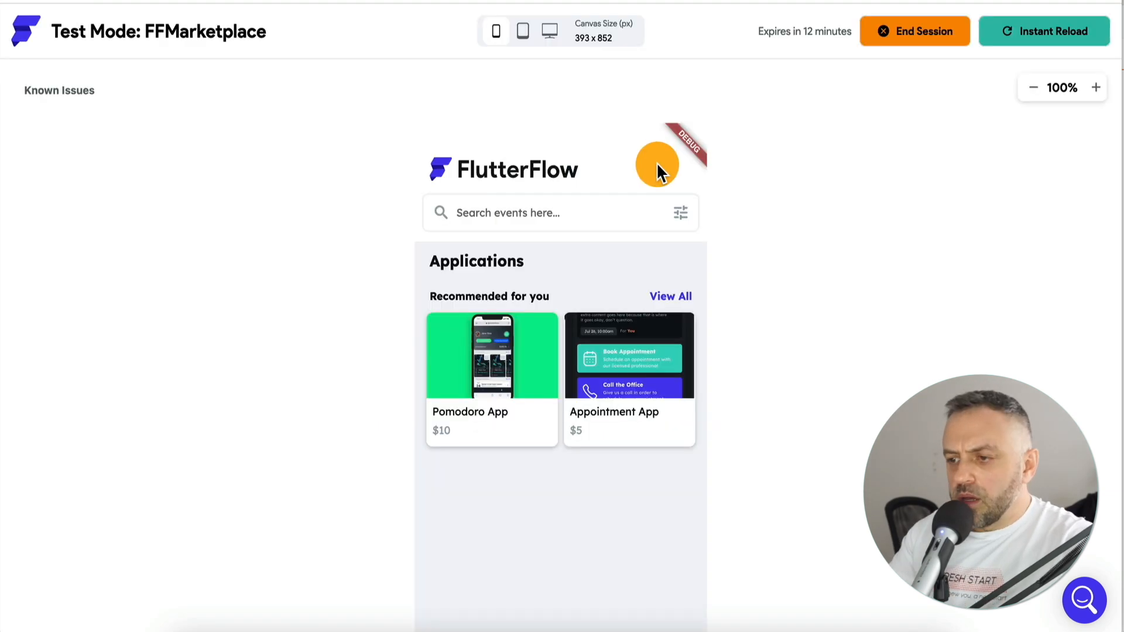
Add the Pomodoro App and the Appointment App to the cart in the test session
click(537, 233)
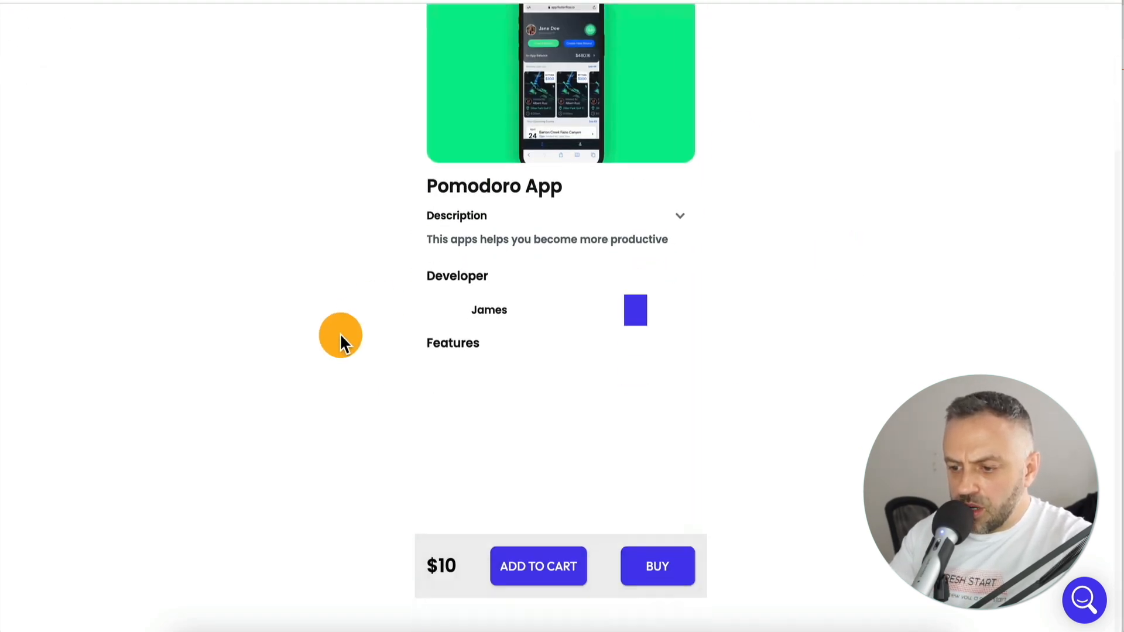
click(544, 569)
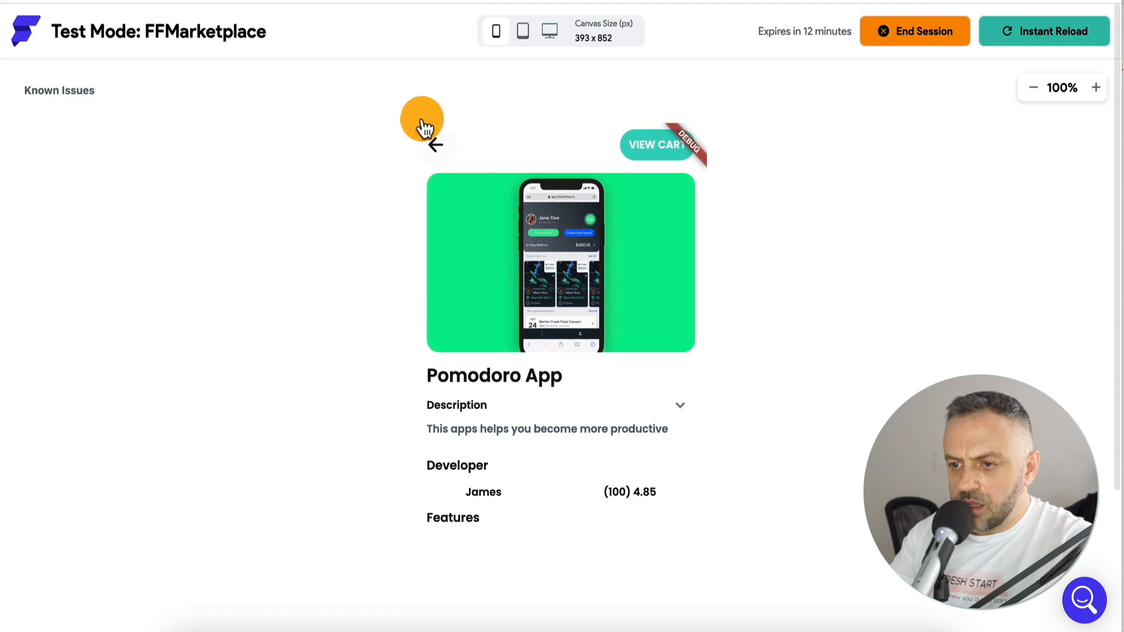
click(439, 142)
click(641, 362)
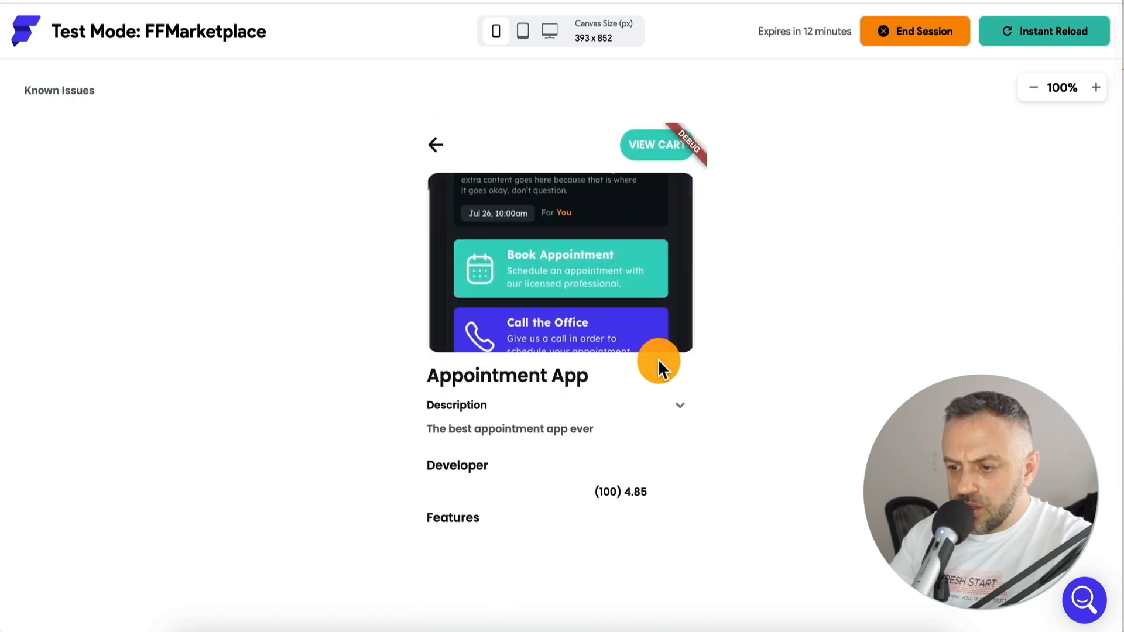
click(548, 561)
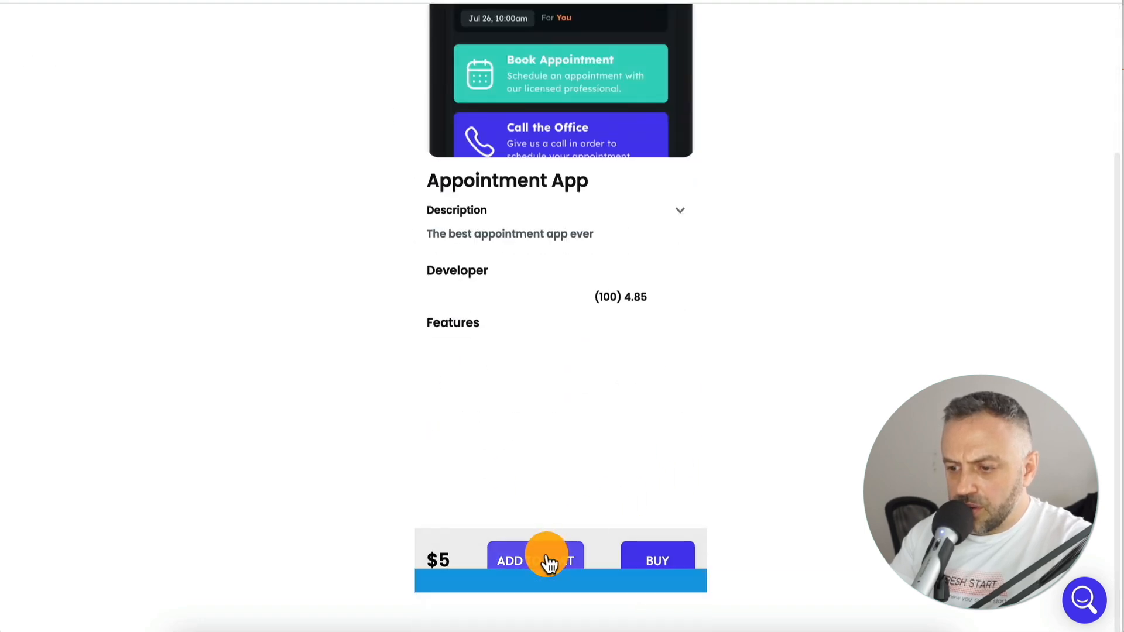
Open the cart and test the removal icon buttons by removing the Pomodoro App and the Appointment App
click(704, 153)
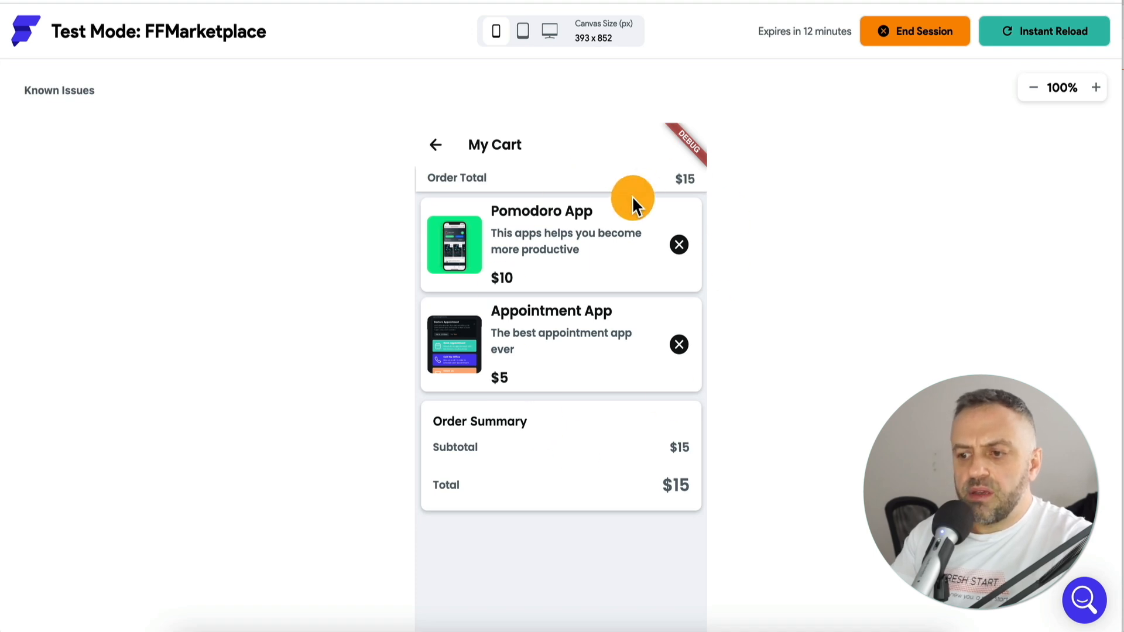
click(683, 246)
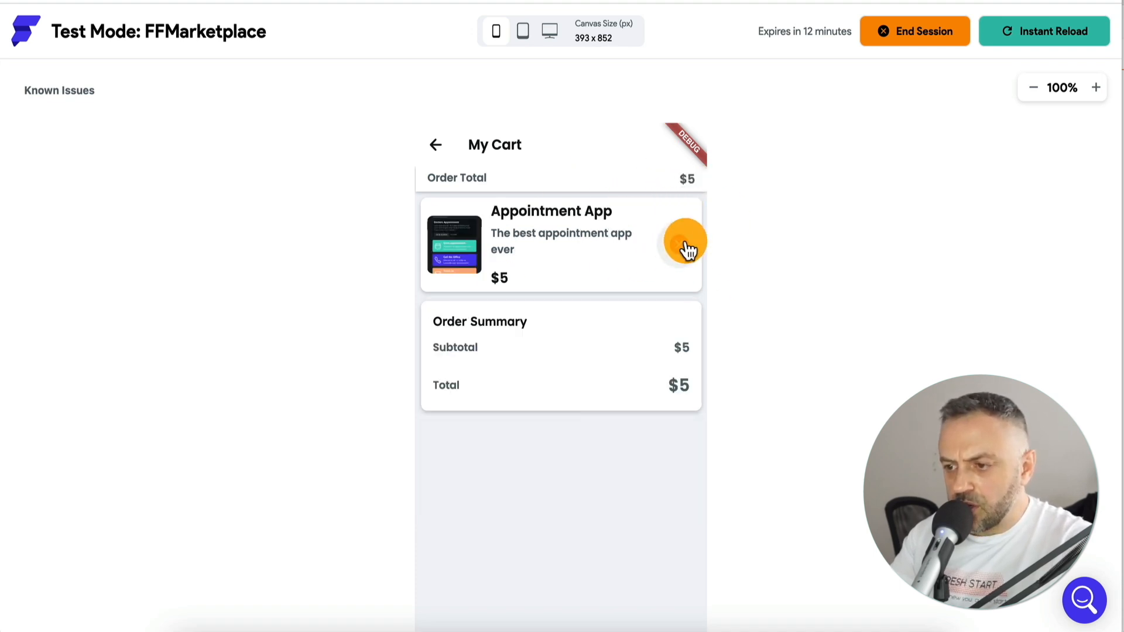
click(683, 246)
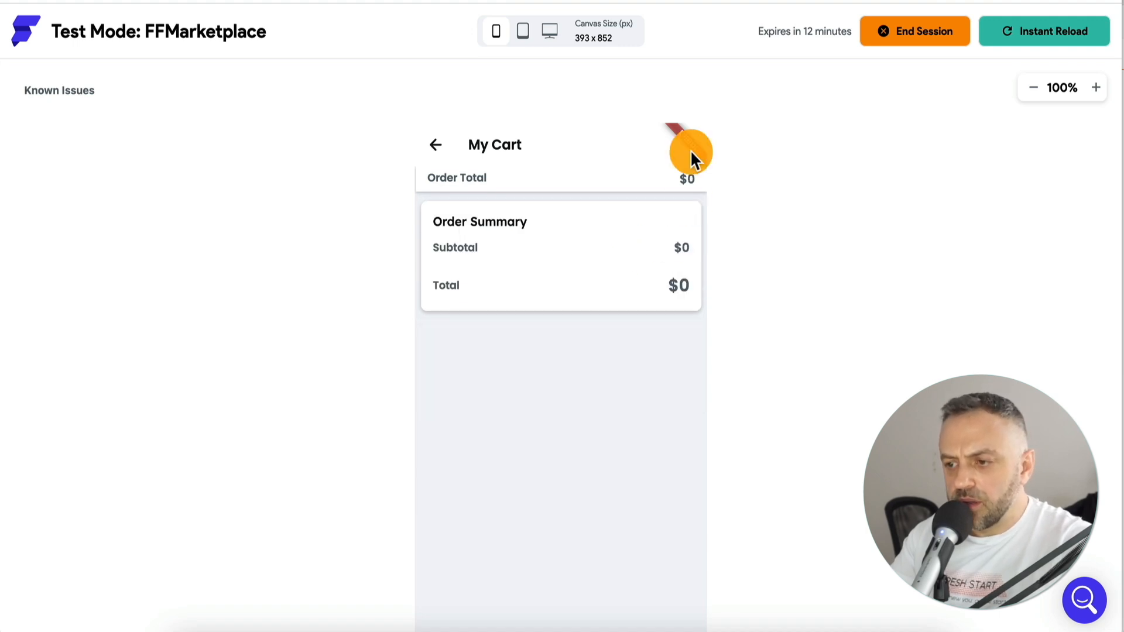
Add the Appointment App and Pomodoro App to the cart again and check the cart page down to its checkout button
click(438, 146)
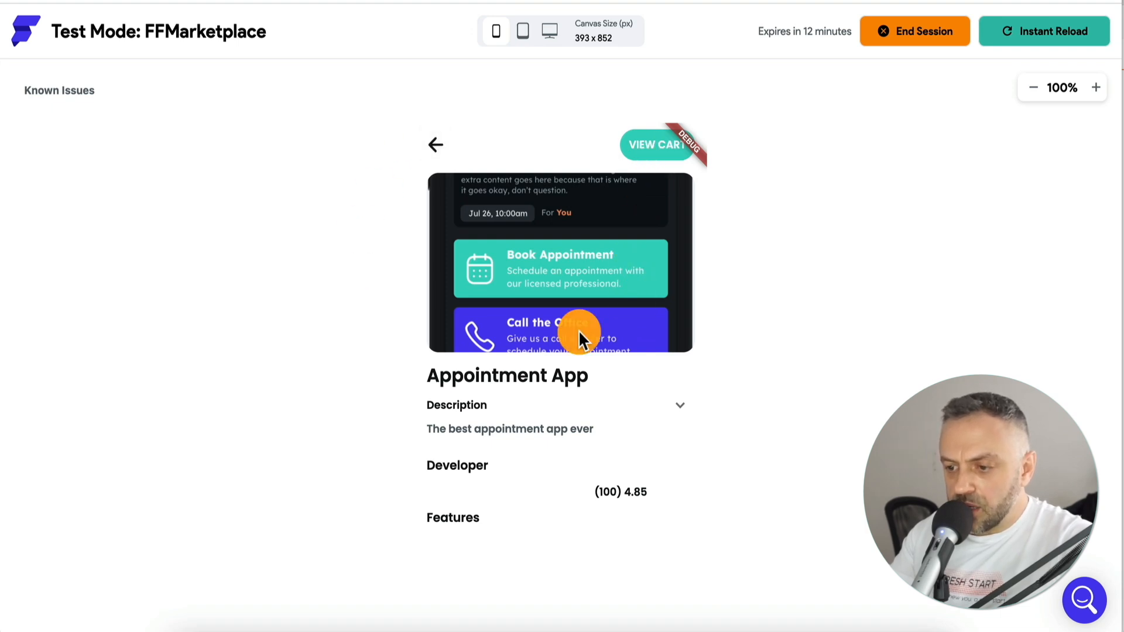
scroll(410, 421, down, 3)
click(558, 570)
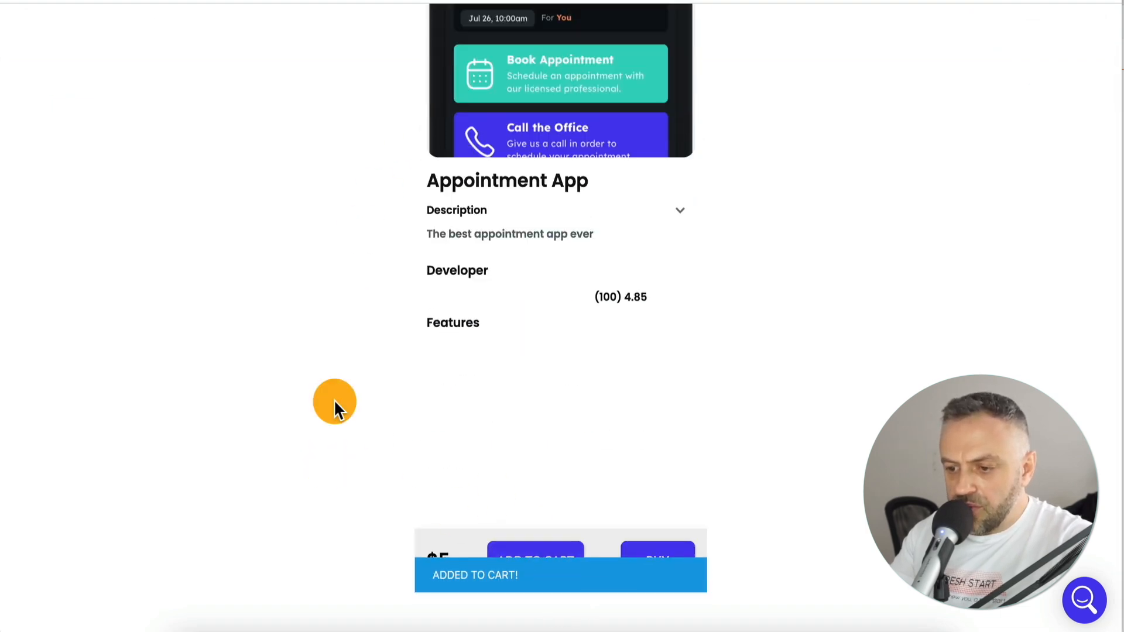
scroll(333, 399, up, 3)
click(432, 151)
scroll(328, 329, down, 3)
click(503, 226)
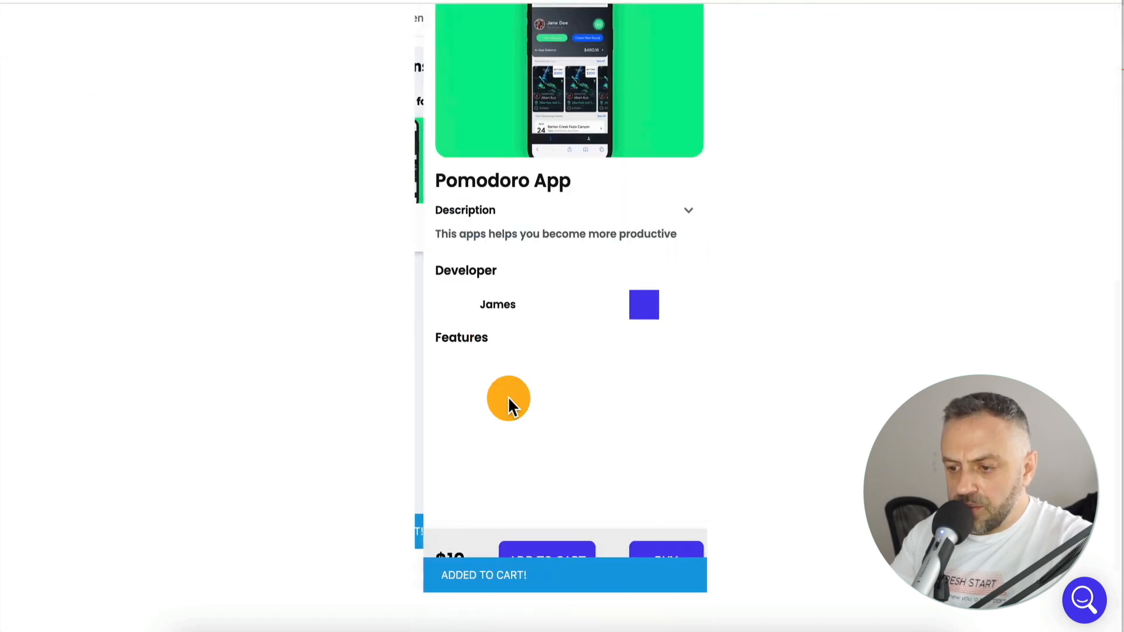
scroll(314, 388, up, 3)
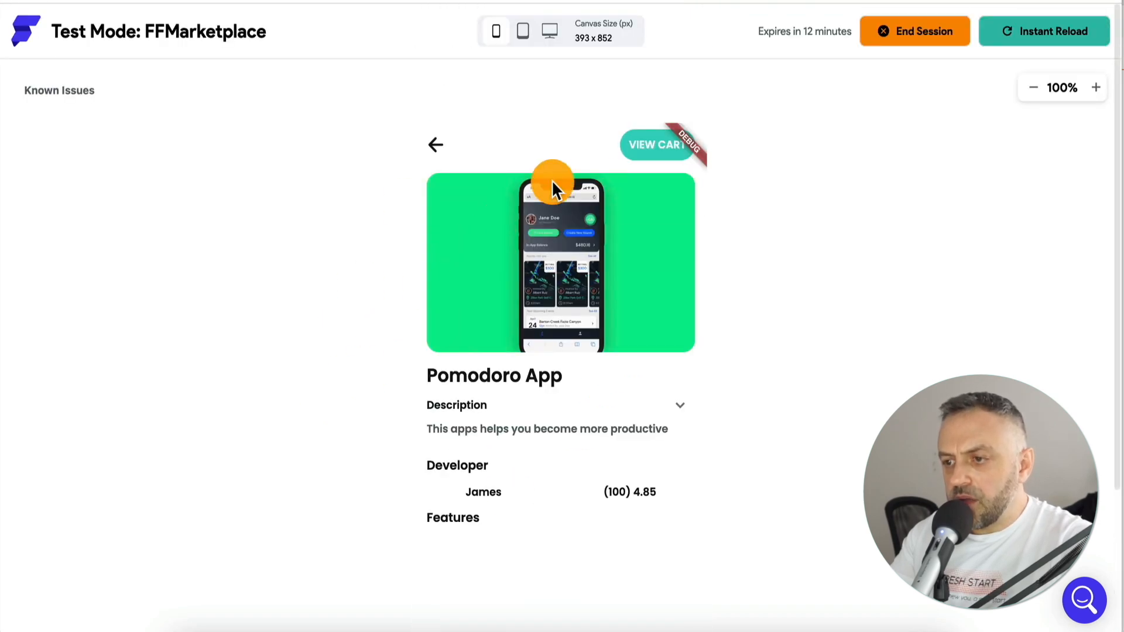
click(644, 157)
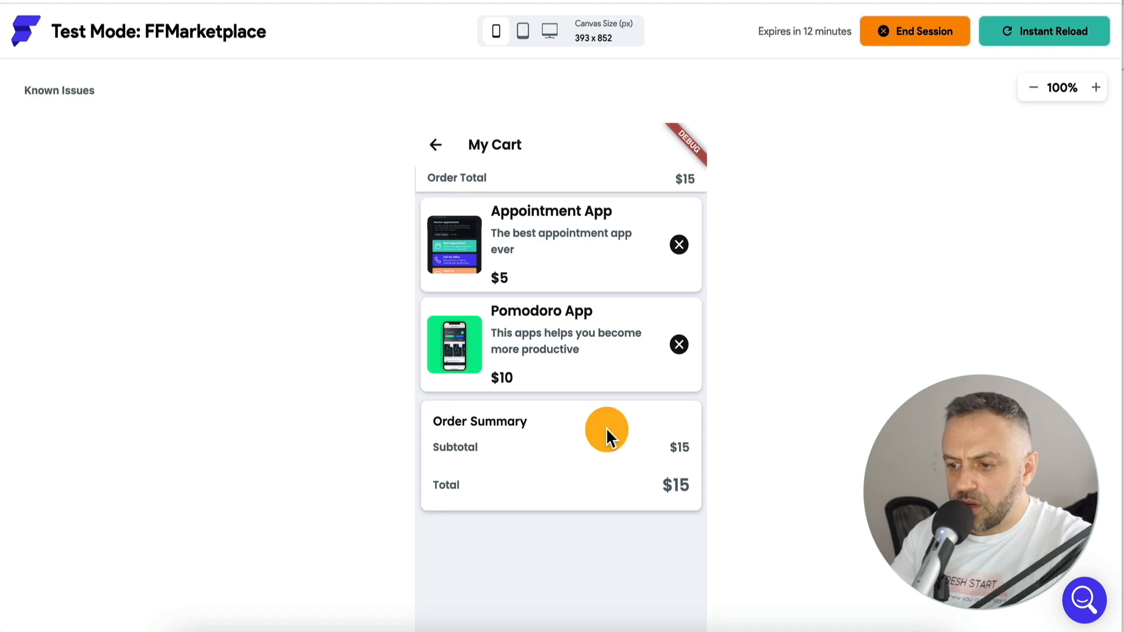
scroll(888, 378, down, 5)
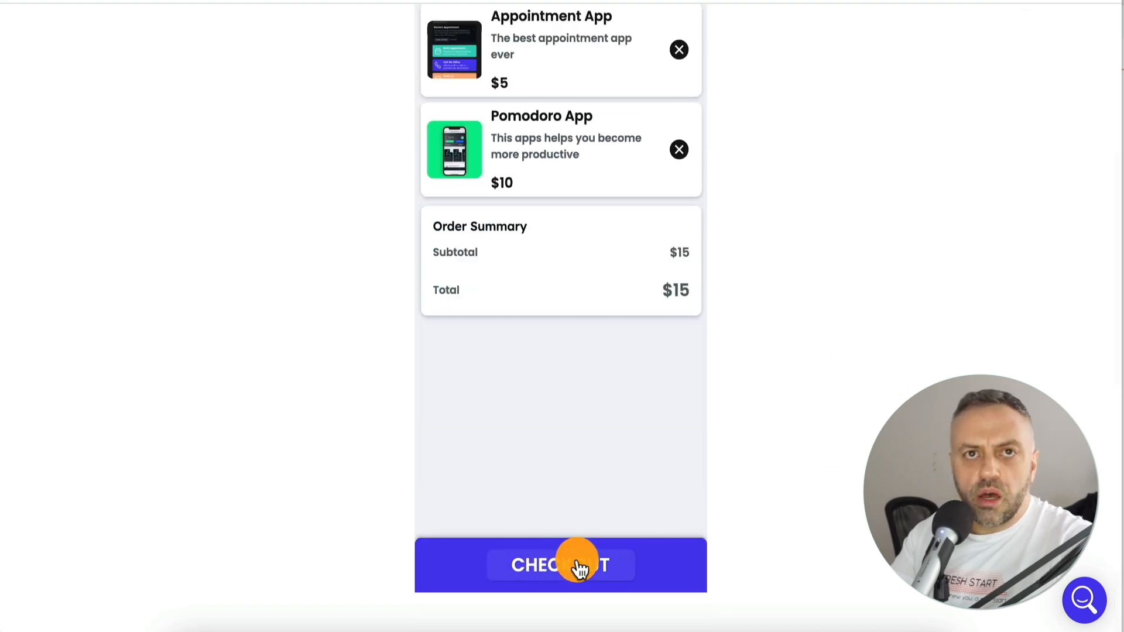
scroll(760, 258, up, 5)
click(437, 143)
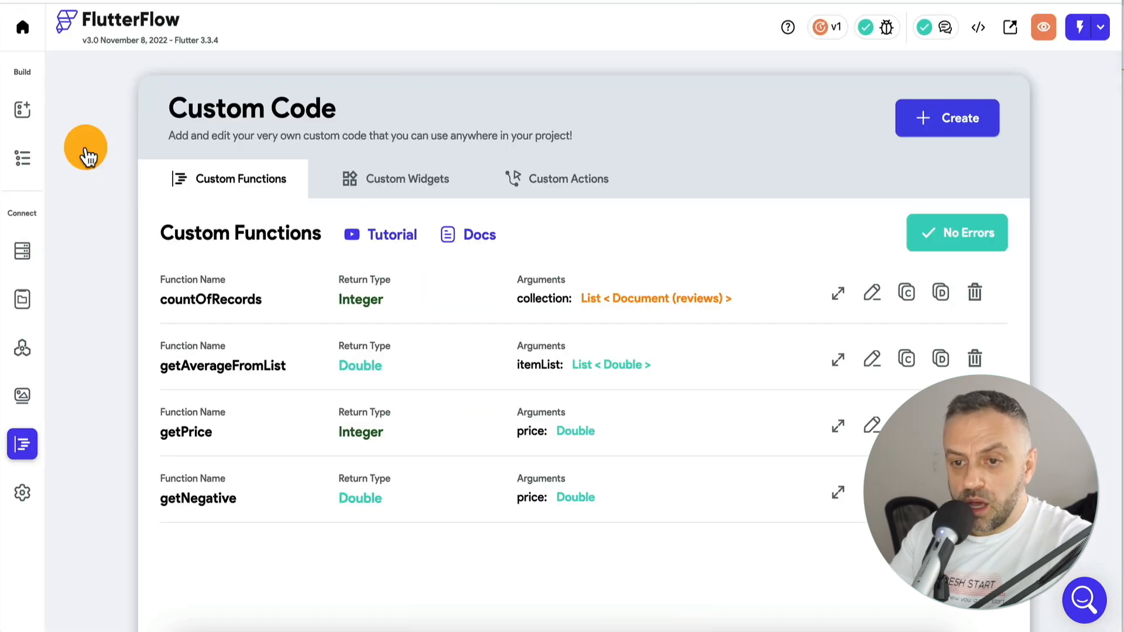
Return to the cart page in the FlutterFlow builder and add a Stripe Payment action to the CHECKOUT button
click(27, 115)
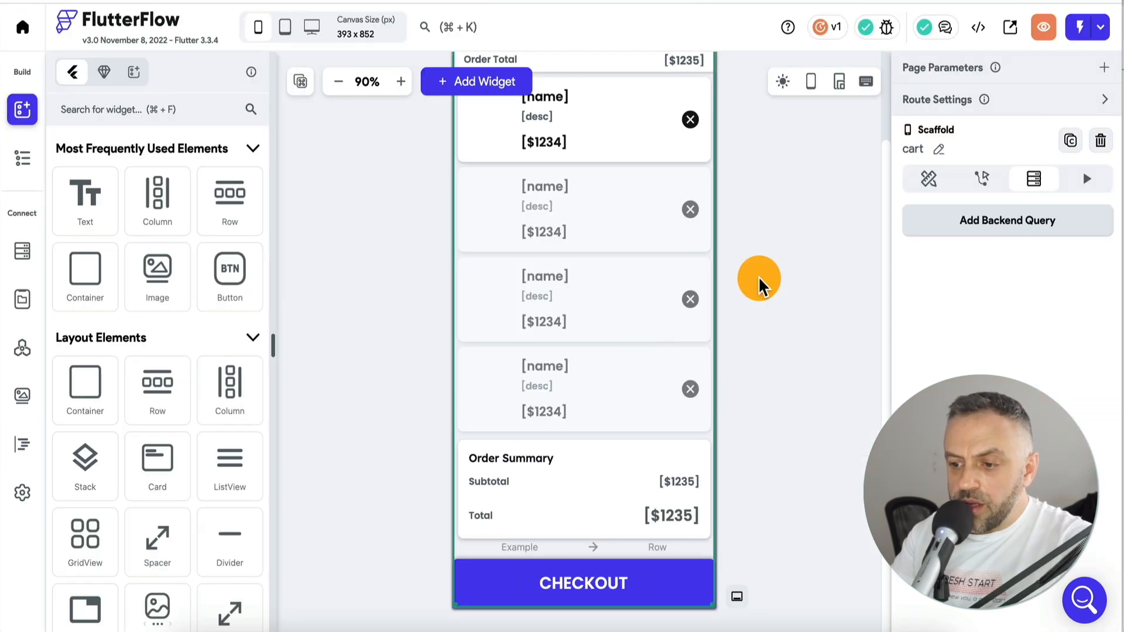
click(589, 584)
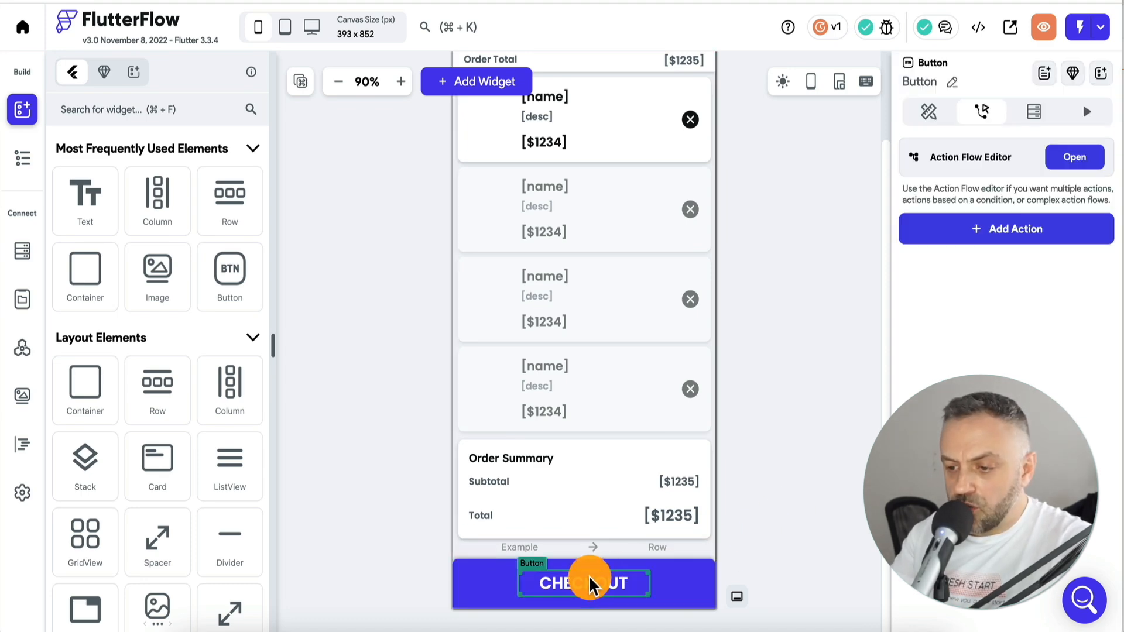
click(1014, 238)
text(stripe)
click(954, 509)
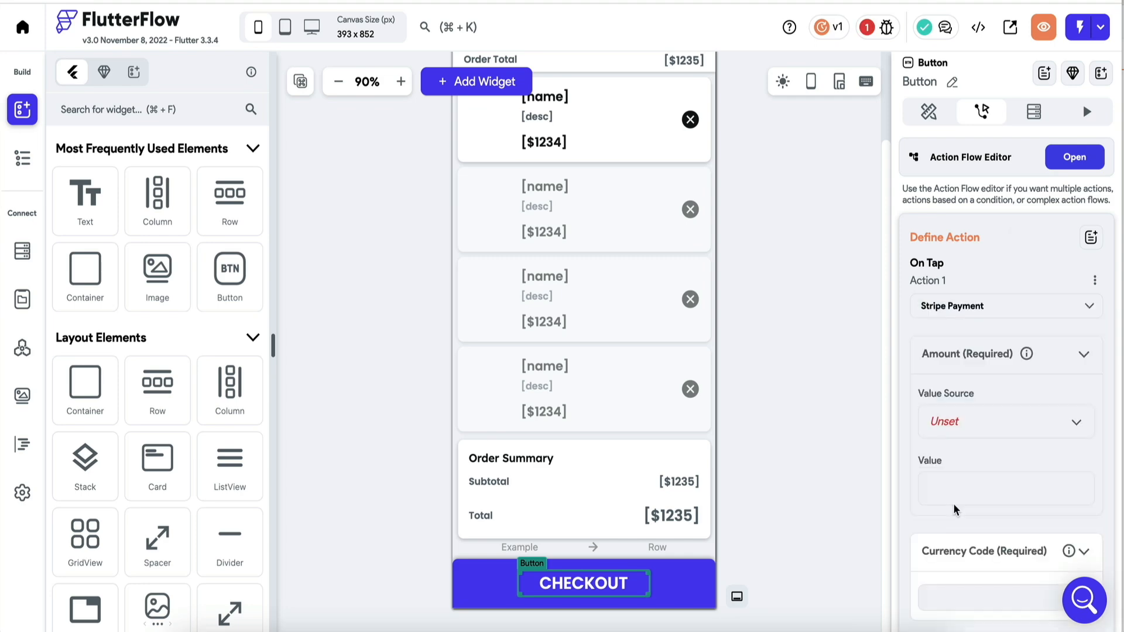
Set the payment amount's value source to From Variable and choose the getPrice custom function for it
scroll(980, 342, down, 2)
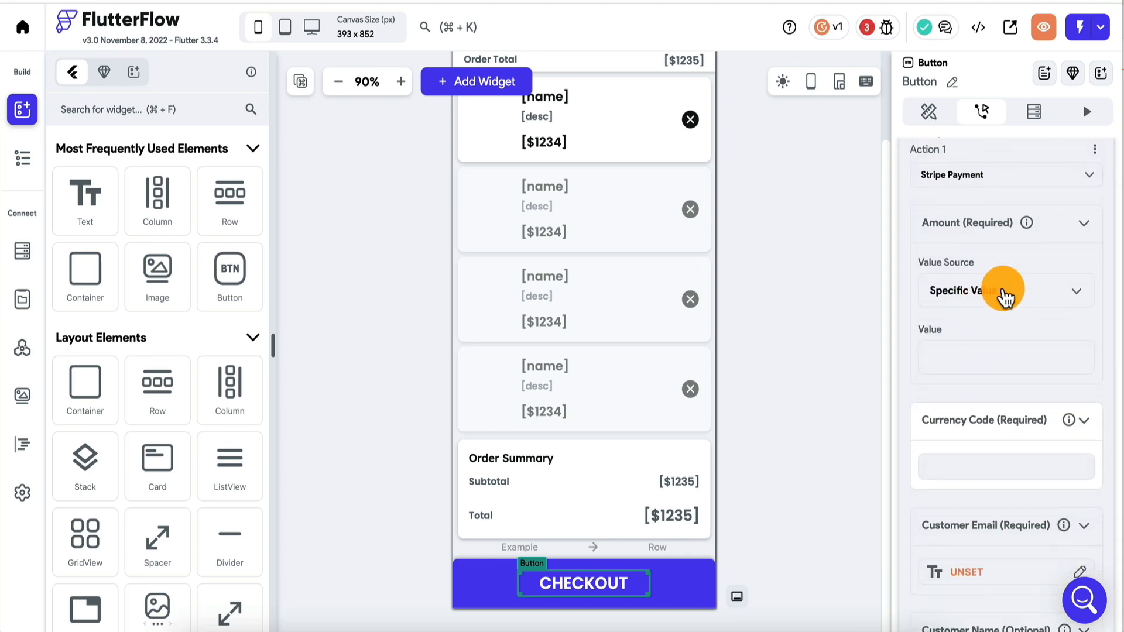
click(1004, 297)
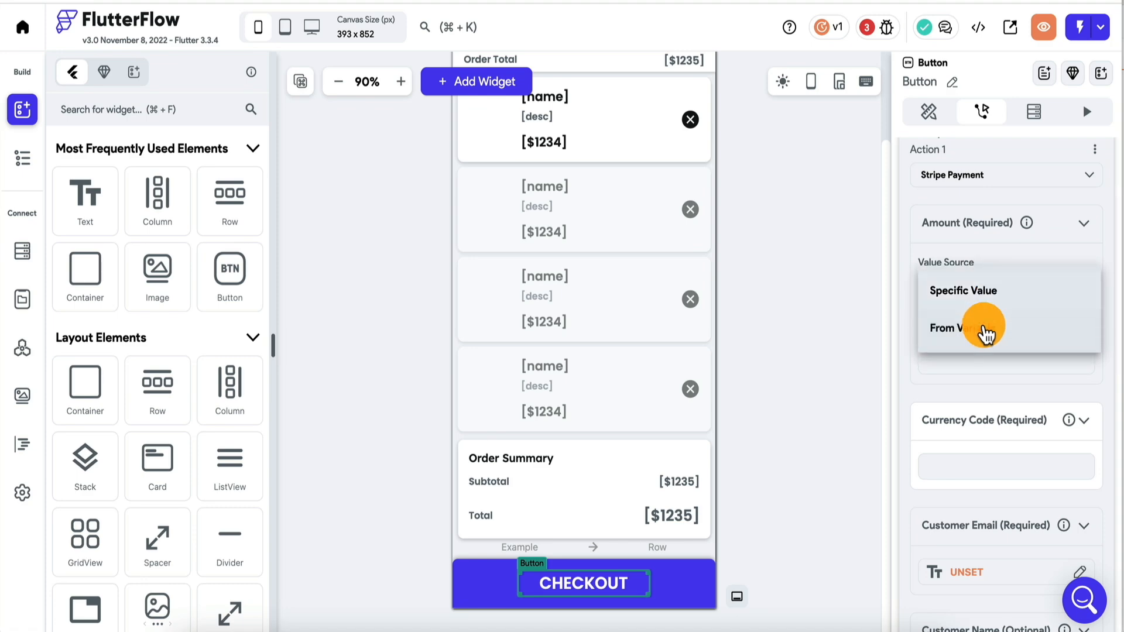
click(983, 329)
click(981, 350)
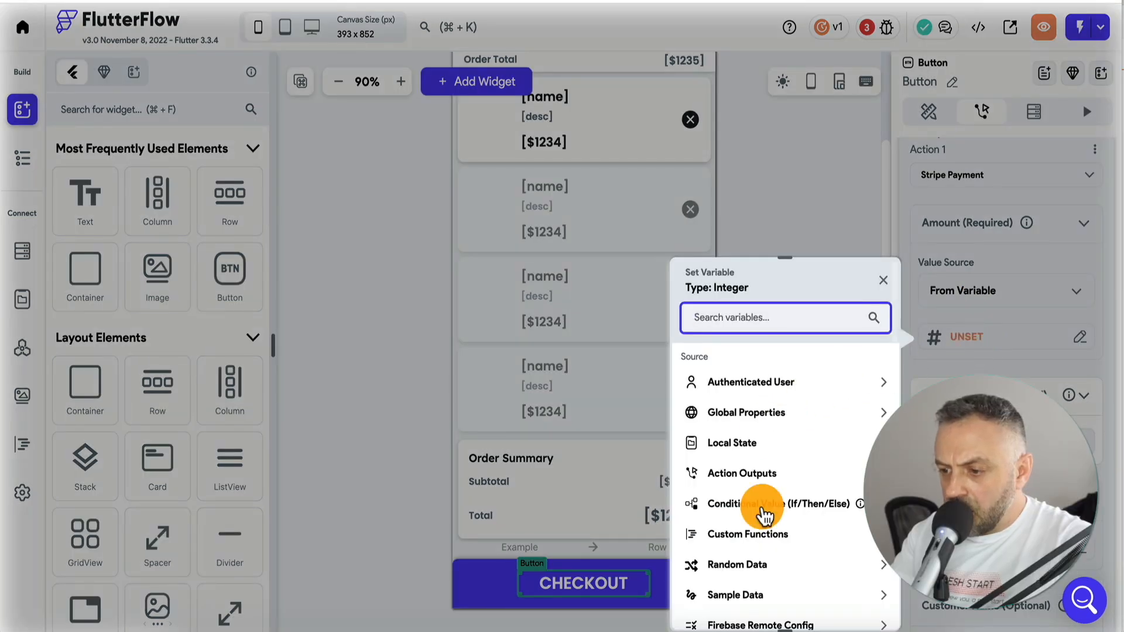
click(766, 535)
scroll(764, 536, down, 2)
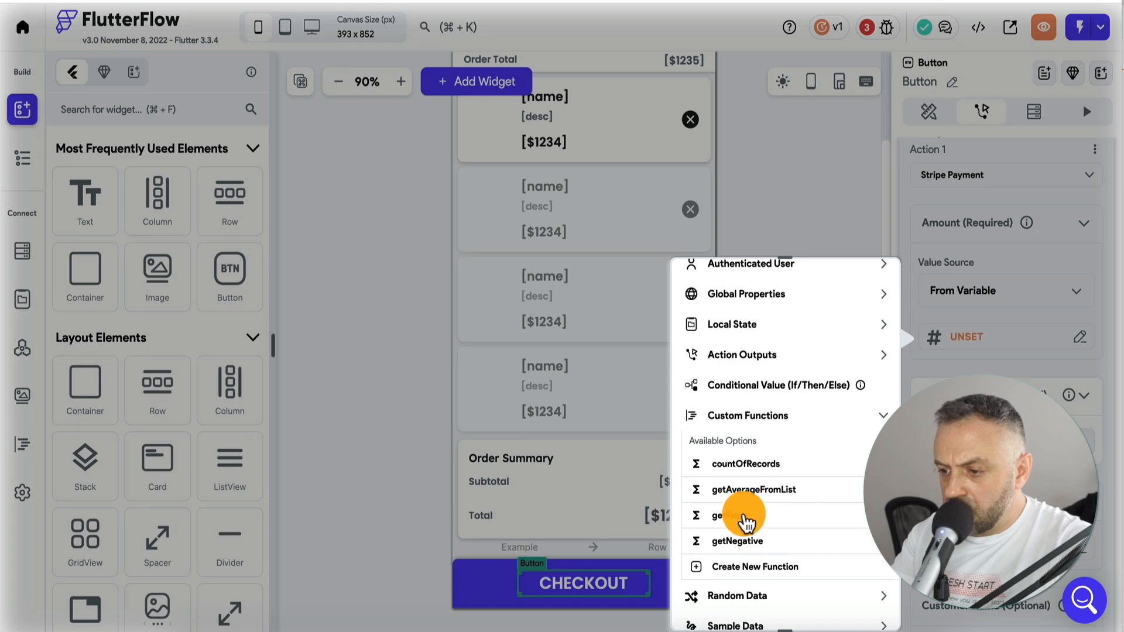
click(743, 517)
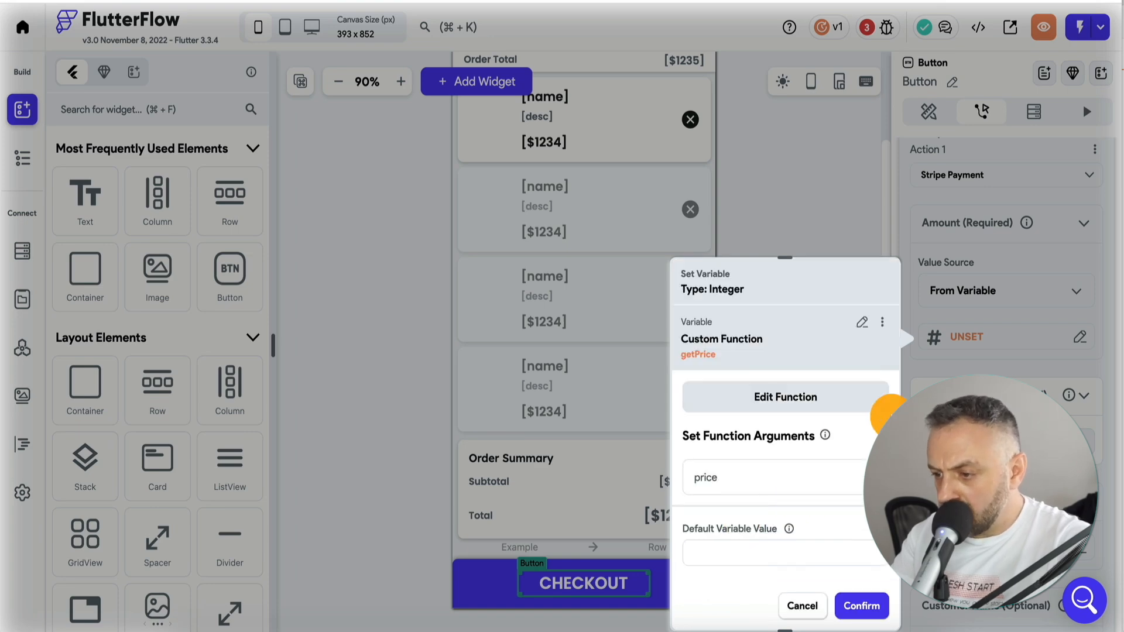
Set getPrice's price argument from the local state variable sum and confirm it as the payment amount
click(763, 481)
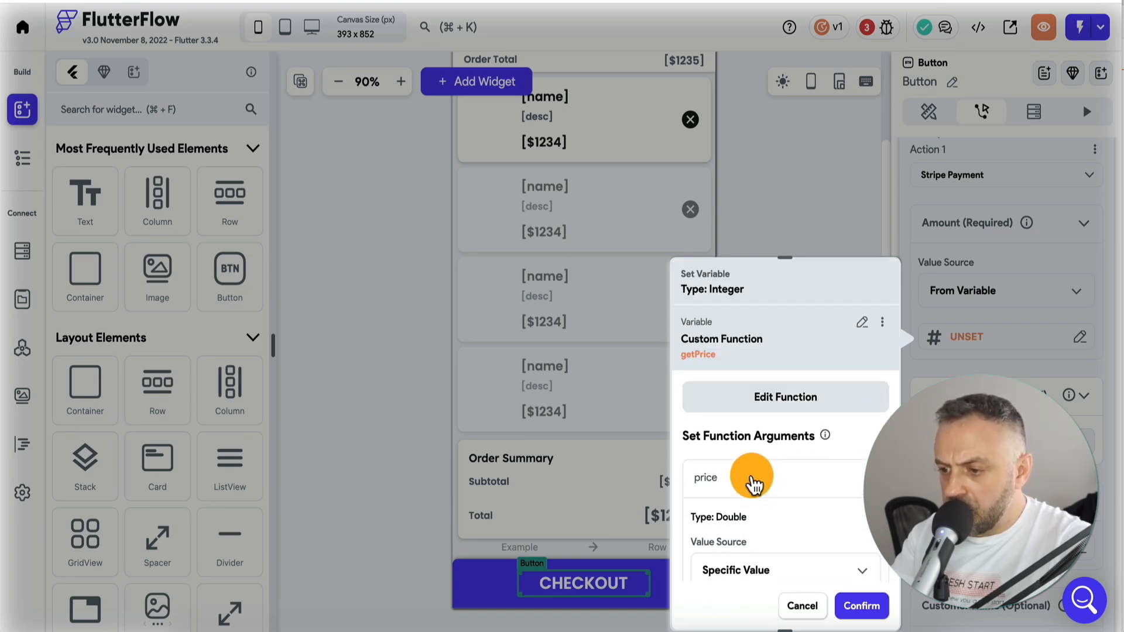
scroll(755, 515, down, 3)
click(788, 433)
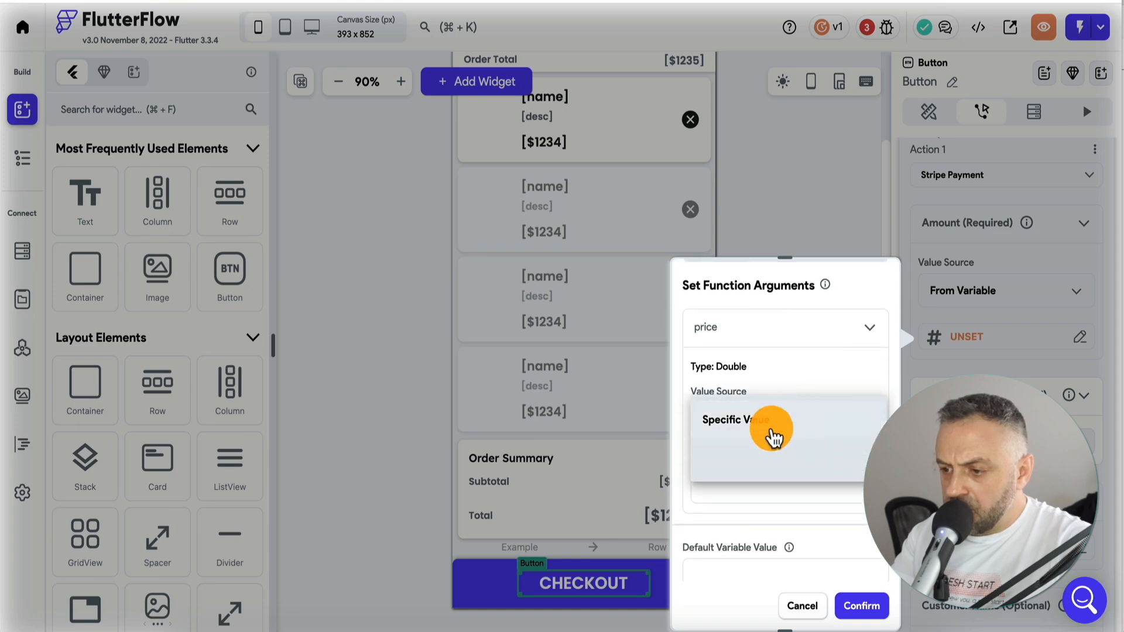
click(747, 463)
click(762, 475)
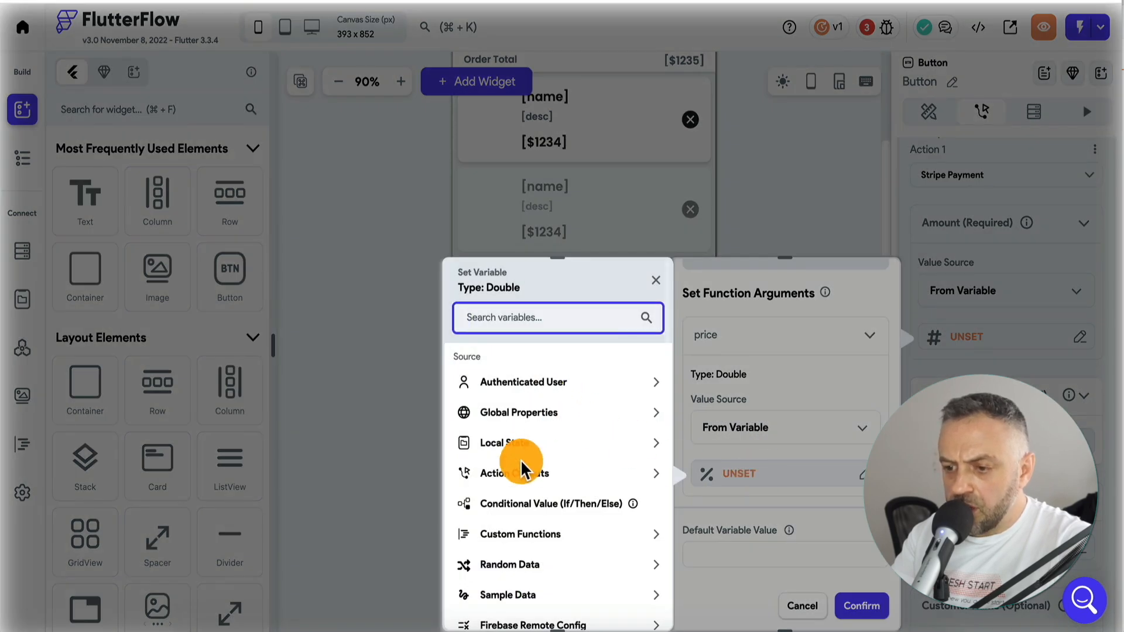
click(530, 442)
click(503, 519)
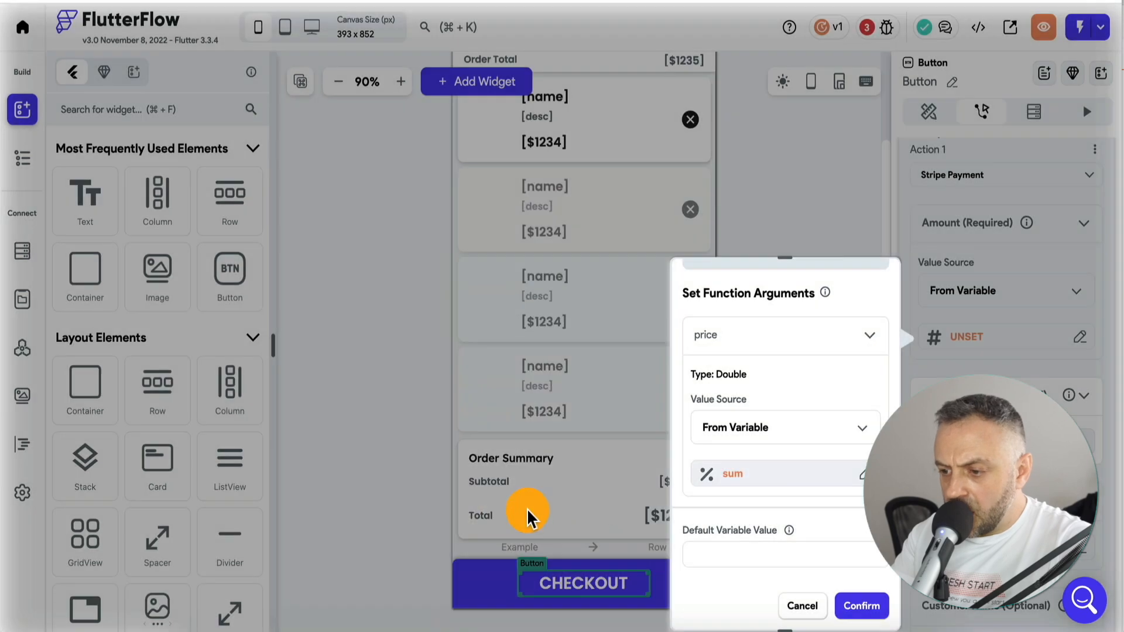
click(861, 605)
Set the payment's currency code to USD and its customer email to the authenticated user's Email variable
scroll(981, 375, down, 2)
click(973, 349)
text(USD)
scroll(1021, 332, down, 3)
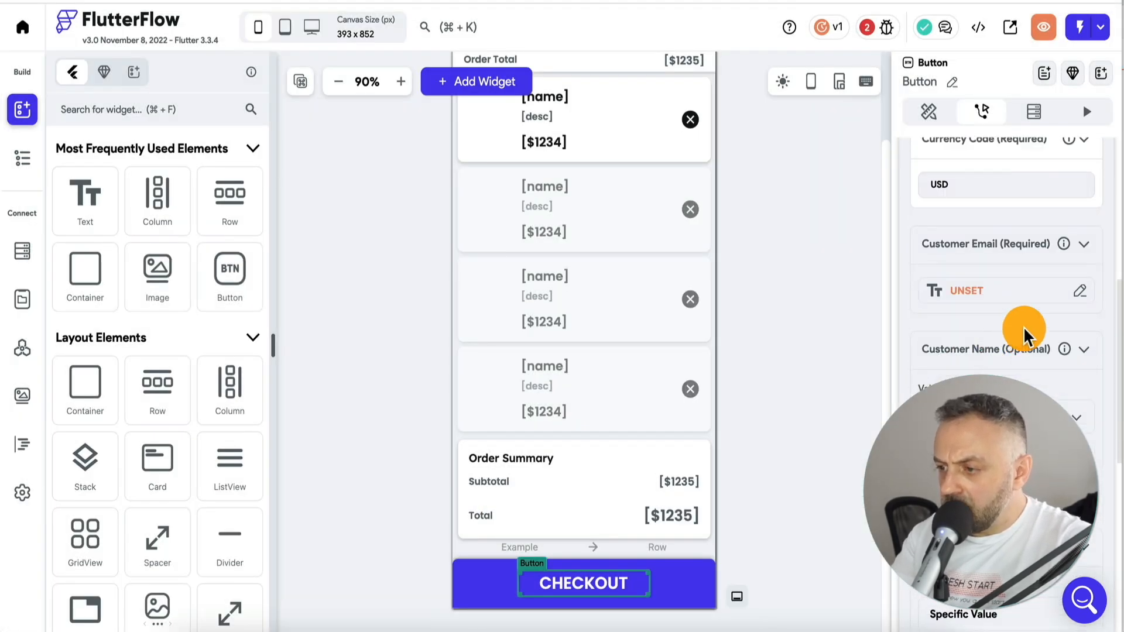
click(1006, 295)
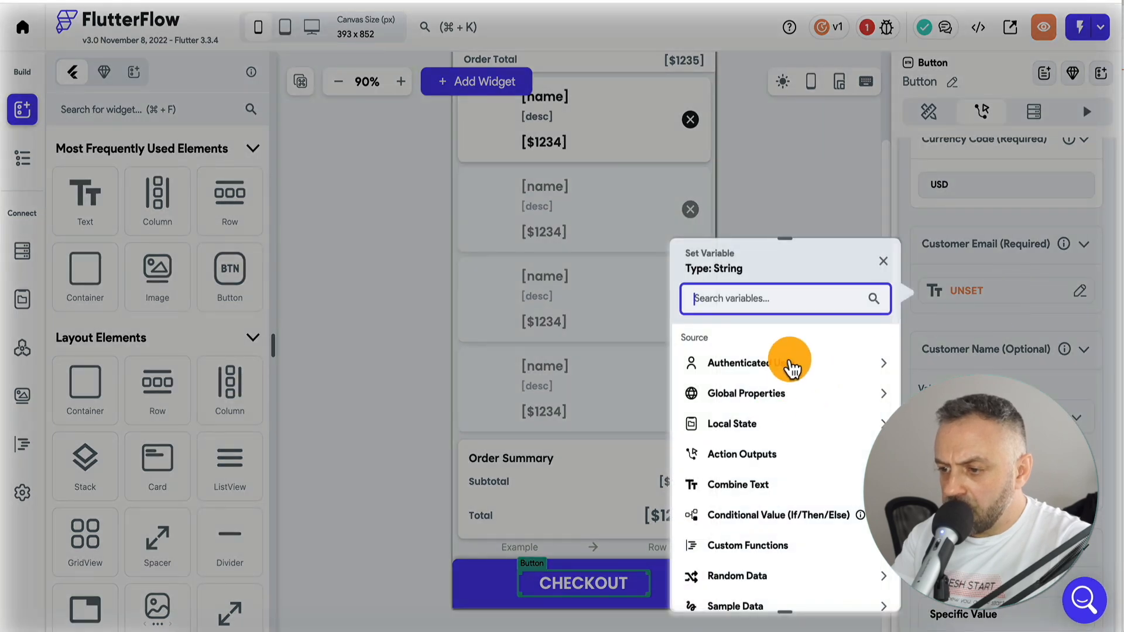
click(787, 364)
click(765, 417)
Set the Stripe payment's description to Apps and reload the FFMarketplace test session
scroll(960, 376, down, 2)
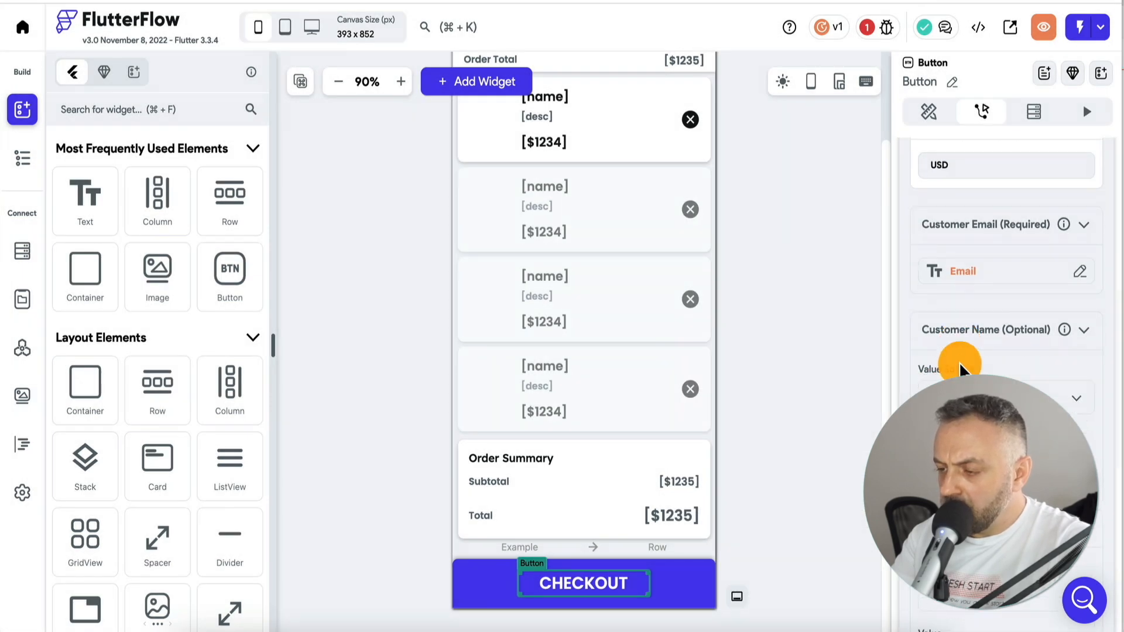
scroll(1019, 296, down, 2)
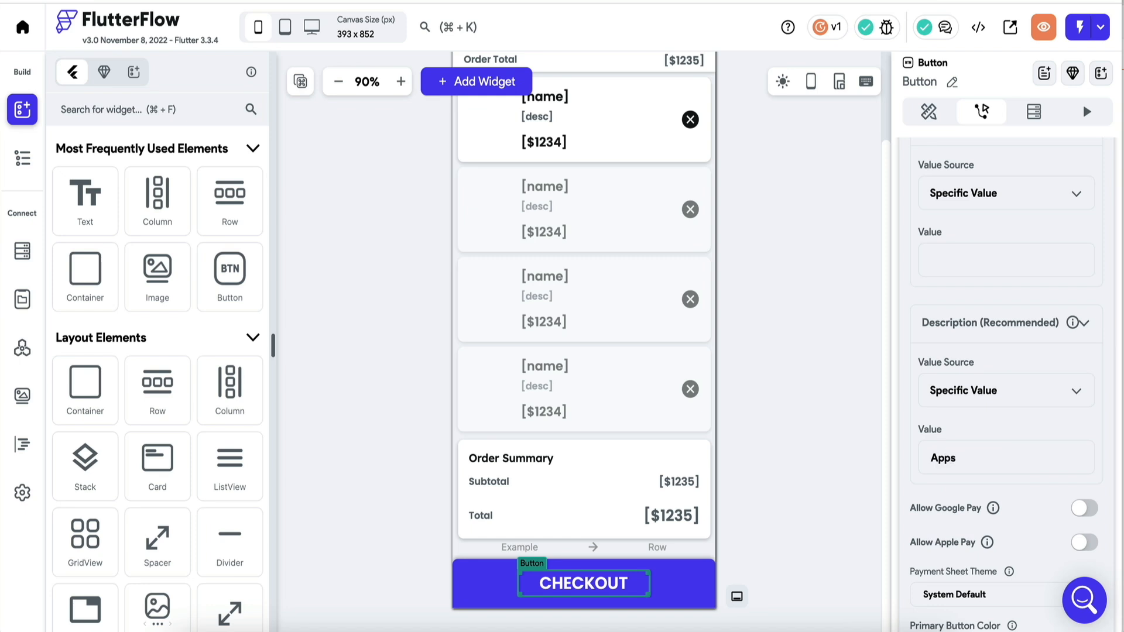
scroll(1097, 301, down, 4)
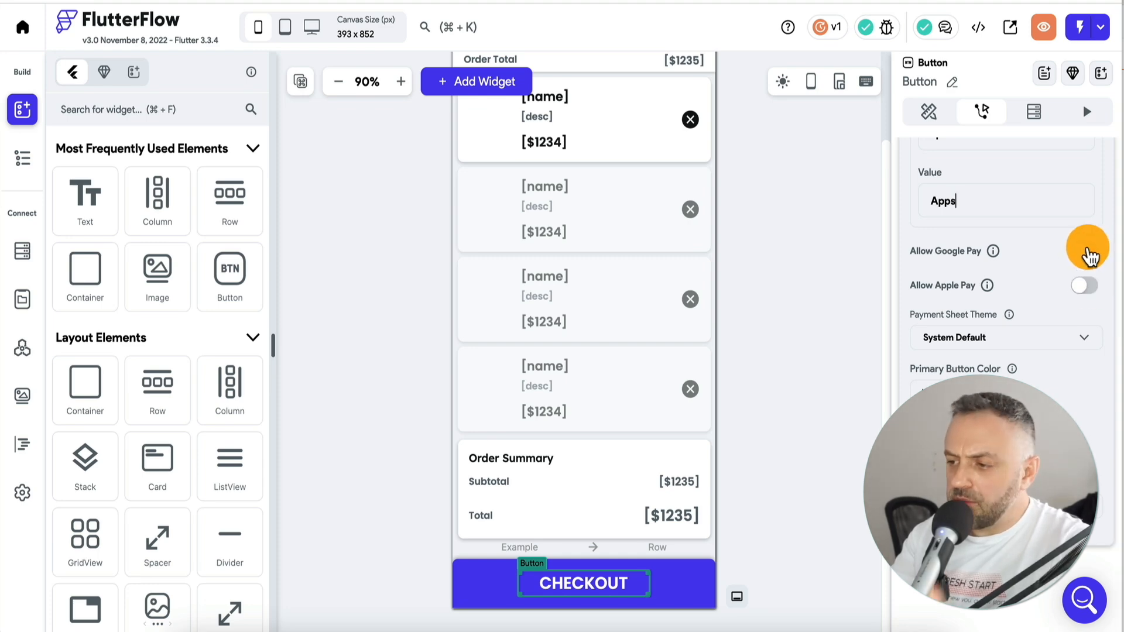
scroll(1006, 263, up, 5)
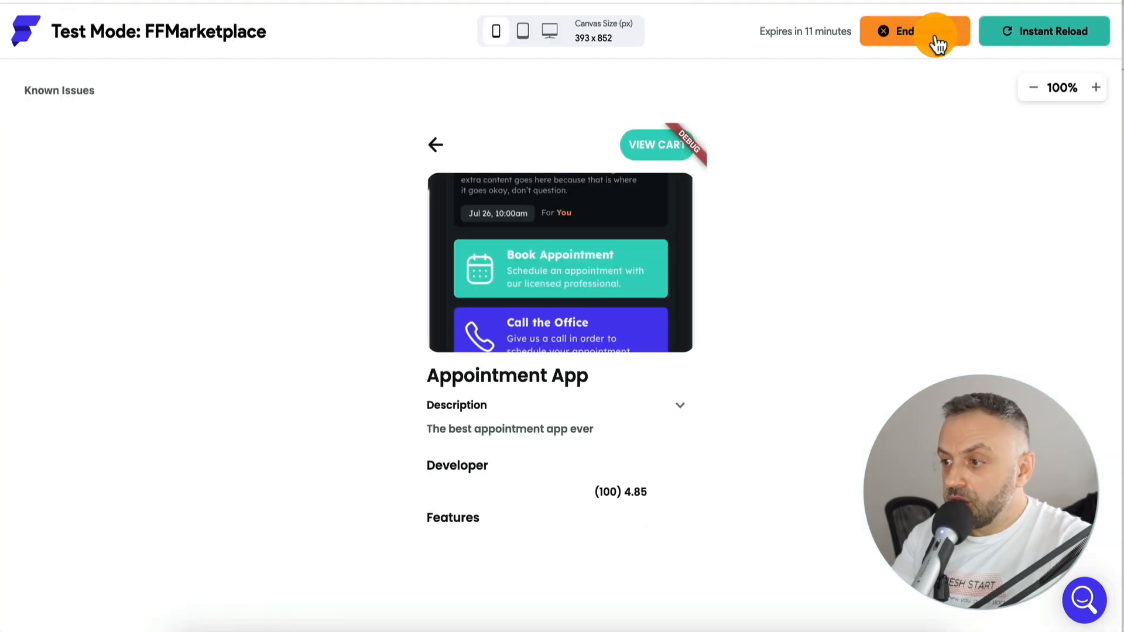
click(995, 33)
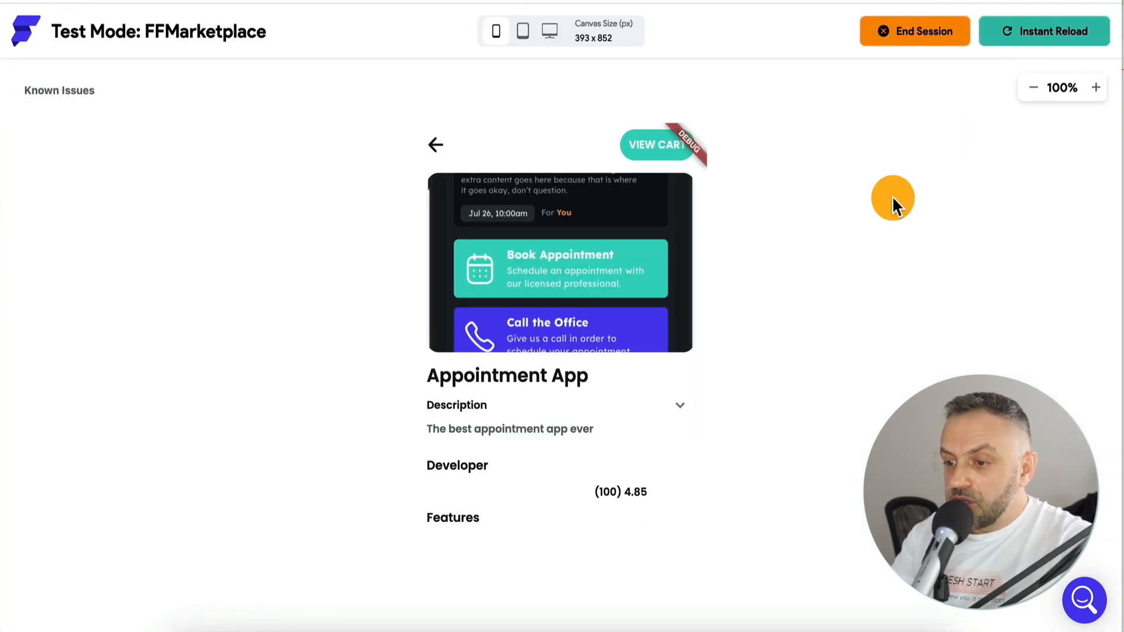
Add the Pomodoro App and the Appointment App to the cart in the test session and view the cart
scroll(785, 294, down, 2)
click(504, 202)
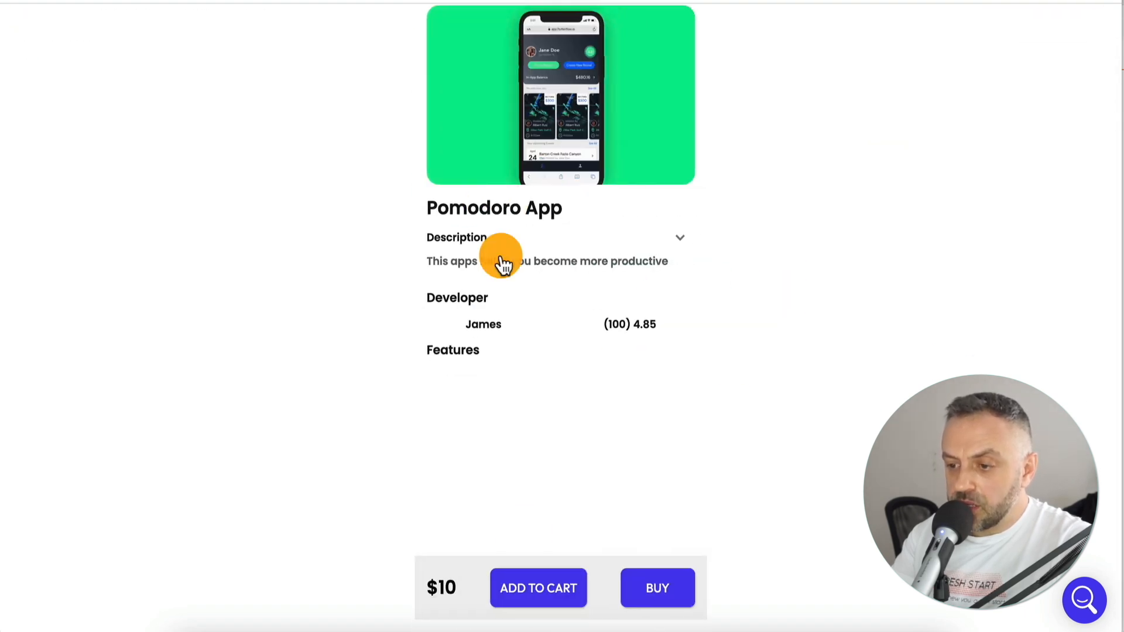
click(532, 590)
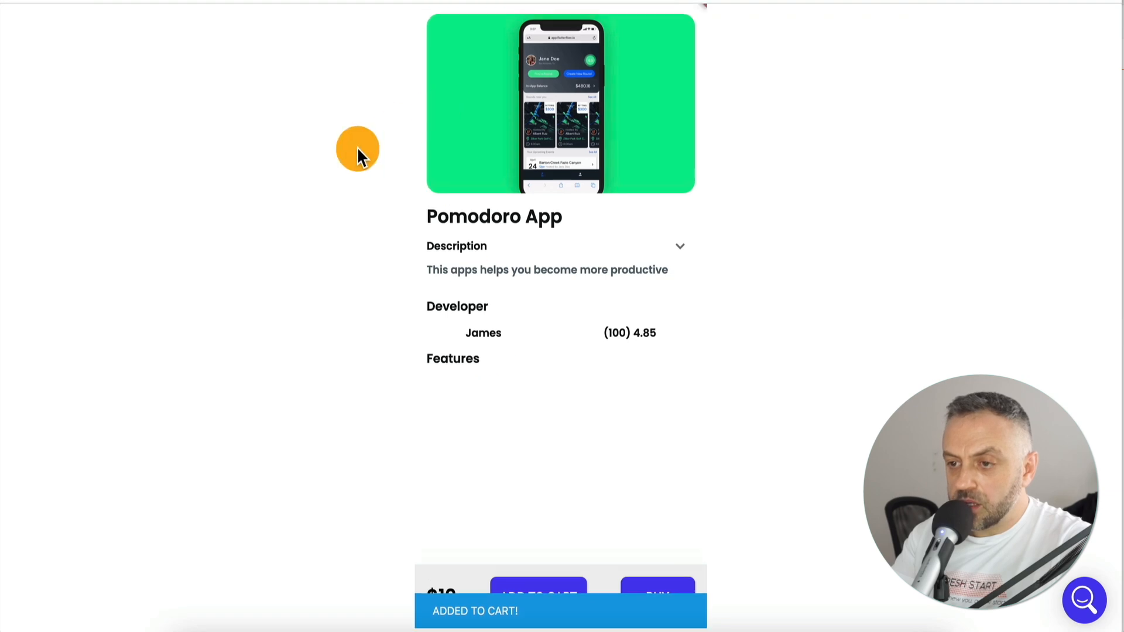
click(439, 138)
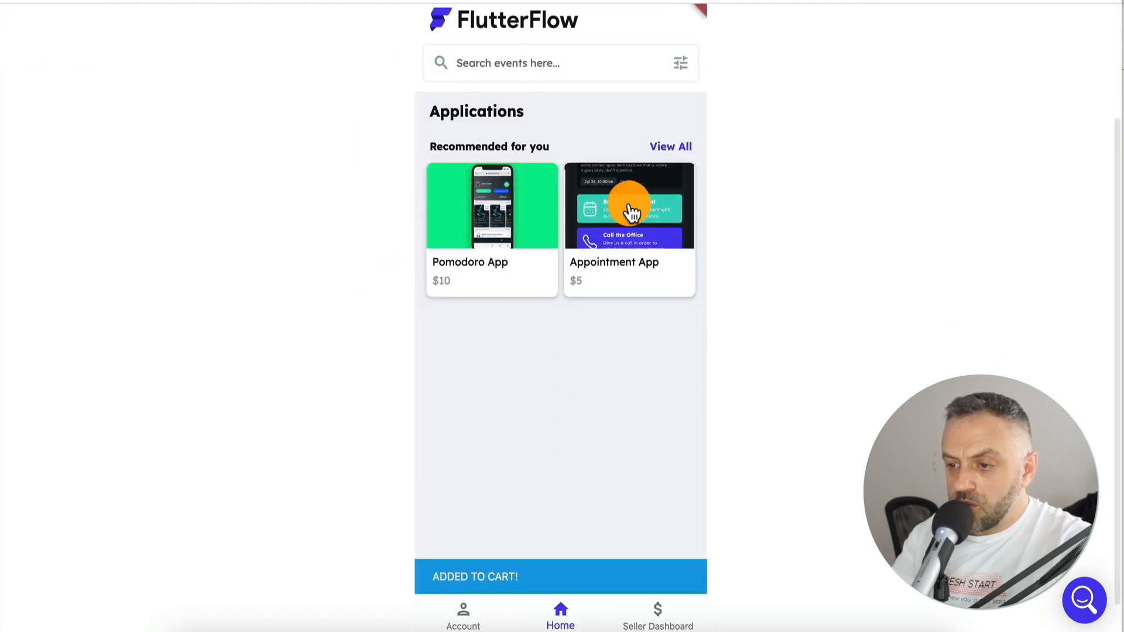
click(632, 212)
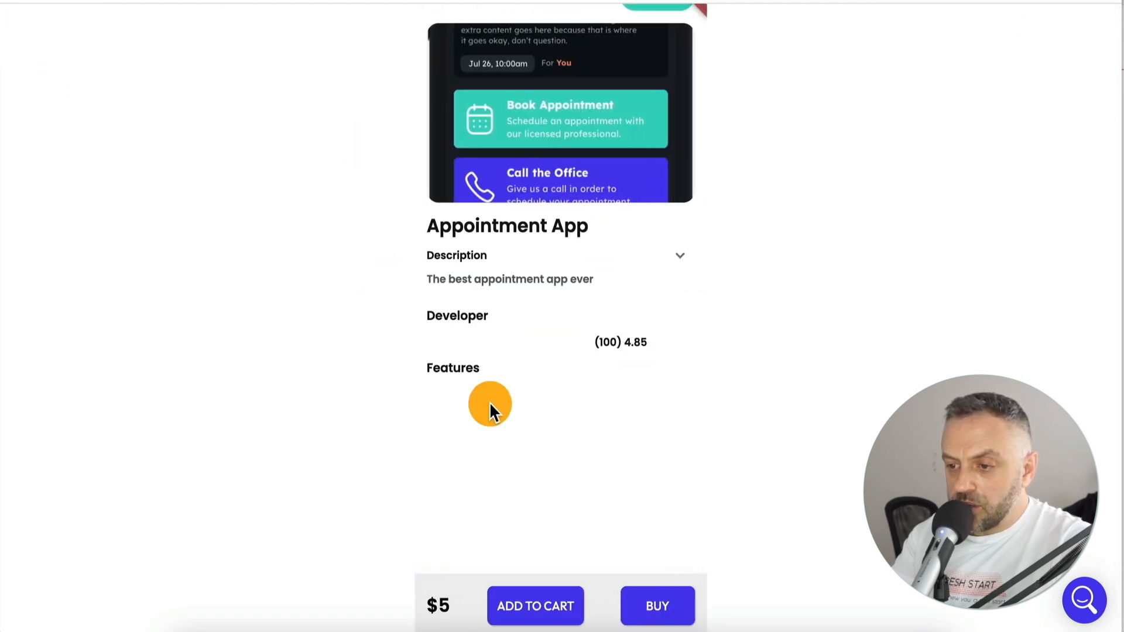
click(546, 608)
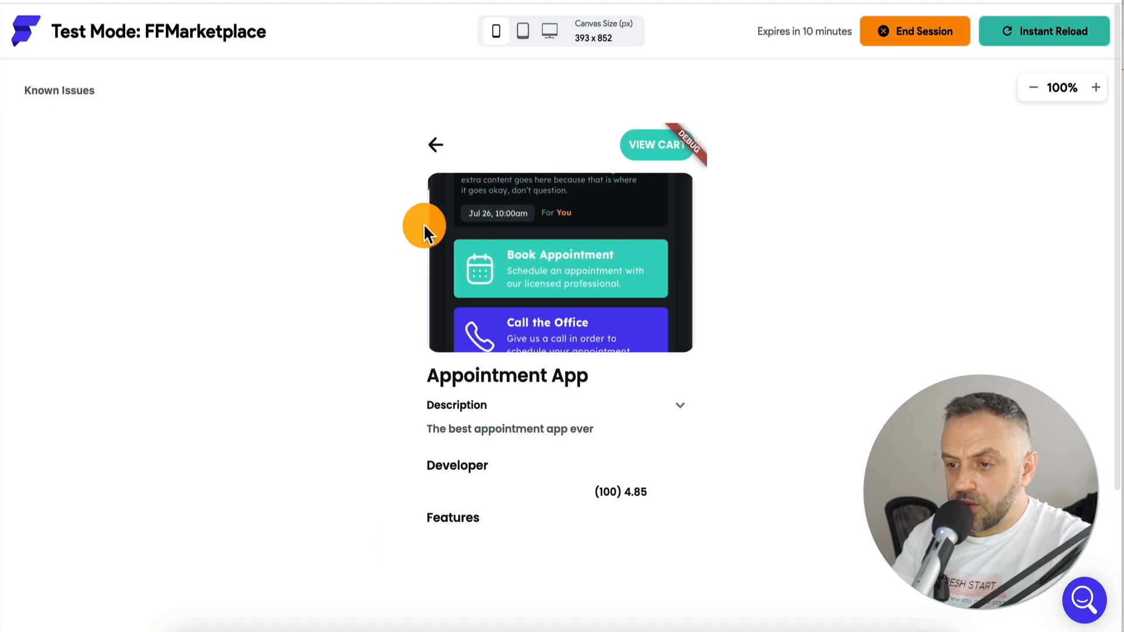
click(662, 144)
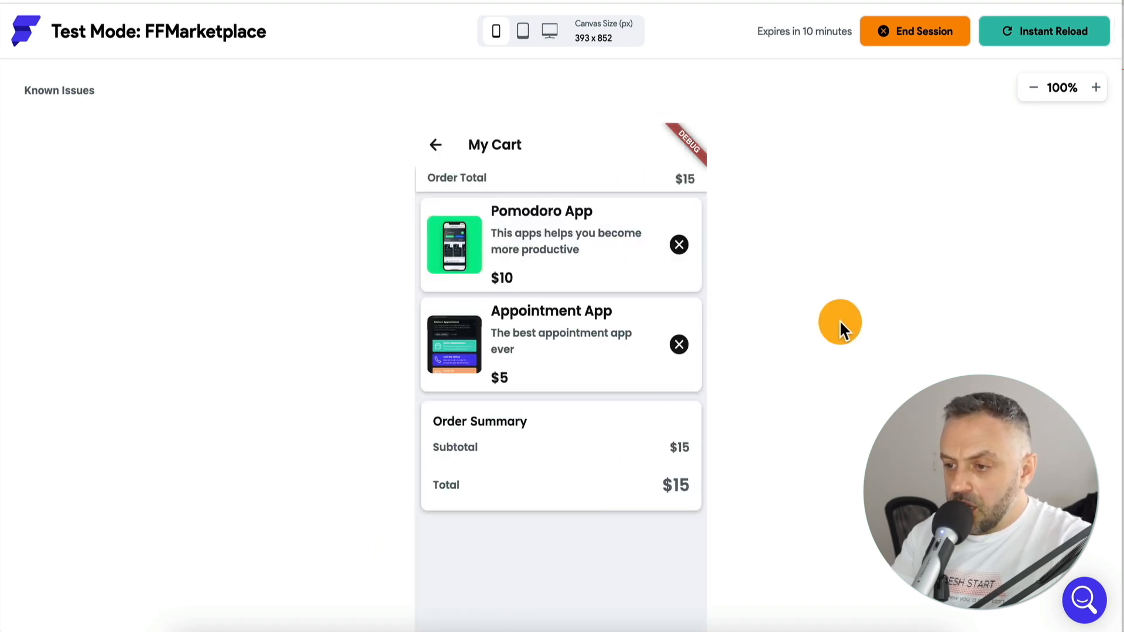
Test item removal by deleting the Pomodoro App from the cart, then add the app again and reopen the cart
click(679, 244)
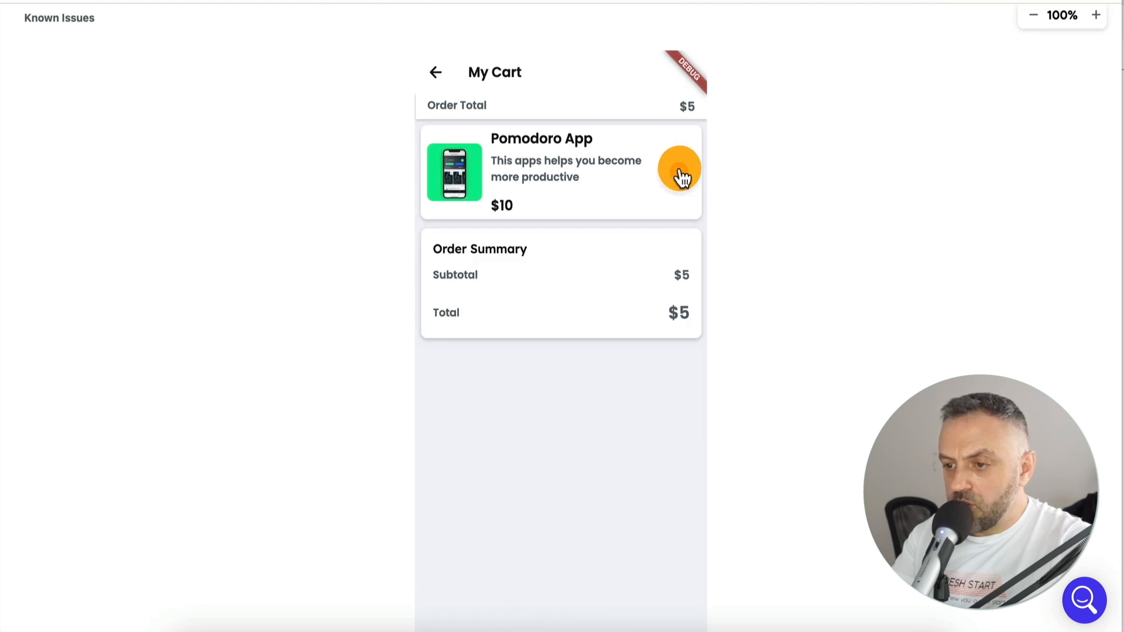
click(436, 72)
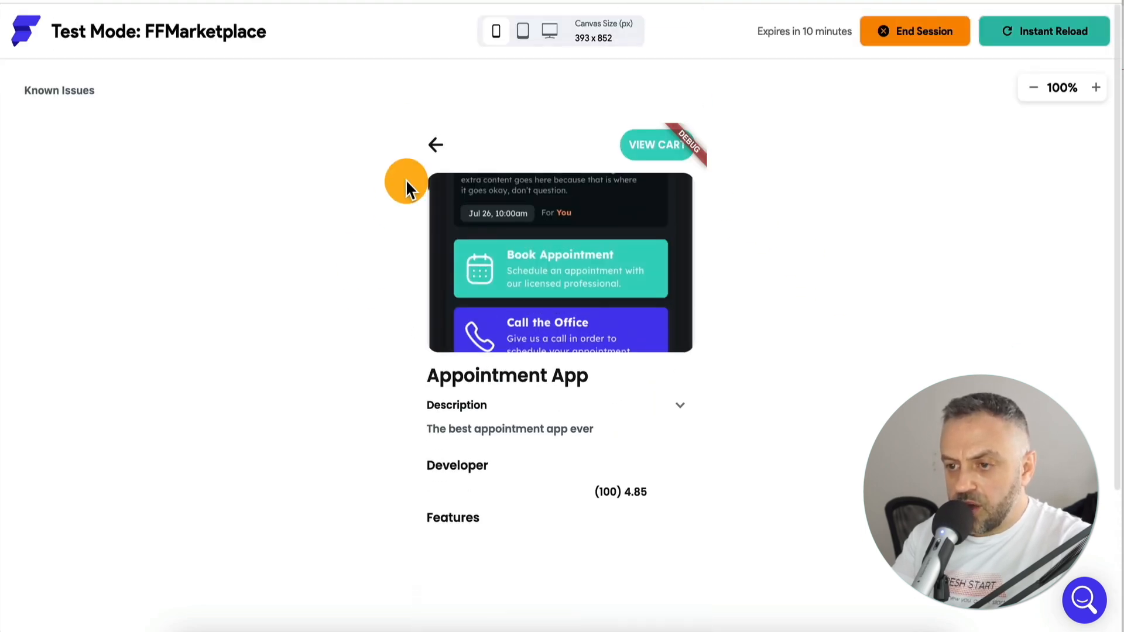
click(437, 146)
click(511, 372)
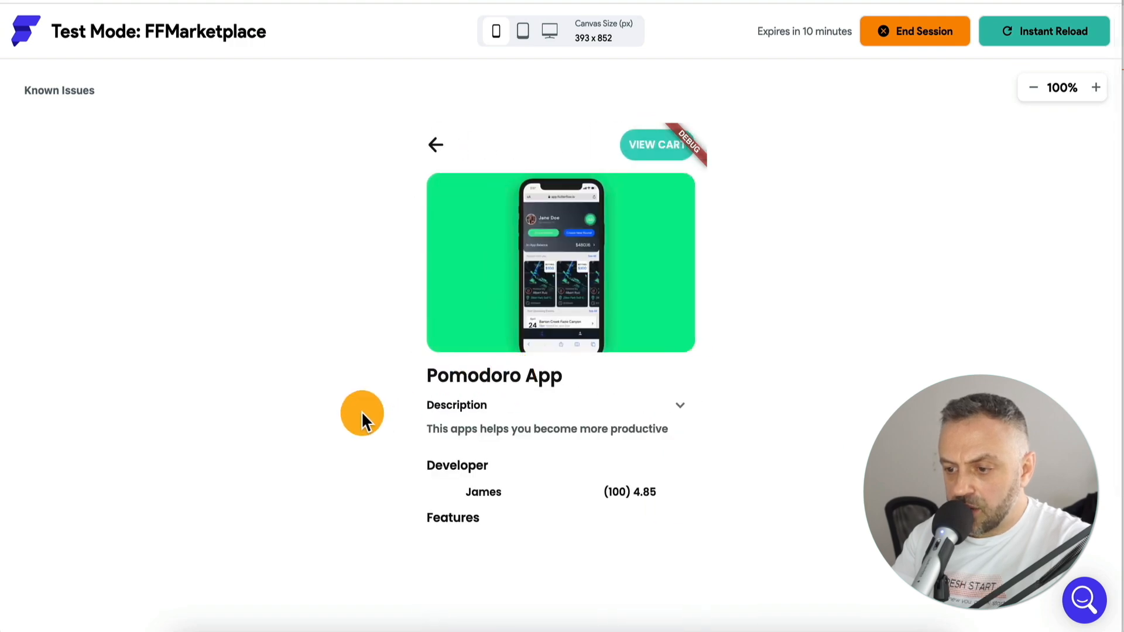
click(666, 144)
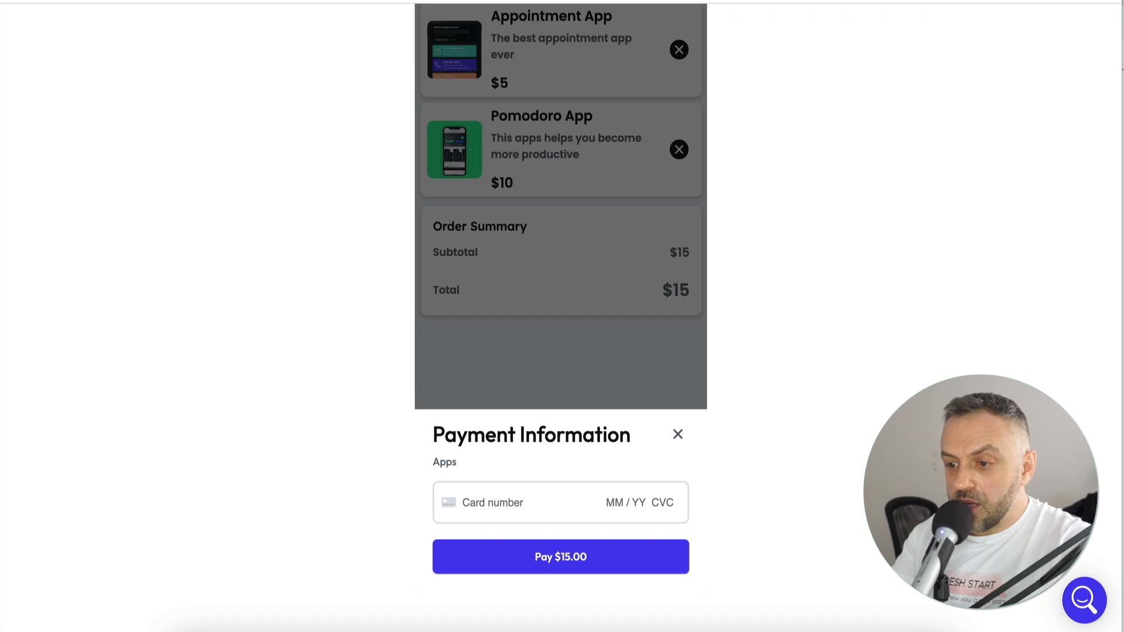
Pay the $15.00 order in the Payment Information form with the copied test card number, its expiry date and CVC
click(941, 1)
click(596, 271)
click(521, 1)
click(492, 502)
key(super+v)
text(12 / 2)
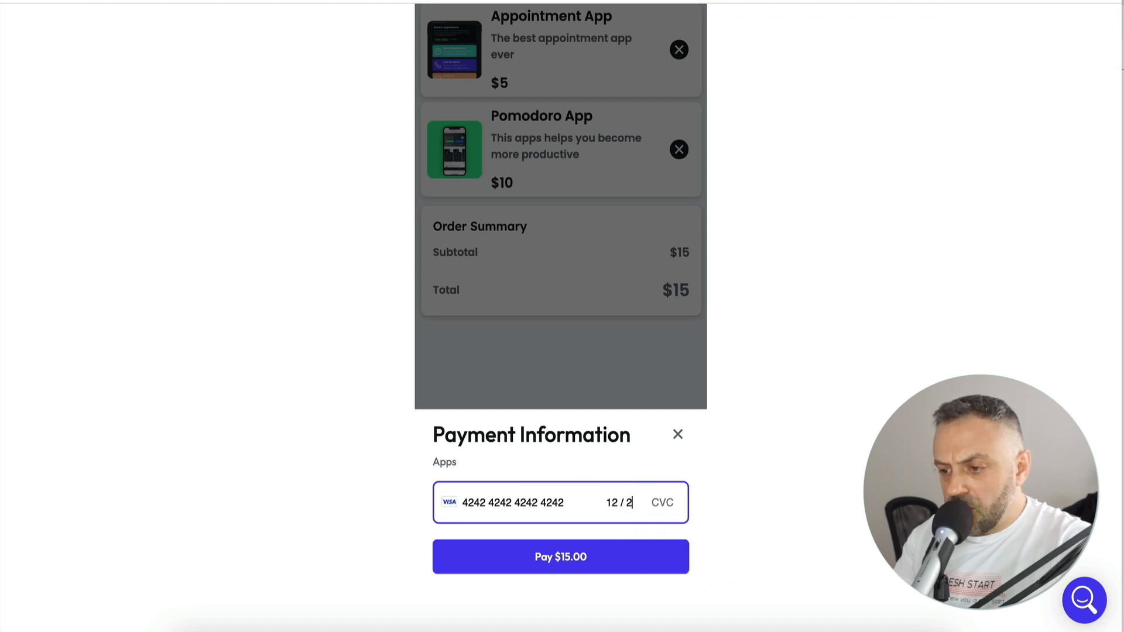
text(5)
click(647, 501)
text(111)
click(582, 561)
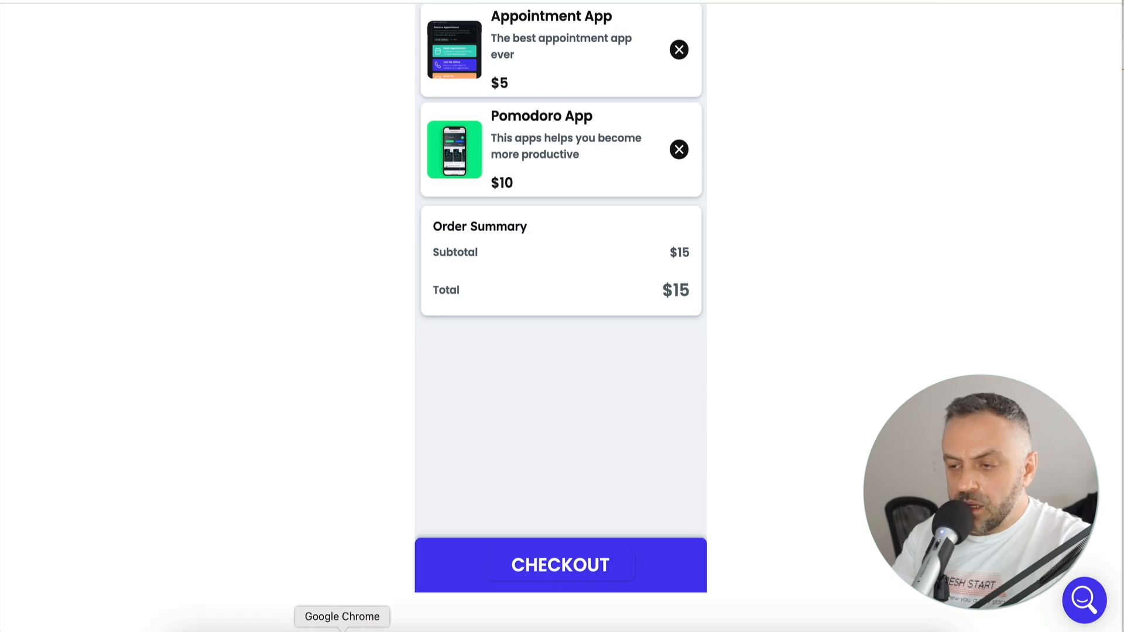
Switch to the Stripe dashboard and reload all payments to check the Apps charge, then switch to the Developer Marketplace flowchart
click(314, 627)
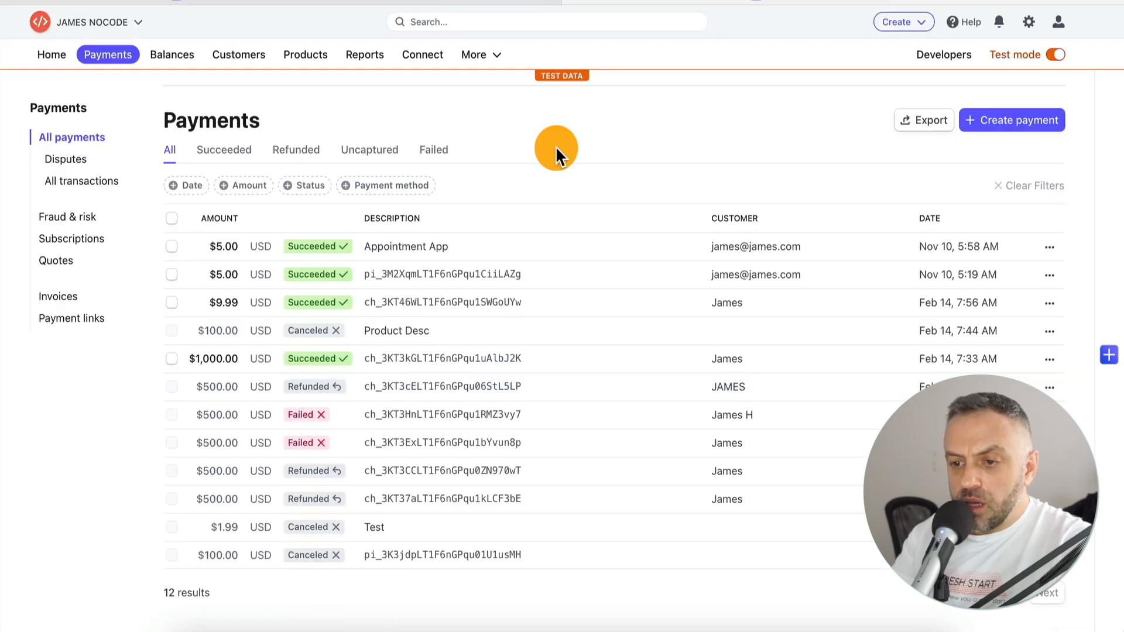
key(super+r)
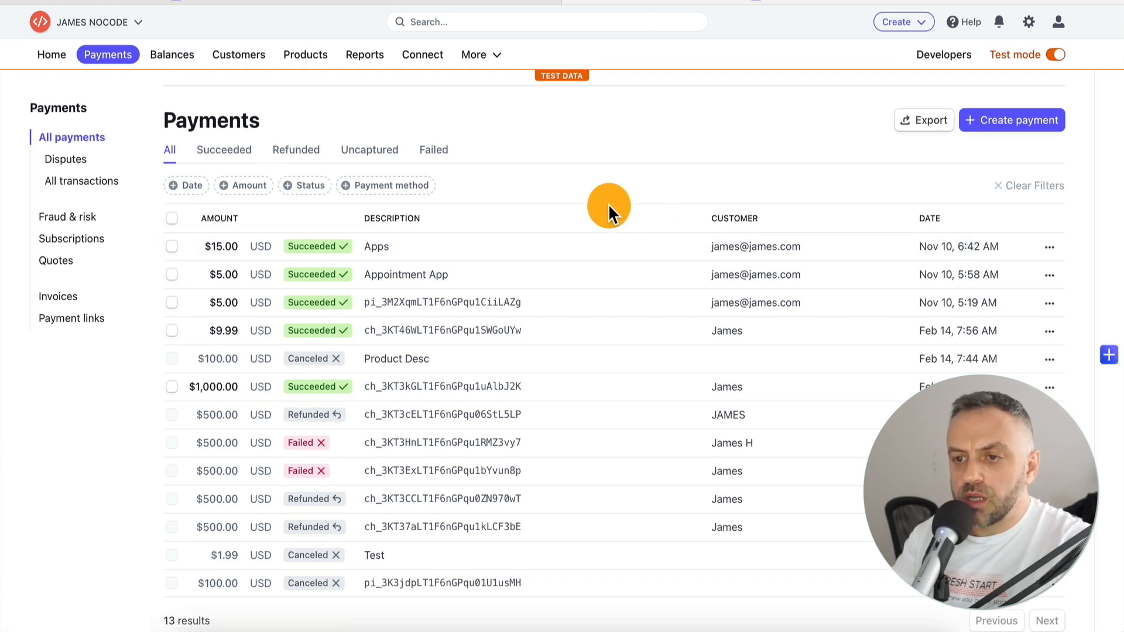
click(343, 631)
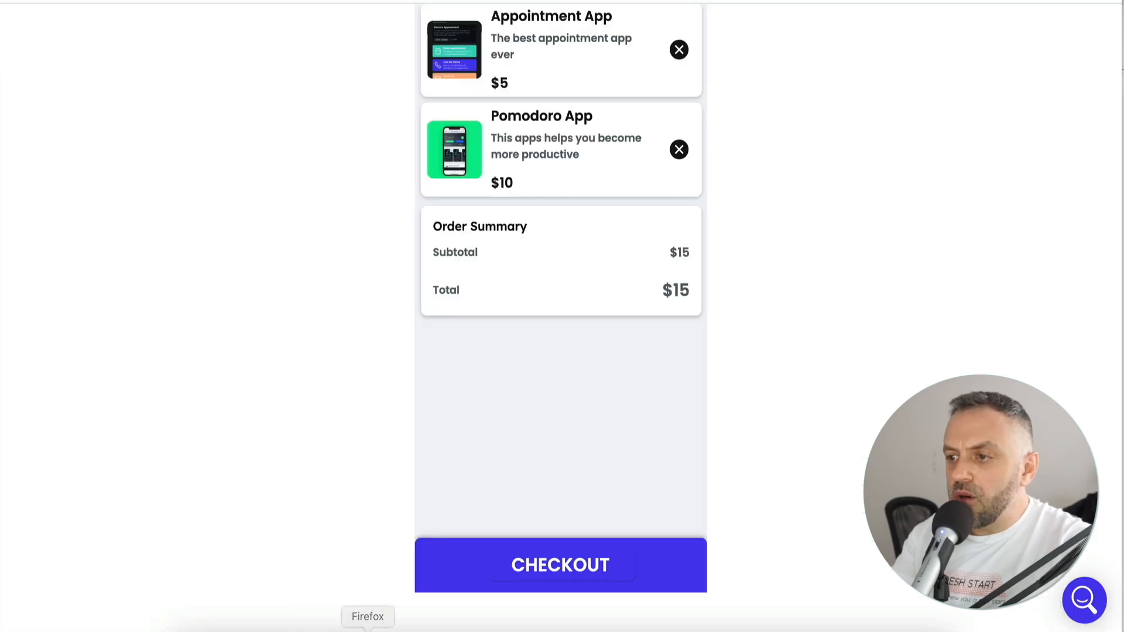
click(363, 1)
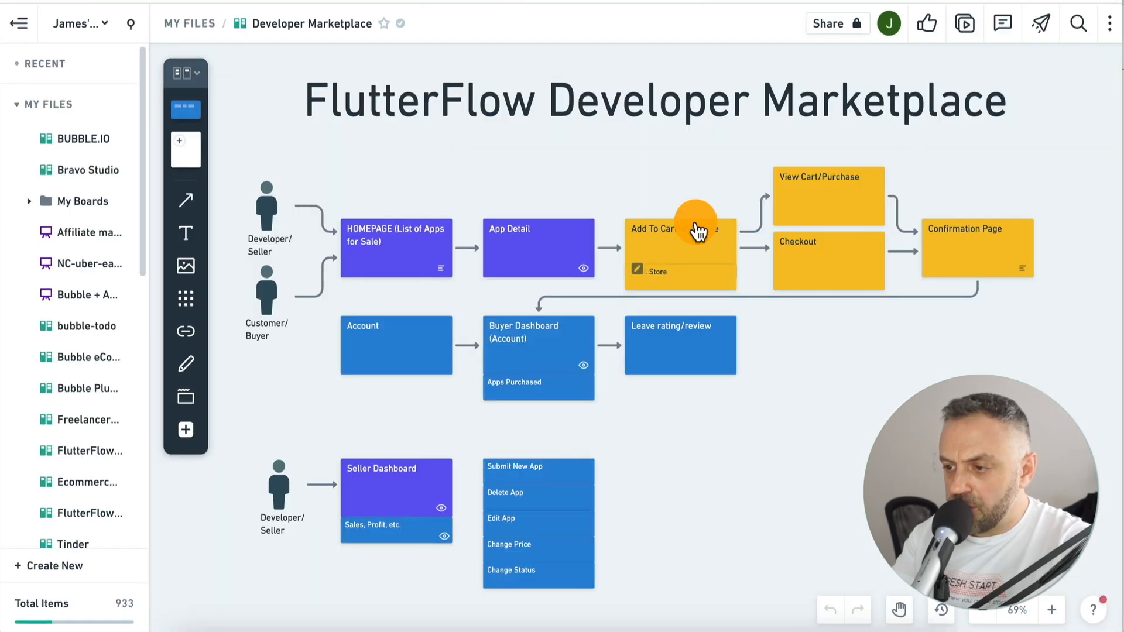